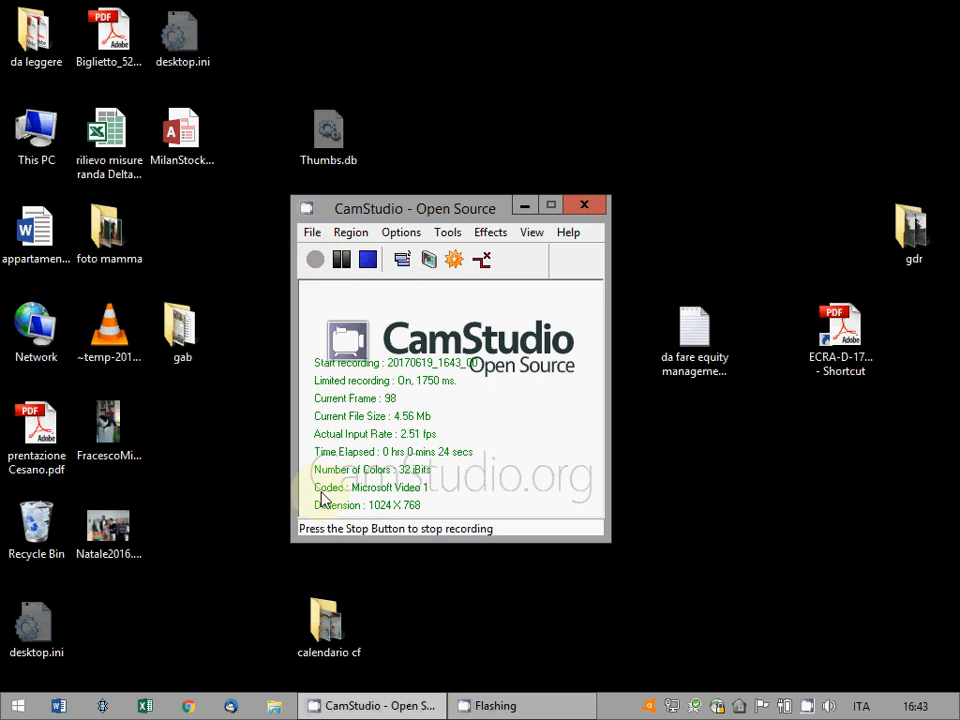
pyautogui.rightClick(272, 703)
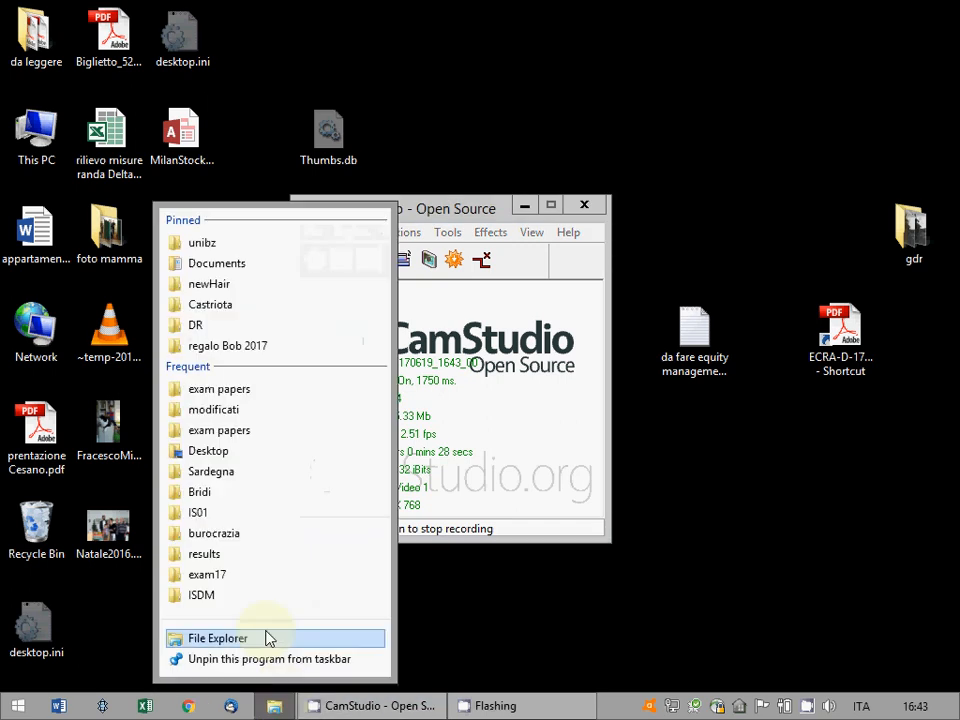
pyautogui.click(268, 638)
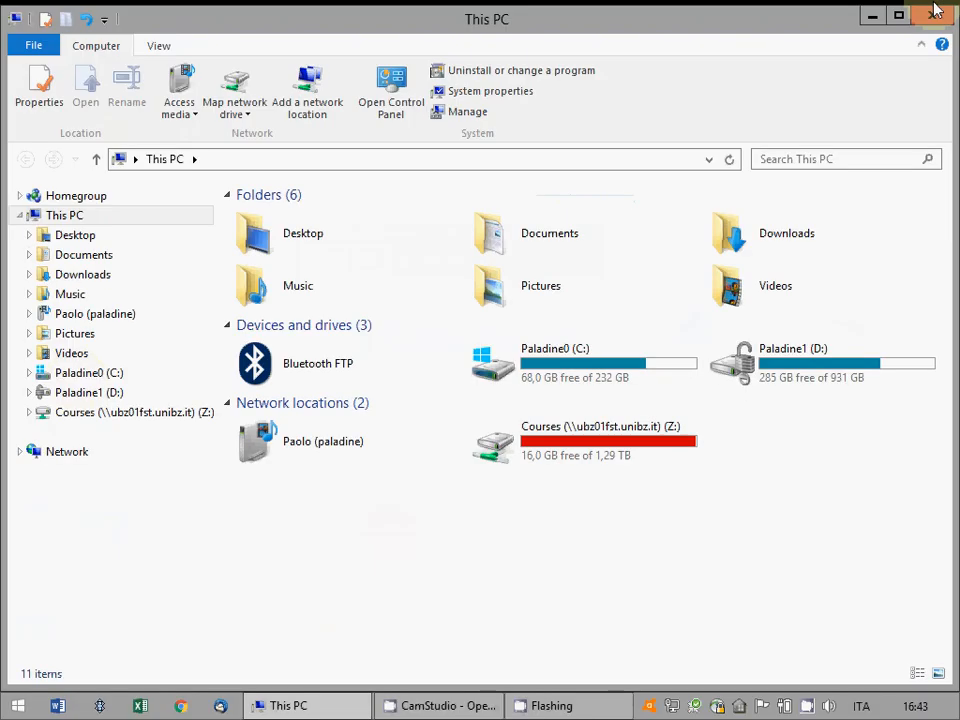
pyautogui.click(935, 12)
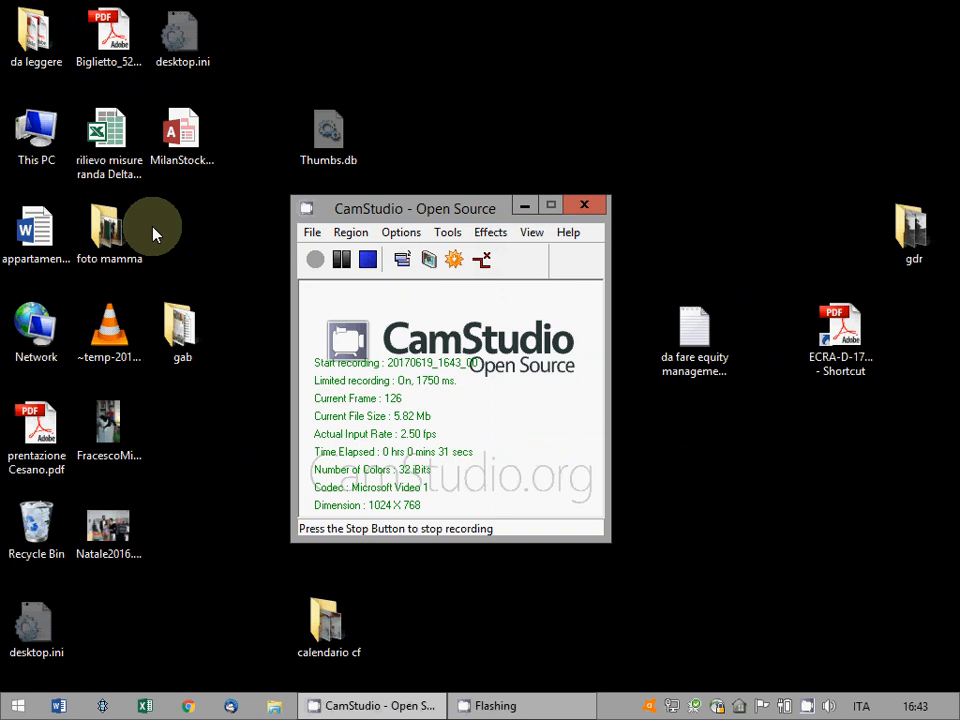
# Open This PC and go to the network server \\ubz01fst.unibz.it
pyautogui.doubleClick(58, 158)
pyautogui.click(298, 168)
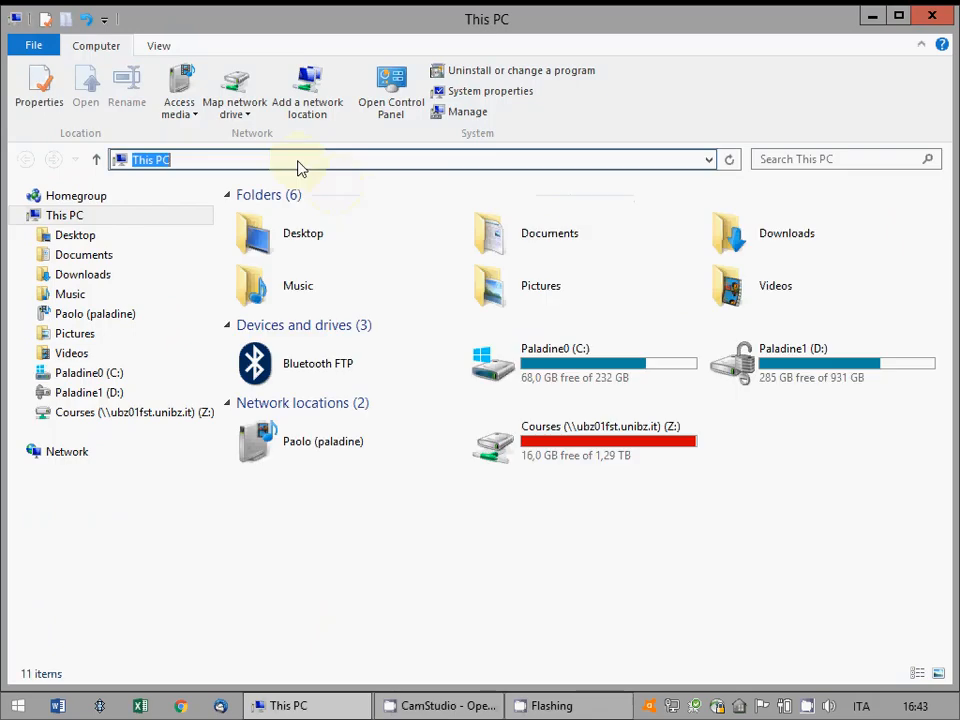
pyautogui.write('\\\\ubz01fst')
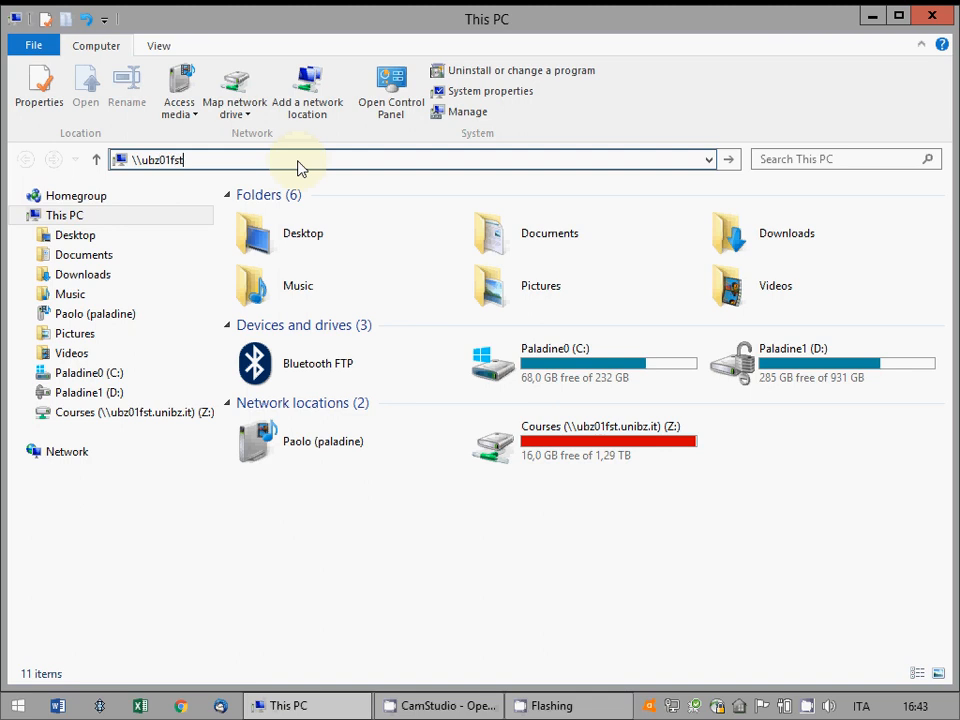
pyautogui.write('.unibz.it')
pyautogui.press('Return')
pyautogui.write('ù')
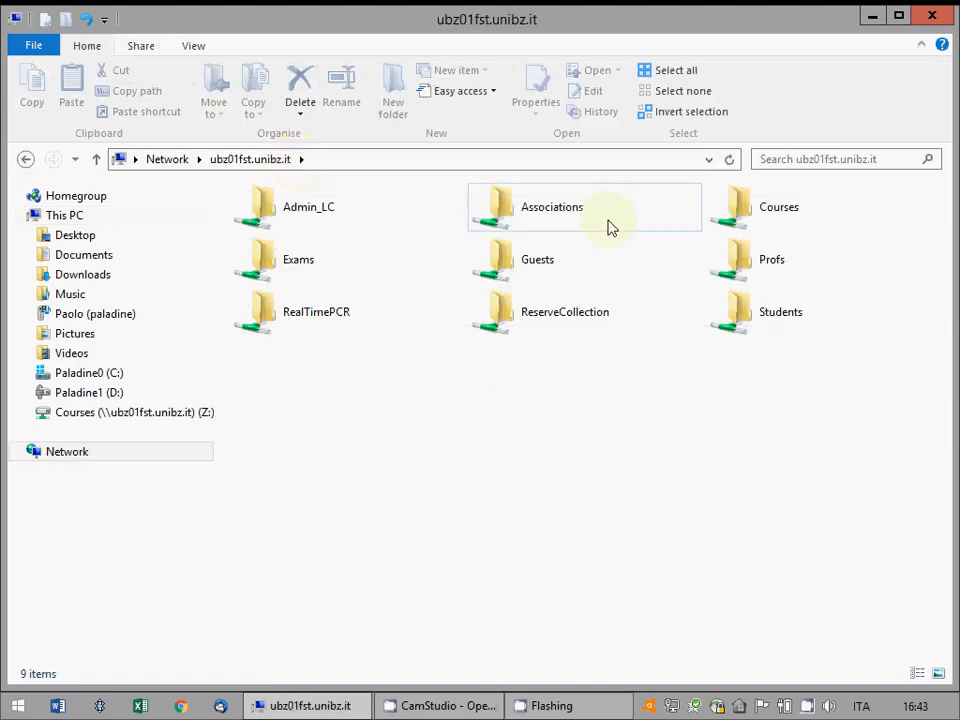
# Open Courses, the exam folder modified on 19/06/2017, and the personal folder inside it with the same modification date
pyautogui.doubleClick(765, 213)
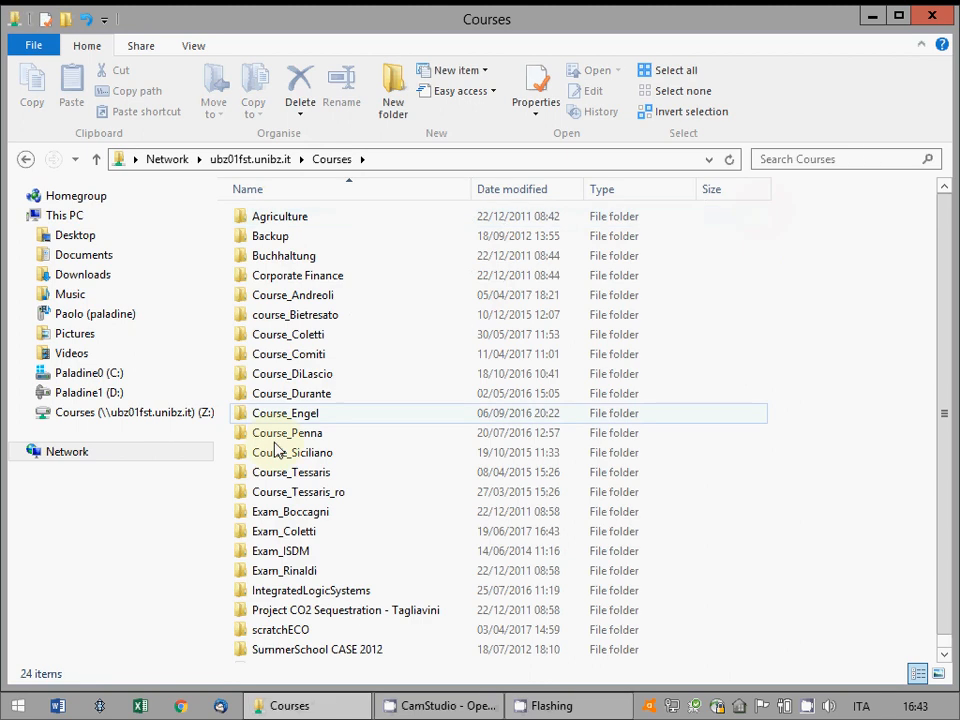
pyautogui.doubleClick(265, 531)
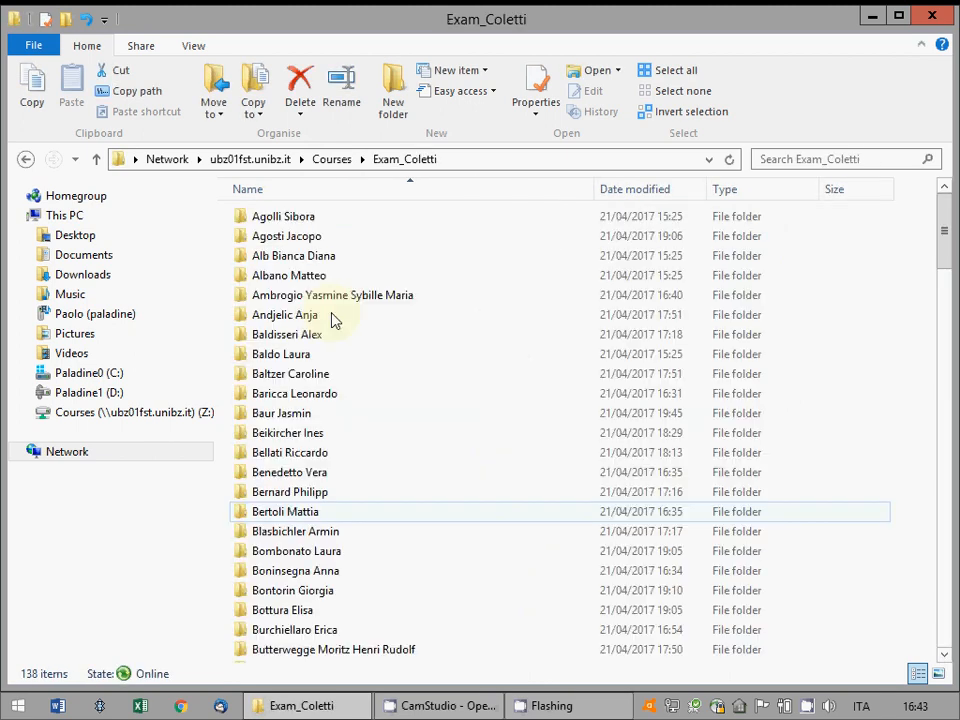
pyautogui.scroll(-8, 333, 318)
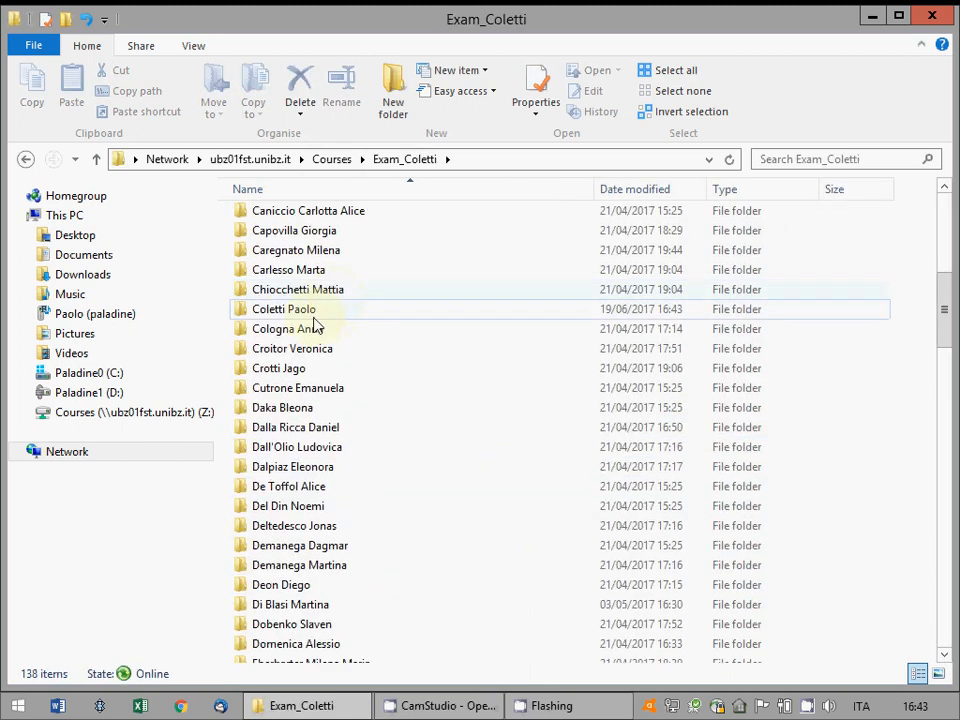
pyautogui.doubleClick(312, 314)
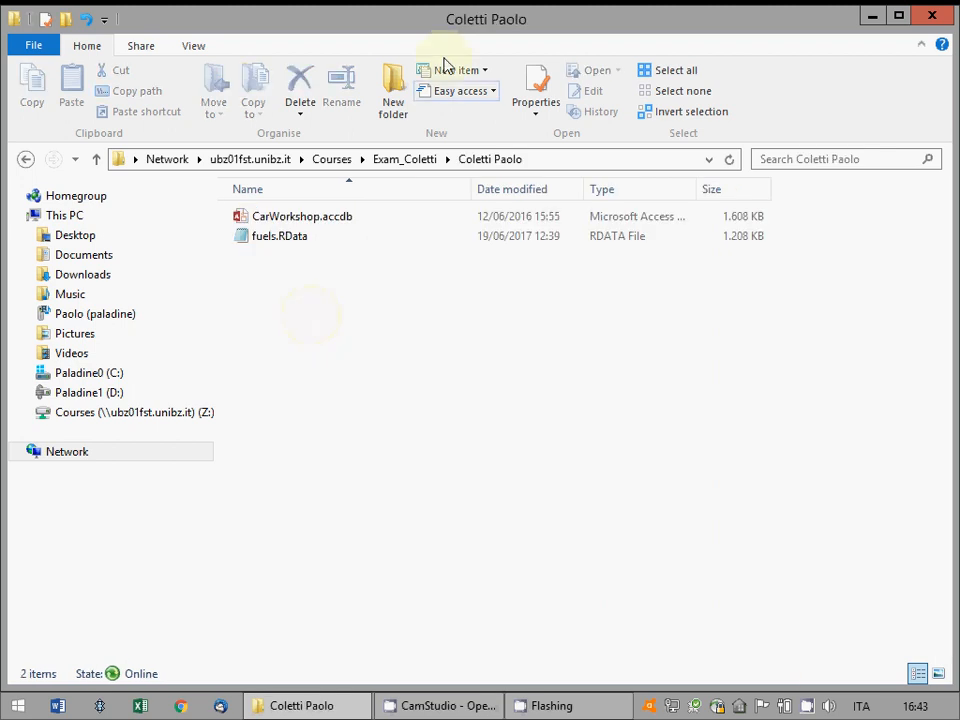
# Shrink the personal exam folder's window and place it so that part of the desktop stays free
pyautogui.moveTo(461, 30); pyautogui.dragTo(431, 150)
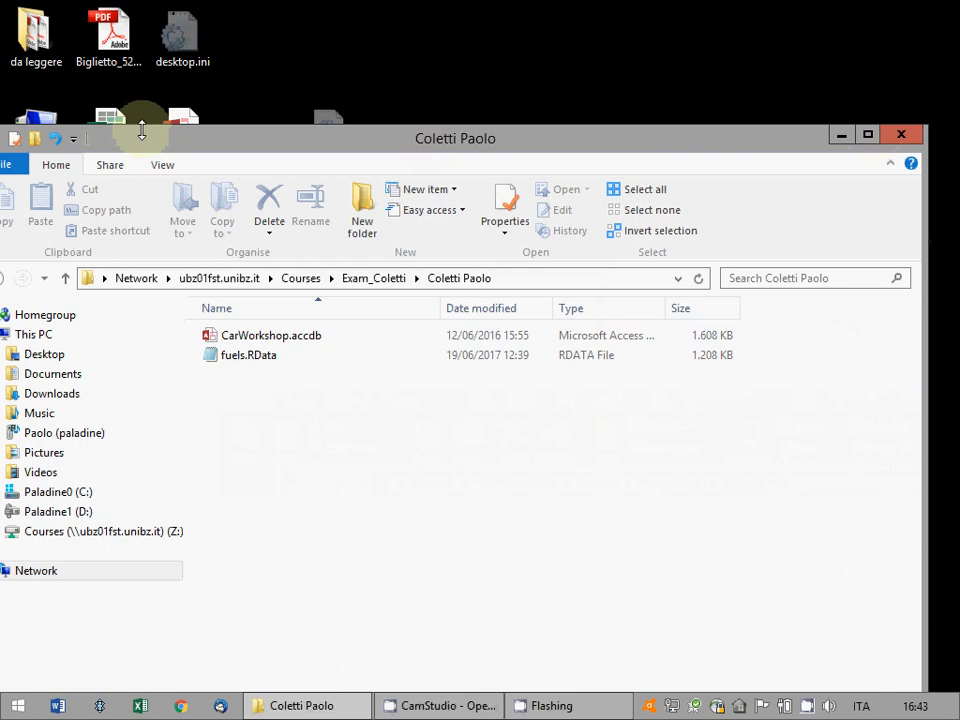
pyautogui.moveTo(55, 131); pyautogui.dragTo(174, 139)
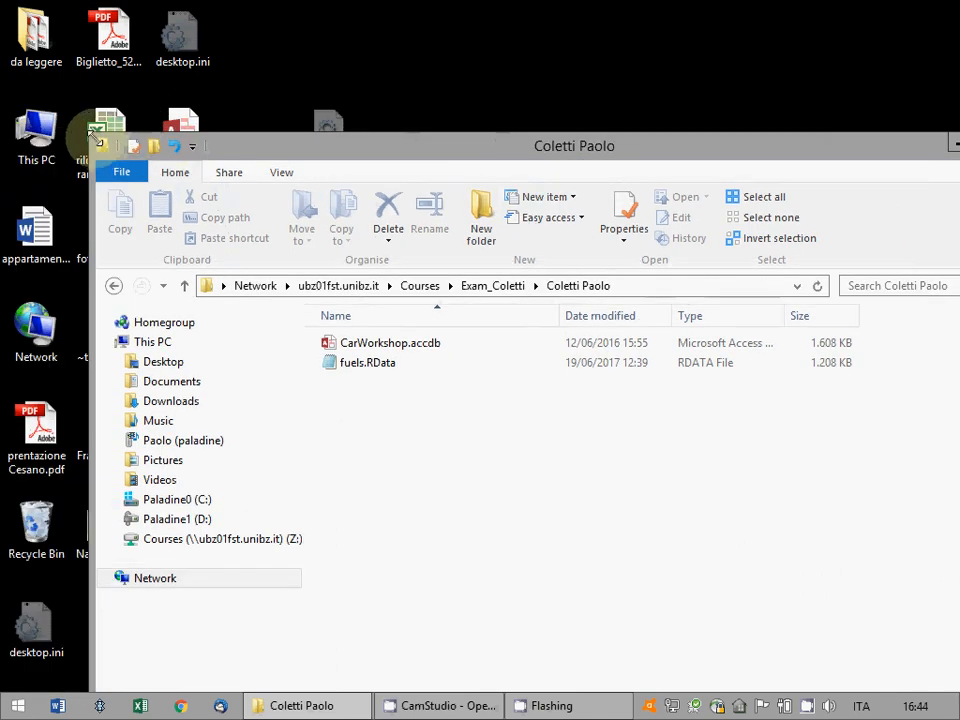
pyautogui.moveTo(93, 135); pyautogui.dragTo(531, 364)
pyautogui.moveTo(666, 369); pyautogui.dragTo(283, 223)
# Create a new folder on the desktop and open it in a window beside the exam folder
pyautogui.rightClick(507, 70)
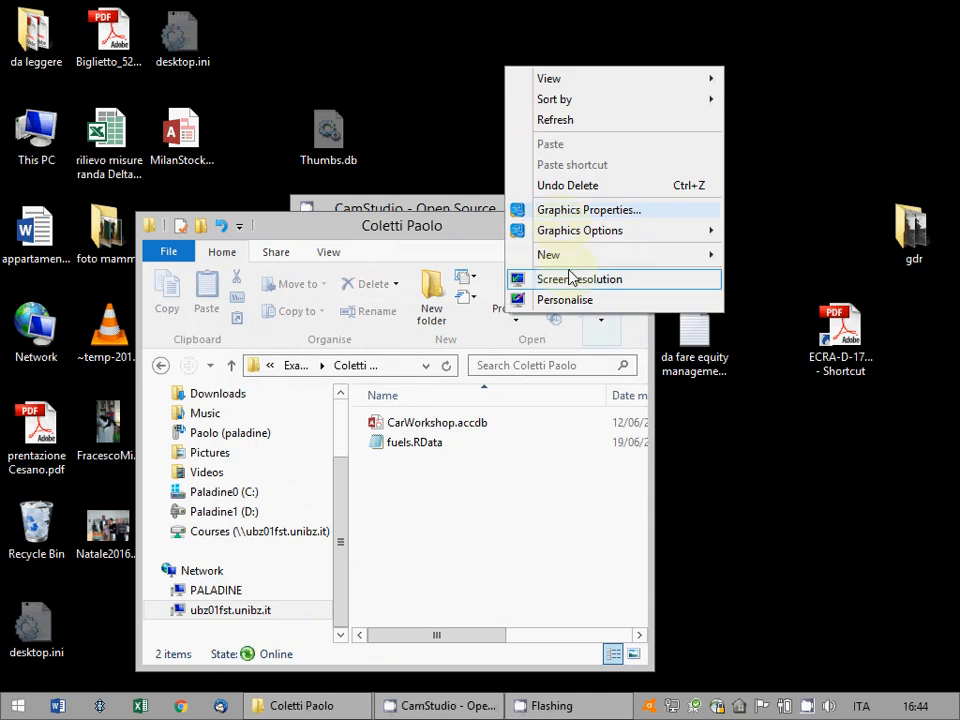
pyautogui.moveTo(560, 254)
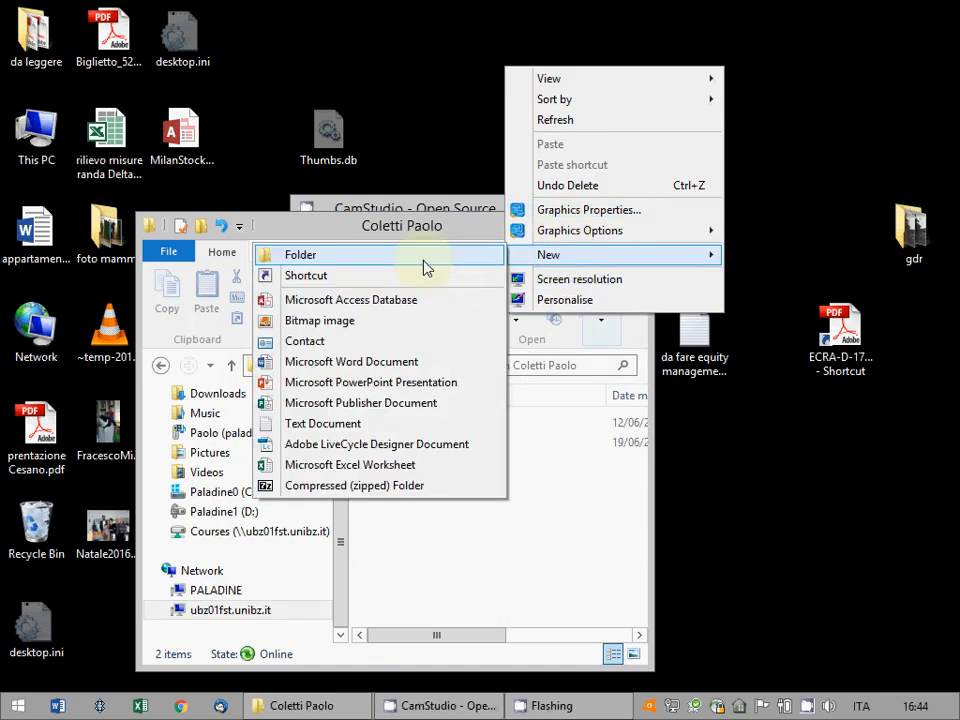
pyautogui.click(425, 262)
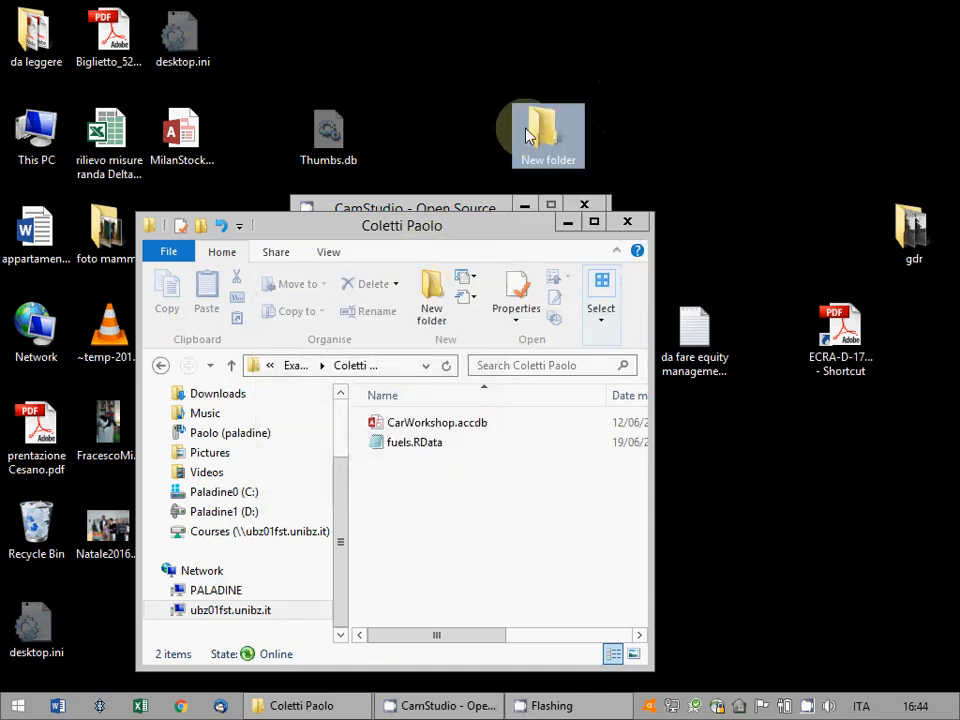
pyautogui.doubleClick(530, 136)
pyautogui.moveTo(482, 28); pyautogui.dragTo(839, 72)
# Copy CarWorkshop.accdb and fuels.RData from the personal exam folder into New folder, accepting the security prompt
pyautogui.moveTo(450, 606); pyautogui.dragTo(359, 380)
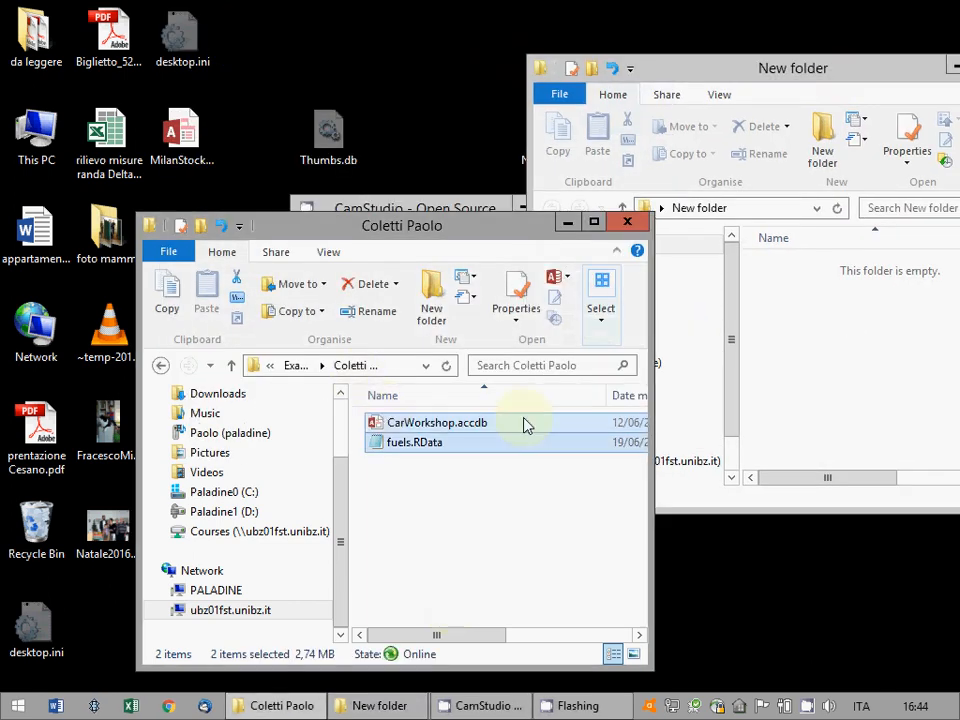
pyautogui.moveTo(527, 425); pyautogui.dragTo(846, 349)
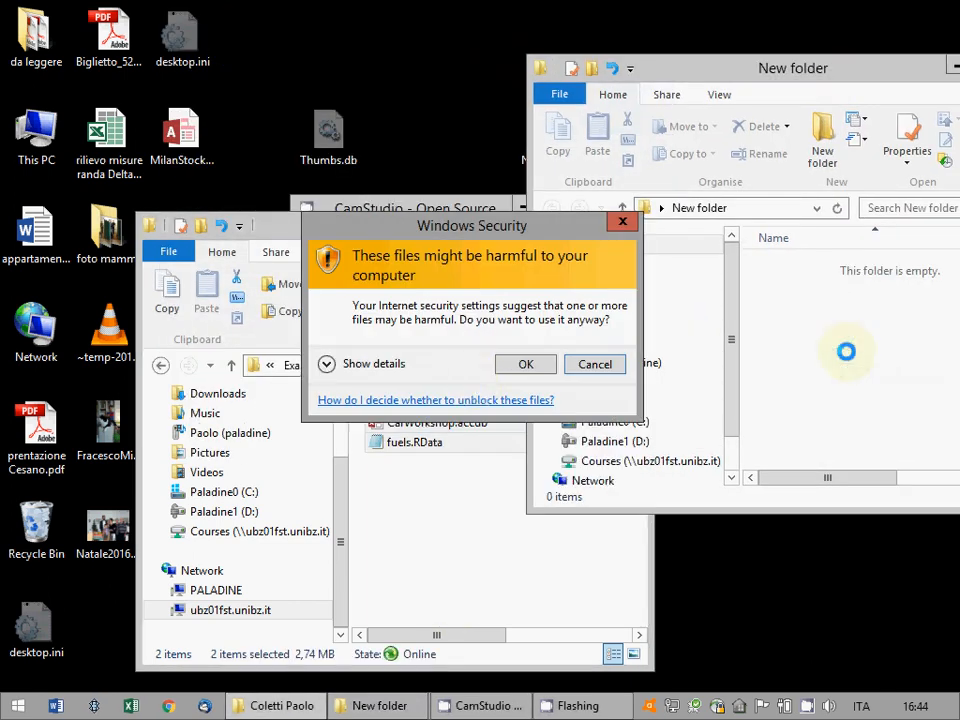
pyautogui.click(525, 365)
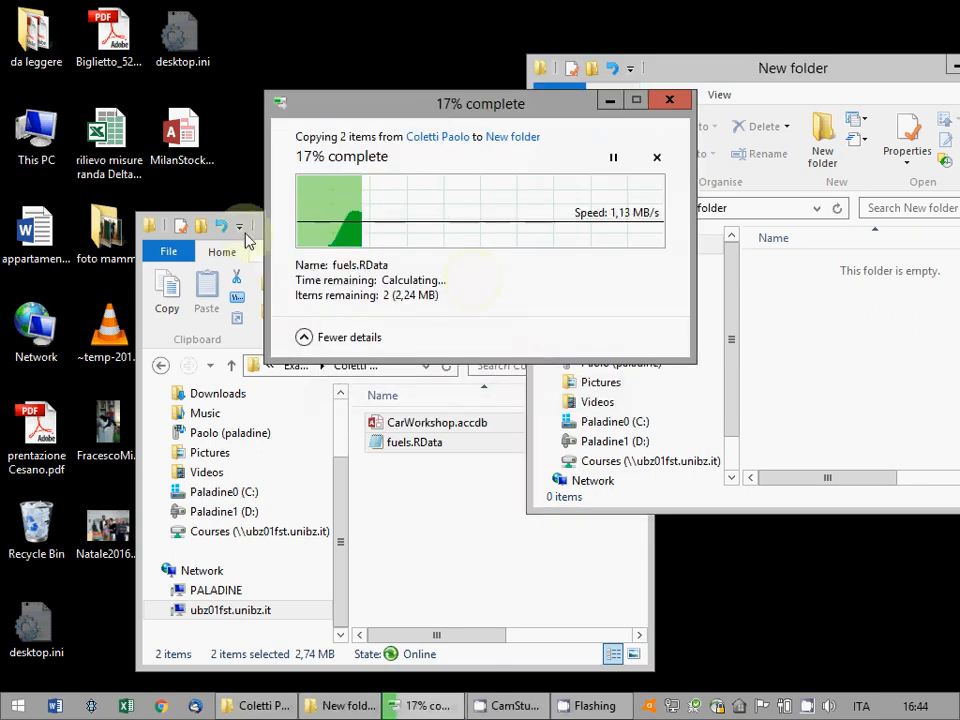
# Minimize the personal exam folder's window and reposition the New folder window, keeping it in front
pyautogui.click(258, 230)
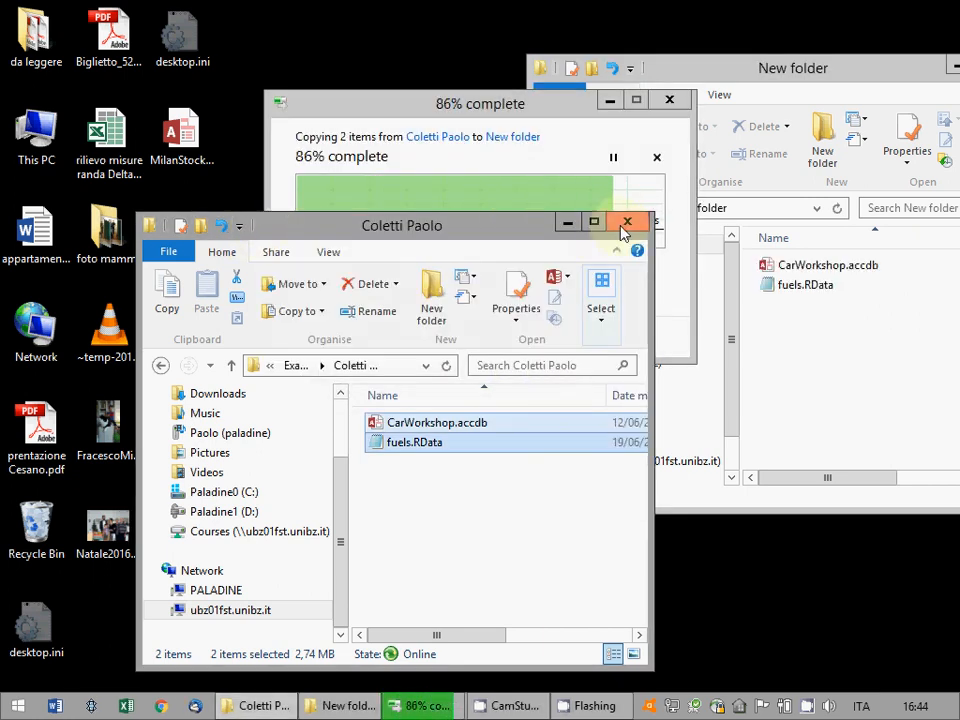
pyautogui.click(482, 232)
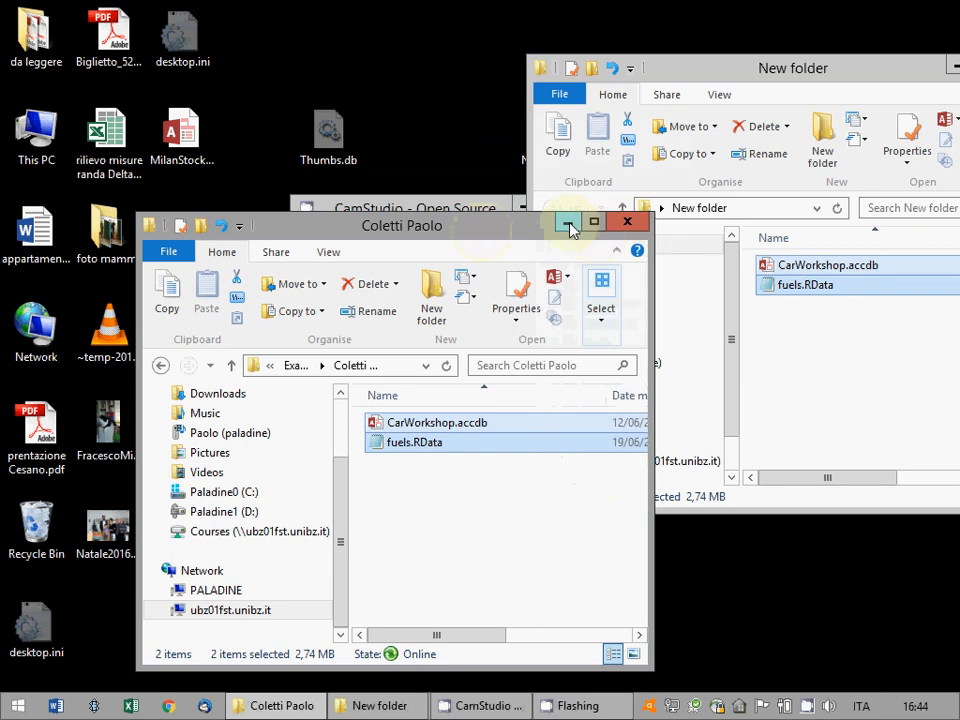
pyautogui.click(568, 222)
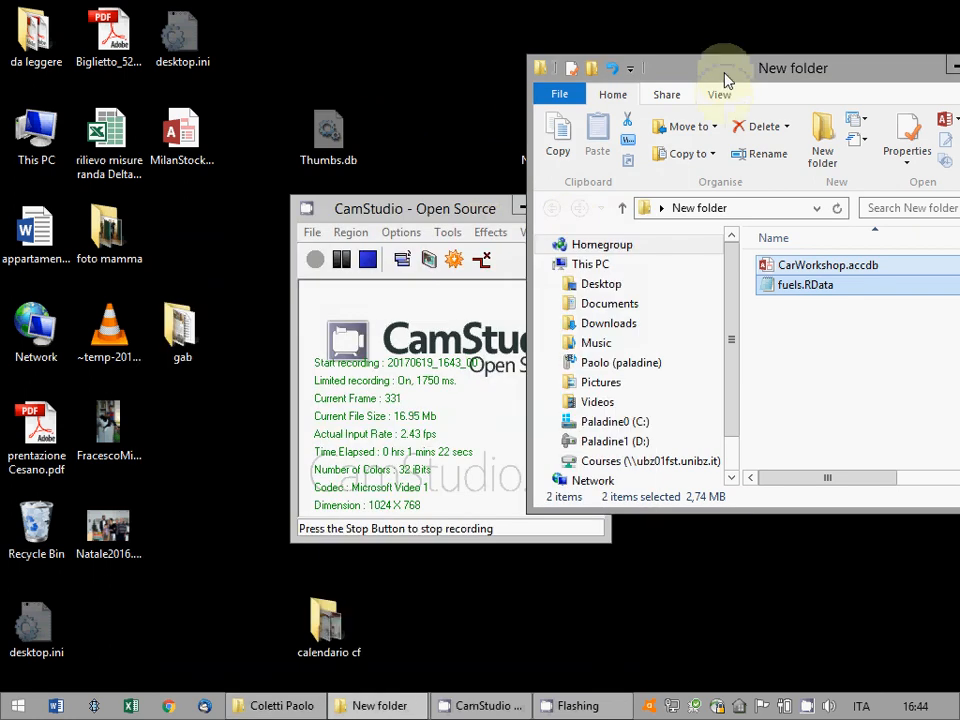
pyautogui.moveTo(727, 80); pyautogui.dragTo(681, 128)
pyautogui.click(420, 212)
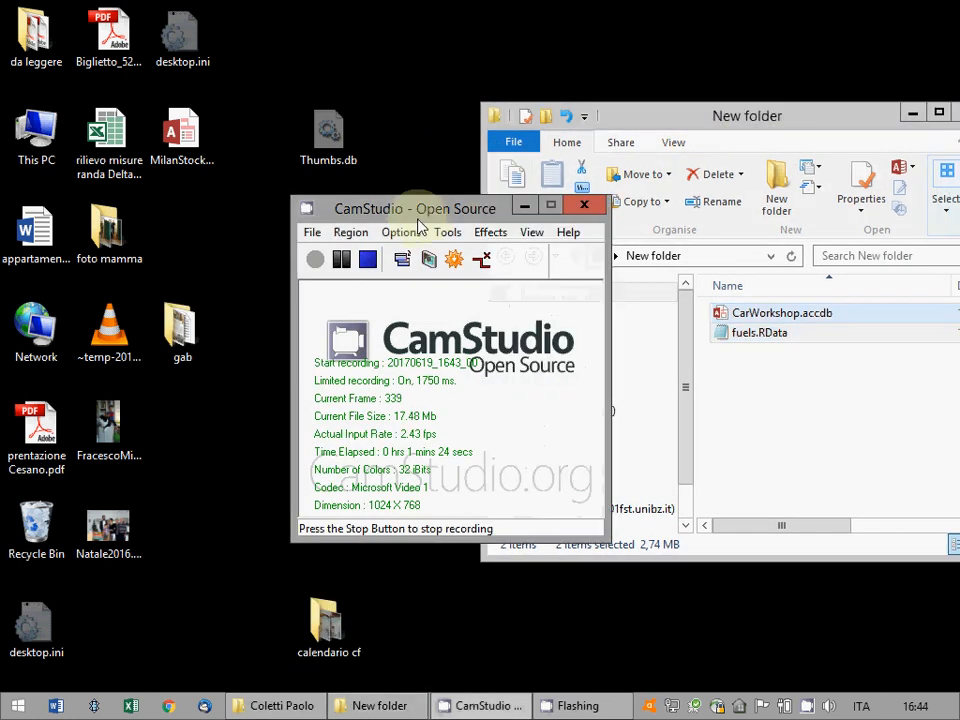
pyautogui.click(744, 128)
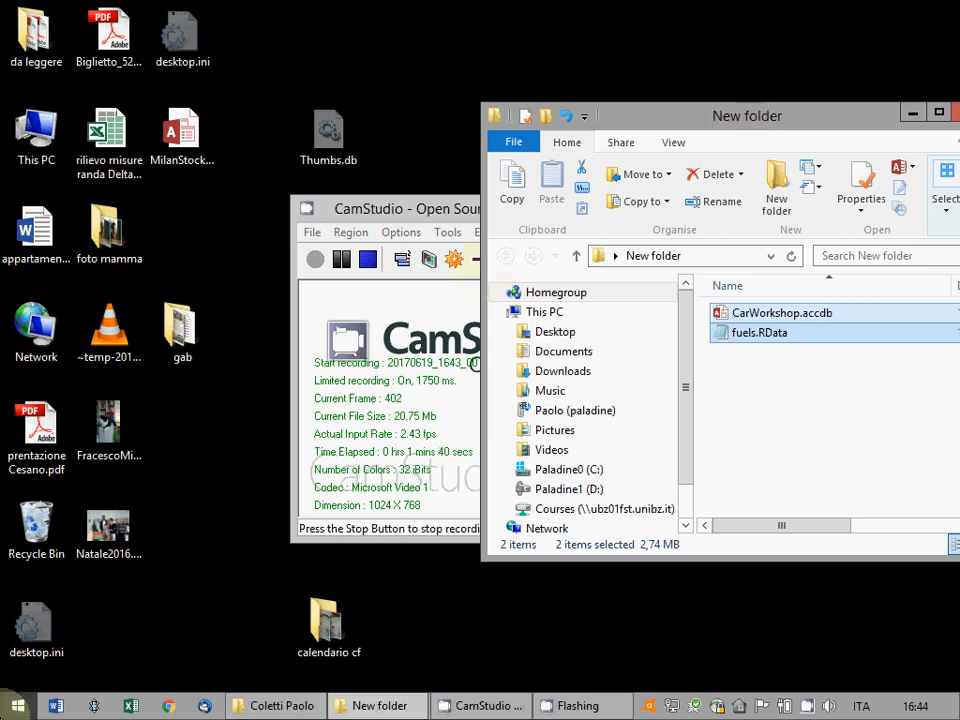
# Launch R from the Production group of the Start screen
pyautogui.click(10, 708)
pyautogui.click(771, 703)
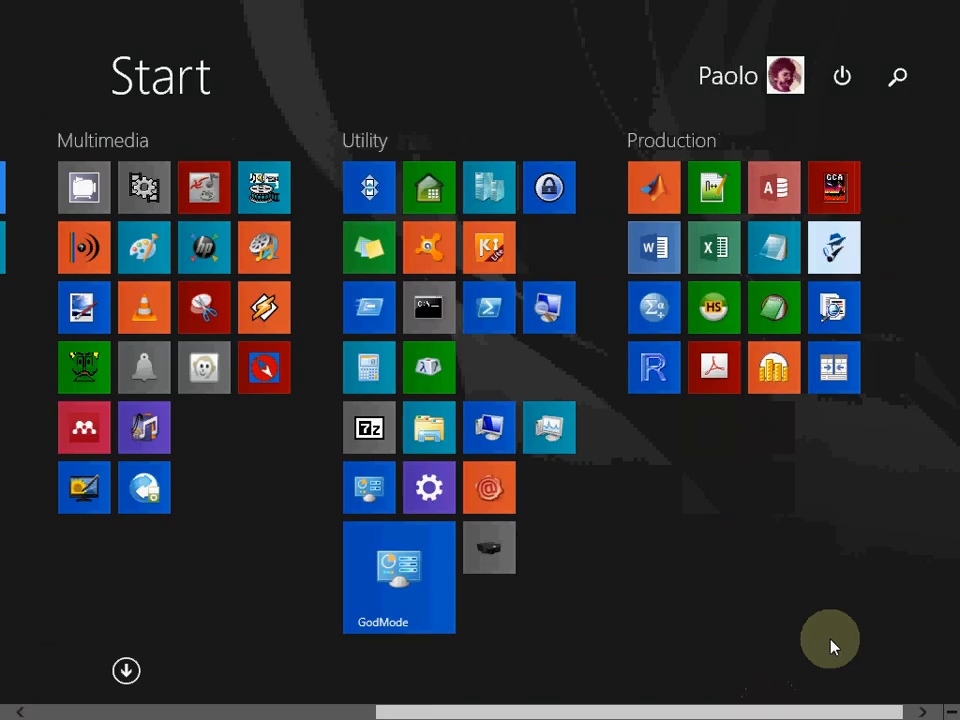
pyautogui.click(640, 370)
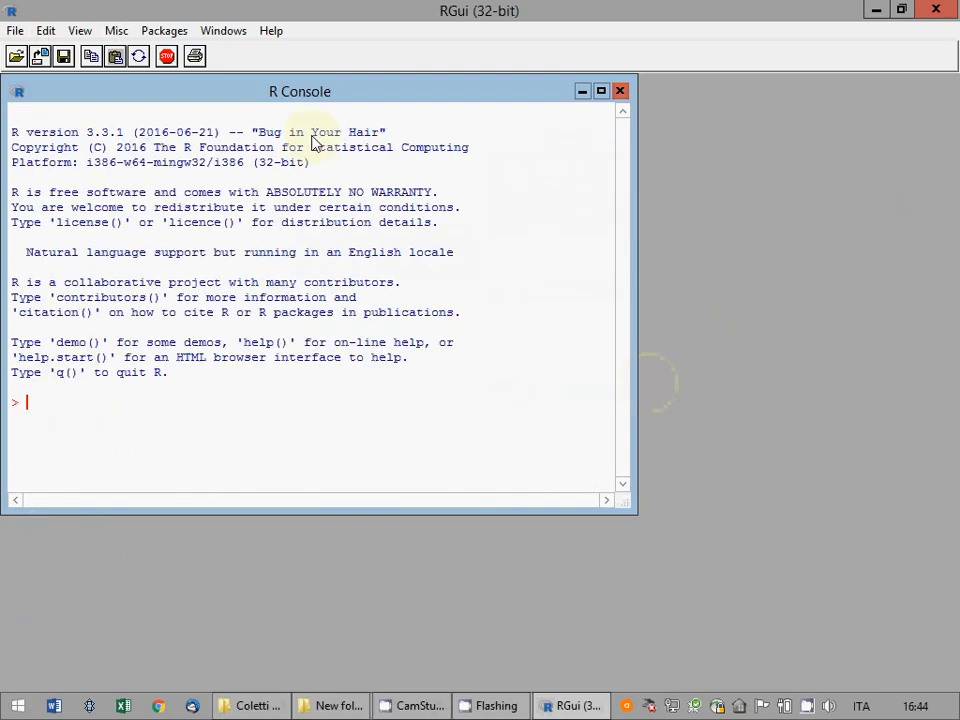
# Load the Rcmdr package in R to start R Commander
pyautogui.click(164, 31)
pyautogui.click(176, 51)
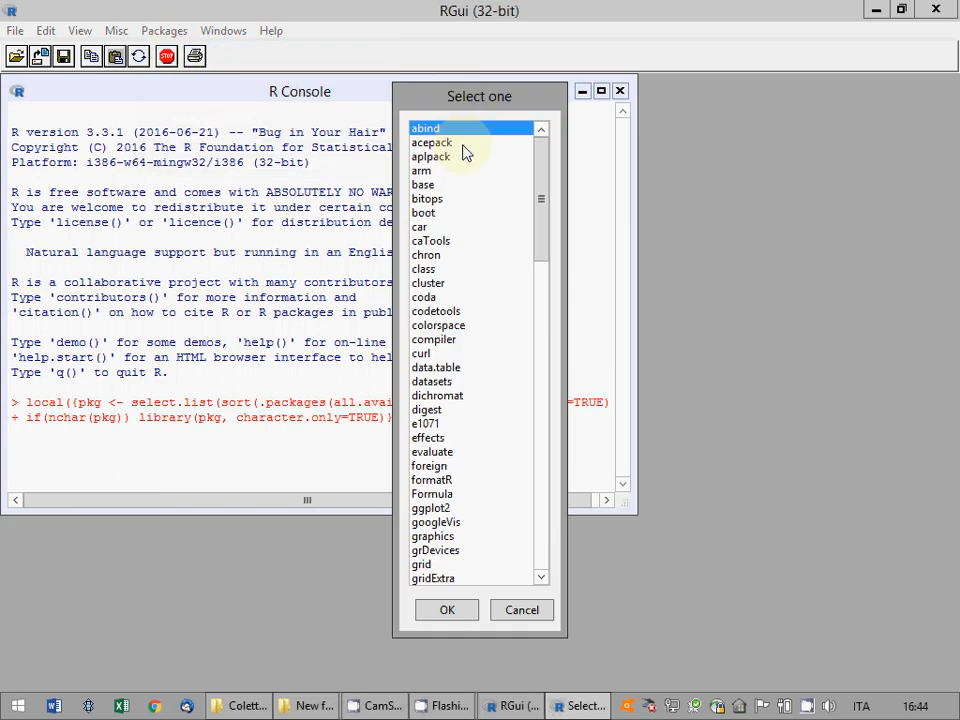
pyautogui.moveTo(541, 240); pyautogui.dragTo(506, 450)
pyautogui.click(428, 451)
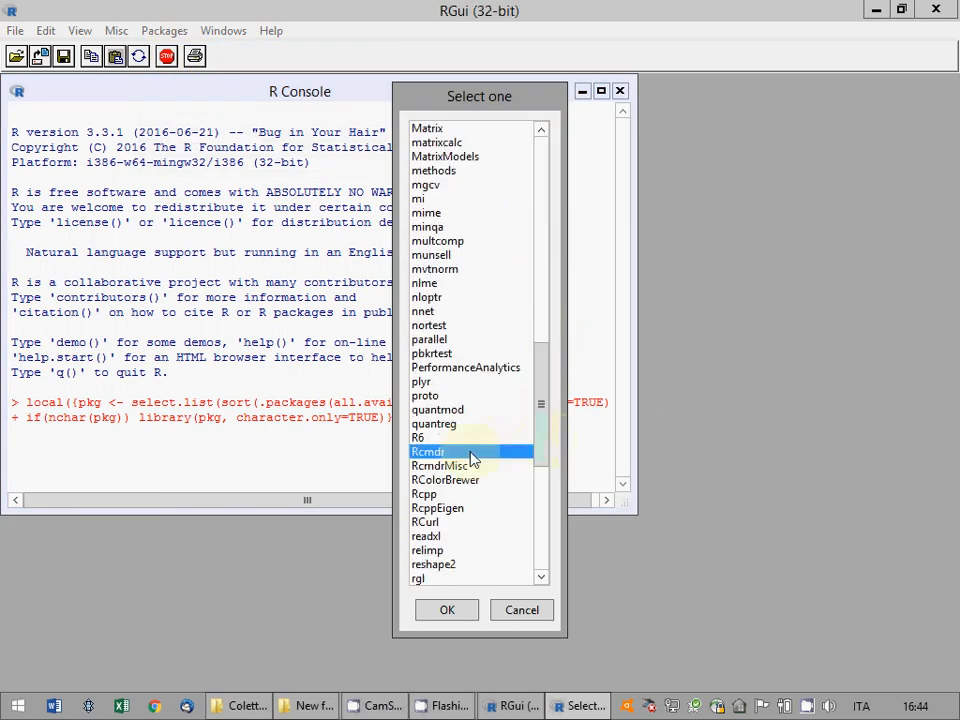
pyautogui.click(437, 618)
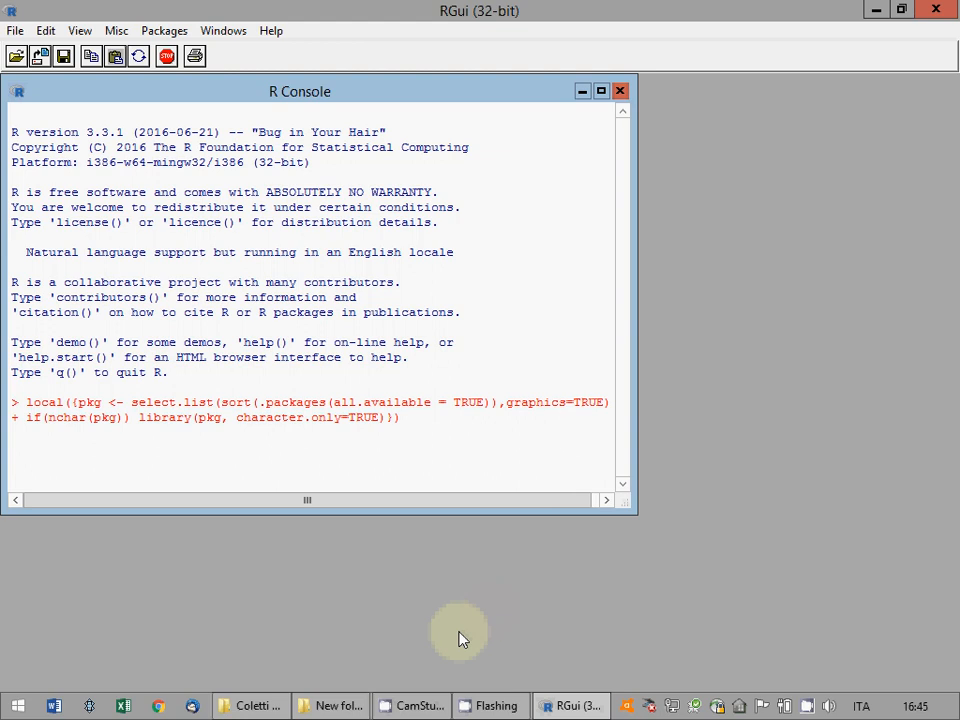
# Try to load fuels.RData by dropping it from the New folder window onto the R console
pyautogui.click(343, 705)
pyautogui.click(783, 370)
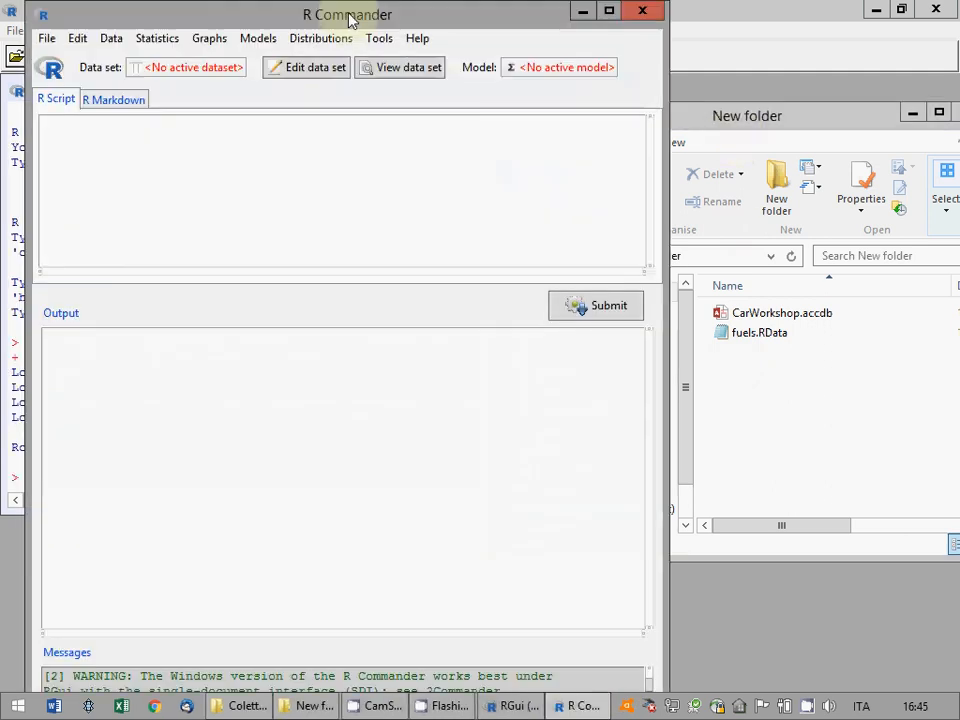
pyautogui.moveTo(349, 20); pyautogui.dragTo(513, 422)
pyautogui.moveTo(763, 338); pyautogui.dragTo(307, 395)
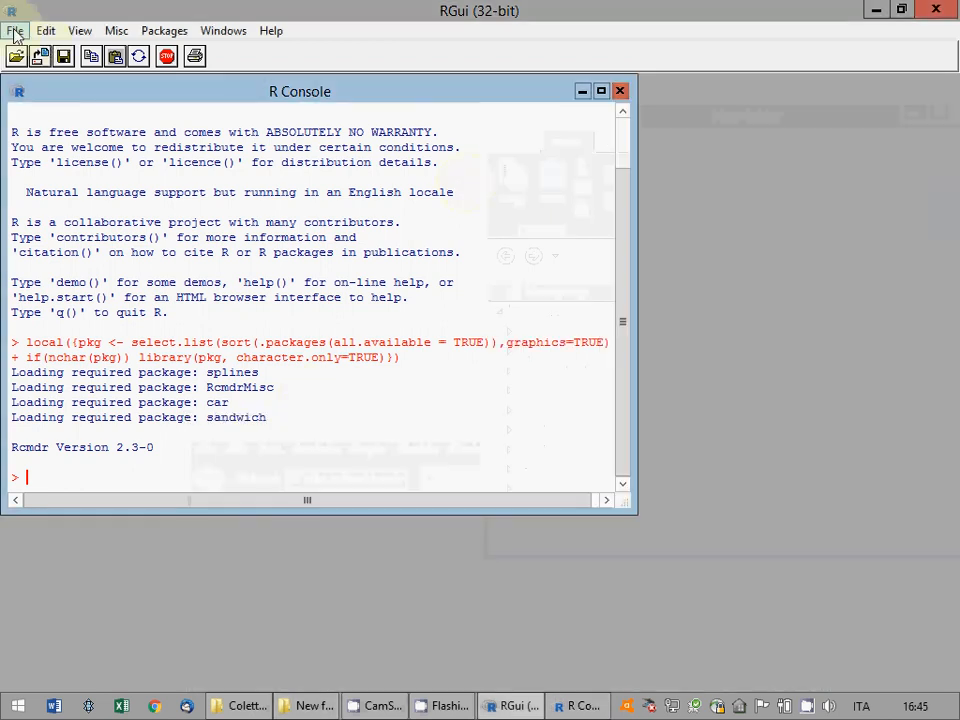
# Load the fuels.RData workspace into R from New folder on the Desktop
pyautogui.click(15, 31)
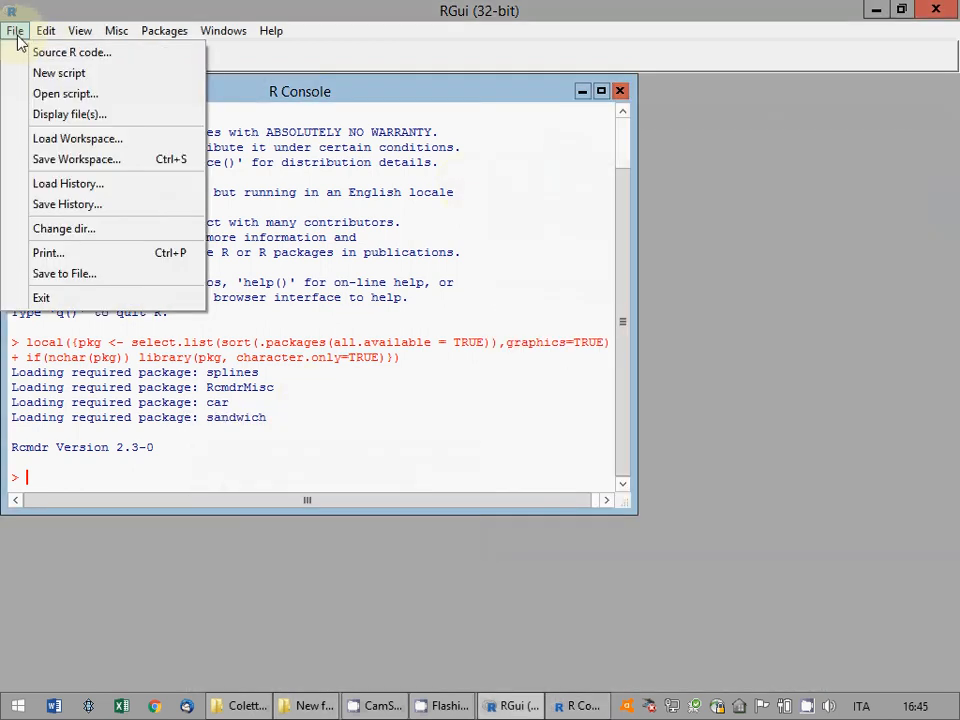
pyautogui.click(70, 140)
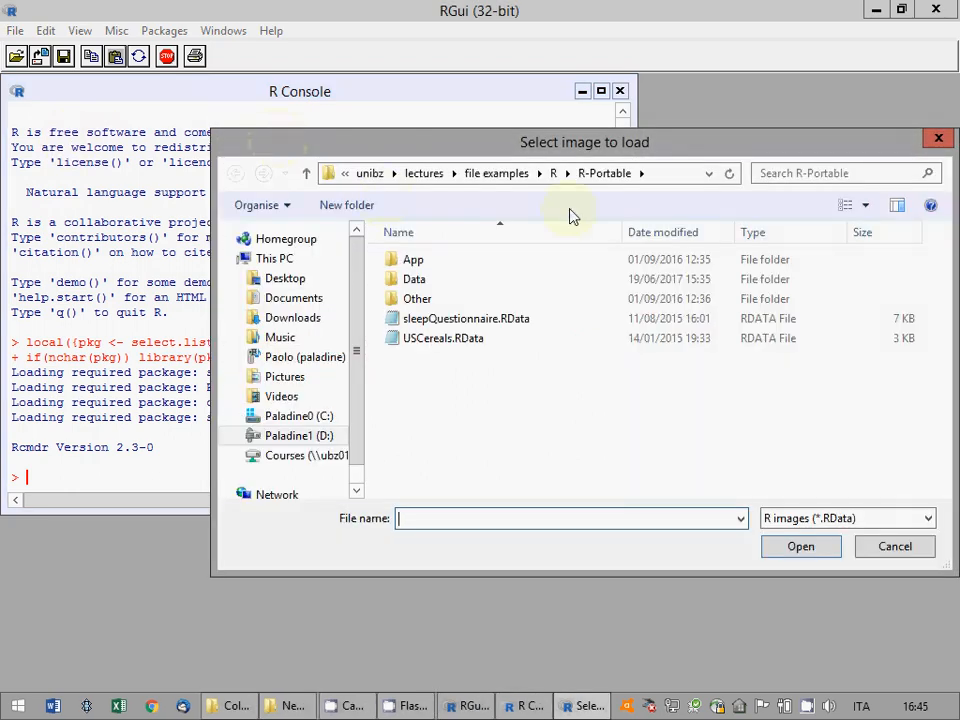
pyautogui.click(282, 280)
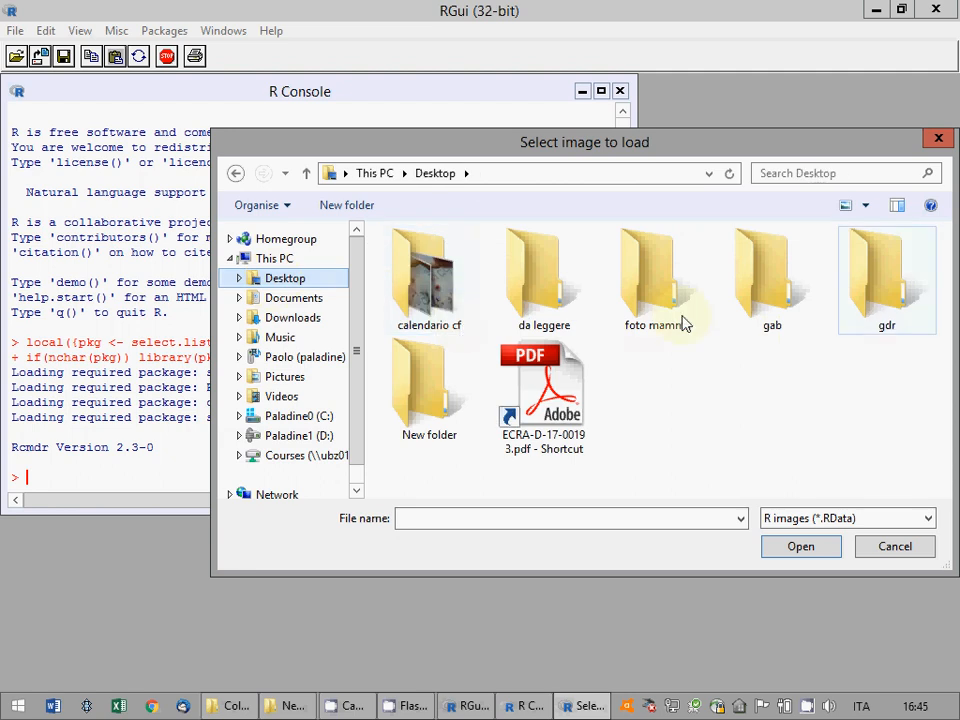
pyautogui.click(416, 405)
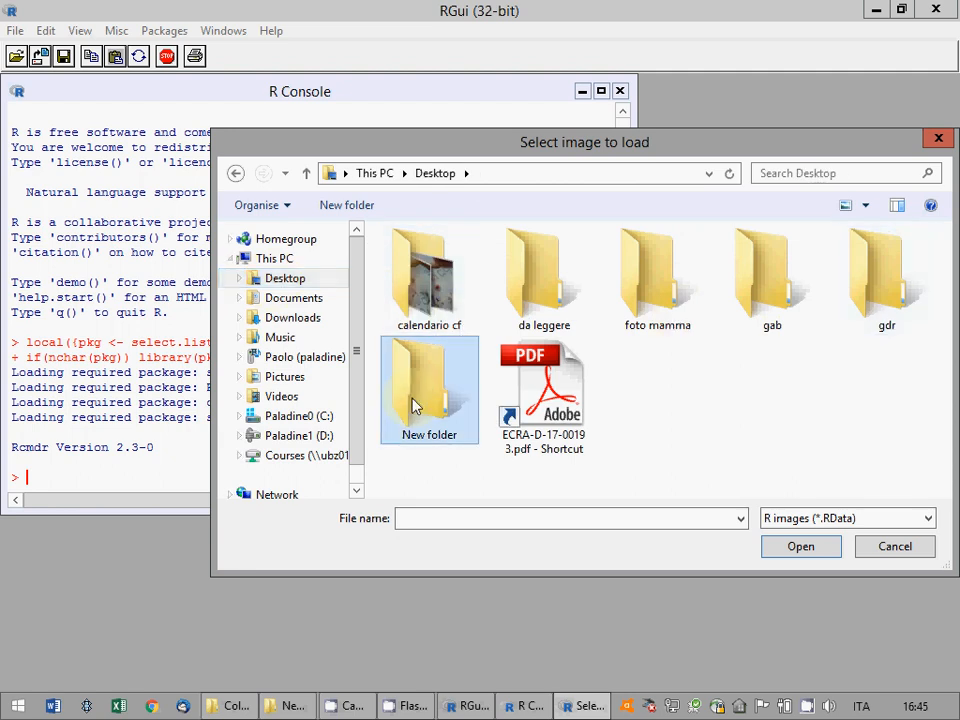
pyautogui.doubleClick(416, 405)
pyautogui.click(450, 300)
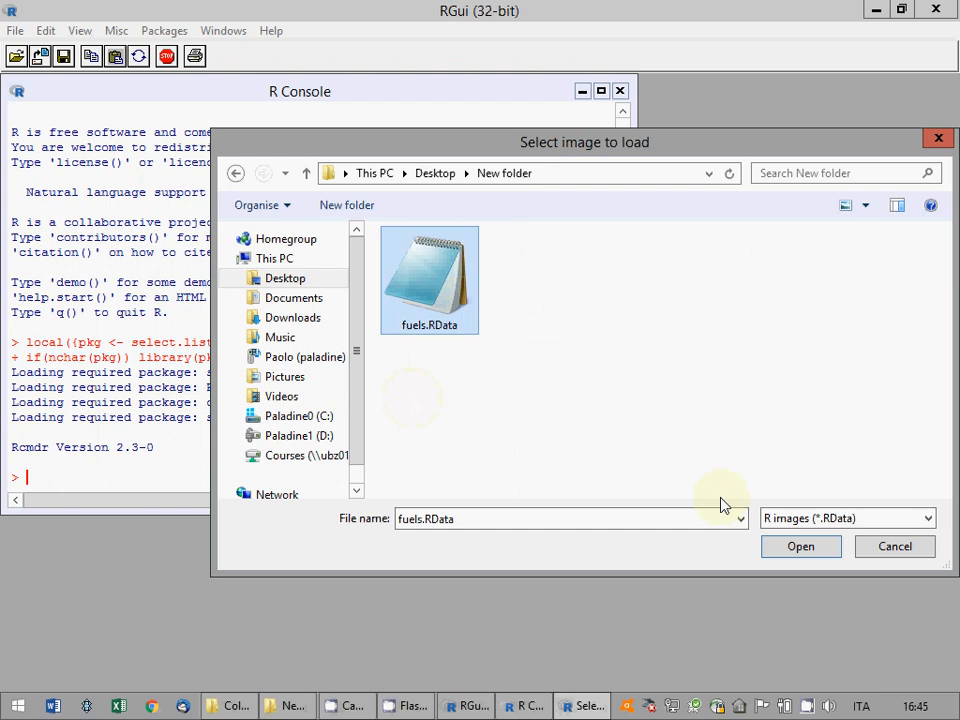
pyautogui.click(800, 547)
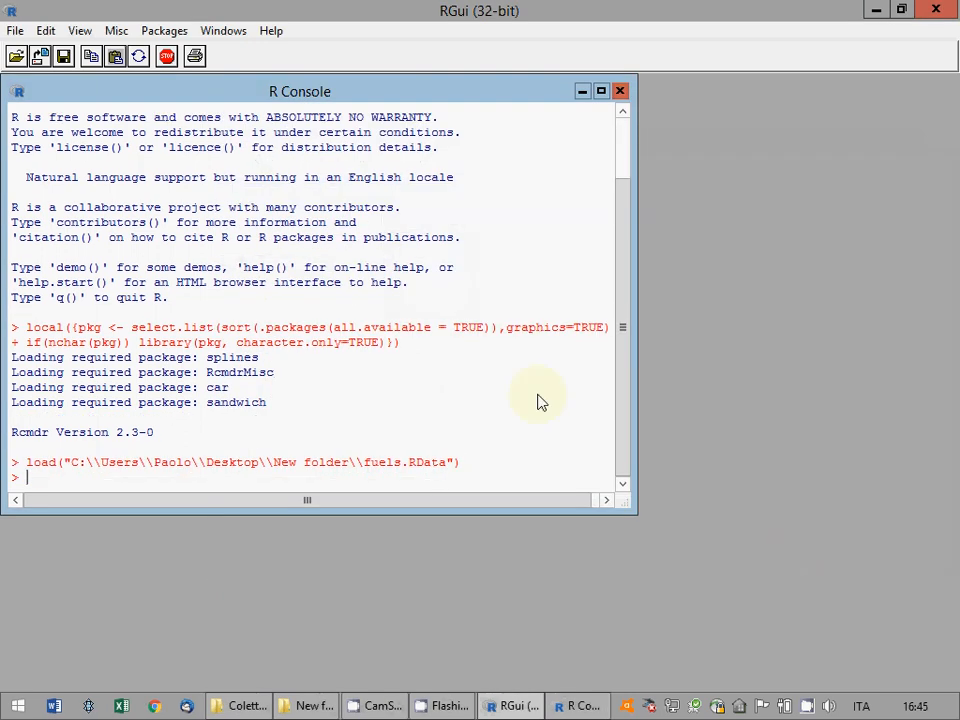
# Switch to R Commander, make fuels the active data set, and view its rows before closing the data viewer
pyautogui.click(580, 706)
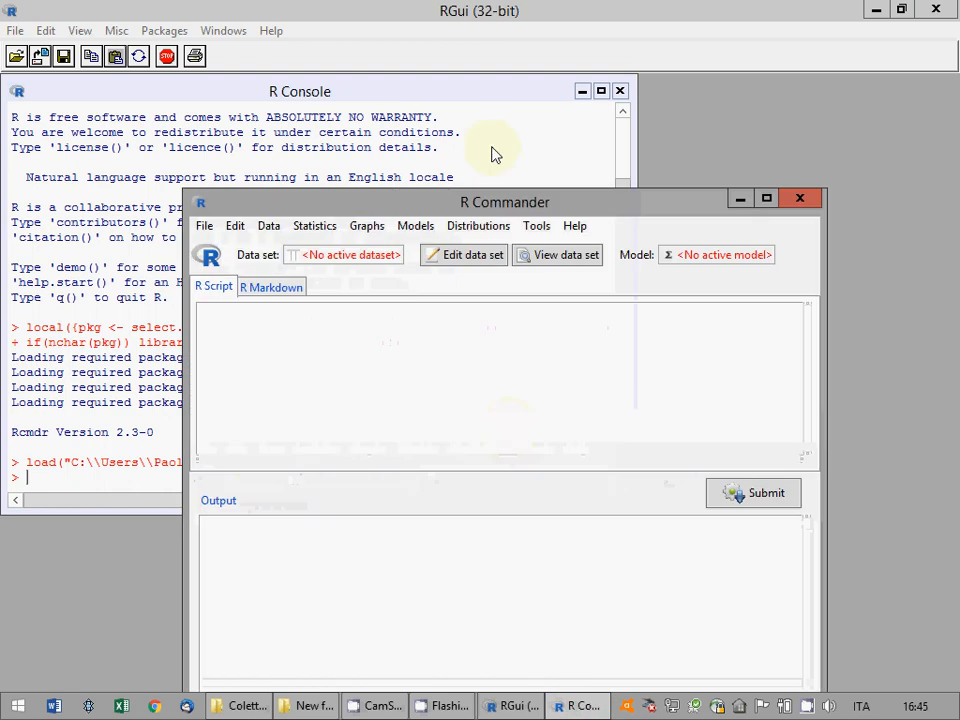
pyautogui.click(340, 171)
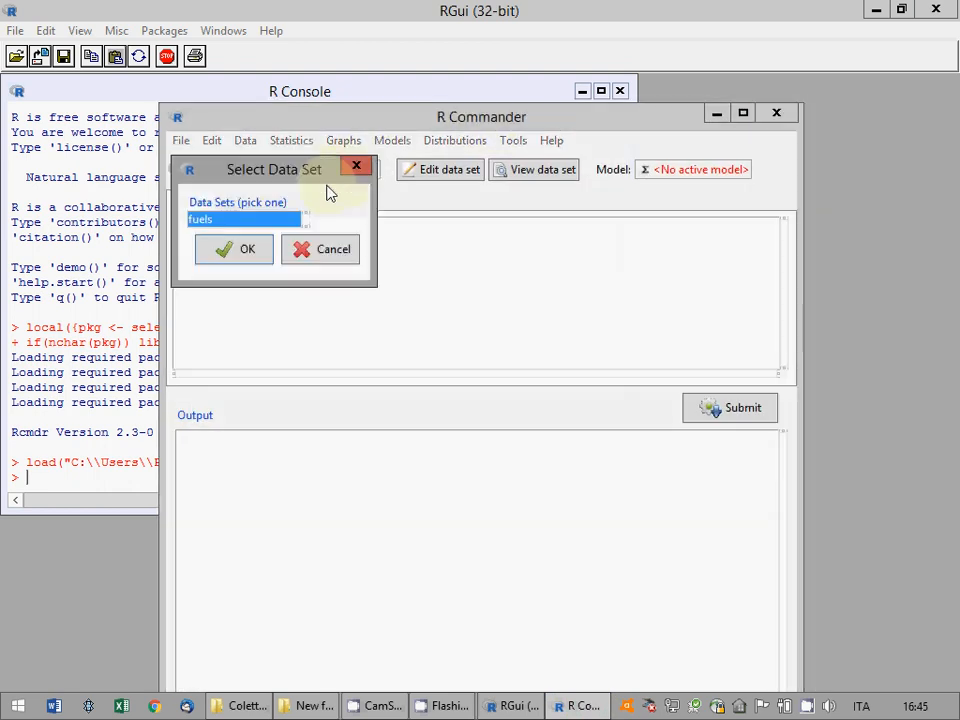
pyautogui.click(225, 250)
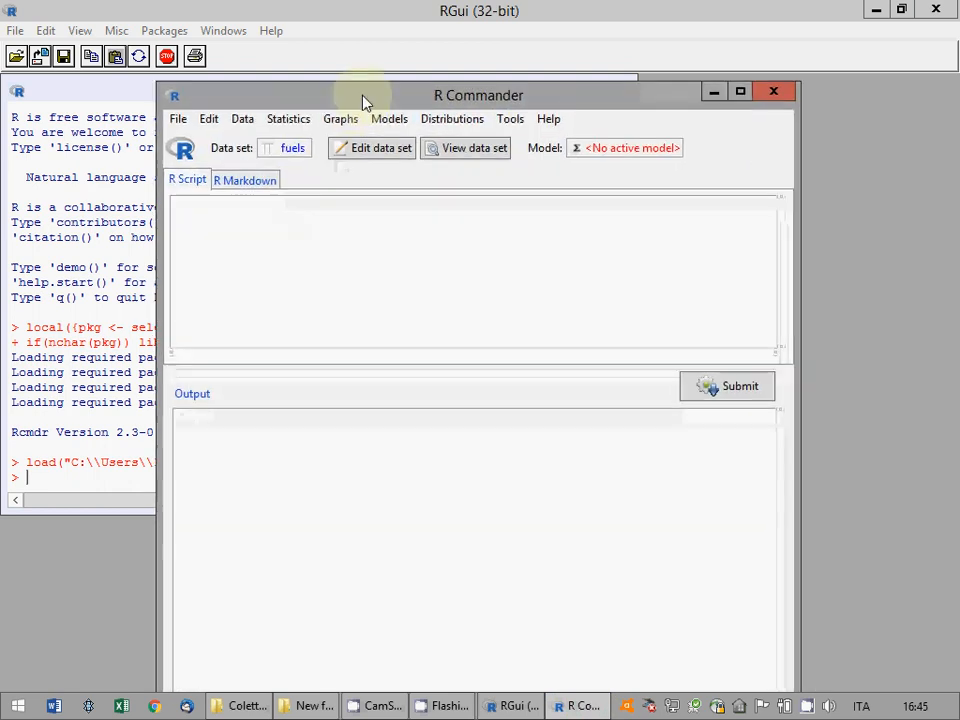
pyautogui.click(463, 148)
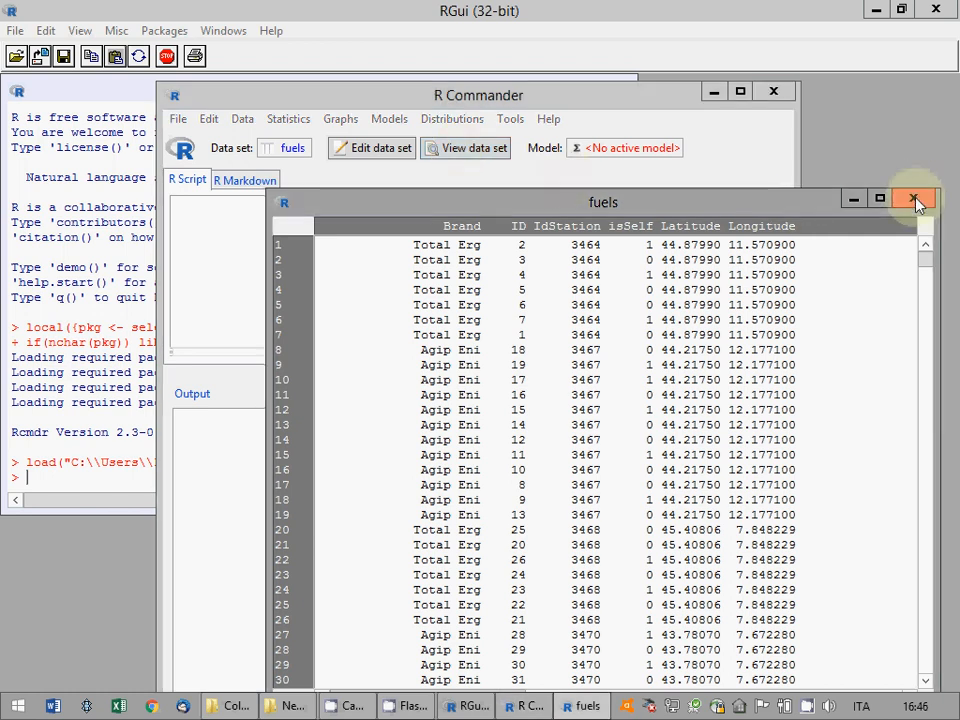
pyautogui.click(913, 197)
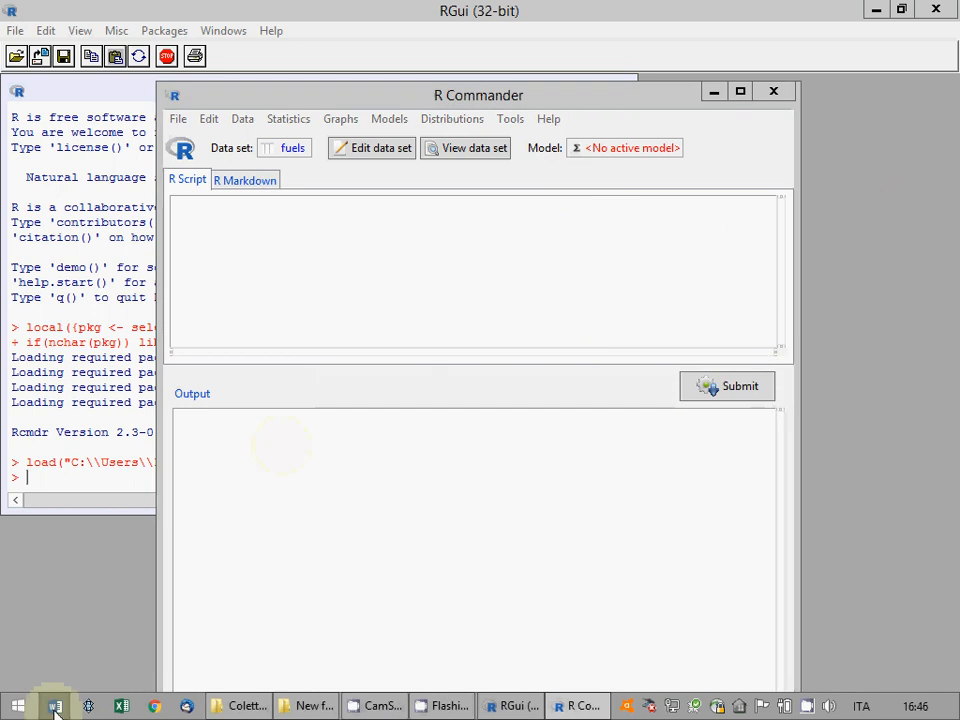
# Create a blank Word document and save it as exam.docx in New folder on the Desktop
pyautogui.click(57, 707)
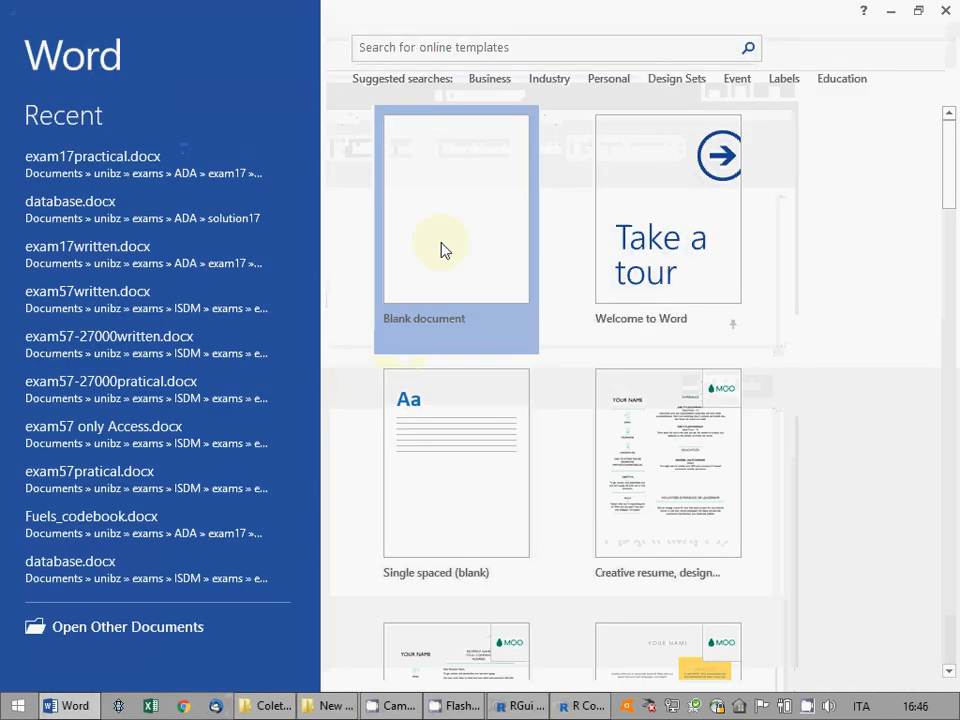
pyautogui.click(441, 243)
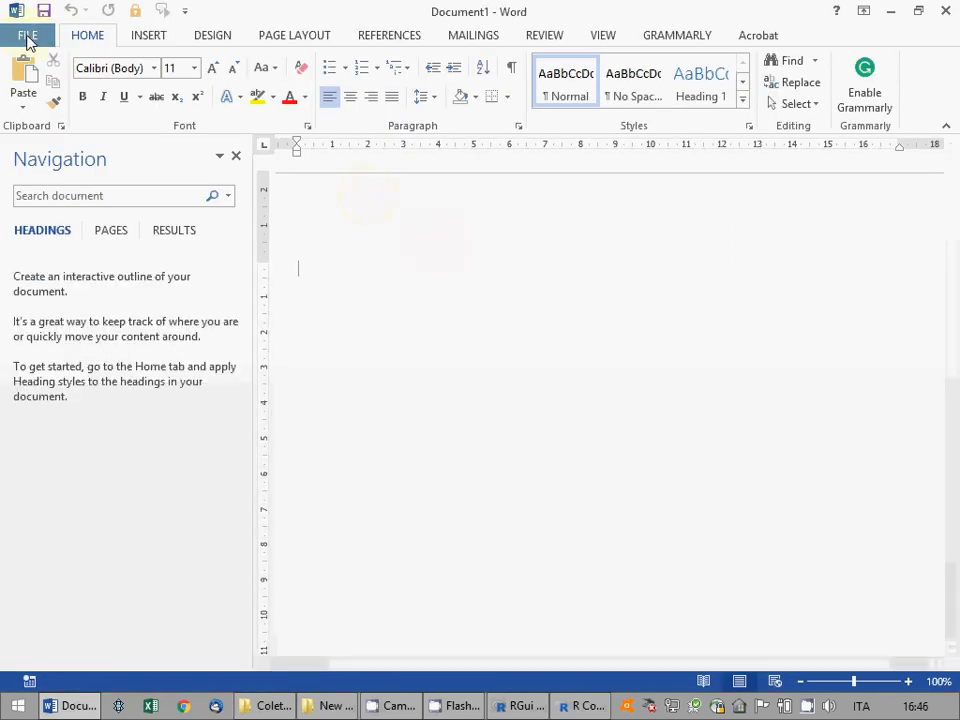
pyautogui.click(28, 37)
pyautogui.click(37, 189)
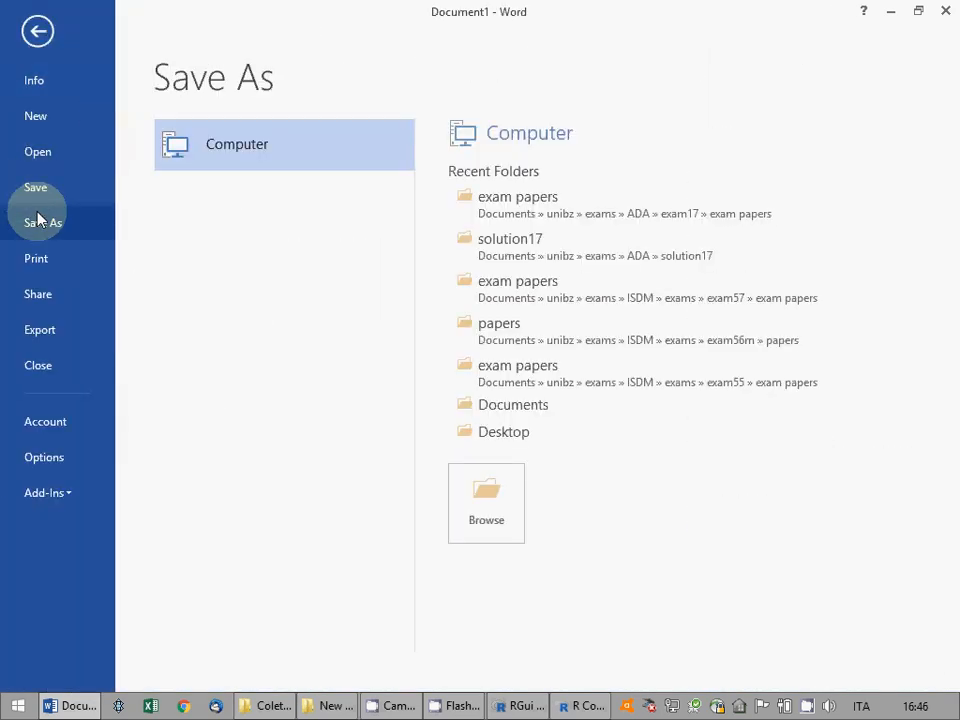
pyautogui.click(508, 429)
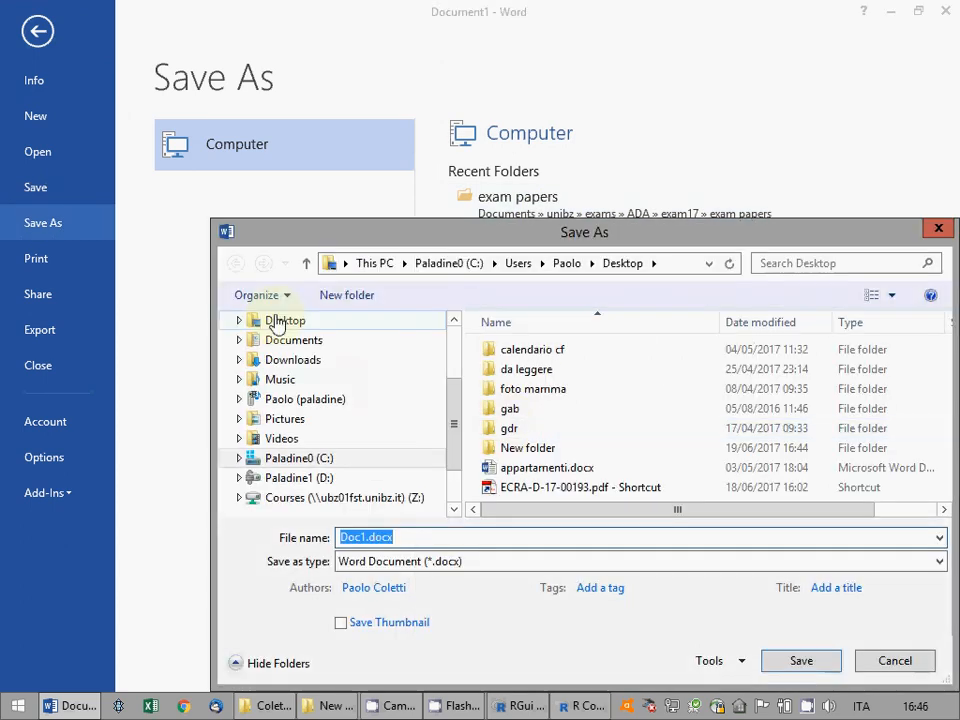
pyautogui.click(277, 322)
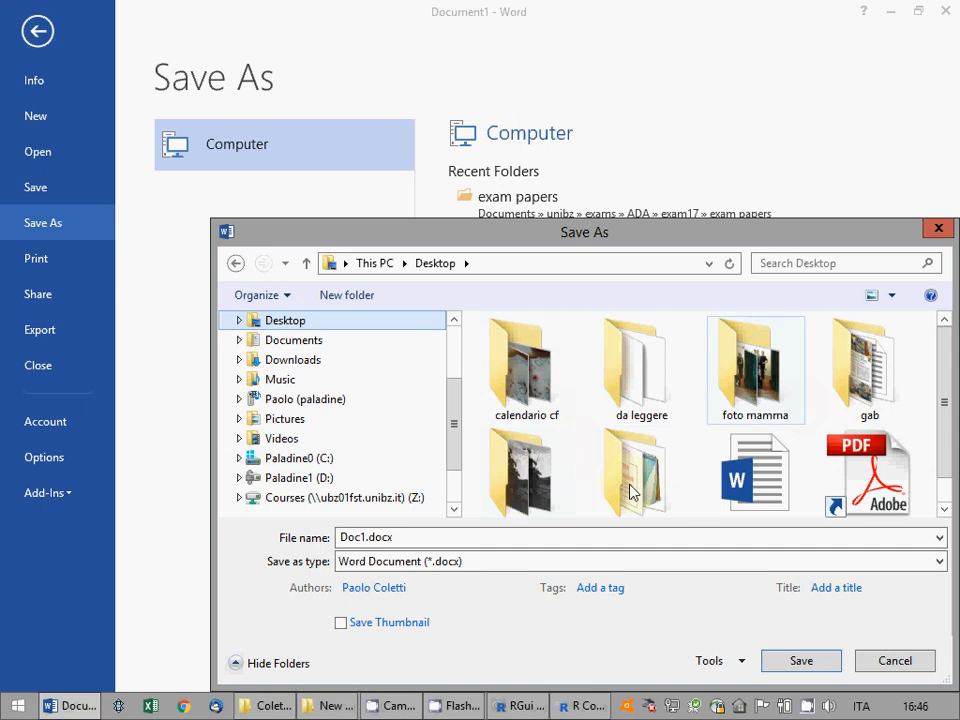
pyautogui.click(630, 490)
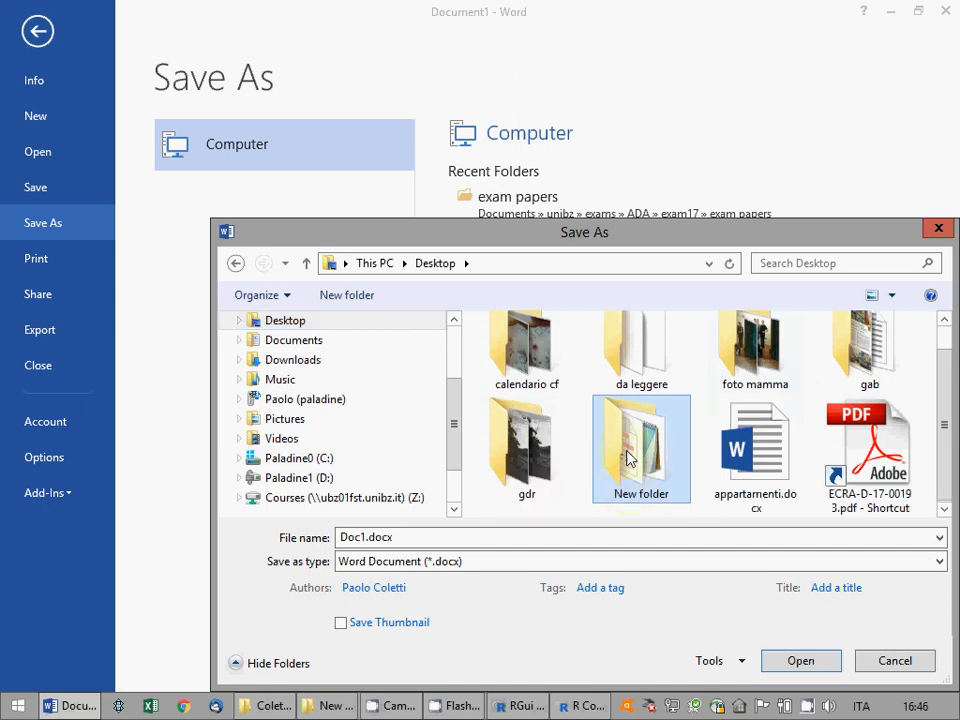
pyautogui.doubleClick(628, 458)
pyautogui.doubleClick(363, 536)
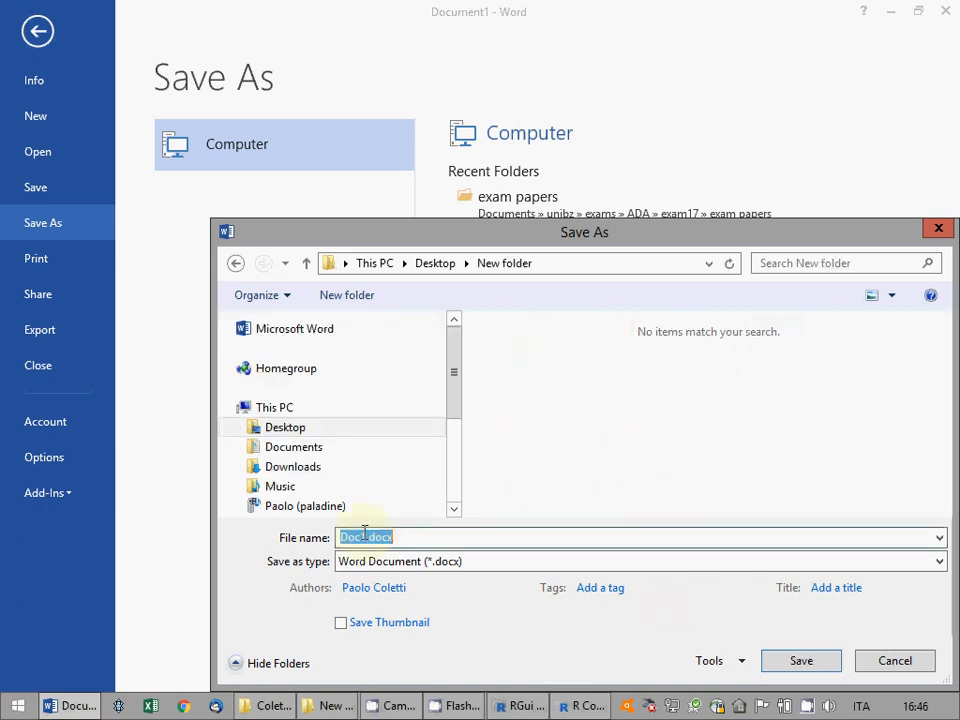
pyautogui.moveTo(366, 536); pyautogui.dragTo(274, 551)
pyautogui.write('exam')
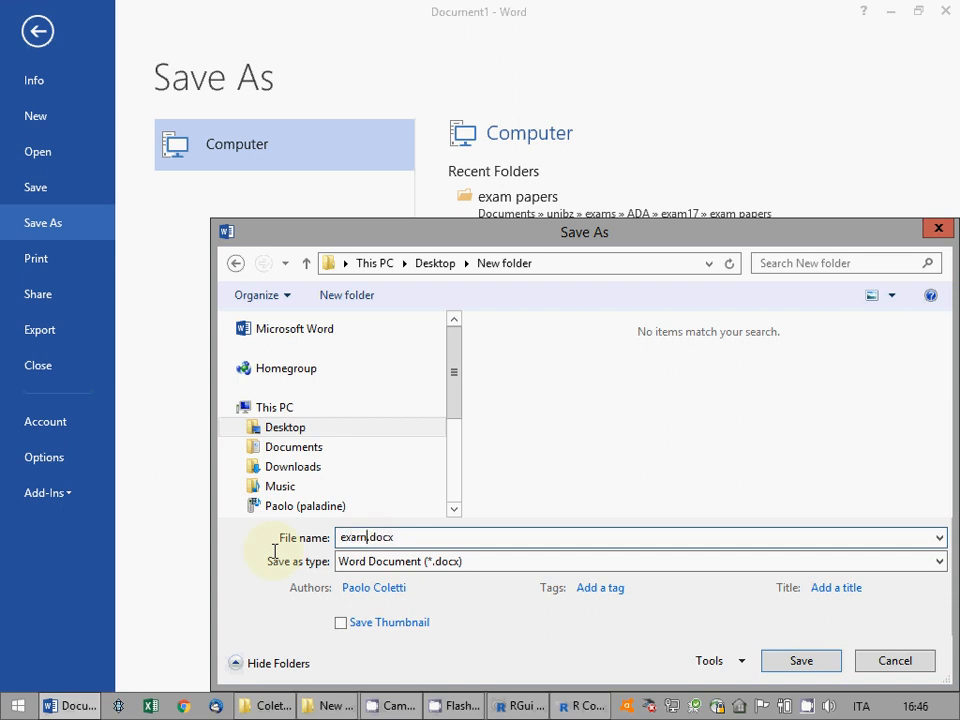
pyautogui.press('Escape')
pyautogui.press('Escape')
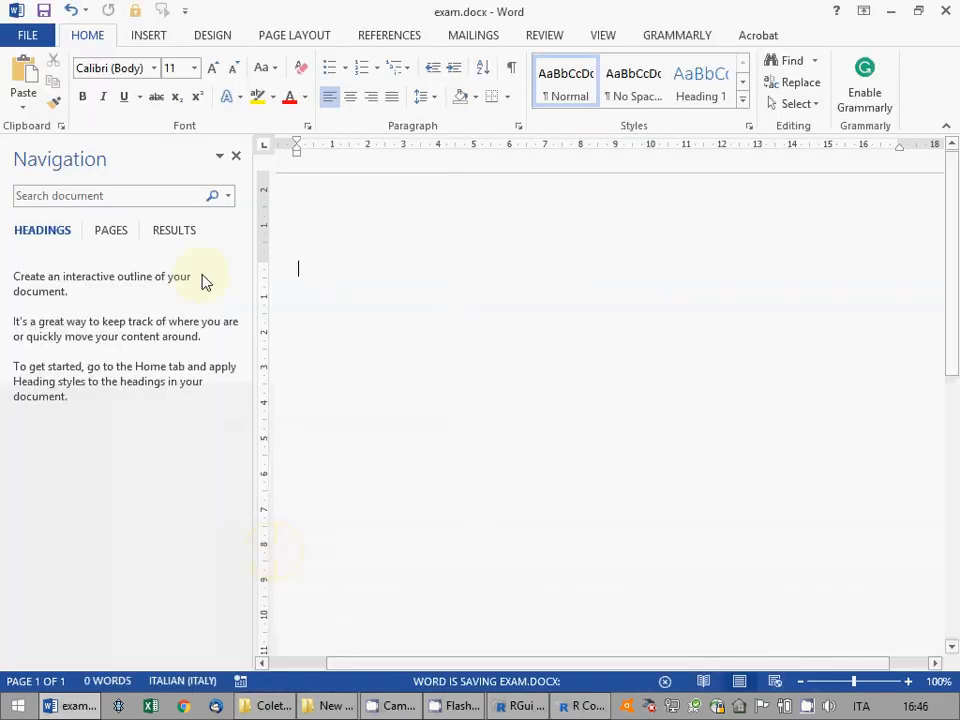
# Write the line "Pie chart" followed by an empty line in exam.docx and save the document
pyautogui.click(236, 156)
pyautogui.click(205, 266)
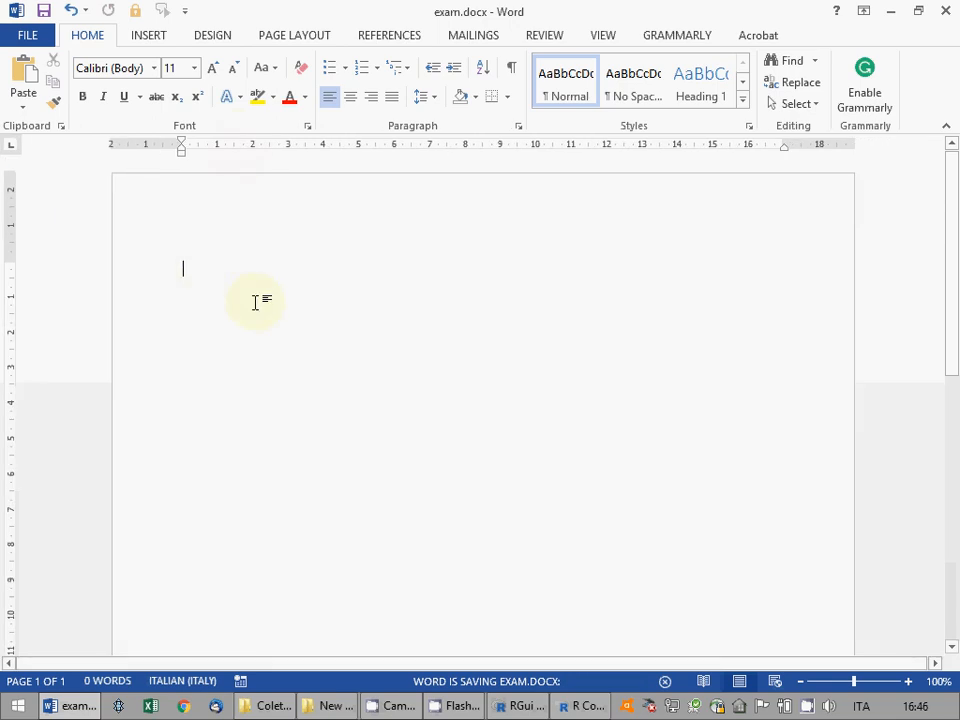
pyautogui.write('Pie chart')
pyautogui.press('Return')
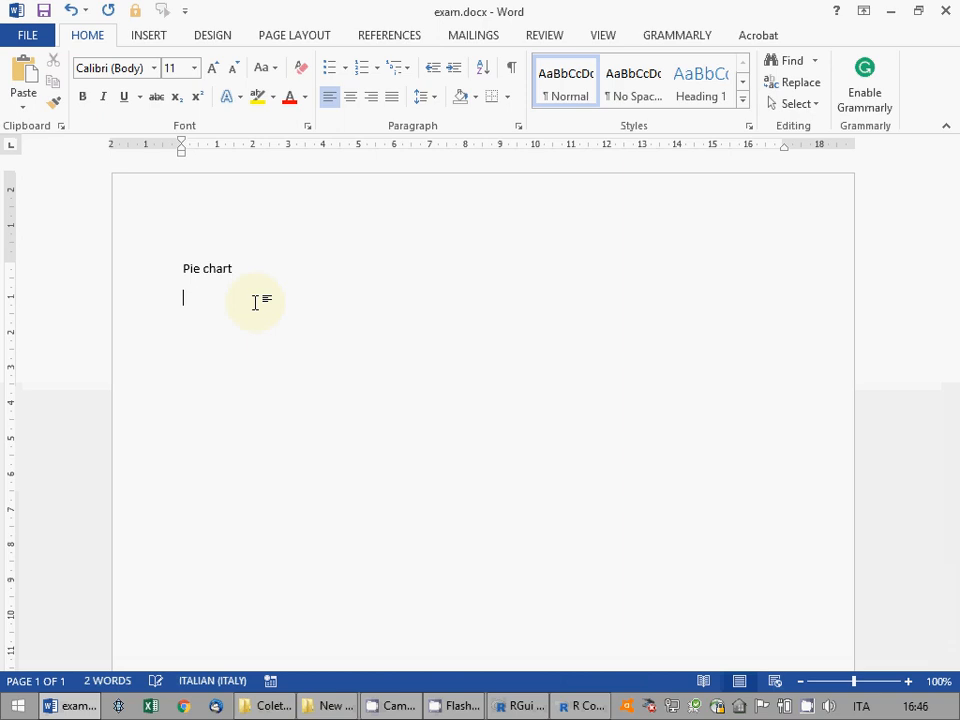
pyautogui.press('Return')
pyautogui.hotkey('ctrl', 's')
# Switch to R Commander, create a pie chart of the Brand variable with automatic labels, and close the graphics window
pyautogui.click(590, 707)
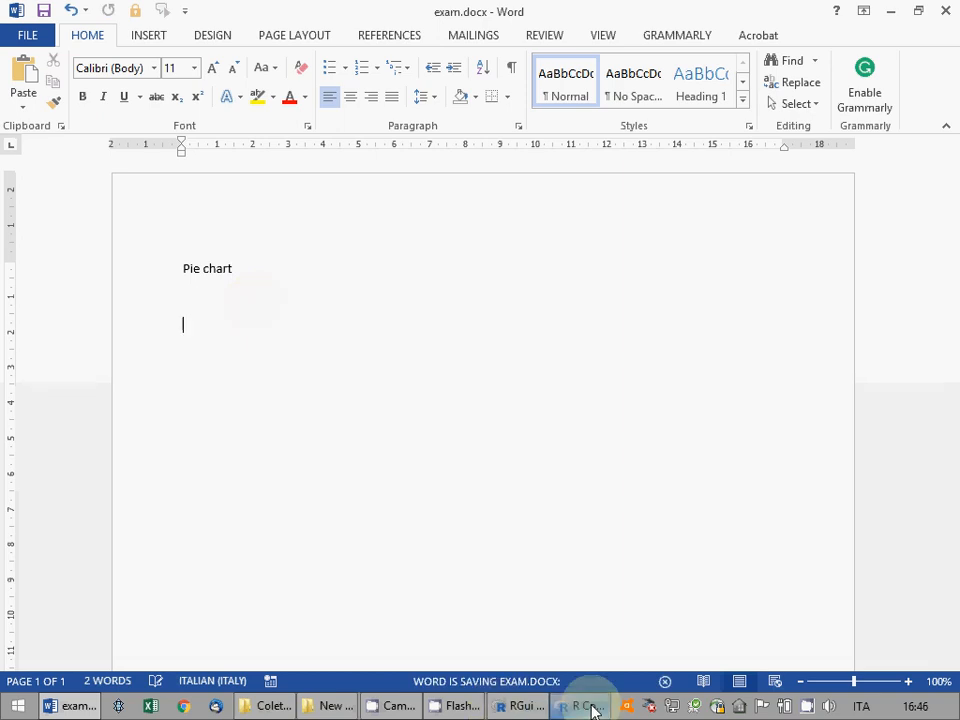
pyautogui.click(330, 118)
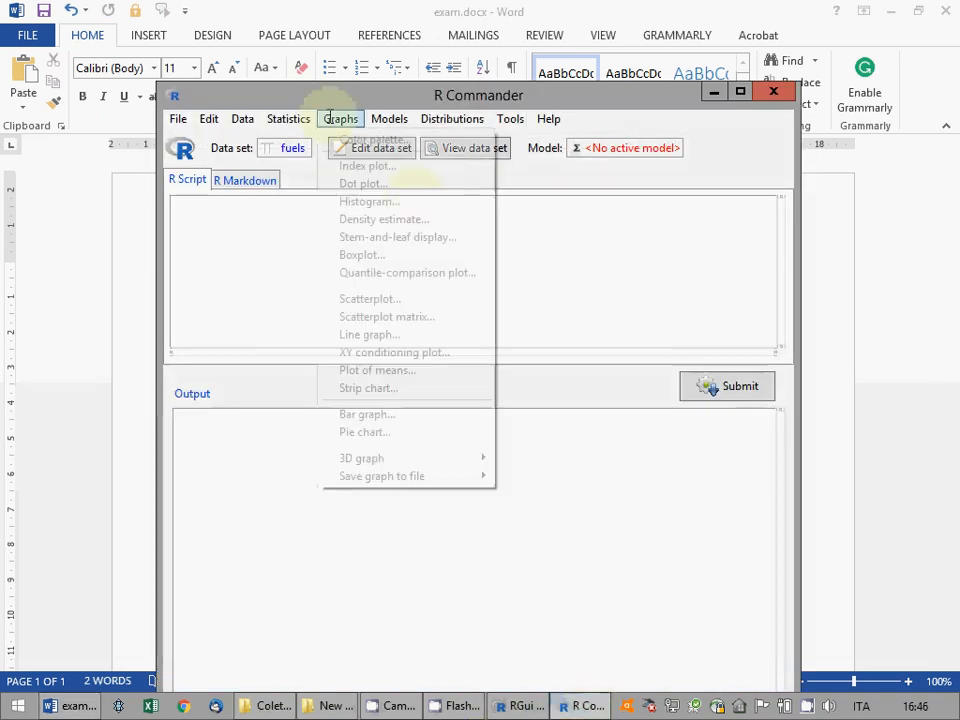
pyautogui.click(375, 433)
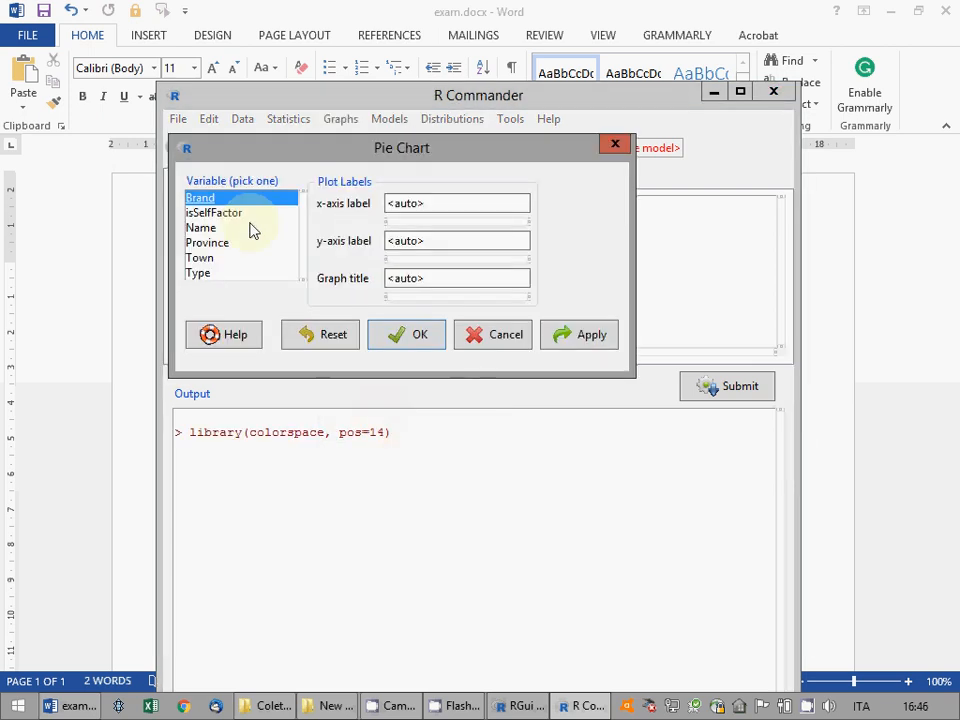
pyautogui.click(426, 340)
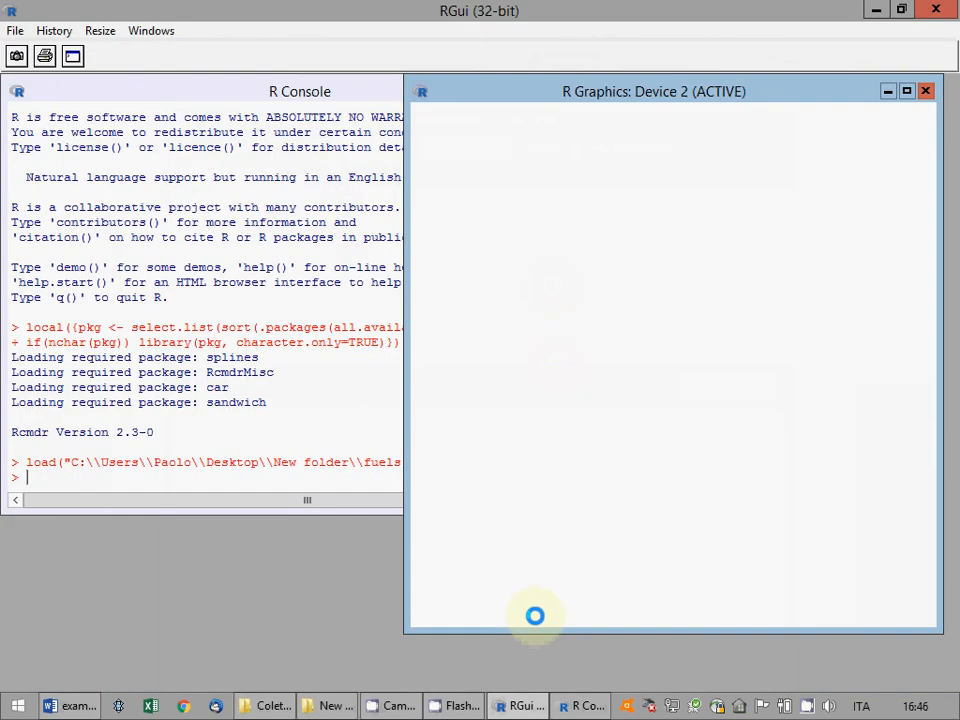
pyautogui.click(924, 91)
# Replace the rainbow_hcl colour setting in R Commander's pie chart script with c("yellow","black","red")
pyautogui.click(580, 706)
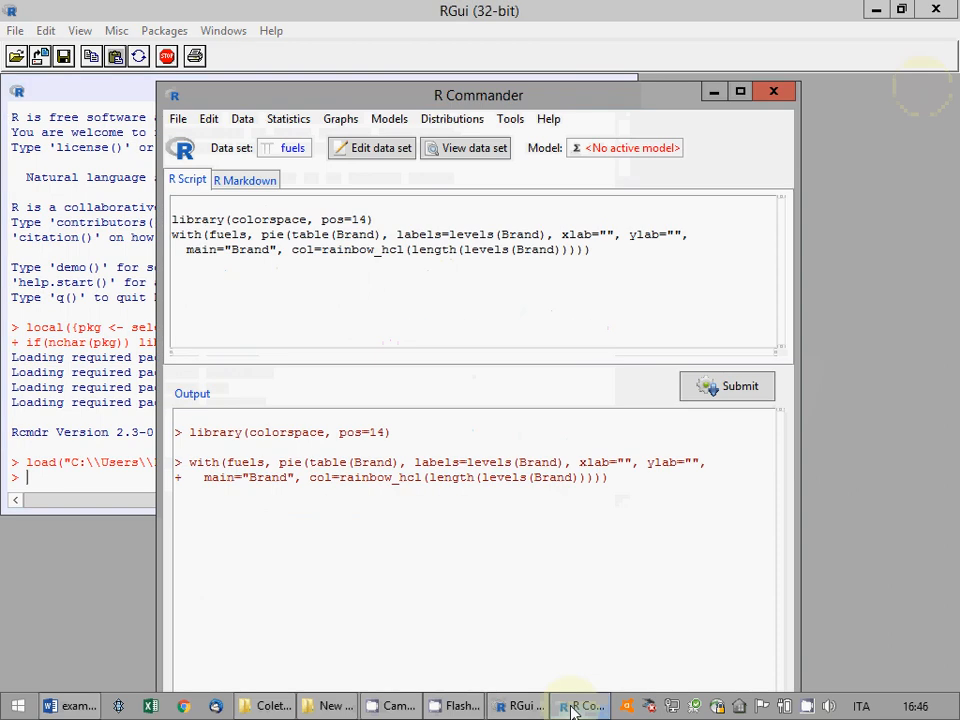
pyautogui.click(577, 251)
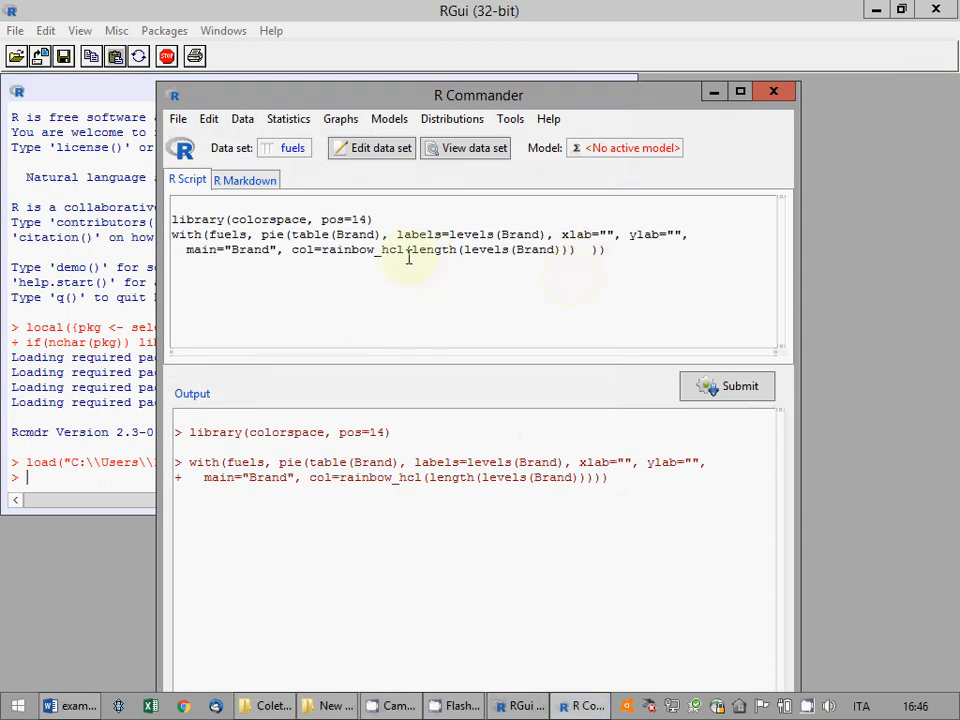
pyautogui.click(517, 250)
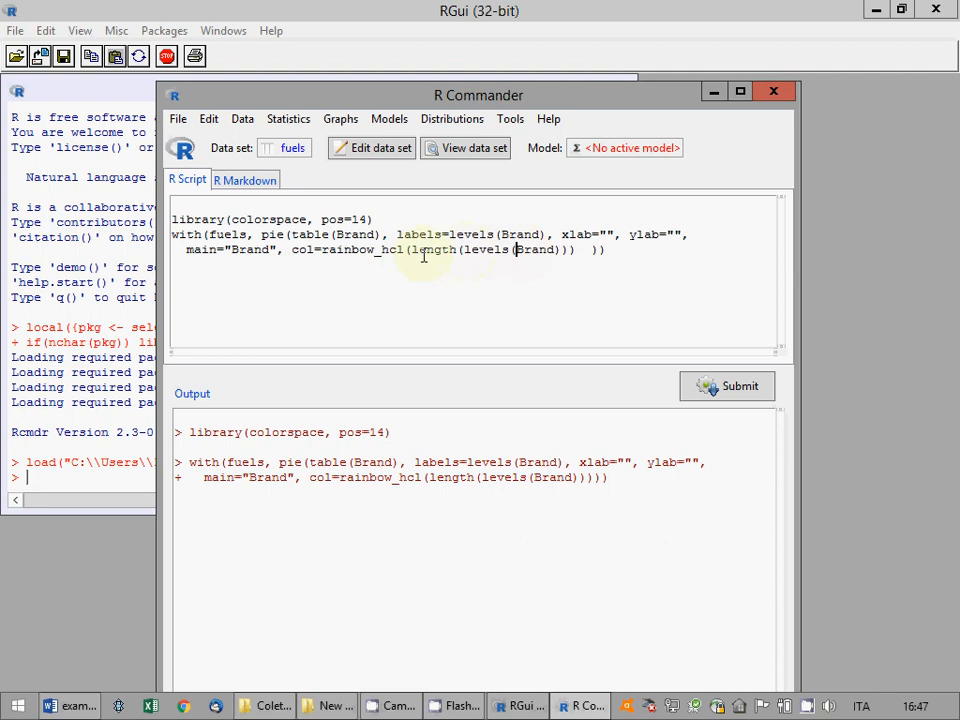
pyautogui.moveTo(577, 250); pyautogui.dragTo(322, 255)
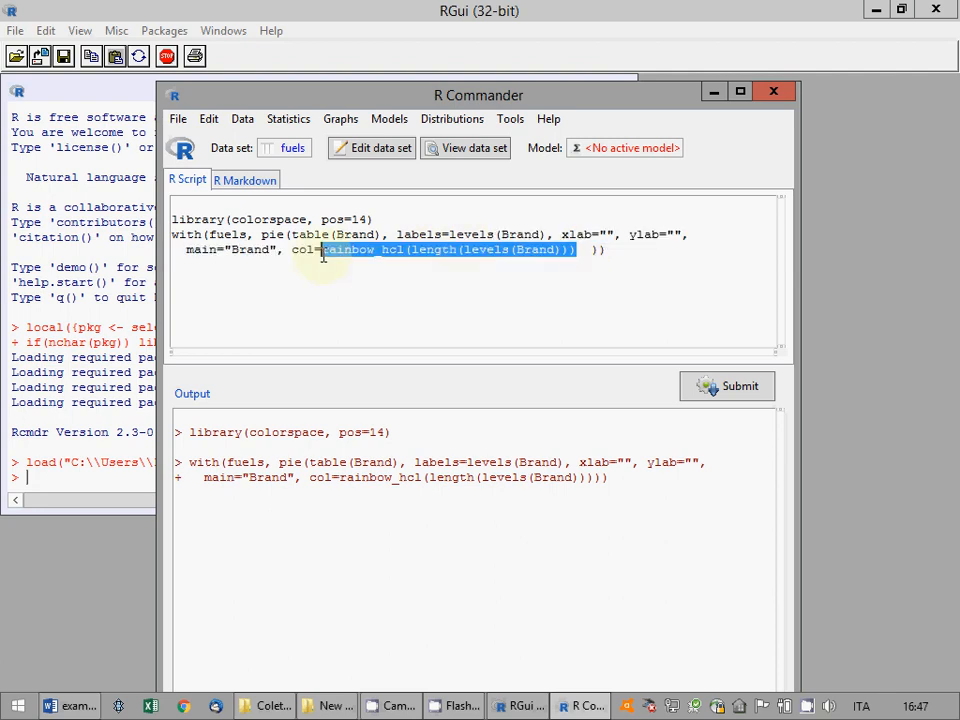
pyautogui.write('c("yell')
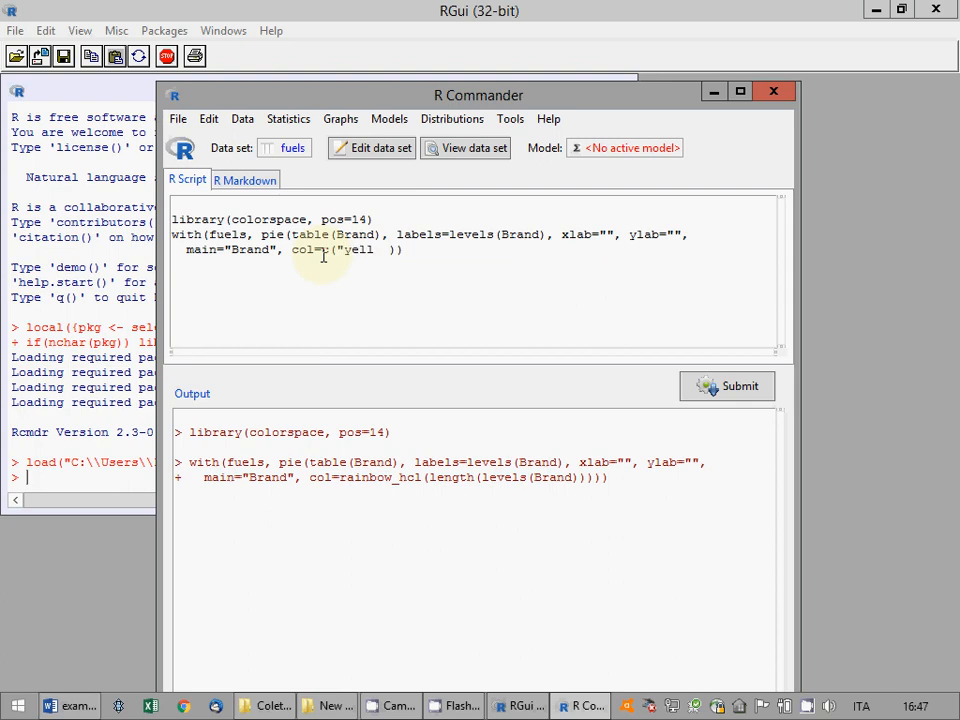
pyautogui.write('ow","black","red")')
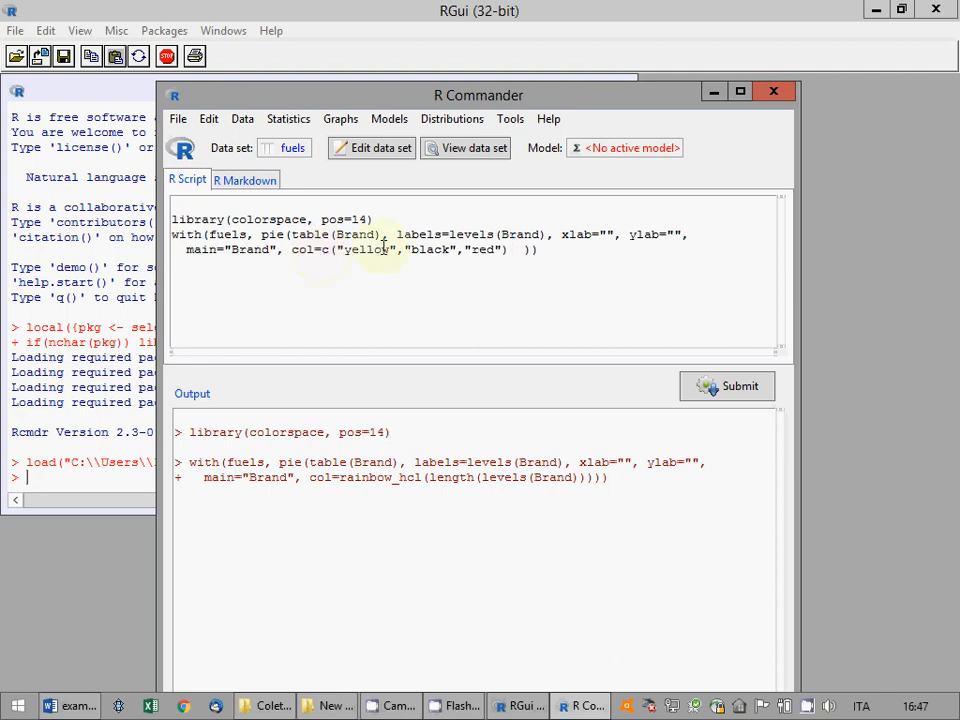
# Run the edited pie chart command and bring the RGui window with the graph to the front
pyautogui.moveTo(557, 234); pyautogui.dragTo(172, 234)
pyautogui.click(495, 249)
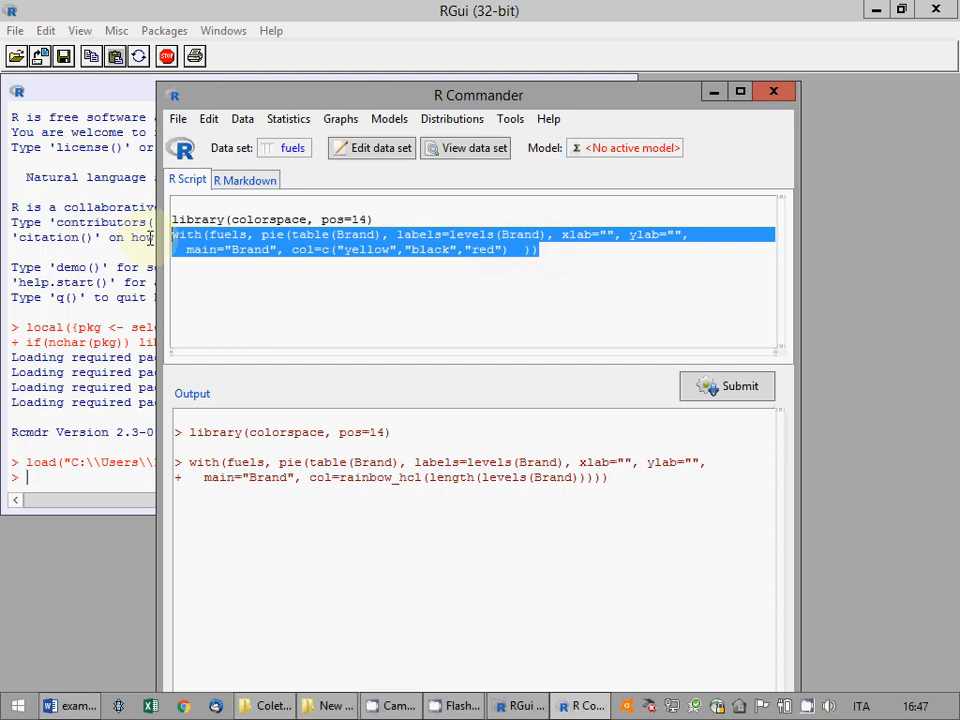
pyautogui.click(725, 396)
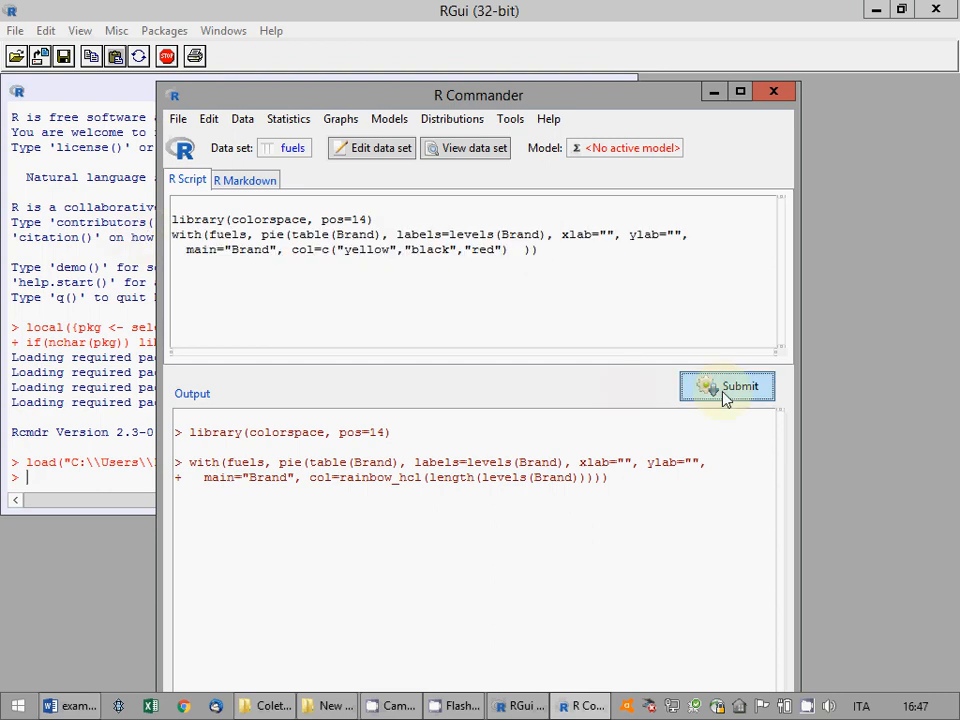
pyautogui.click(530, 707)
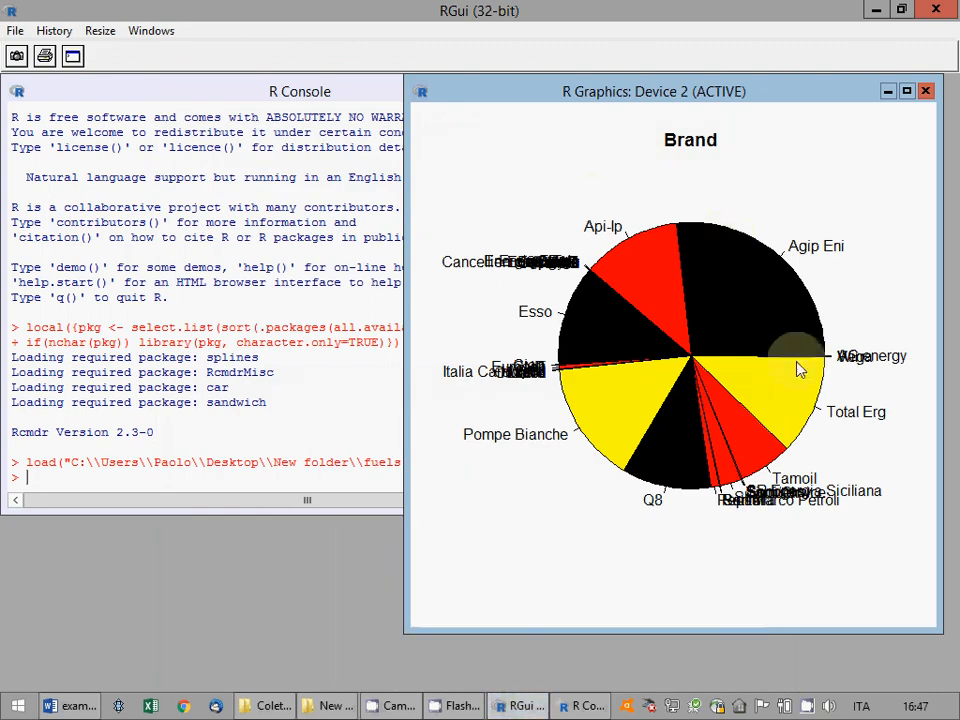
# Copy the Brand pie chart as a bitmap, paste it below the "Pie chart" line in Word's exam.docx, and save the document
pyautogui.rightClick(644, 216)
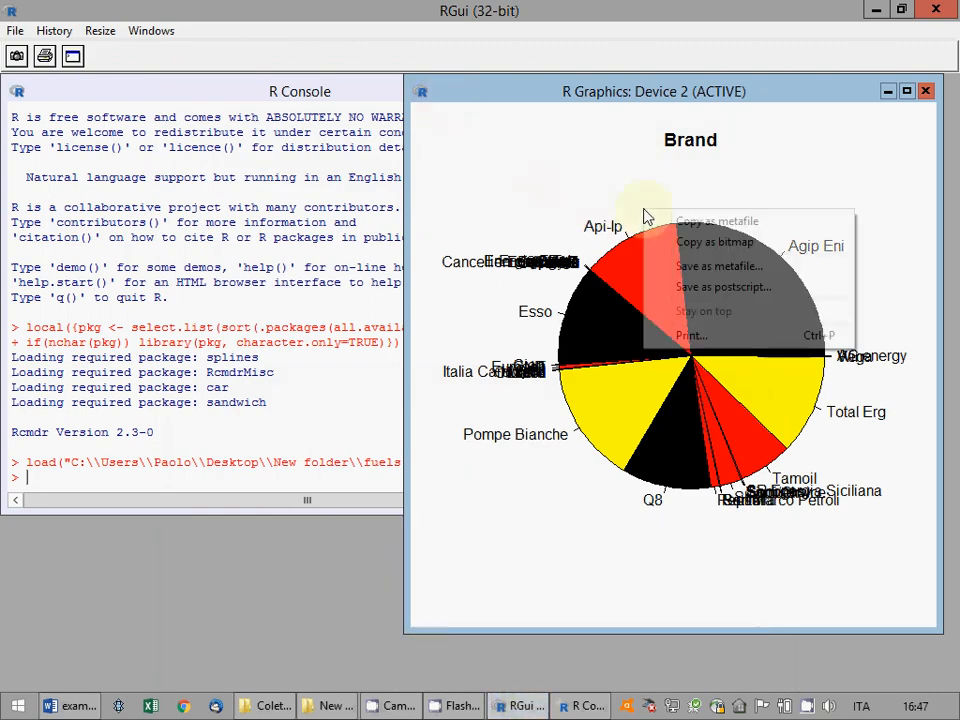
pyautogui.click(698, 243)
pyautogui.click(72, 706)
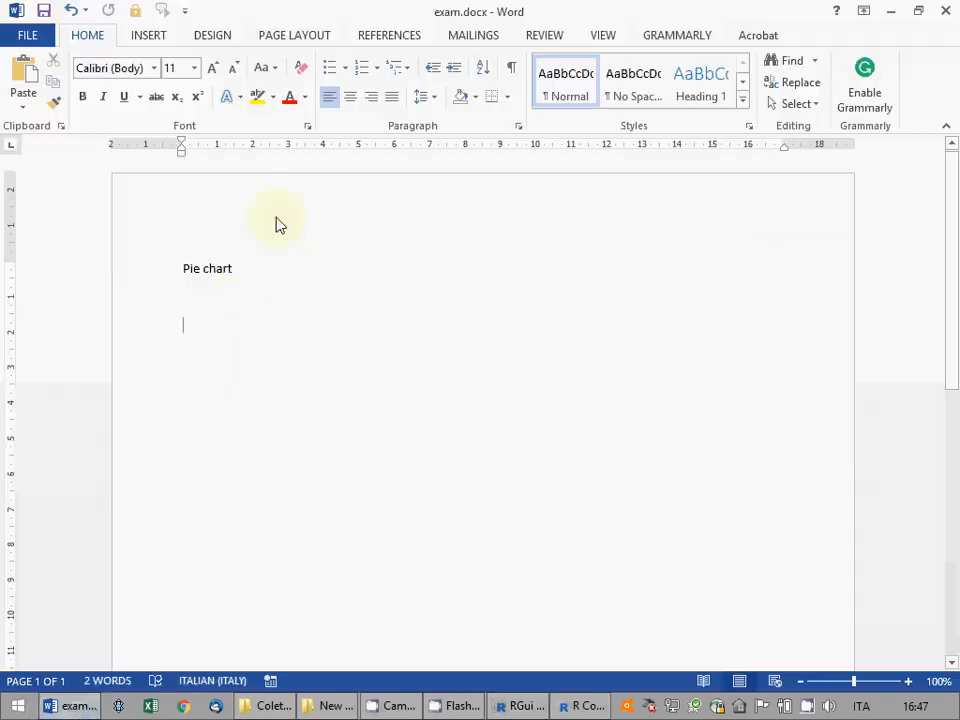
pyautogui.hotkey('ctrl', 'v')
pyautogui.scroll(-7, 448, 386)
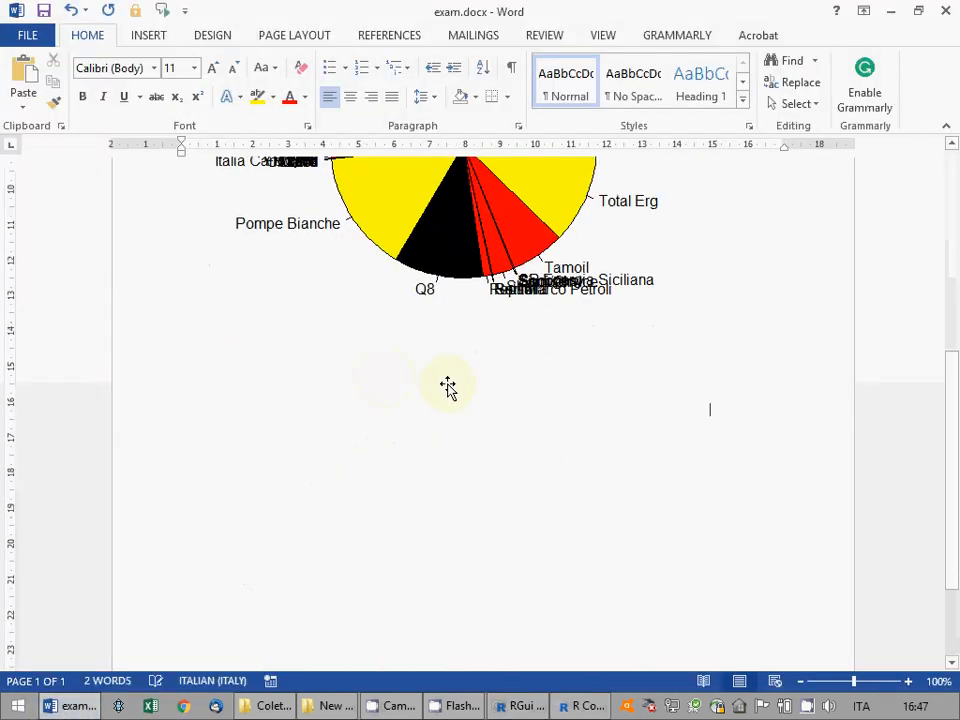
pyautogui.scroll(2, 447, 390)
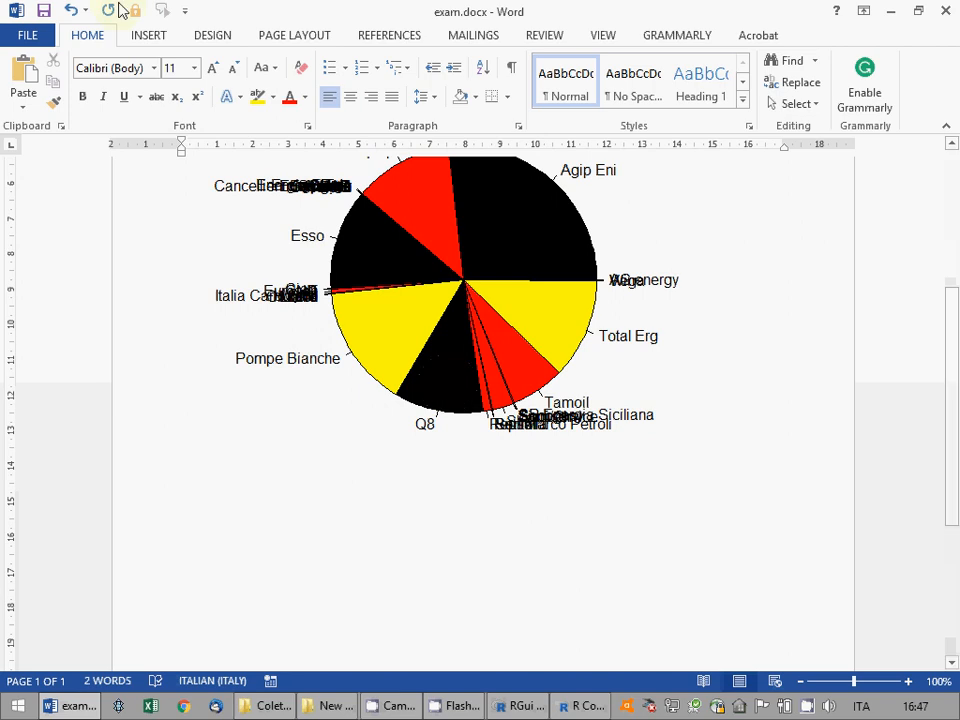
pyautogui.click(44, 11)
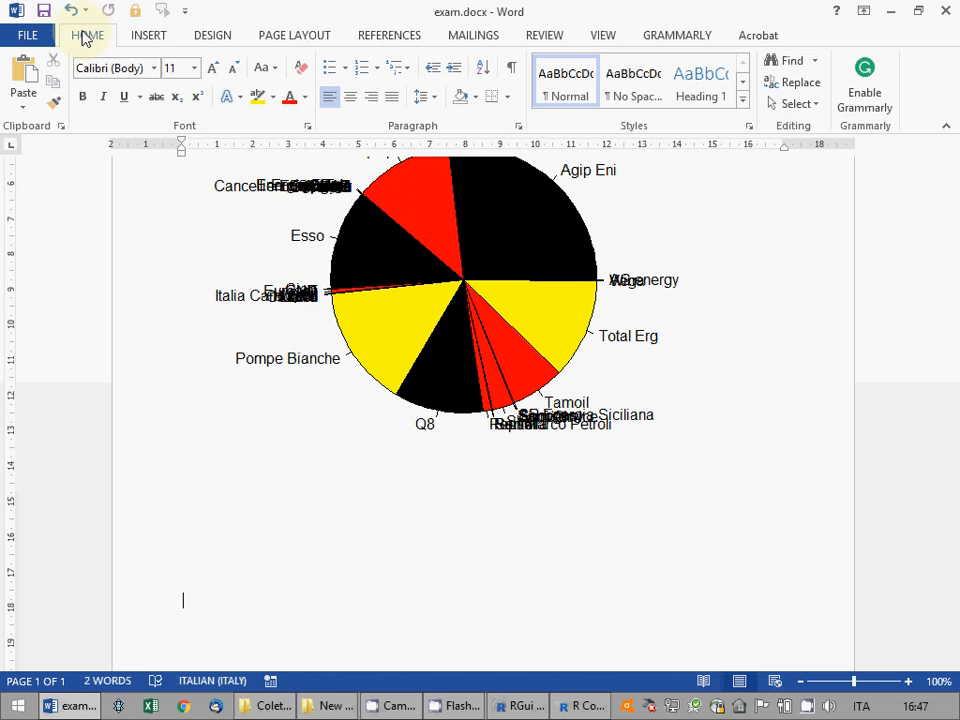
# Switch to RGui and close the pie chart's graphics window
pyautogui.click(578, 706)
pyautogui.click(527, 706)
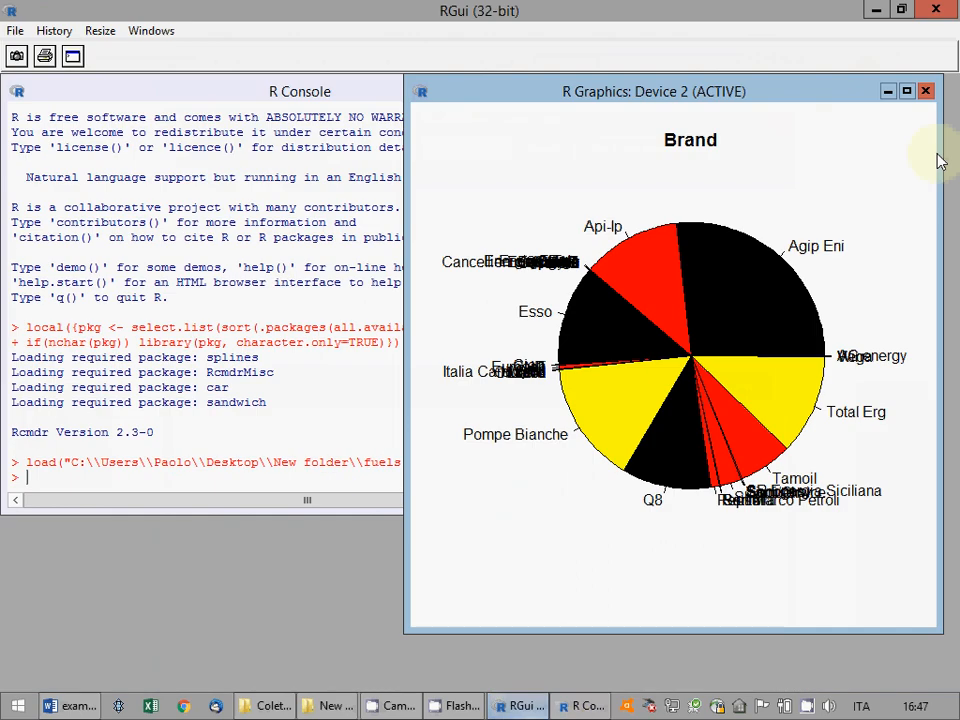
pyautogui.click(925, 91)
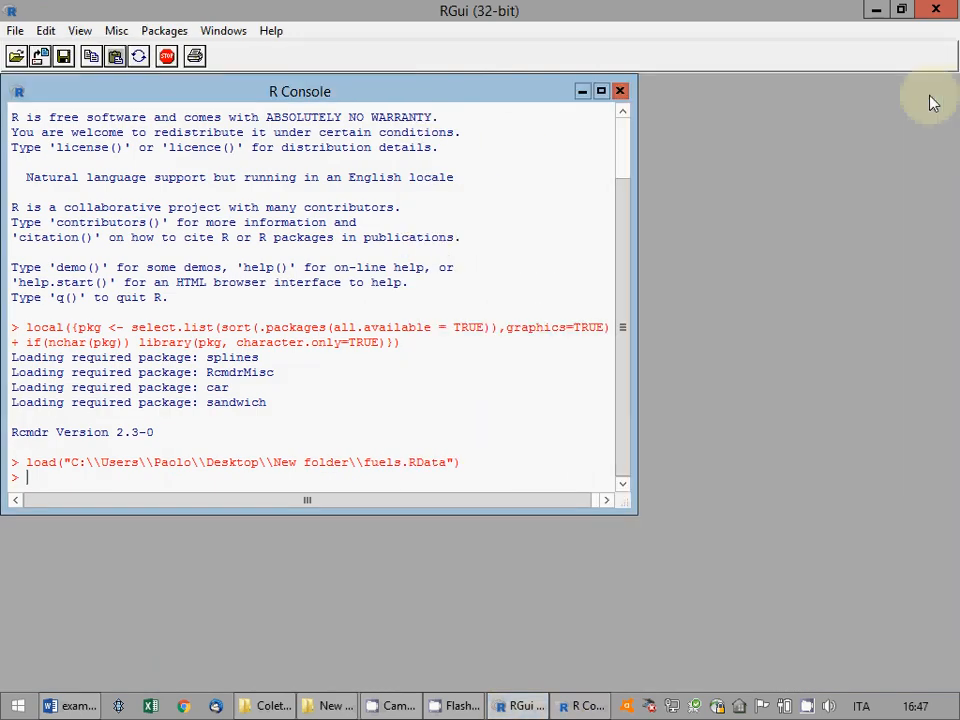
# In R Commander, create a scatterplot with Longitude as x-variable and Latitude as y-variable, keeping the default options
pyautogui.click(582, 706)
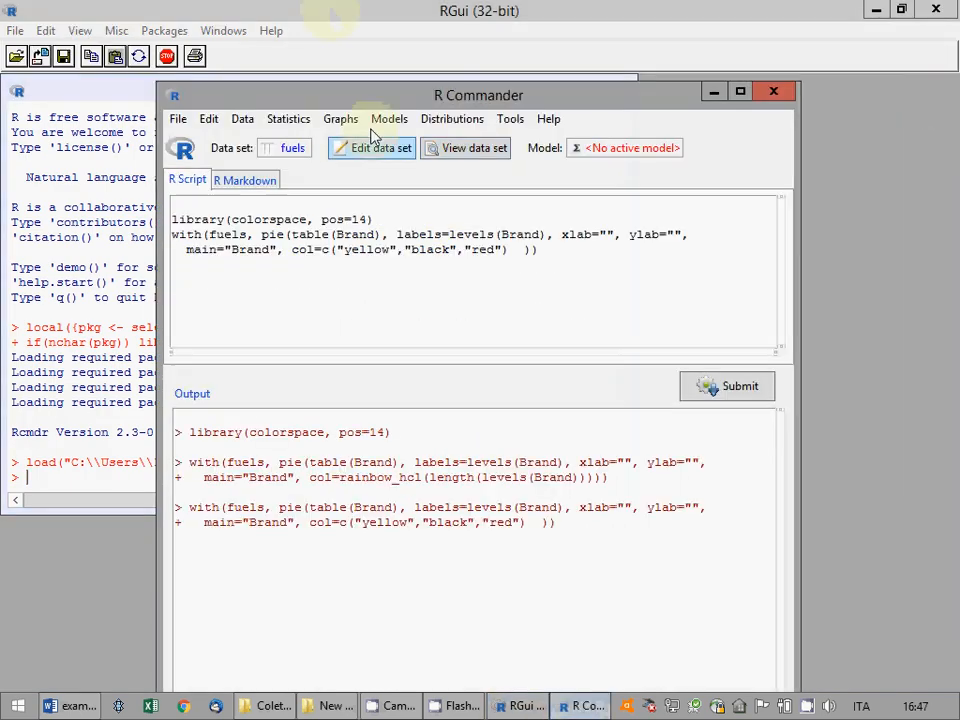
pyautogui.click(341, 119)
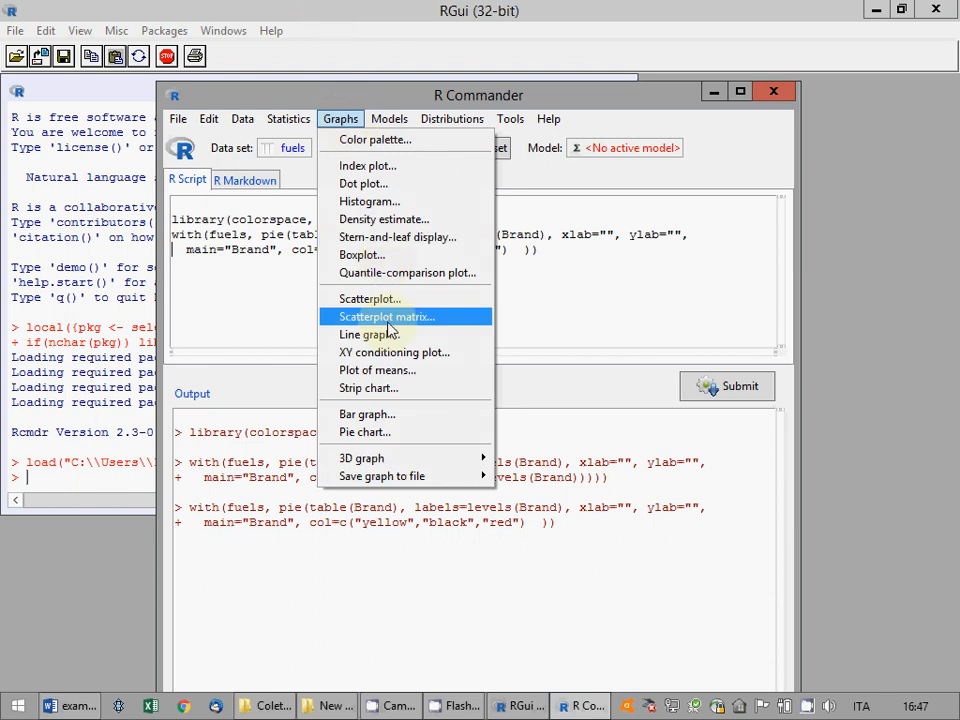
pyautogui.click(372, 299)
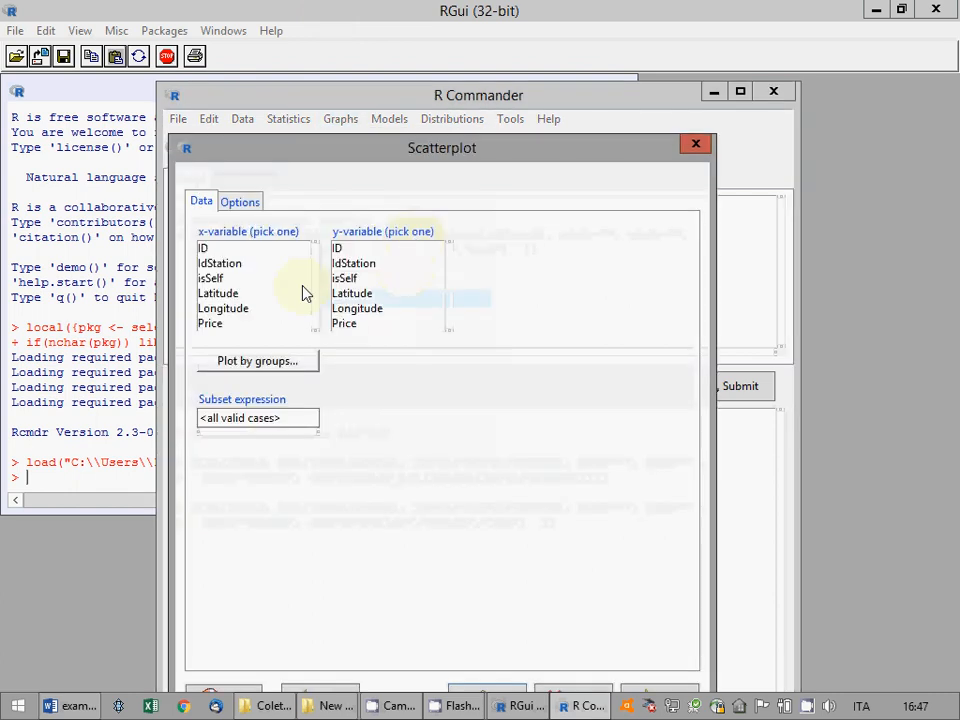
pyautogui.click(248, 310)
pyautogui.click(362, 294)
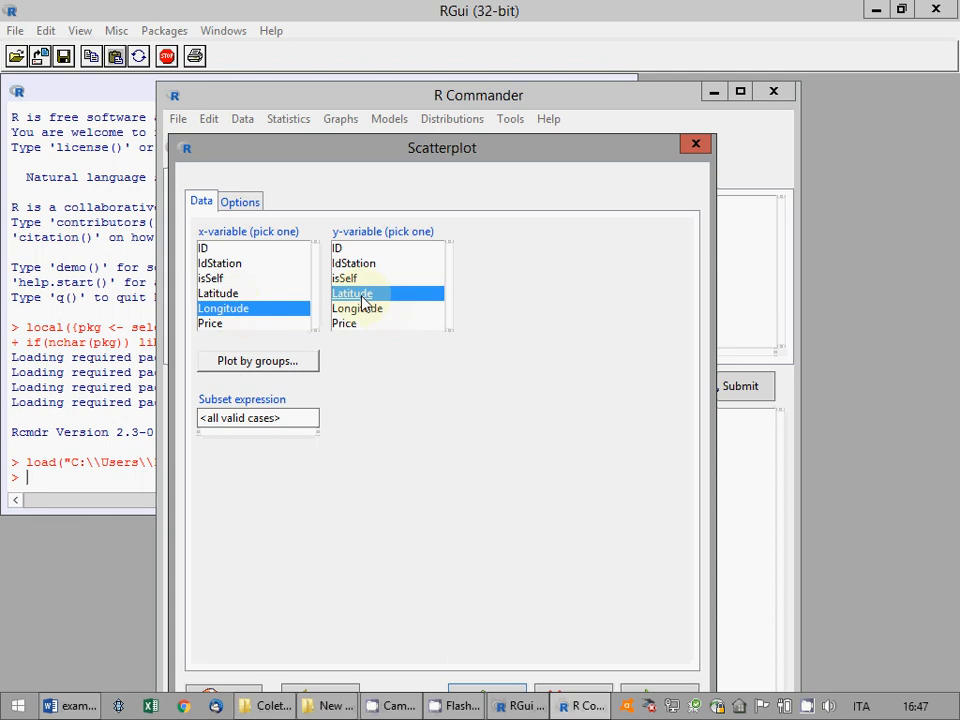
pyautogui.click(238, 201)
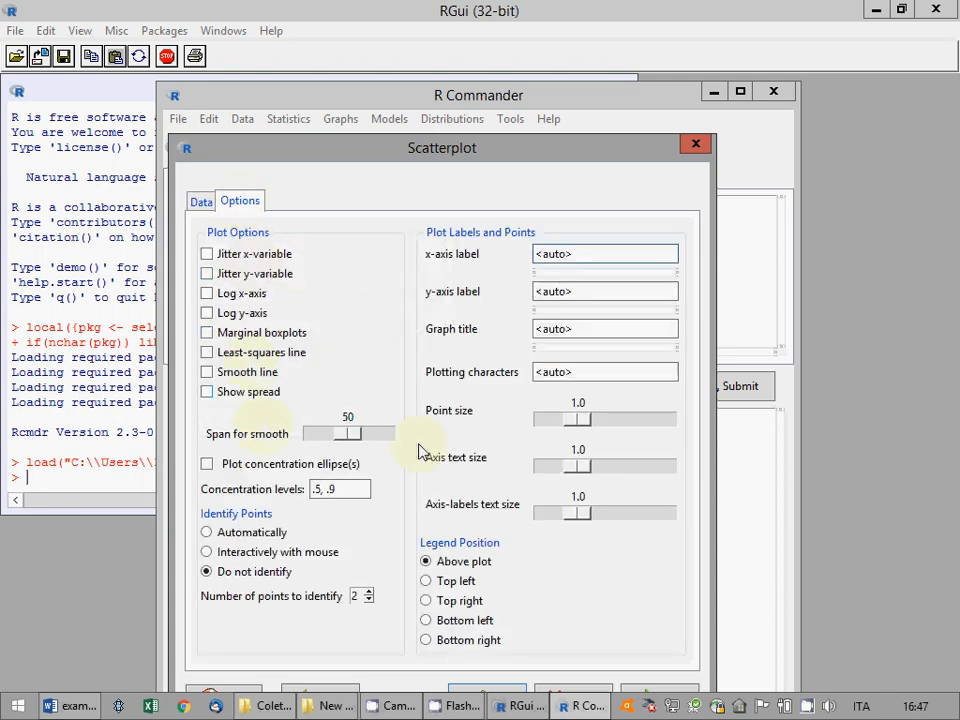
pyautogui.moveTo(439, 165); pyautogui.dragTo(455, 28)
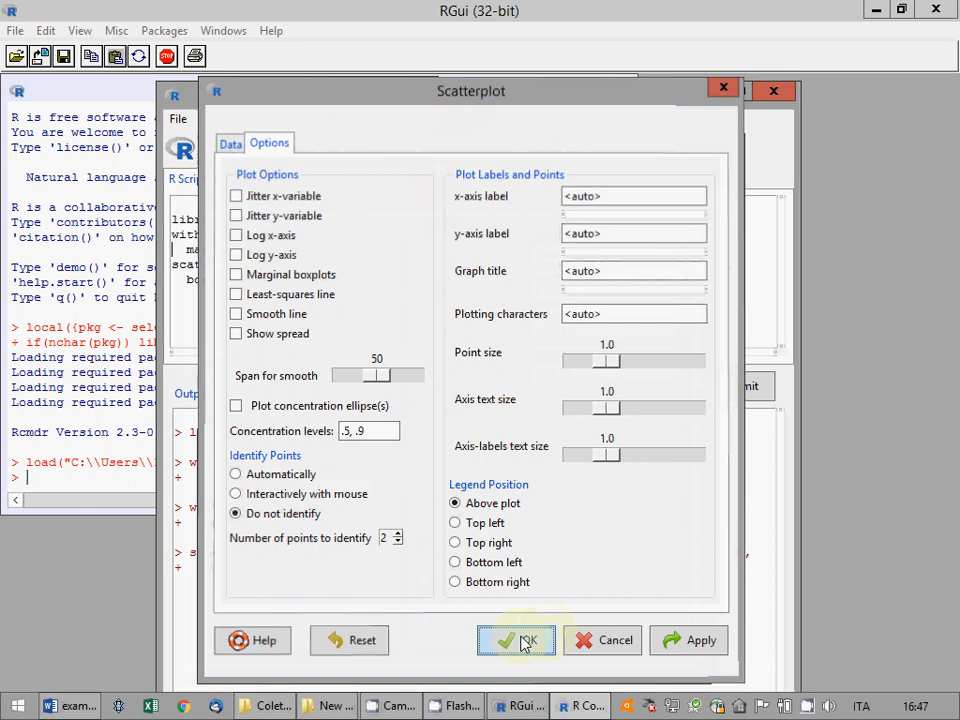
pyautogui.click(525, 640)
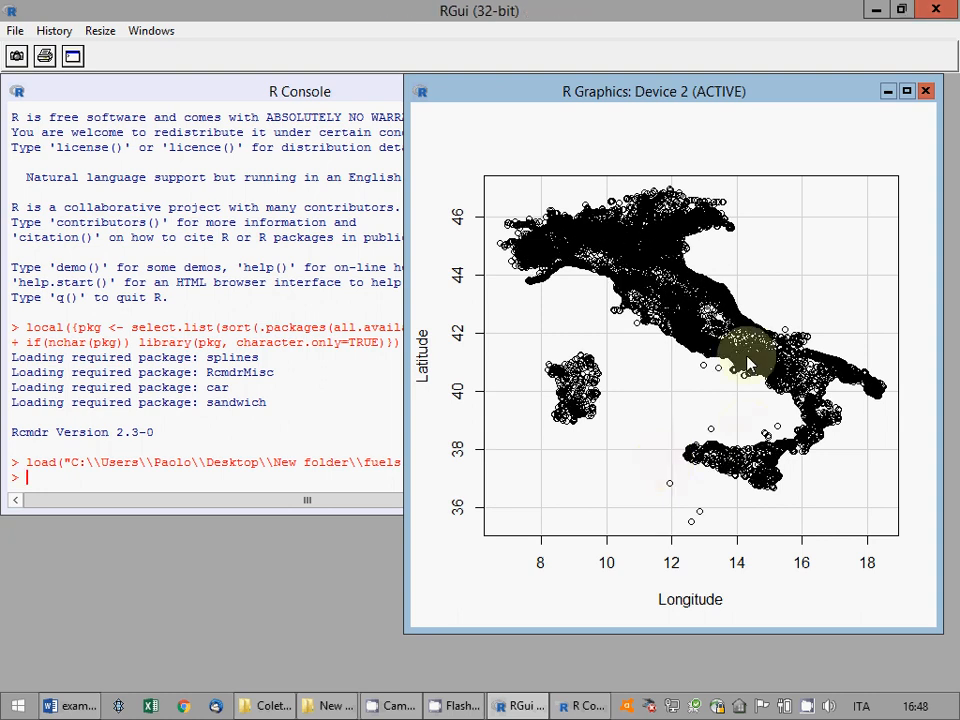
# Copy the scatterplot as a bitmap, paste it under a new "Scatterplot" line in Word's exam.docx, and save the document
pyautogui.rightClick(722, 163)
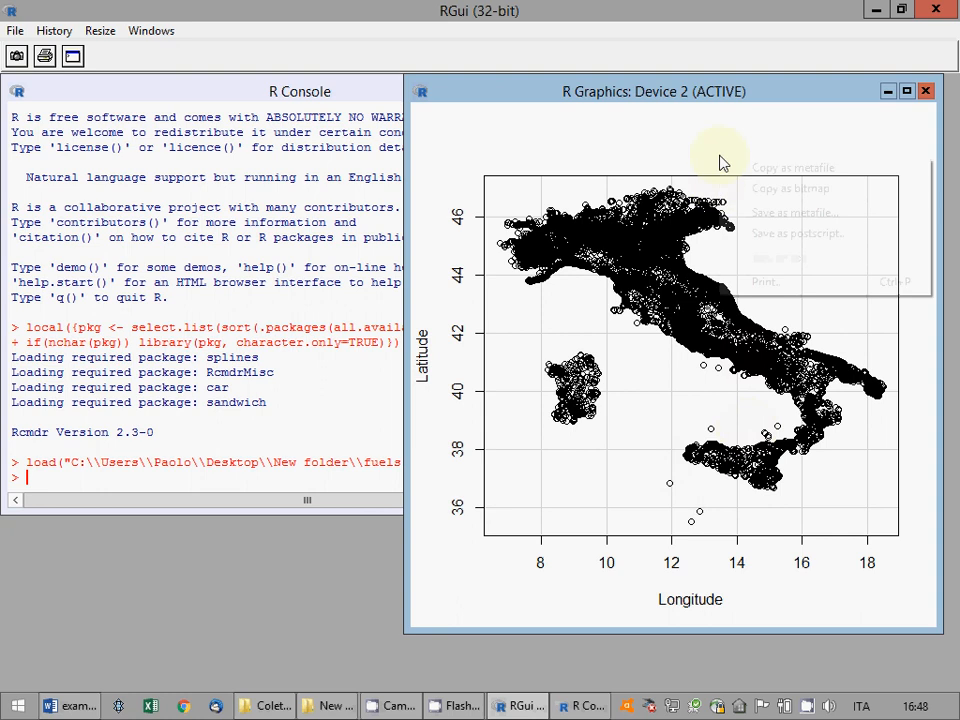
pyautogui.click(770, 190)
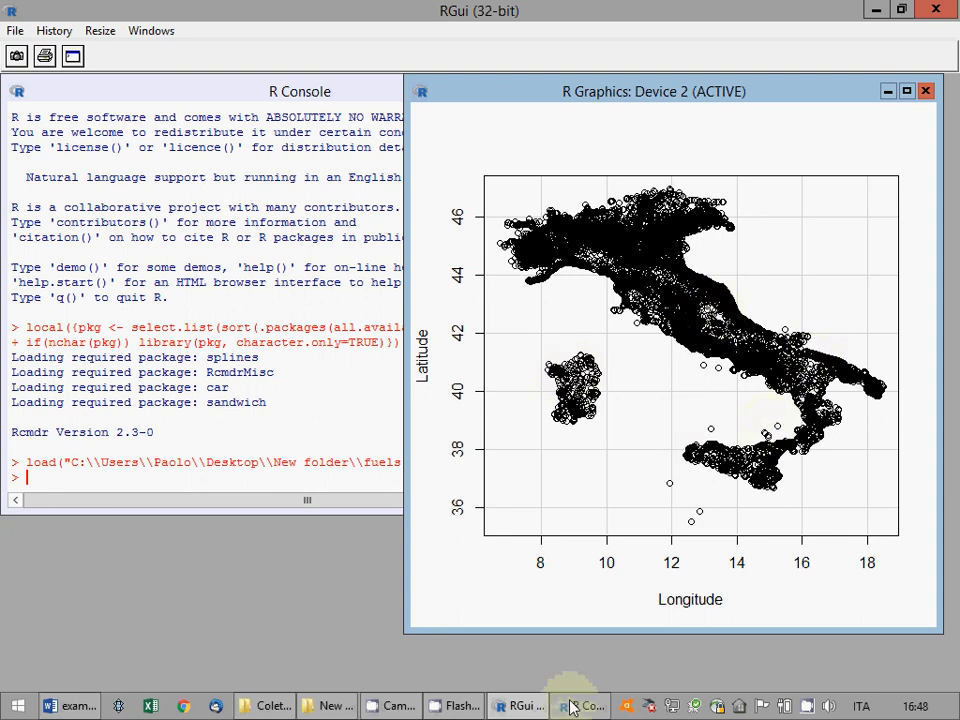
pyautogui.click(72, 706)
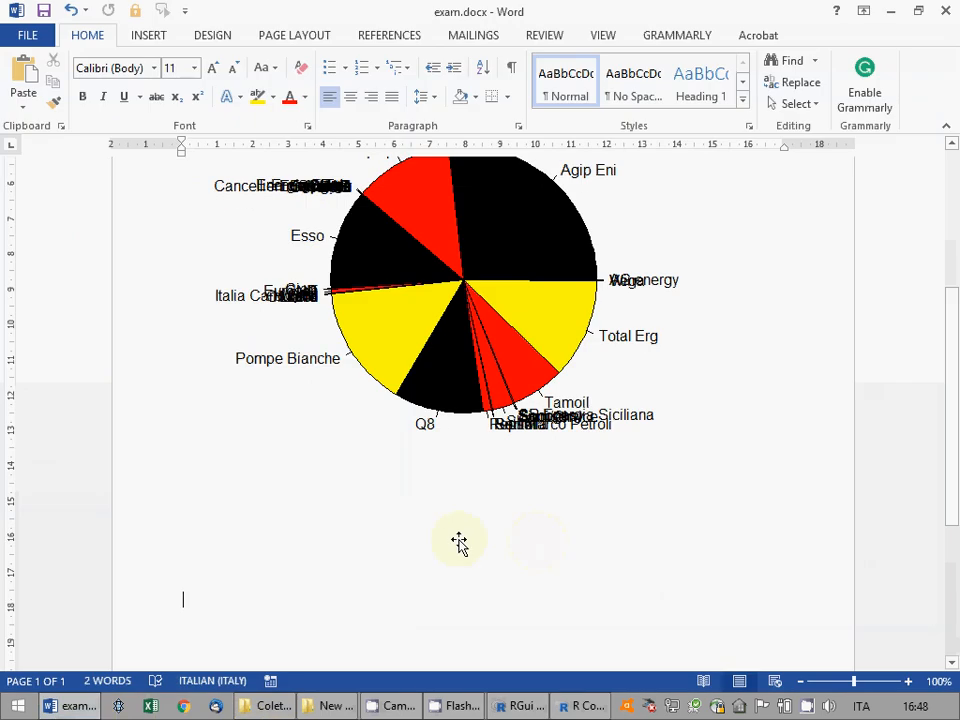
pyautogui.write('Scatter')
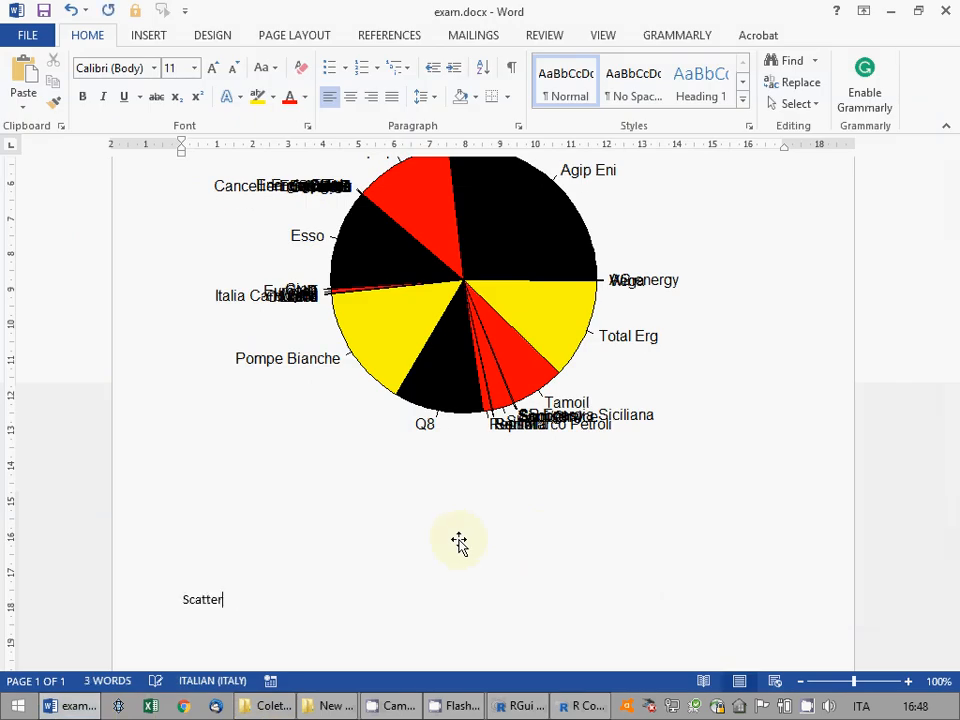
pyautogui.write('plot')
pyautogui.press('Return')
pyautogui.hotkey('ctrl', 'v')
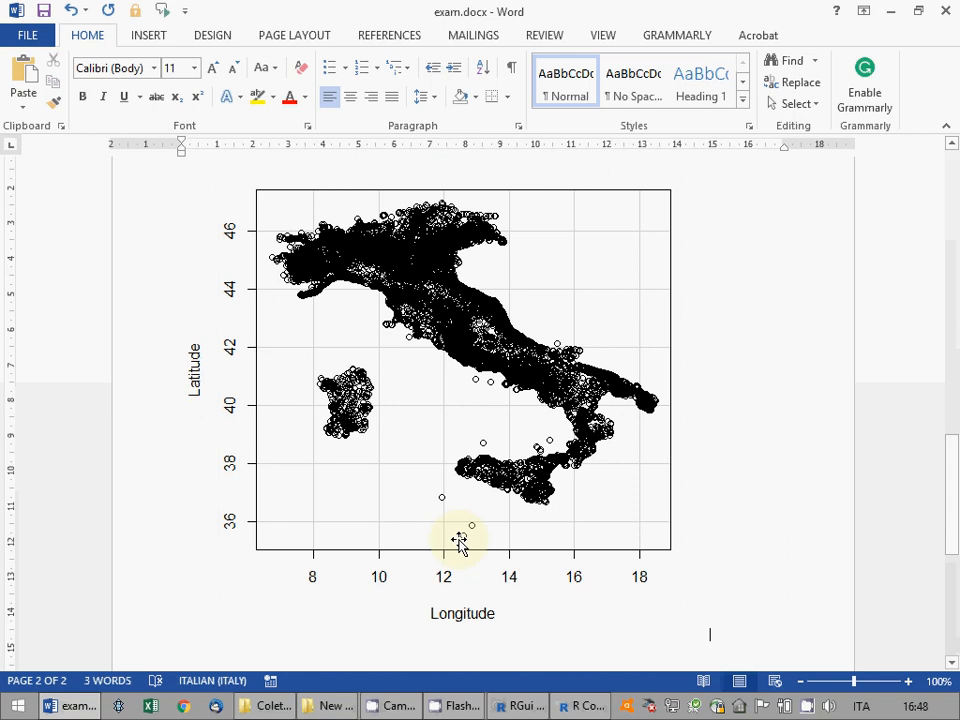
pyautogui.press('Return')
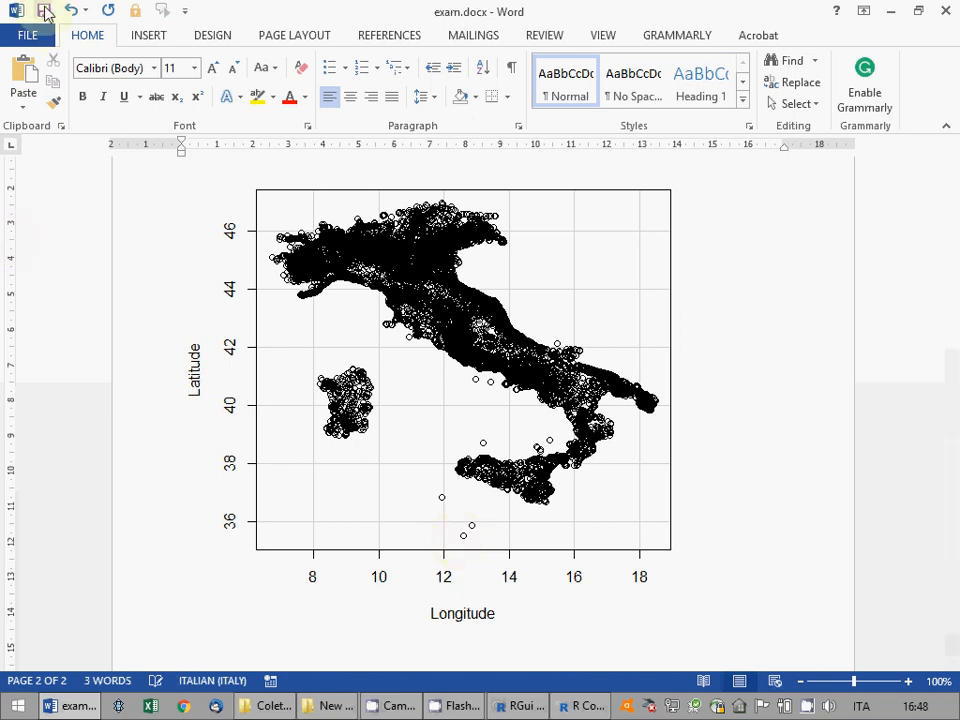
pyautogui.click(43, 11)
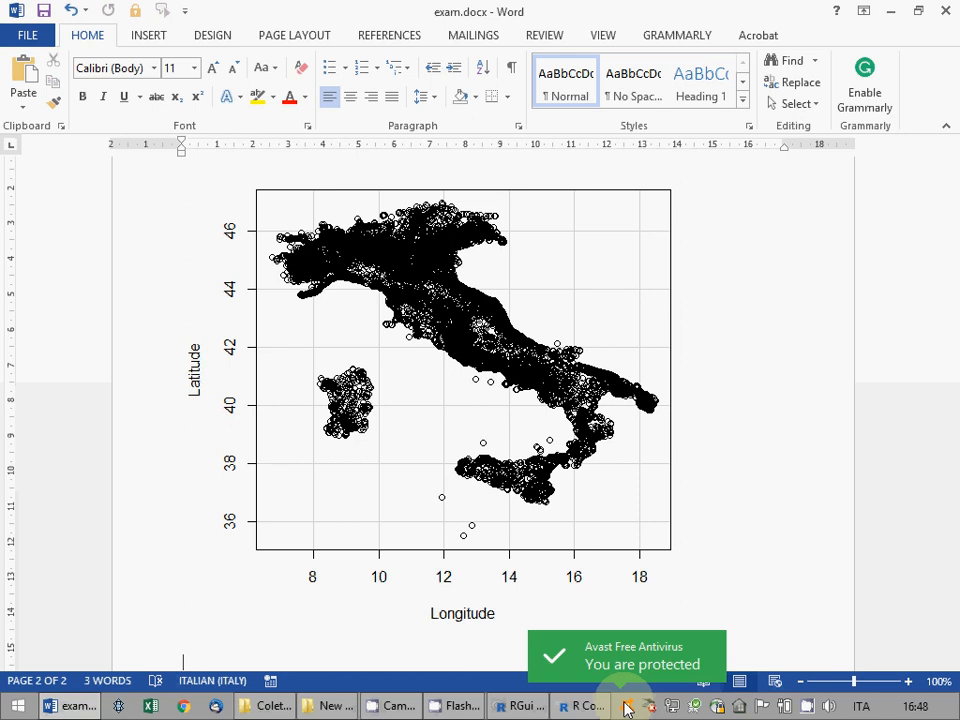
# Draft fuels$PriceCorrected <- fuels$Price + isSelf * 0.08 in R Commander's script, copy the line, and remove it from the script
pyautogui.click(591, 705)
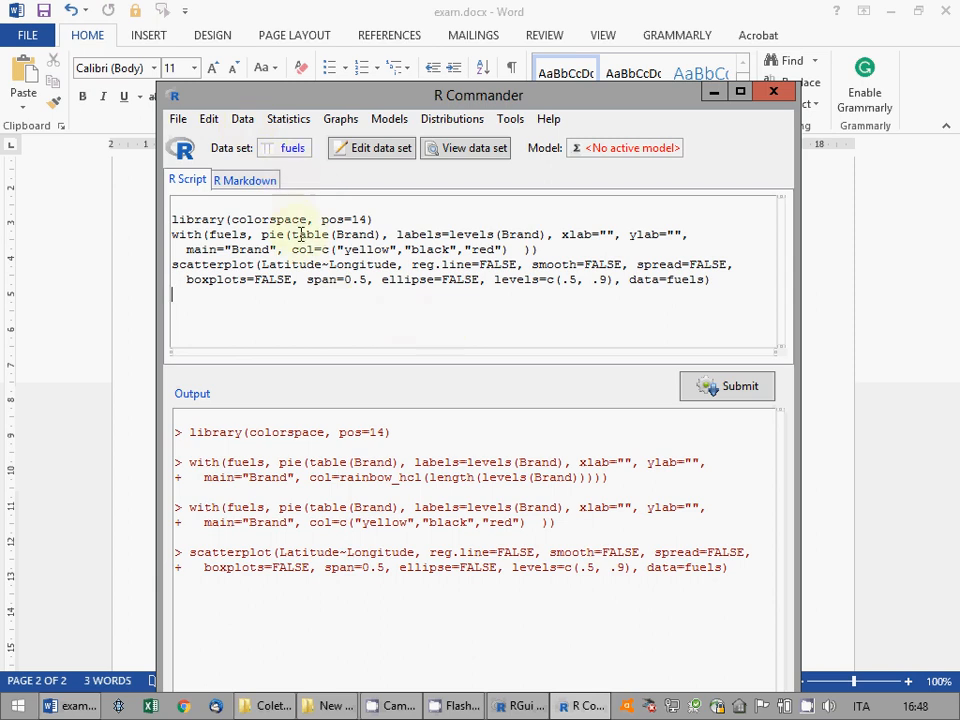
pyautogui.write('fuels$PriceCorrec')
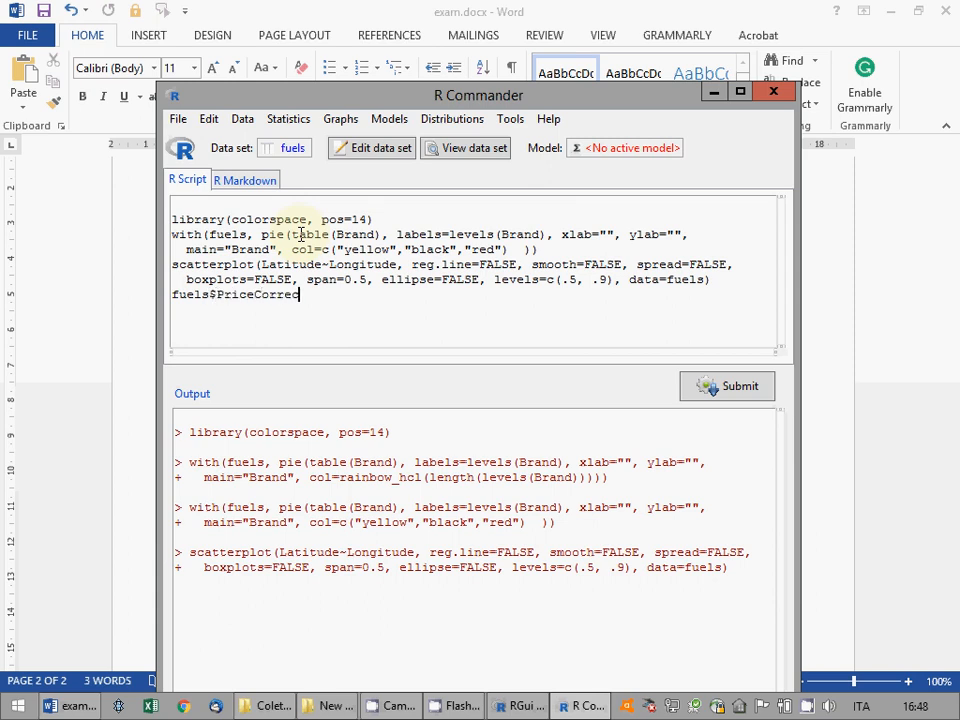
pyautogui.write('ted <- fuels$Price')
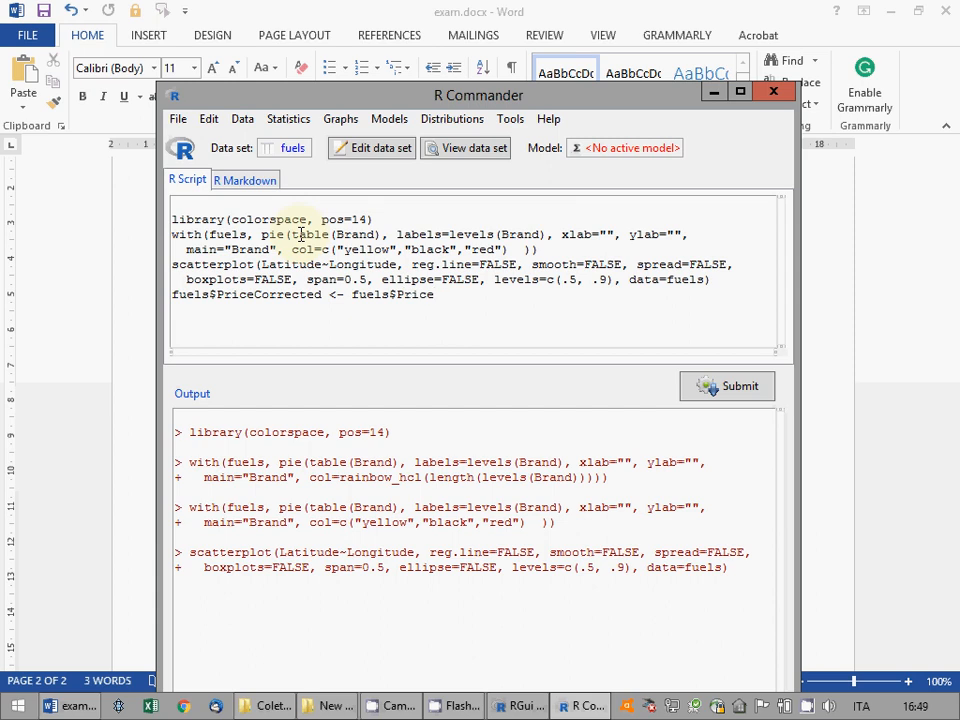
pyautogui.write(' +')
pyautogui.write('isSelf * 0.08')
pyautogui.hotkey('shift', 'Home')
pyautogui.hotkey('ctrl', 'c')
pyautogui.press('BackSpace')
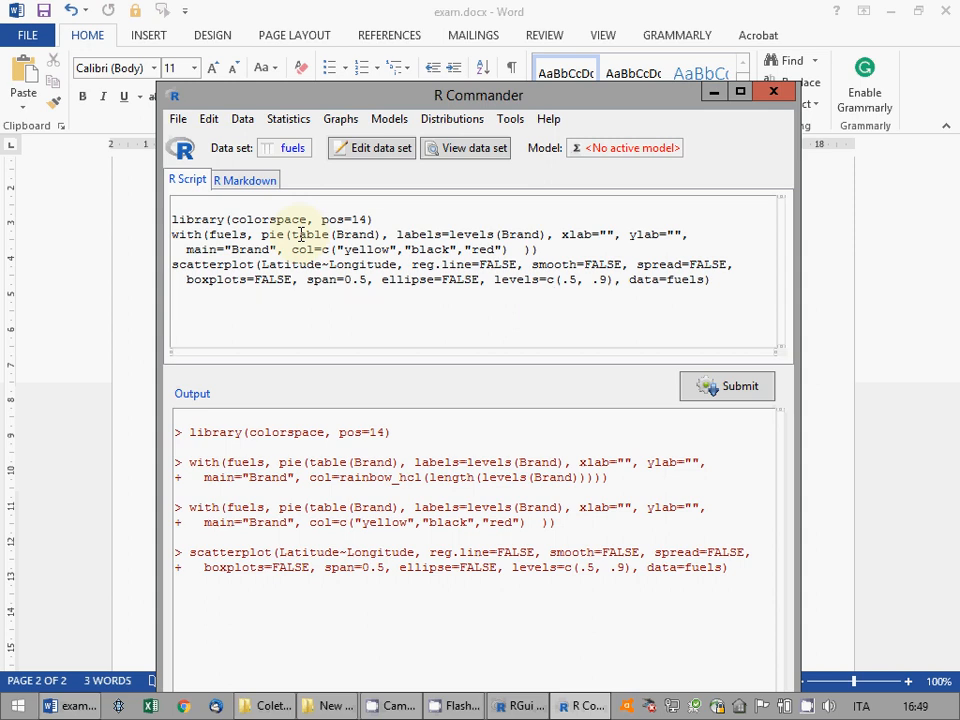
pyautogui.click(300, 119)
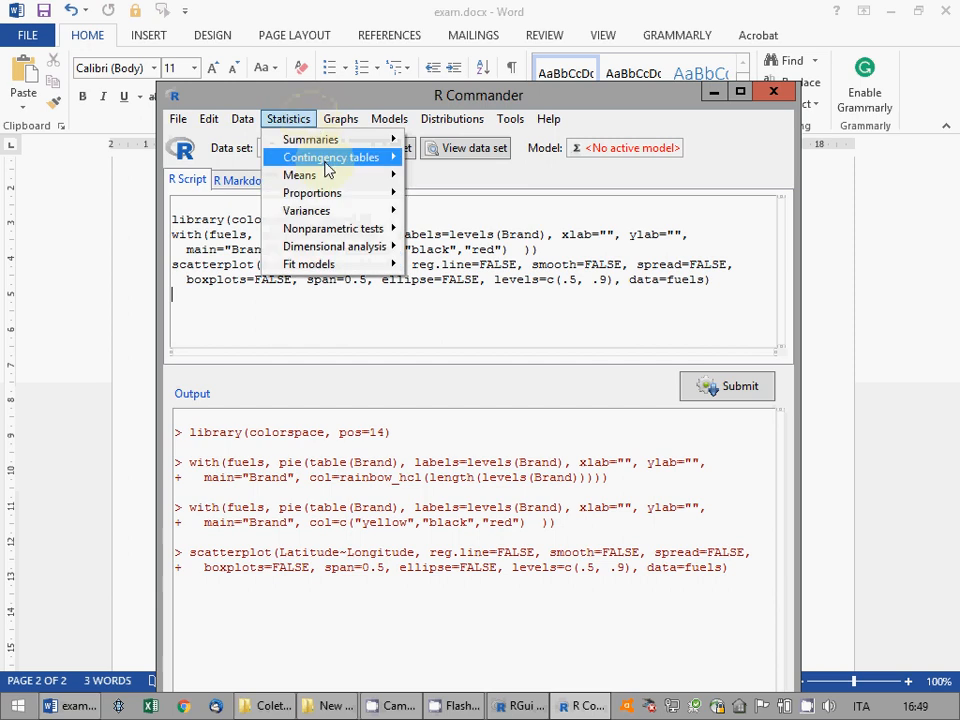
pyautogui.click(242, 119)
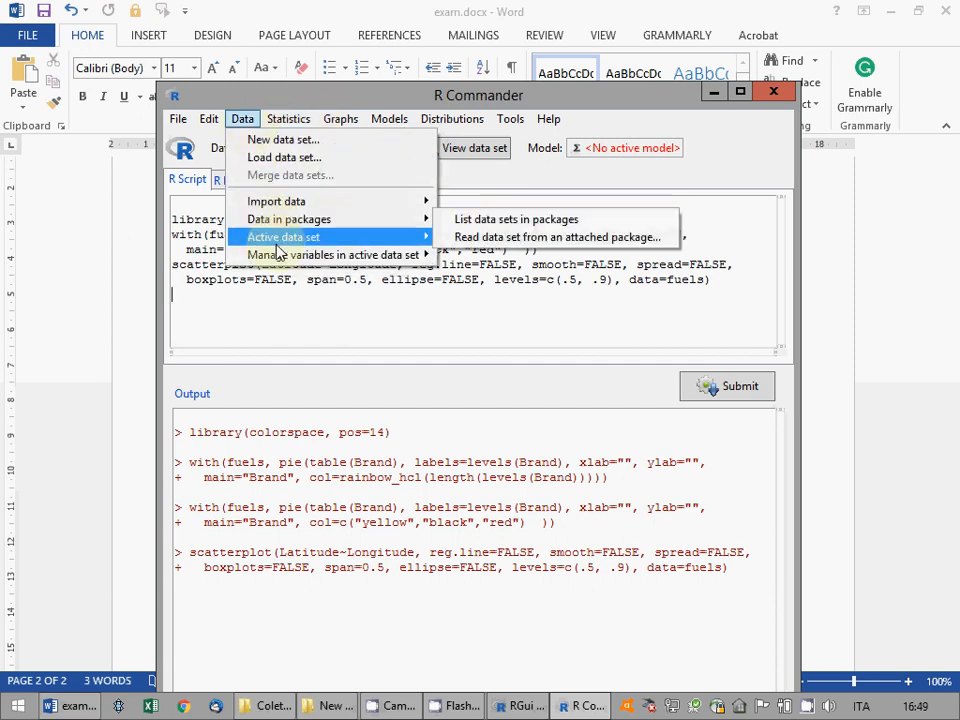
pyautogui.moveTo(279, 254)
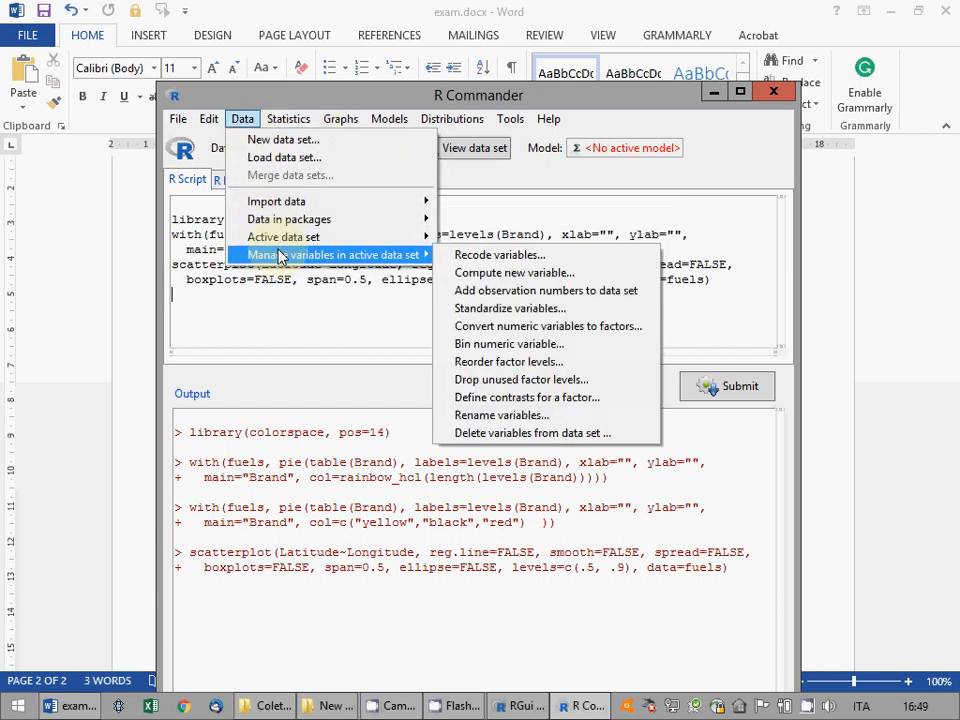
pyautogui.click(468, 271)
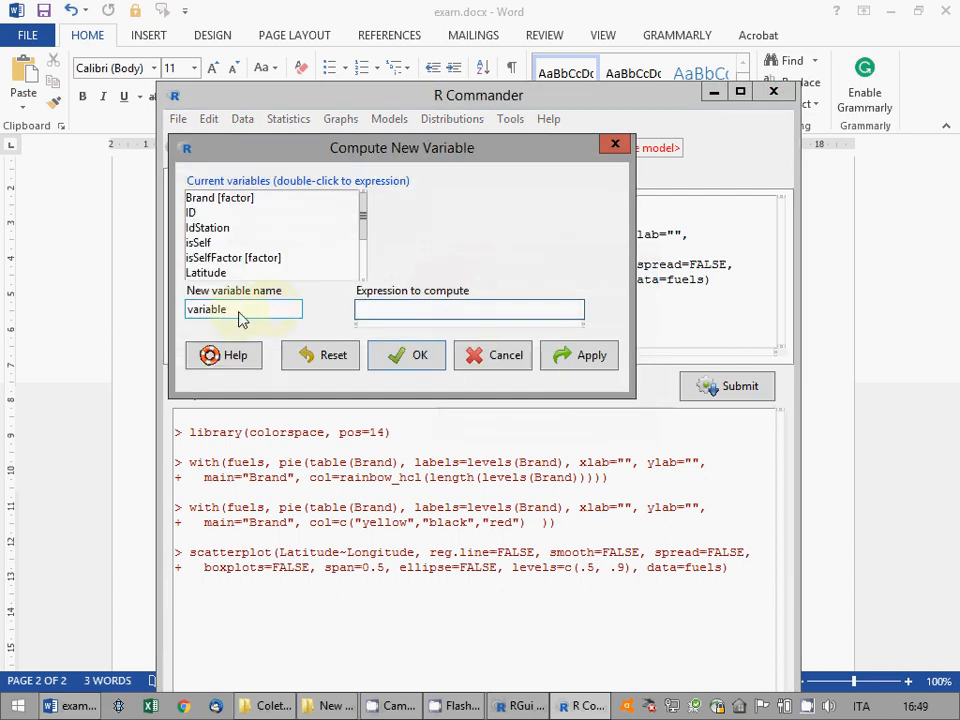
pyautogui.click(193, 312)
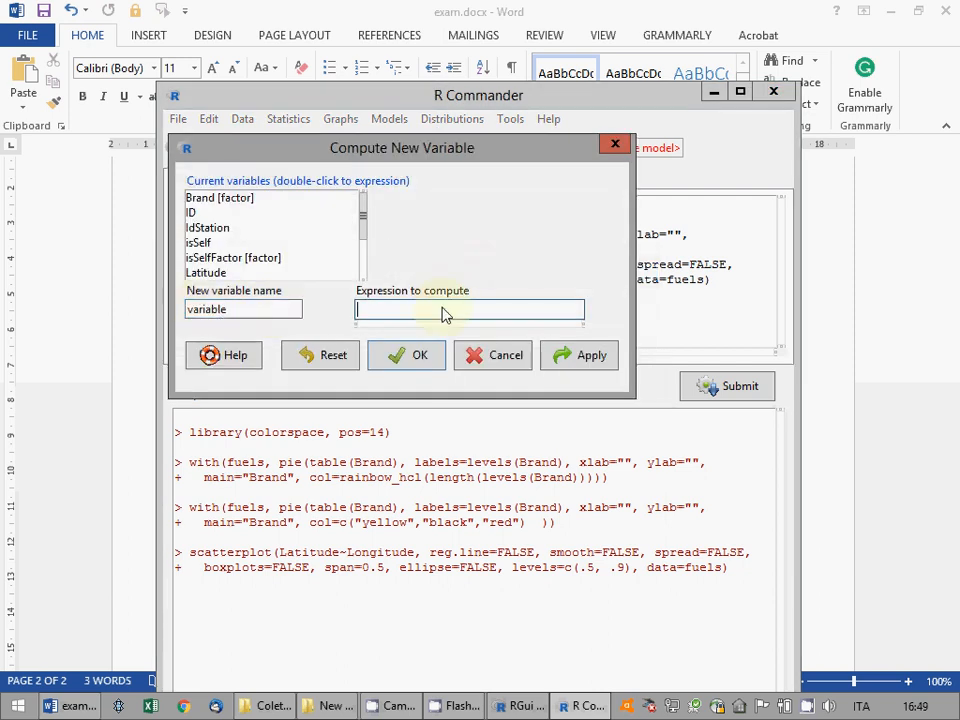
pyautogui.click(506, 356)
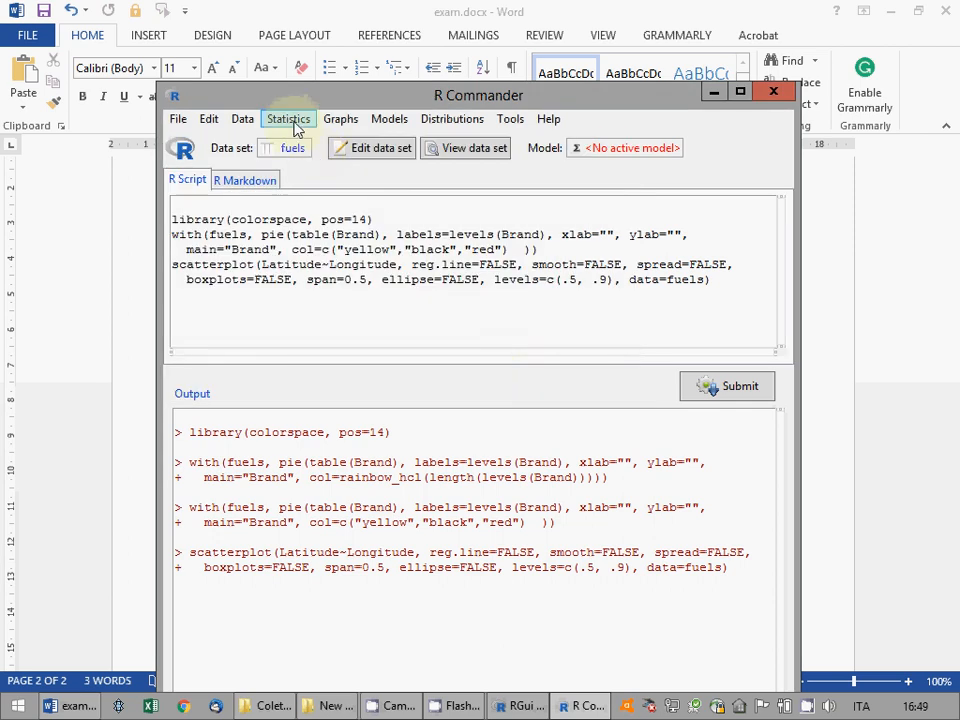
pyautogui.click(293, 124)
pyautogui.moveTo(245, 125)
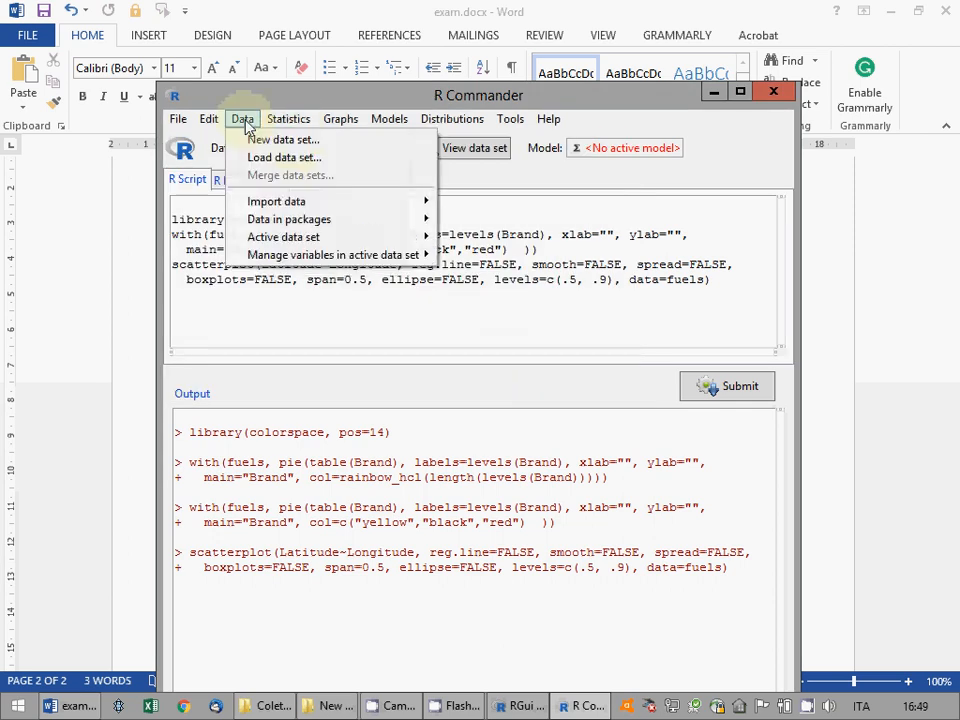
pyautogui.moveTo(288, 121)
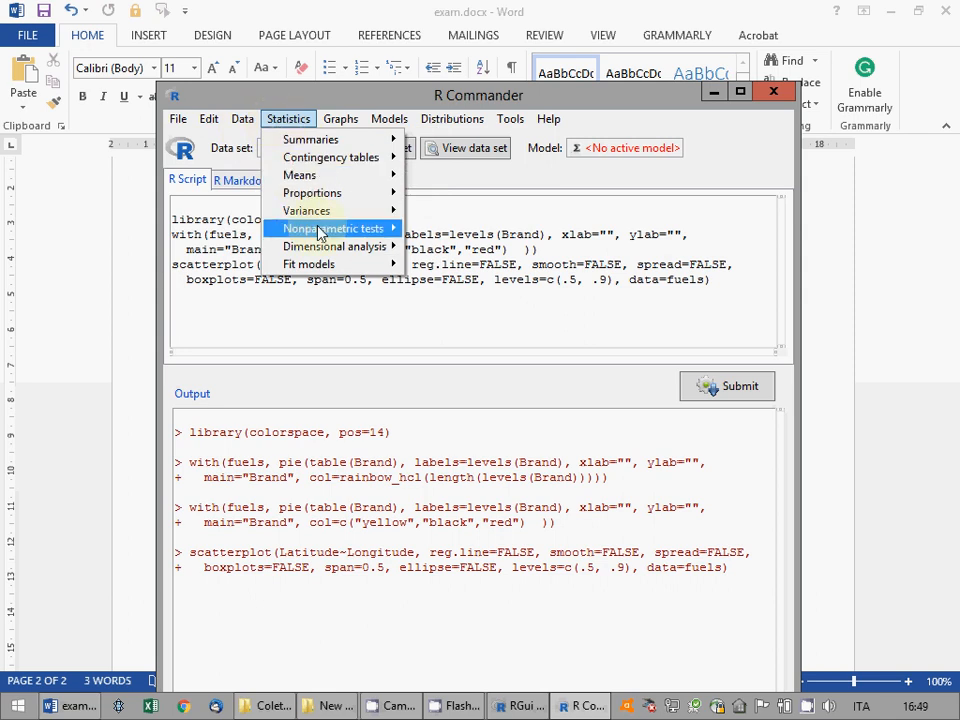
pyautogui.moveTo(293, 245)
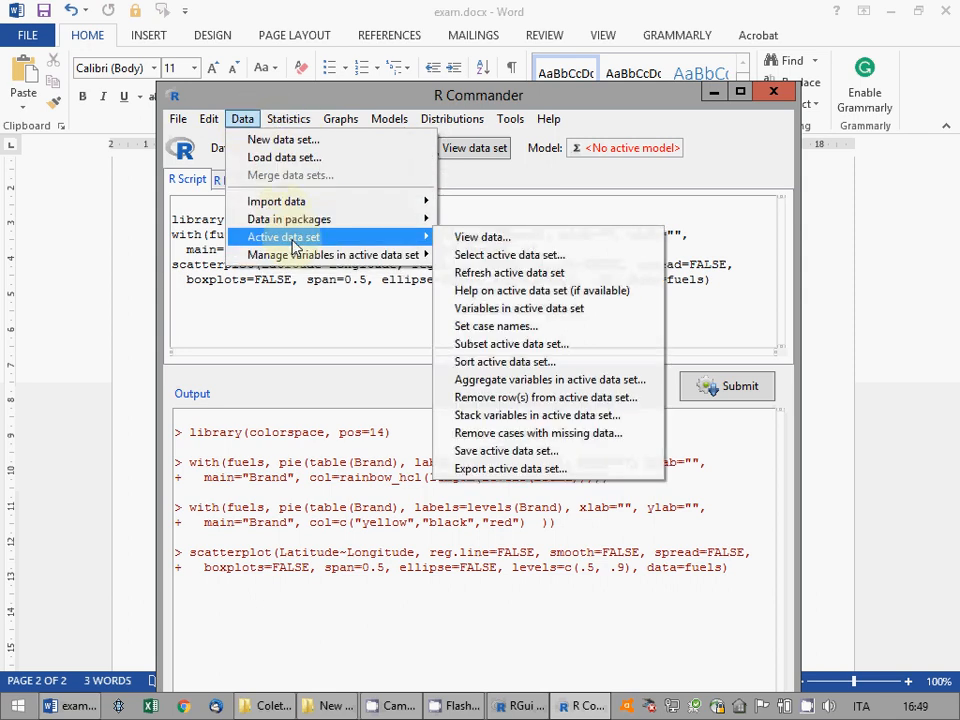
pyautogui.click(259, 295)
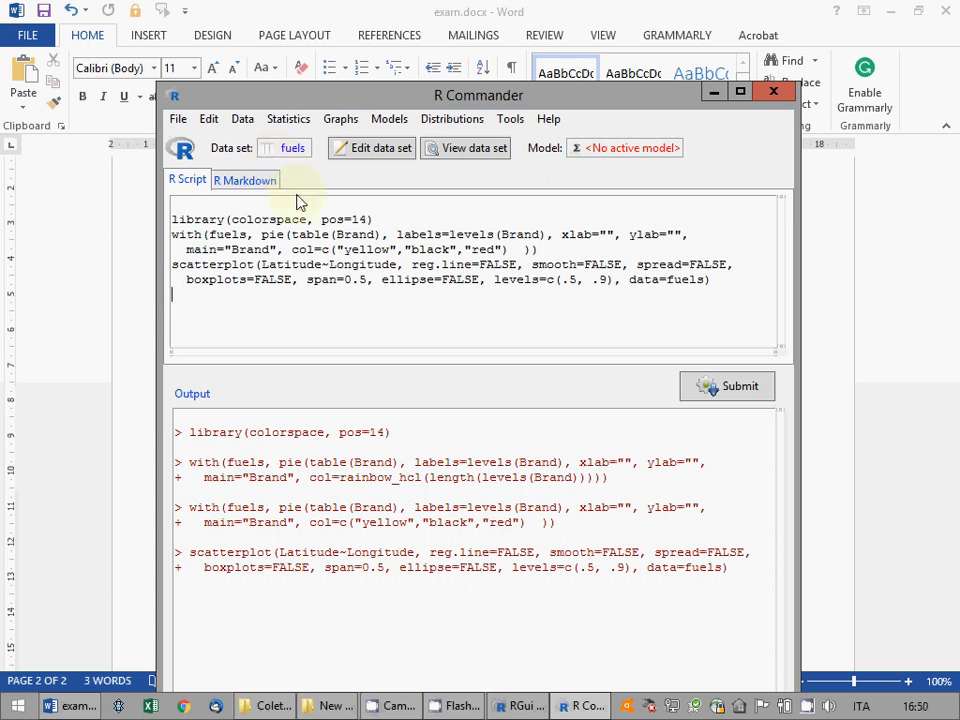
# Paste the copied fuels$PriceCorrected <- fuels$Price + isSelf * 0.08 line below the scatterplot command, after a blank line, and run it
pyautogui.hotkey('ctrl', 'v')
pyautogui.press('Home')
pyautogui.press('Return')
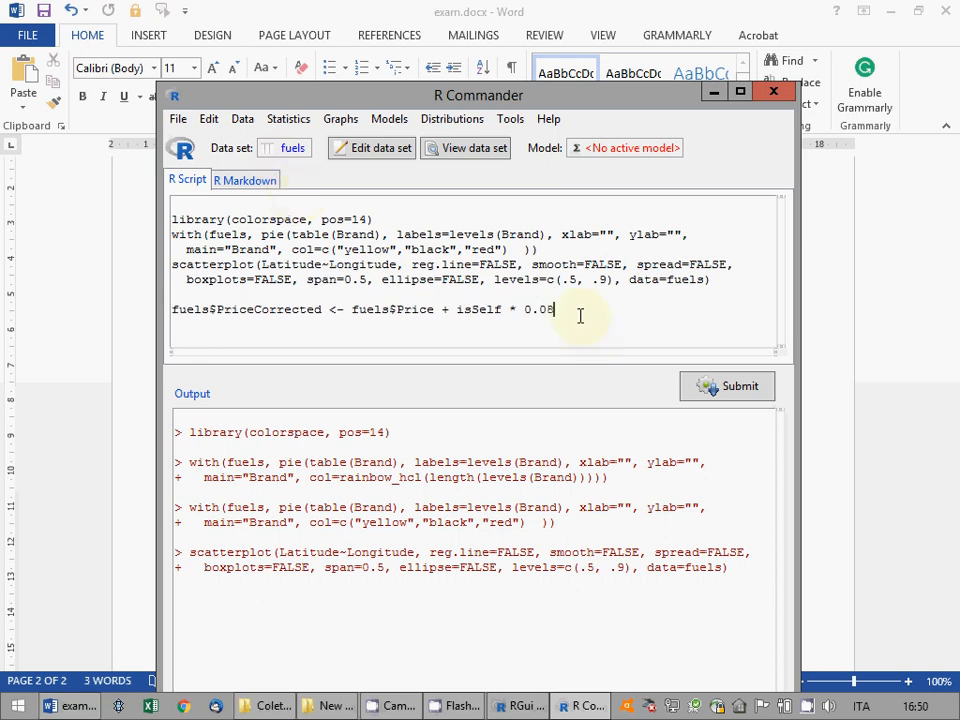
pyautogui.click(705, 387)
# Copy the PriceCorrected line, switch to Word, paste it below the scatterplot in exam.docx with blank lines after it, and save the document
pyautogui.moveTo(566, 315); pyautogui.dragTo(139, 306)
pyautogui.hotkey('ctrl', 'c')
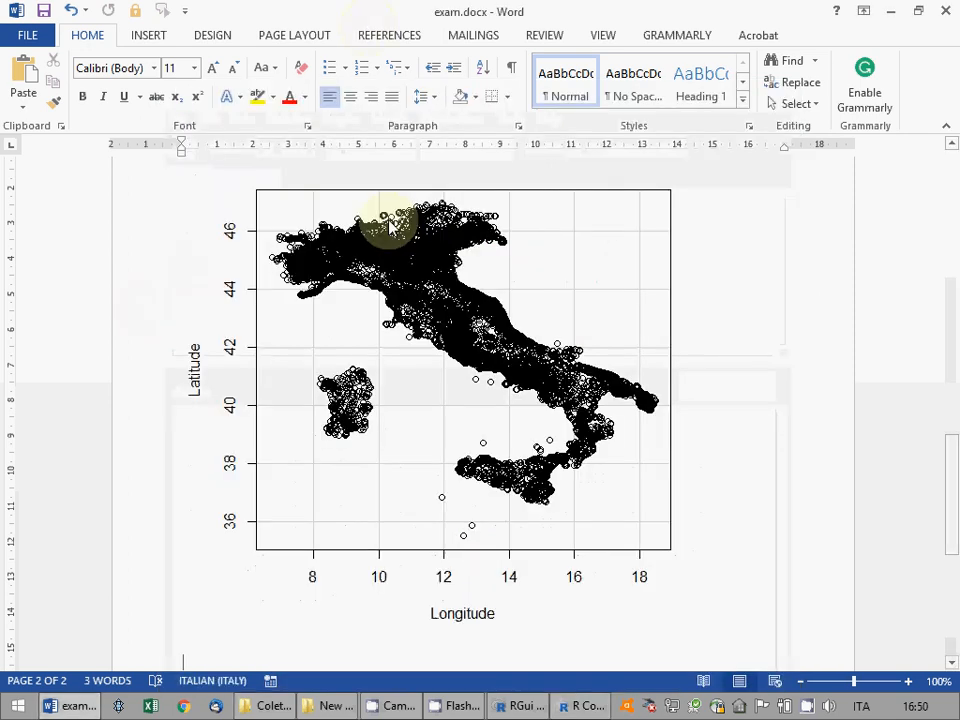
pyautogui.scroll(-5, 400, 400)
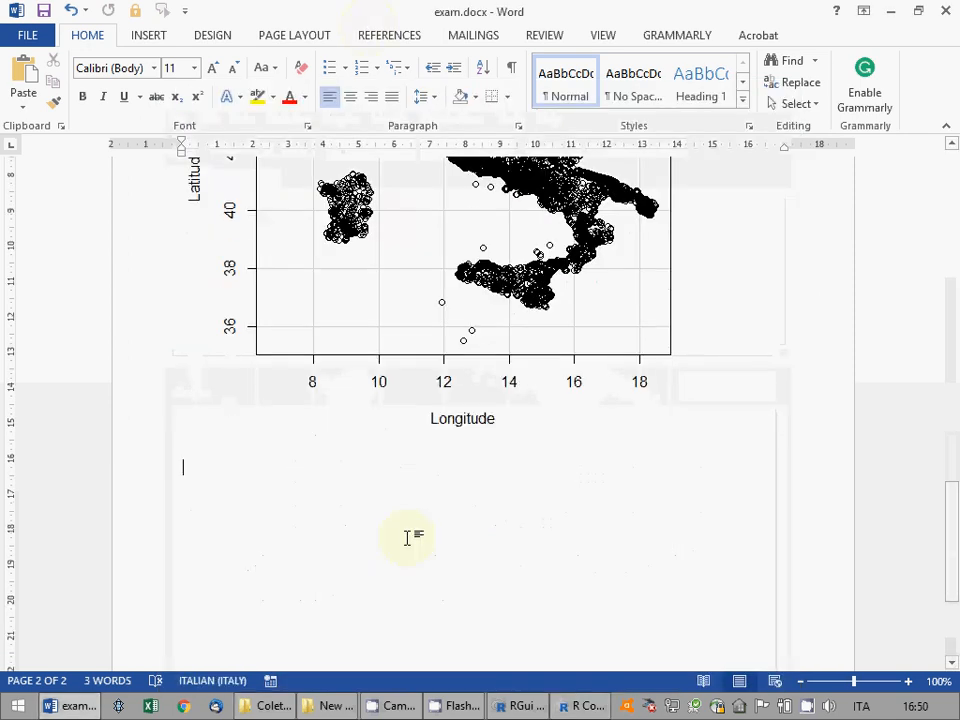
pyautogui.hotkey('ctrl', 'v')
pyautogui.press('Return')
pyautogui.press('Return')
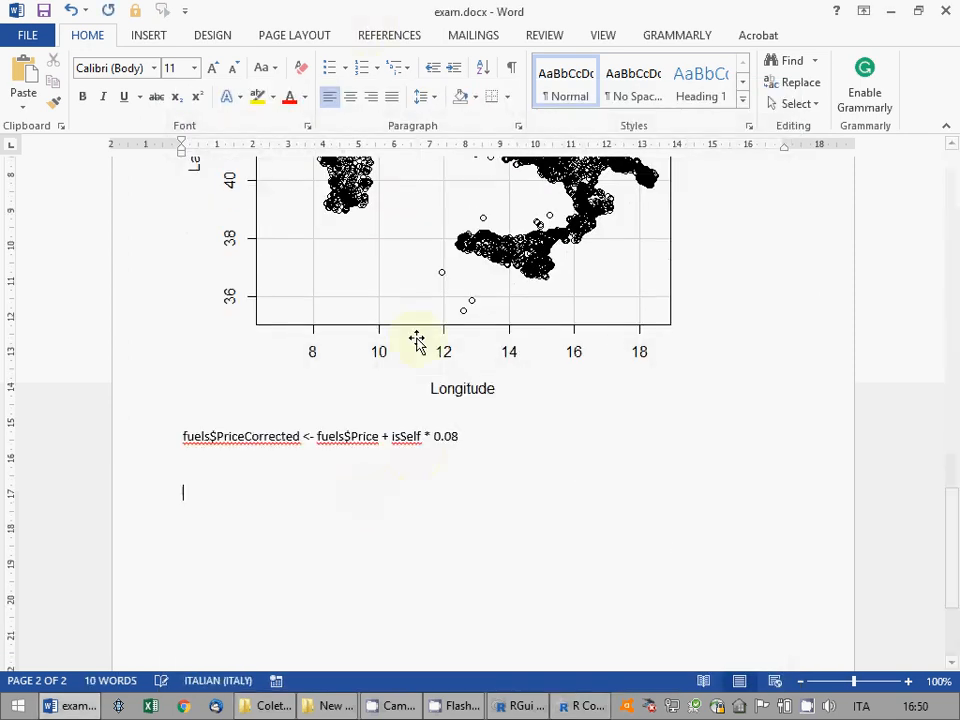
pyautogui.click(43, 10)
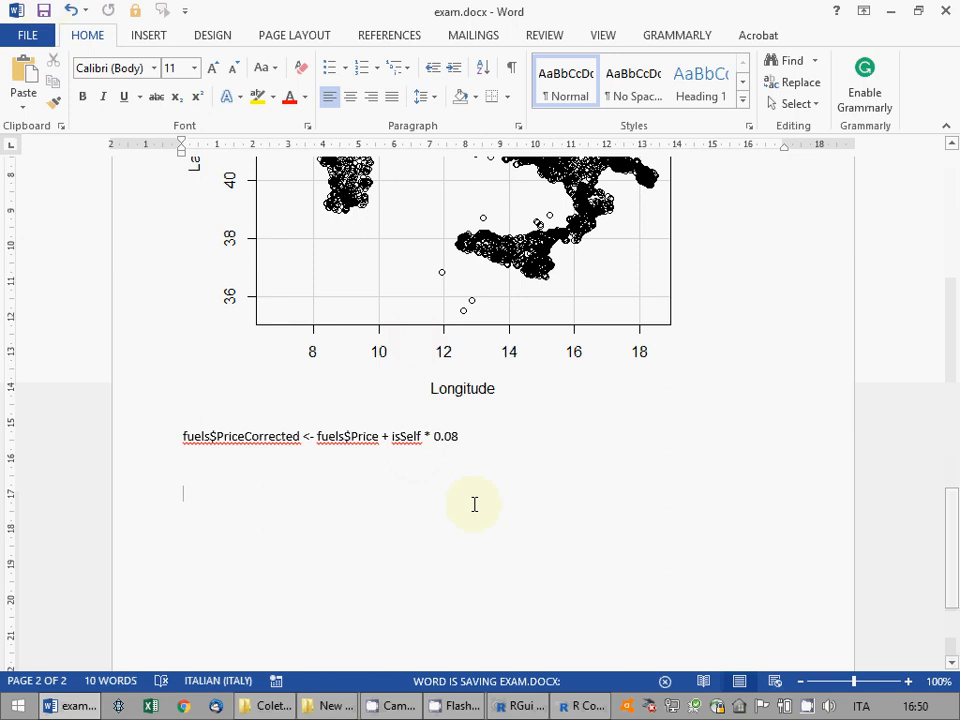
# Switch to R Commander, add ls.str() on a new line below the PriceCorrected assignment, run it, and review the listed fuels variables
pyautogui.click(583, 706)
pyautogui.click(424, 333)
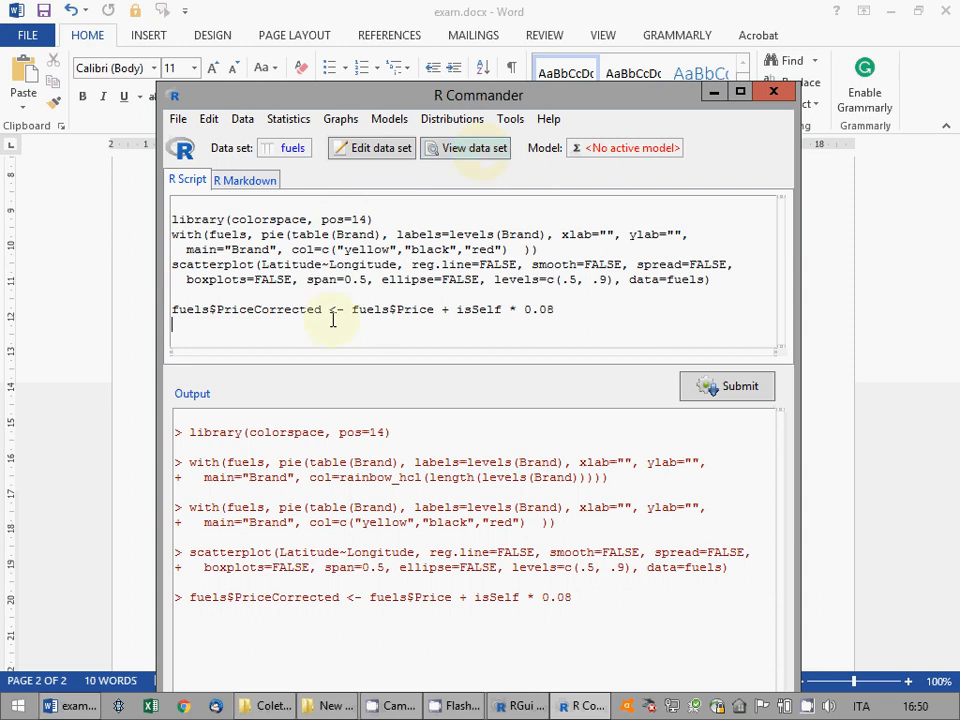
pyautogui.moveTo(177, 309); pyautogui.dragTo(566, 311)
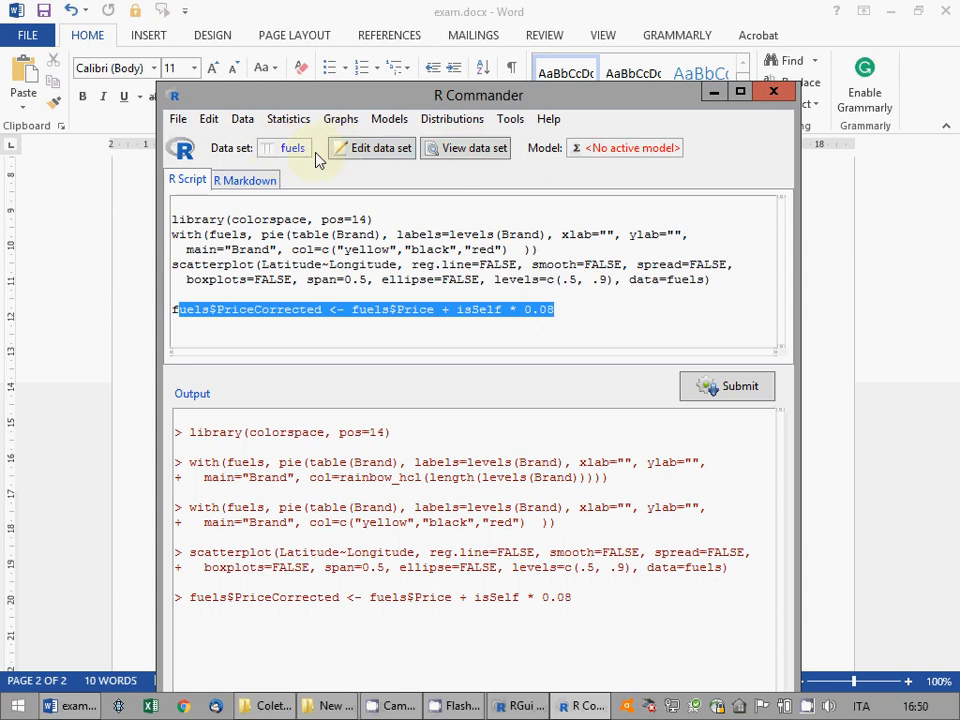
pyautogui.click(586, 318)
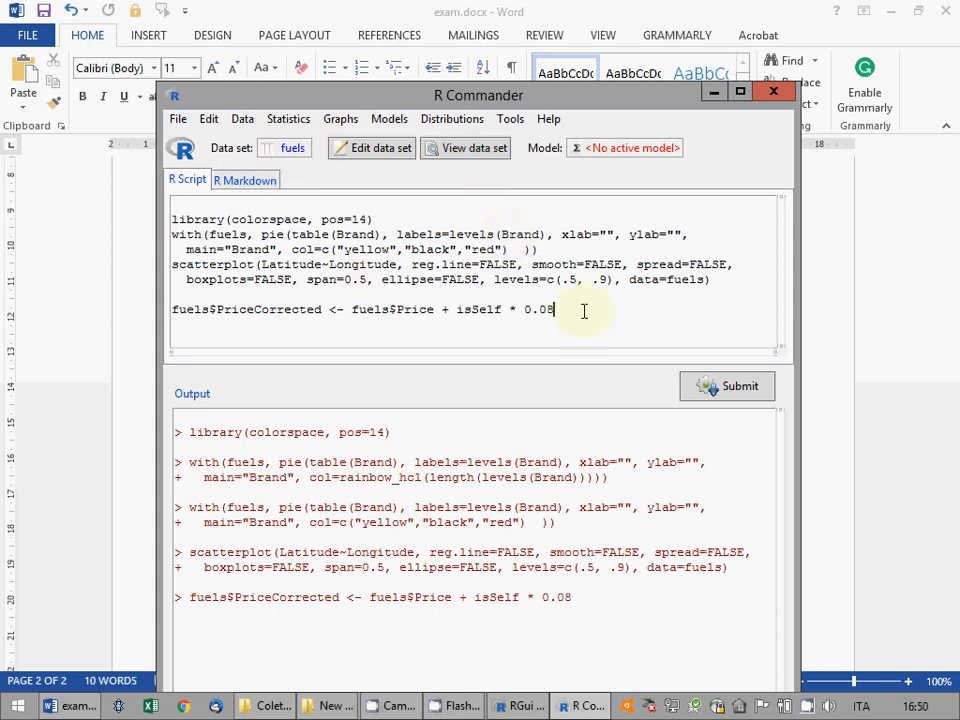
pyautogui.press('Return')
pyautogui.press('Return')
pyautogui.write('ls-')
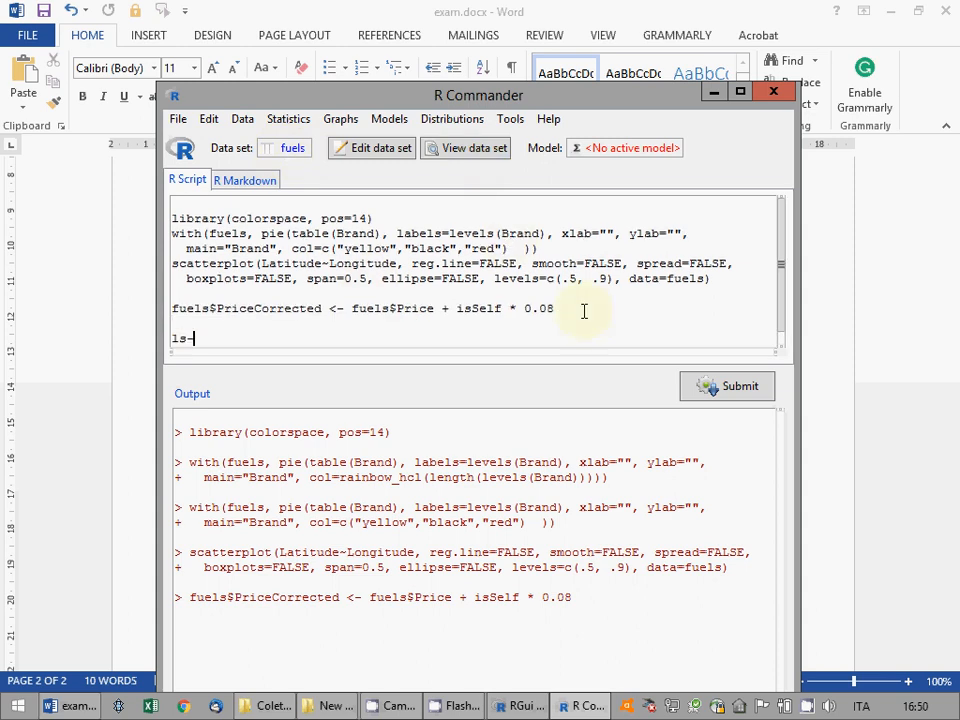
pyautogui.press('BackSpace')
pyautogui.write('.str()')
pyautogui.click(725, 390)
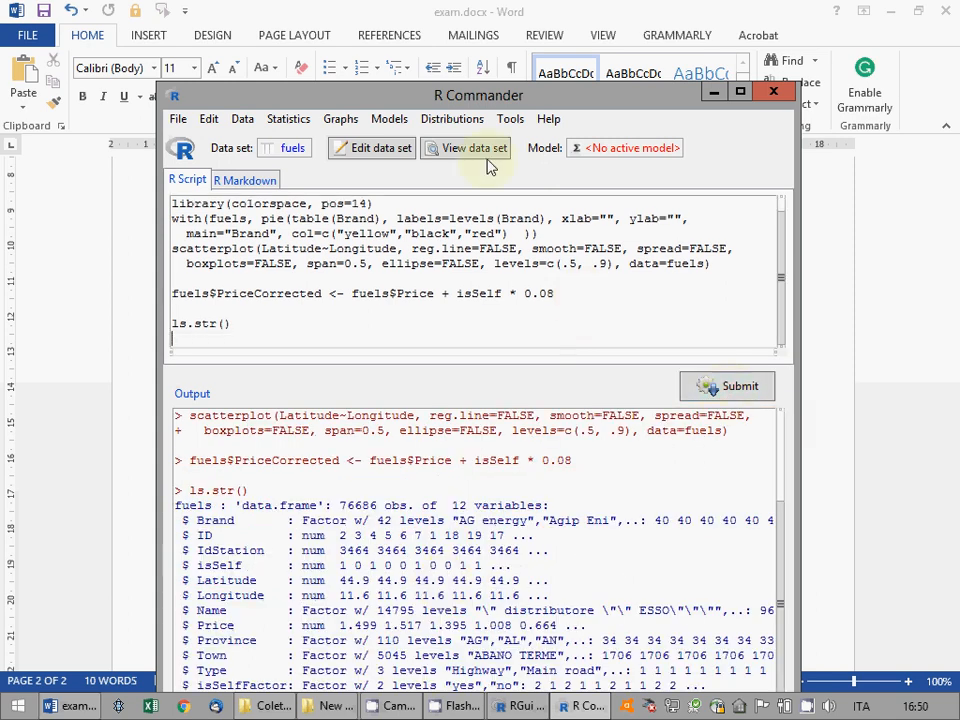
pyautogui.moveTo(372, 94); pyautogui.dragTo(366, 30)
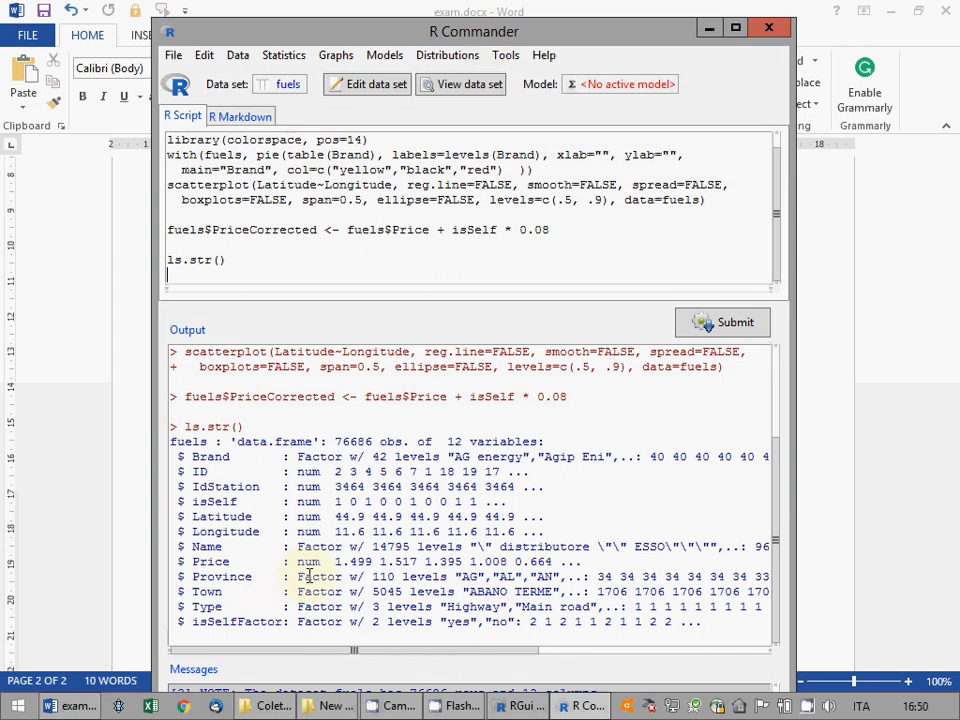
pyautogui.scroll(1, 300, 580)
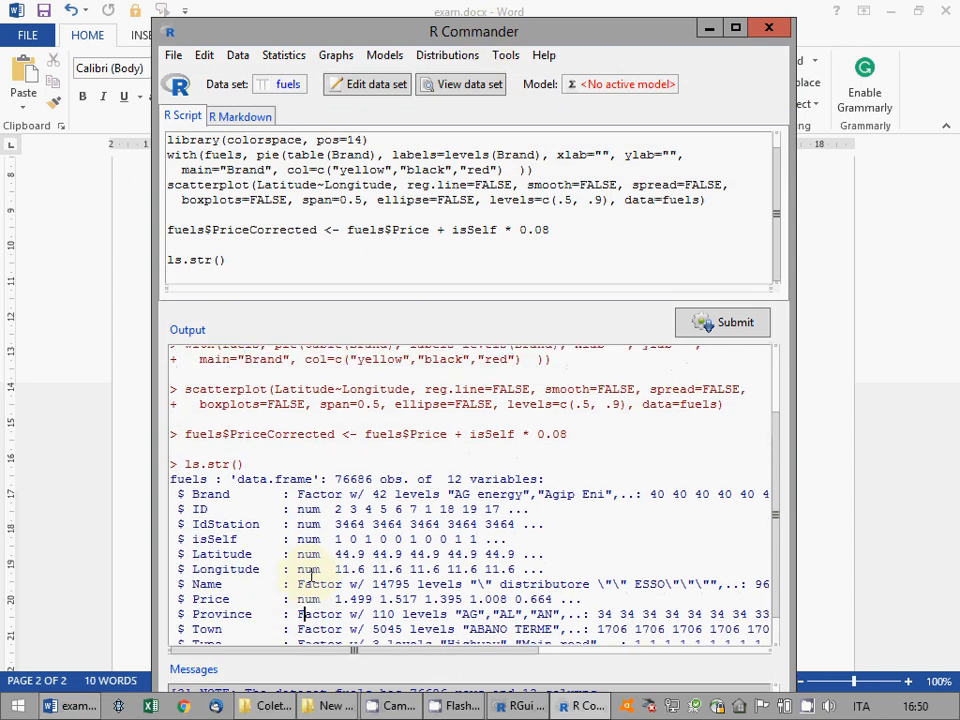
pyautogui.scroll(-1, 362, 316)
# Run fuels$PriceCorrected, fuels$Price and the whole PriceCorrected assignment separately to check each part of the formula
pyautogui.click(242, 259)
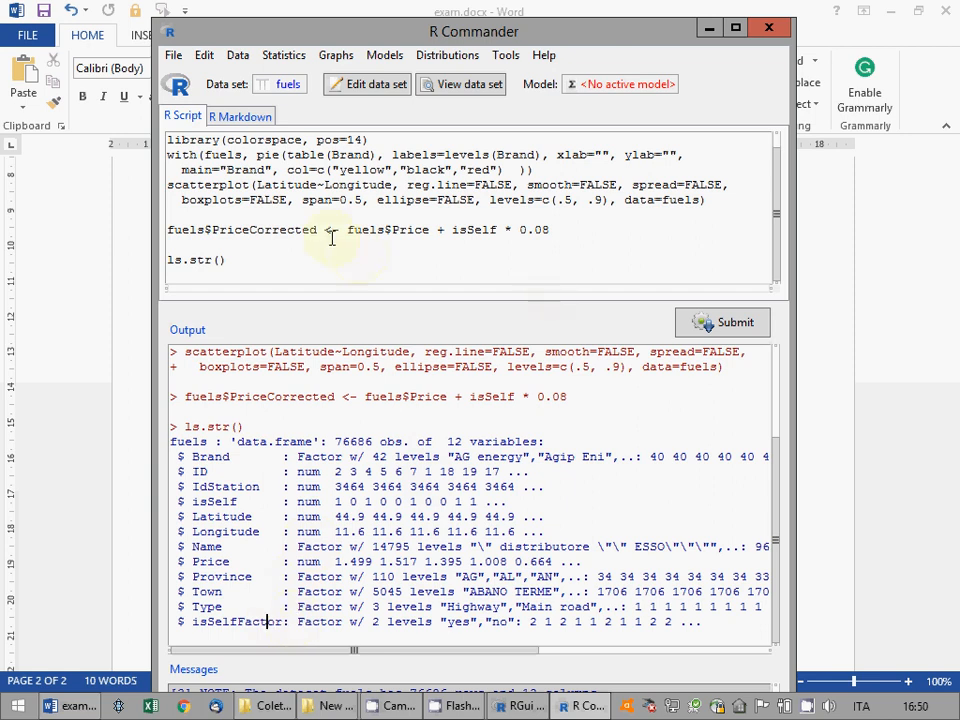
pyautogui.moveTo(318, 230); pyautogui.dragTo(79, 231)
pyautogui.click(724, 322)
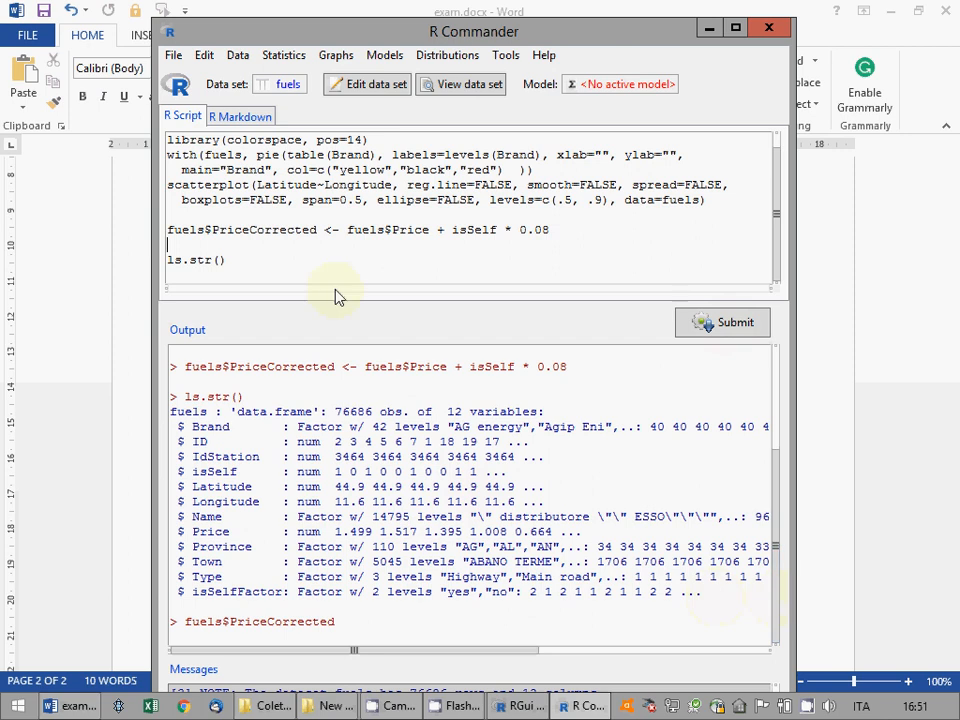
pyautogui.moveTo(430, 231); pyautogui.dragTo(355, 234)
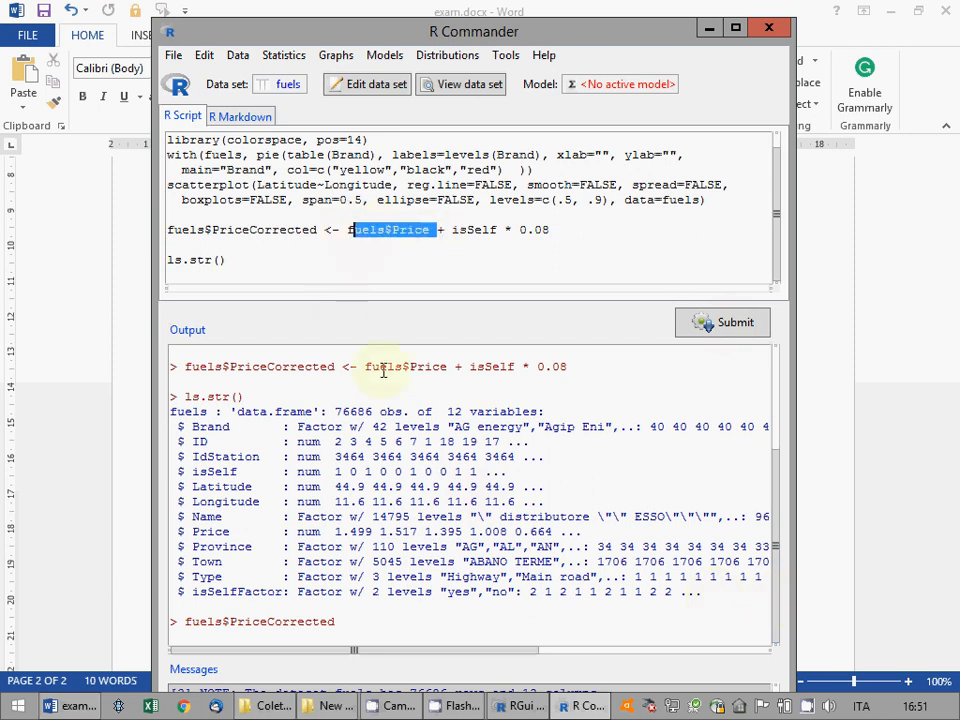
pyautogui.click(707, 332)
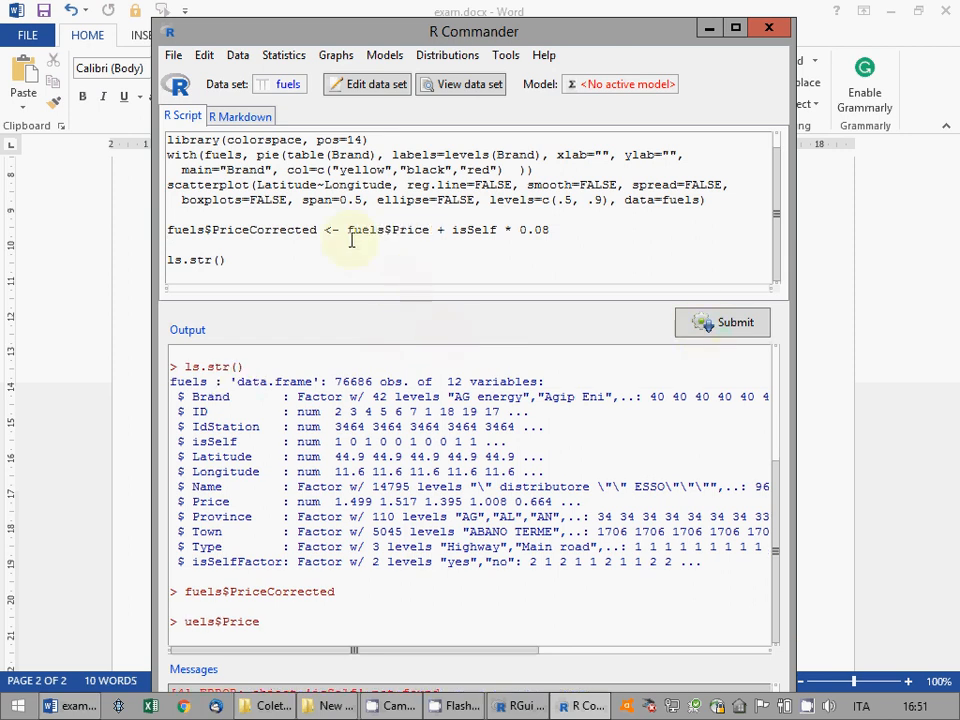
pyautogui.moveTo(348, 231); pyautogui.dragTo(432, 231)
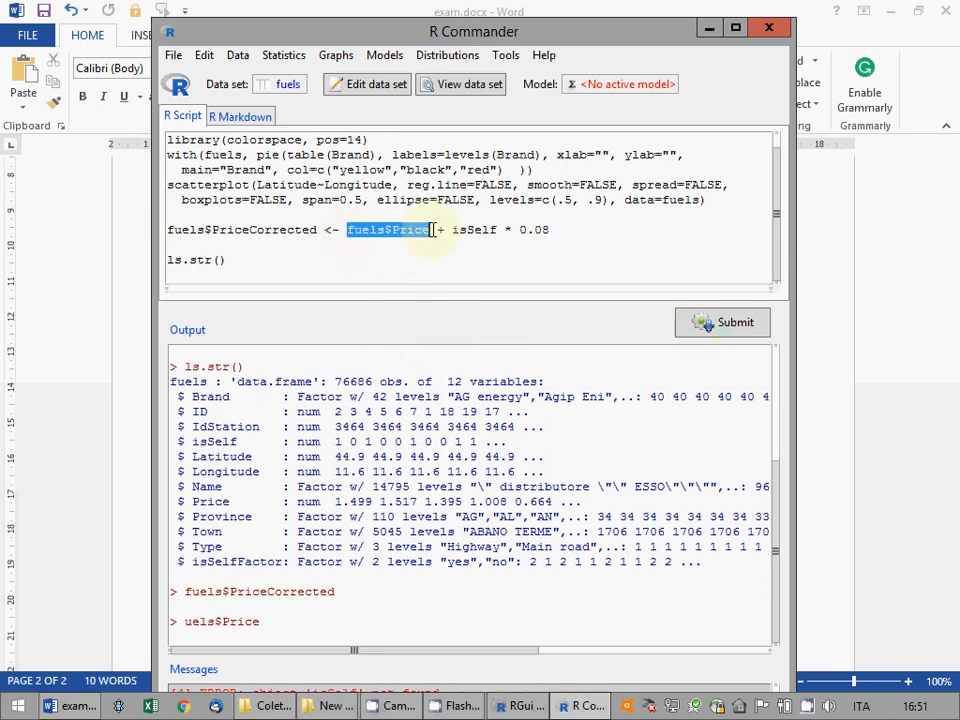
pyautogui.click(701, 326)
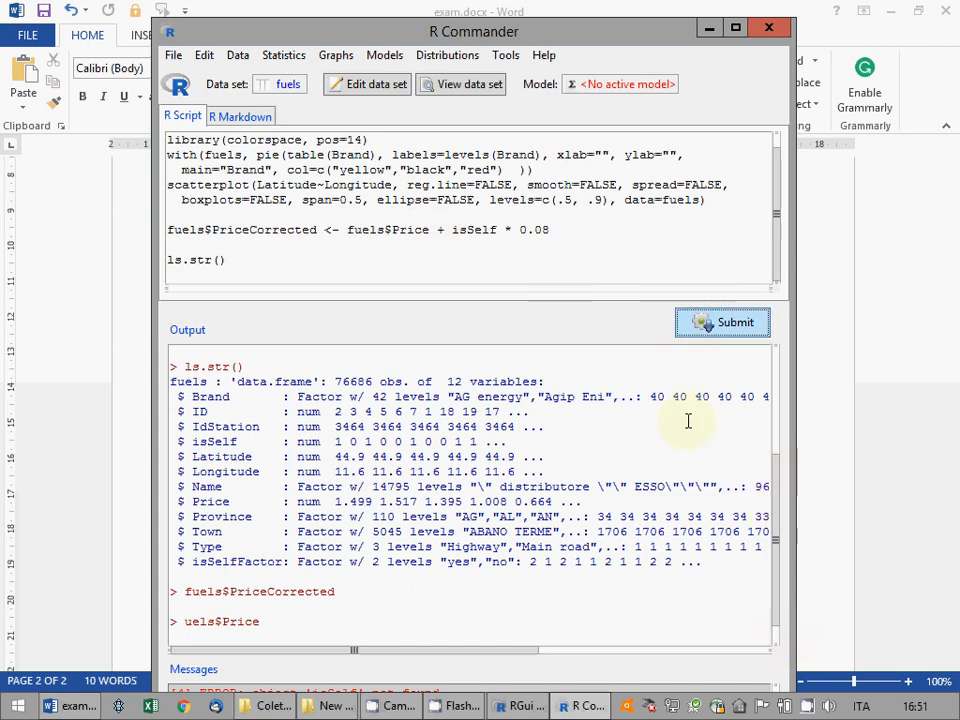
pyautogui.moveTo(387, 29); pyautogui.dragTo(363, 8)
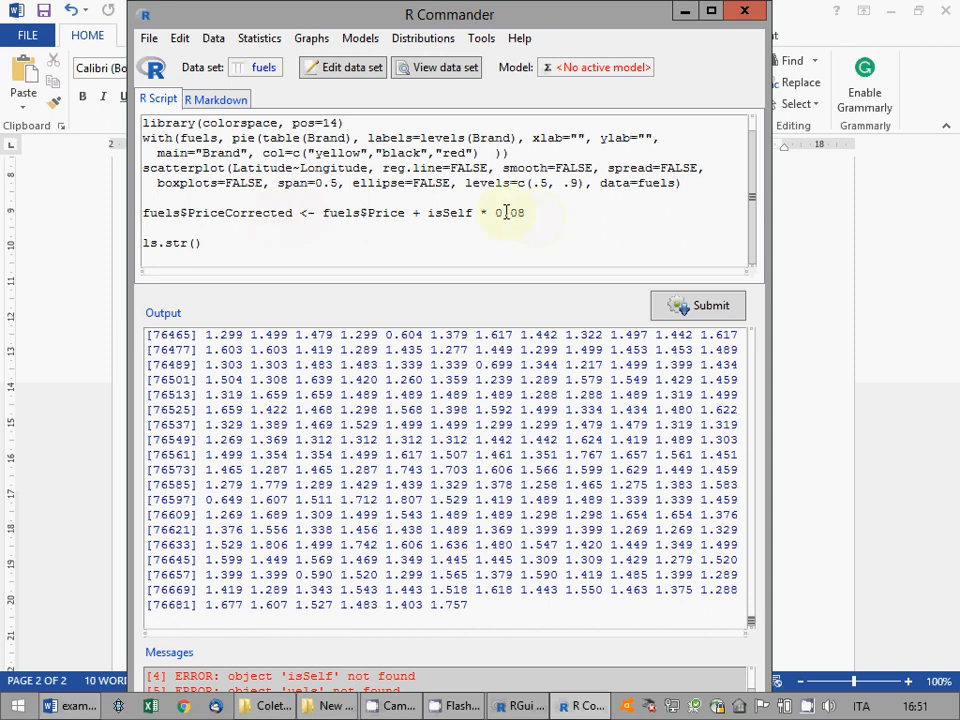
pyautogui.moveTo(525, 213); pyautogui.dragTo(143, 213)
pyautogui.click(677, 305)
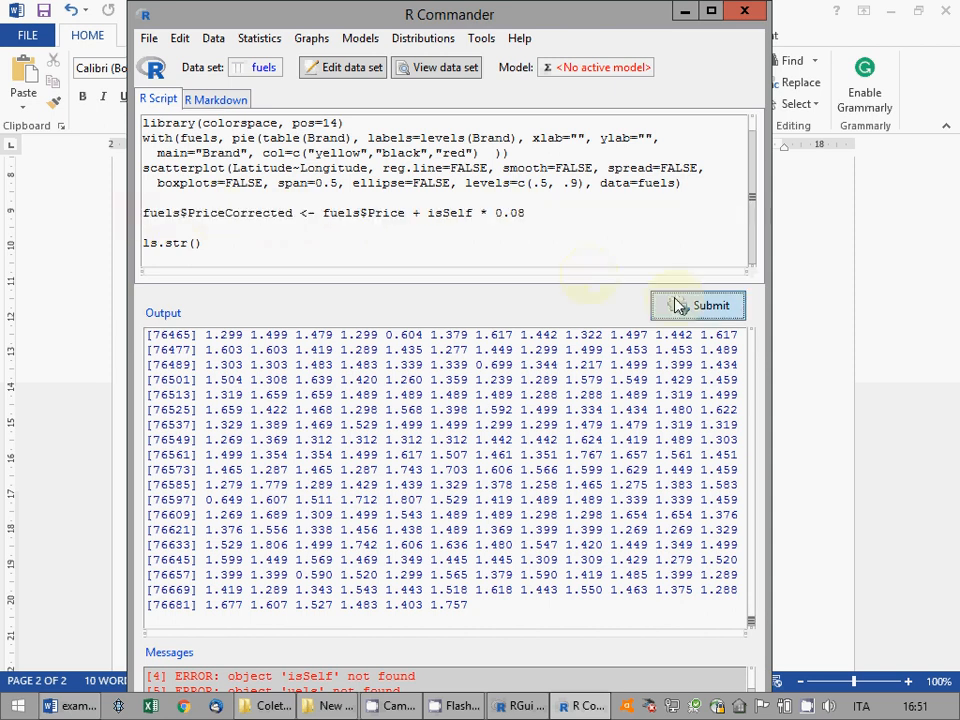
# Correct the assignment to fuels$PriceCorrected <- fuels$Price + fuels$isSelf * 0.08, maximize the R Commander window, and run the corrected line
pyautogui.moveTo(493, 24)
pyautogui.mouseDown()
pyautogui.moveTo(513, 5)
pyautogui.moveTo(505, 36)
pyautogui.mouseUp()
pyautogui.click(443, 225)
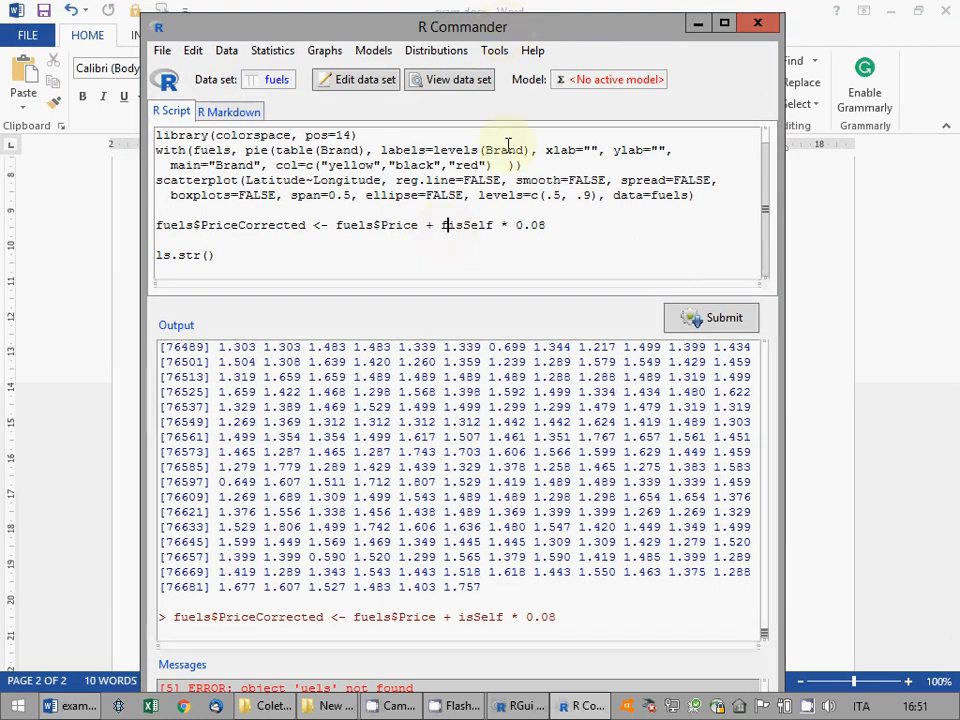
pyautogui.write('fuels$')
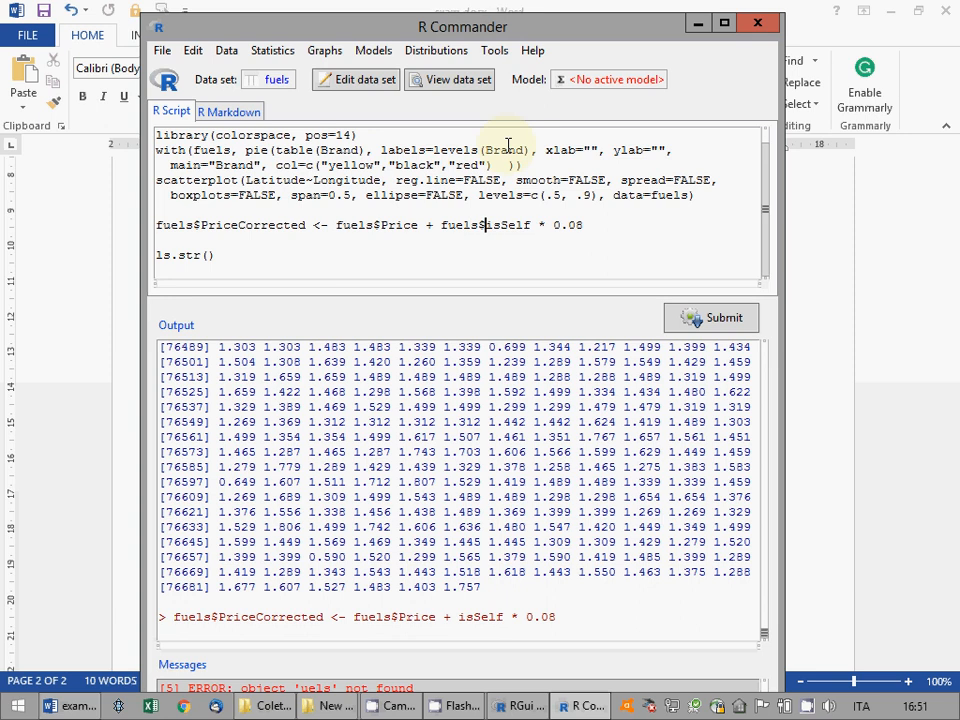
pyautogui.moveTo(588, 226); pyautogui.dragTo(108, 226)
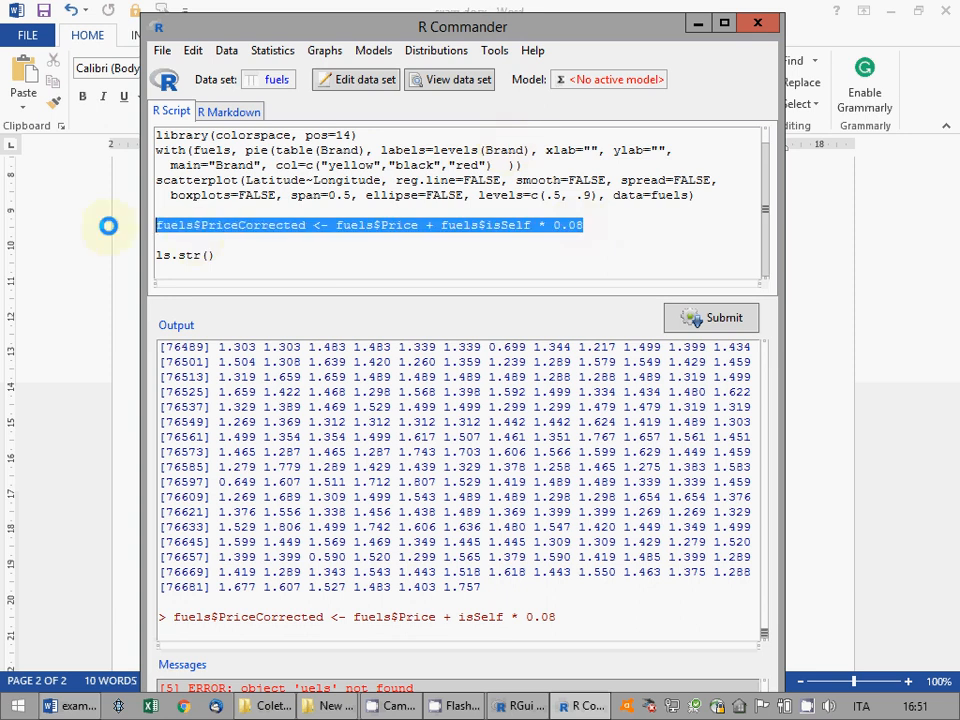
pyautogui.doubleClick(530, 24)
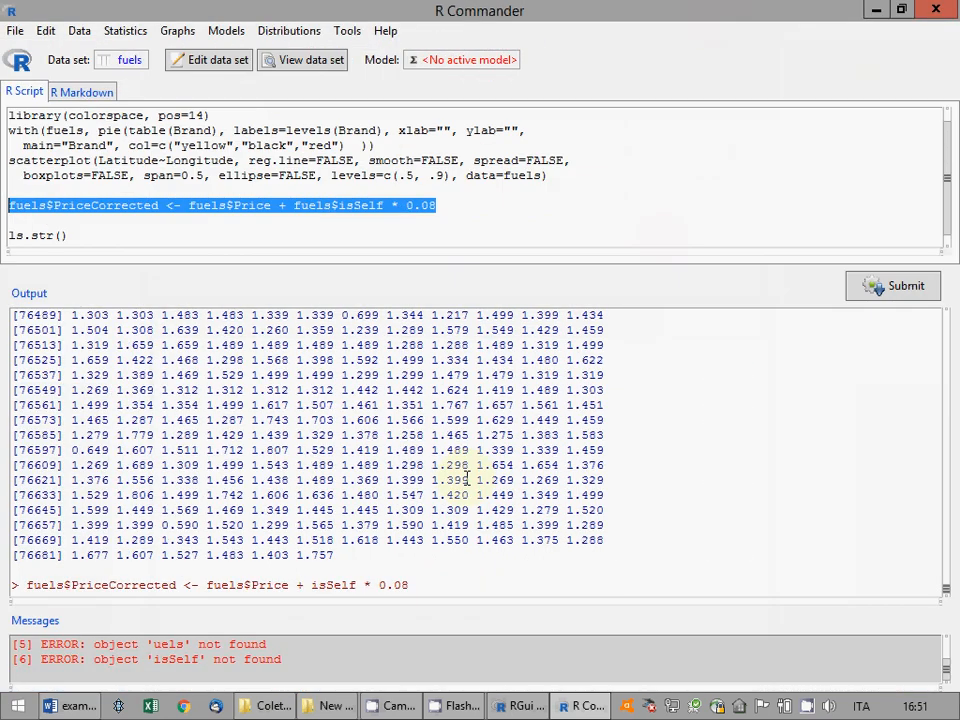
pyautogui.click(850, 292)
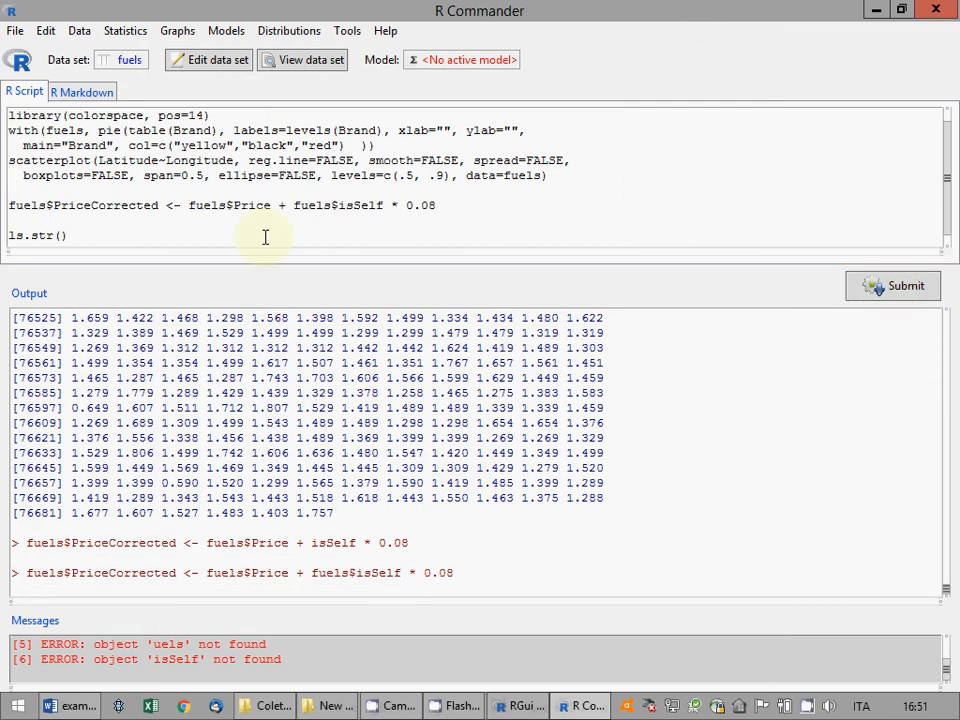
# Rerun ls.str() and check the PriceCorrected values in the fuels data frame
pyautogui.click(915, 292)
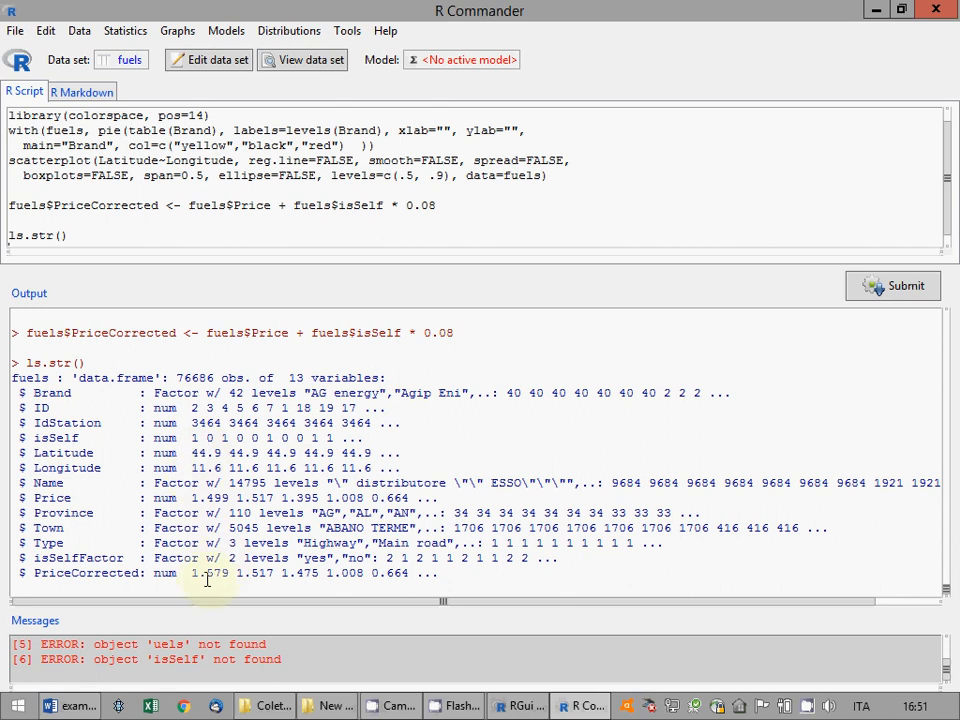
pyautogui.moveTo(207, 577); pyautogui.dragTo(231, 573)
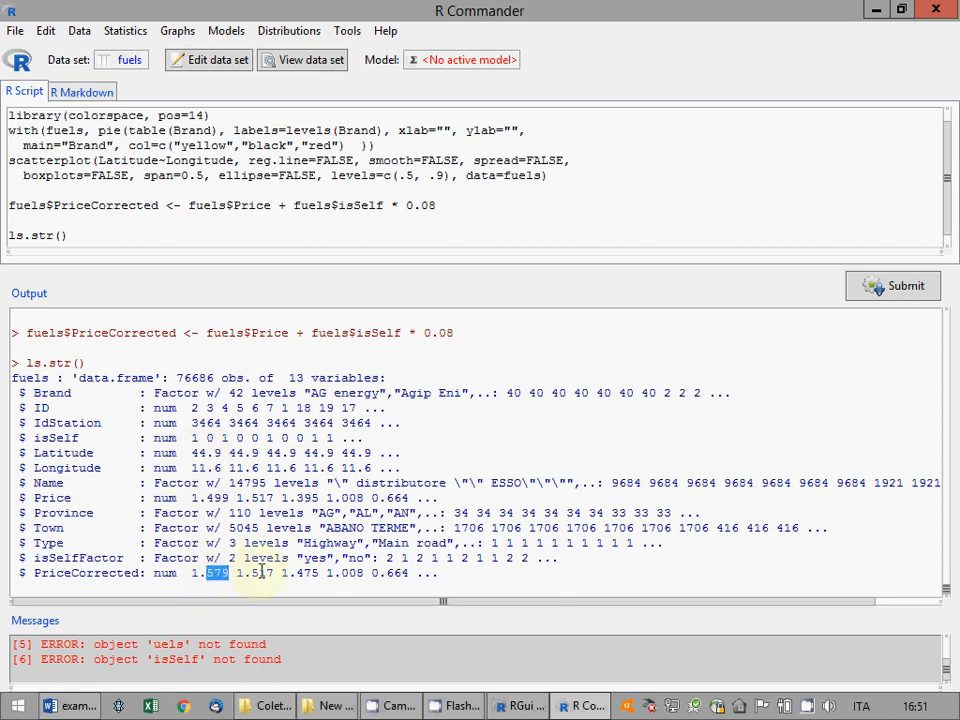
pyautogui.click(256, 573)
pyautogui.click(479, 233)
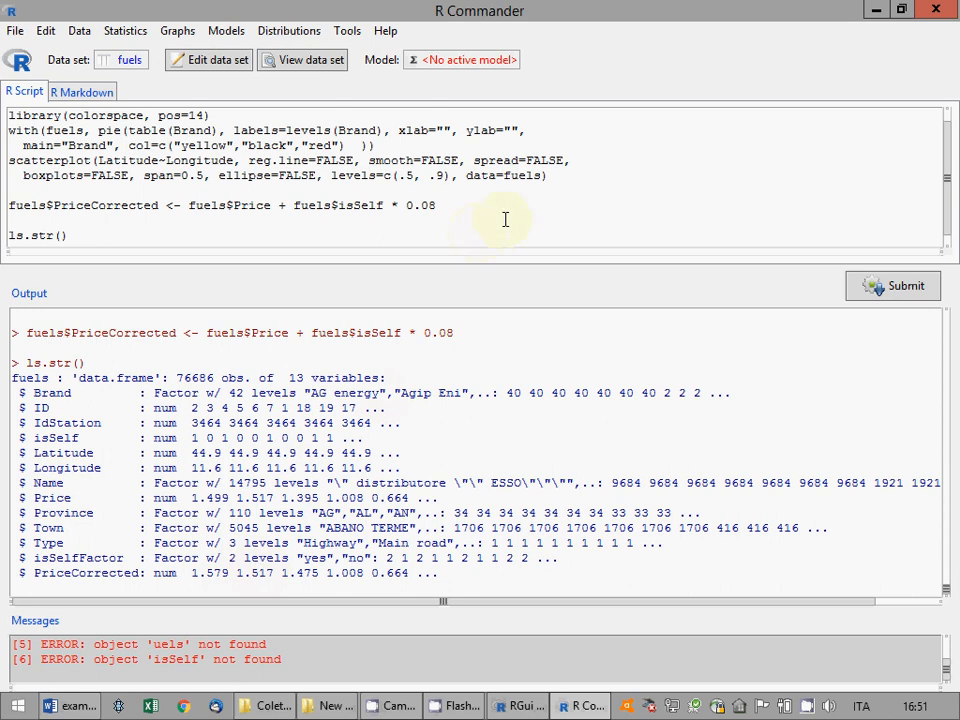
# Copy the corrected PriceCorrected line from the script and paste it over the old formula in Word's exam.docx, adding a line break after it
pyautogui.scroll(-1, 478, 216)
pyautogui.moveTo(478, 206); pyautogui.dragTo(8, 193)
pyautogui.hotkey('ctrl', 'c')
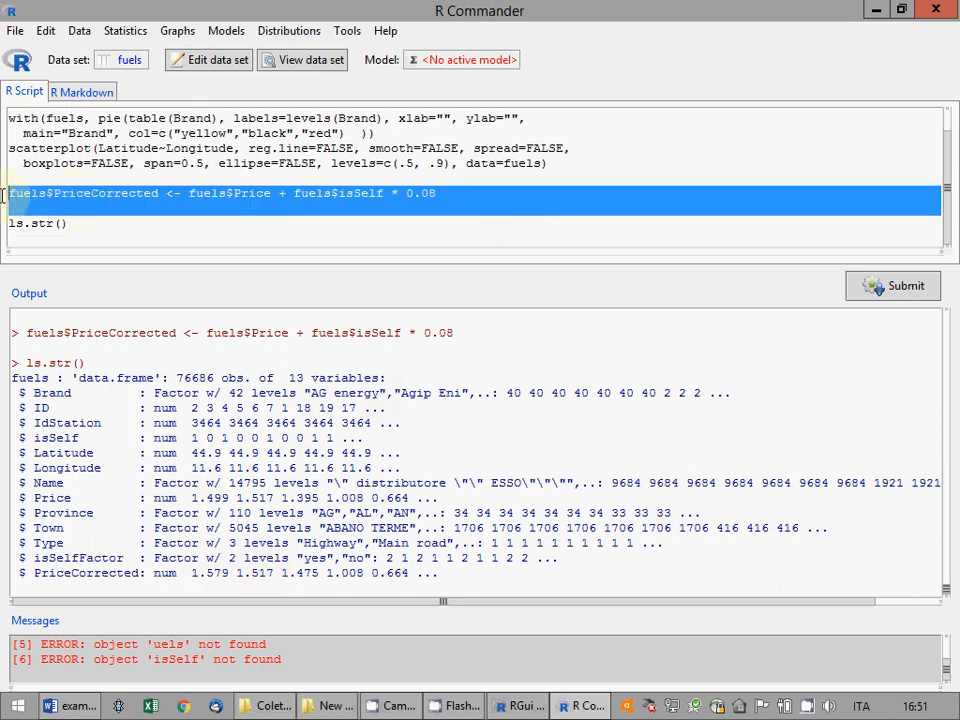
pyautogui.click(75, 706)
pyautogui.moveTo(503, 431); pyautogui.dragTo(139, 435)
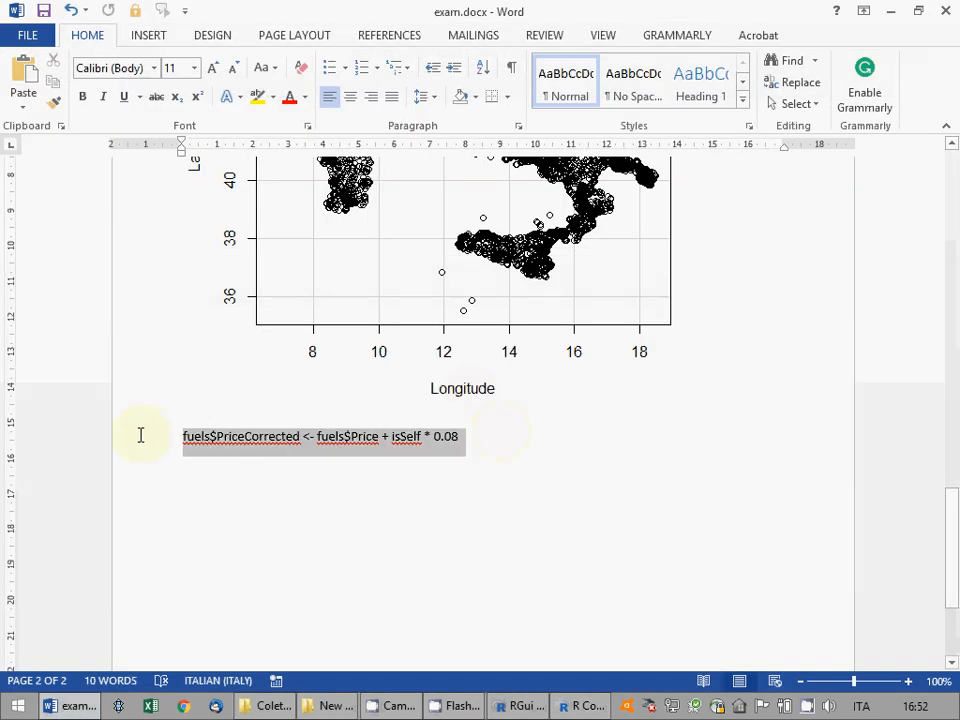
pyautogui.hotkey('ctrl', 'v')
pyautogui.press('Return')
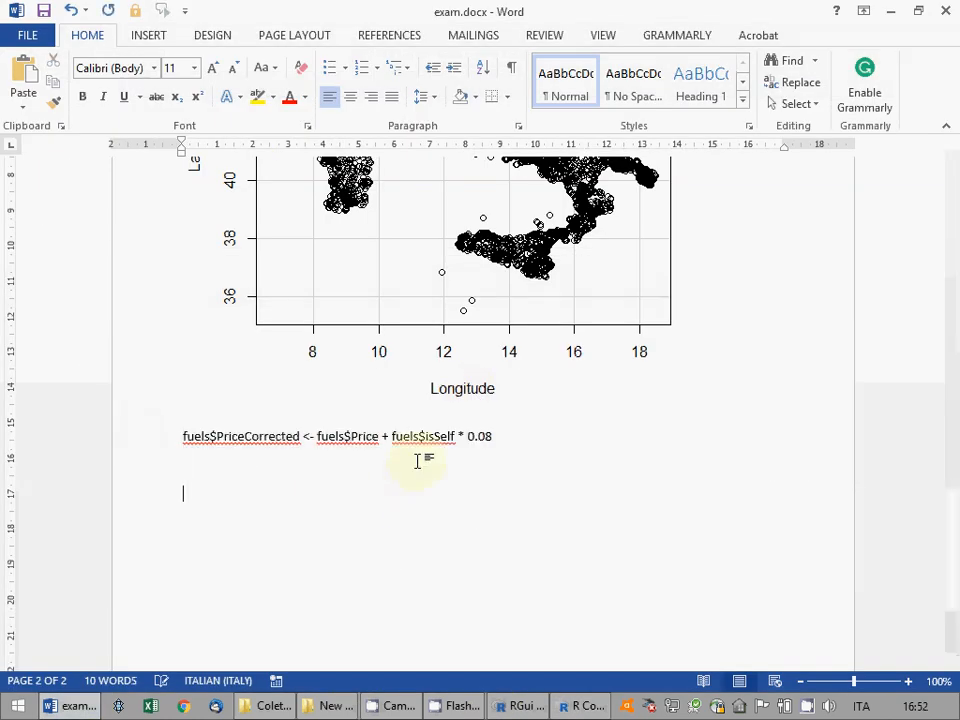
# In exam.docx, write the null hypothesis line "H0: distribution of isSelfFactor and Type are independent" below the PriceCorrected formula
pyautogui.click(562, 707)
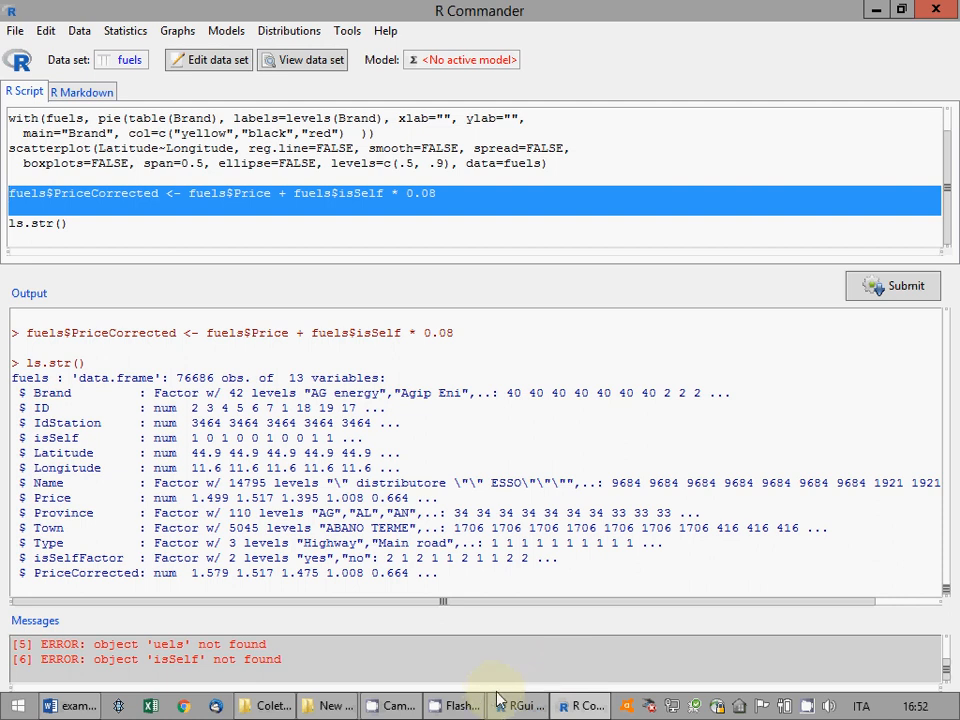
pyautogui.click(72, 706)
pyautogui.write('H')
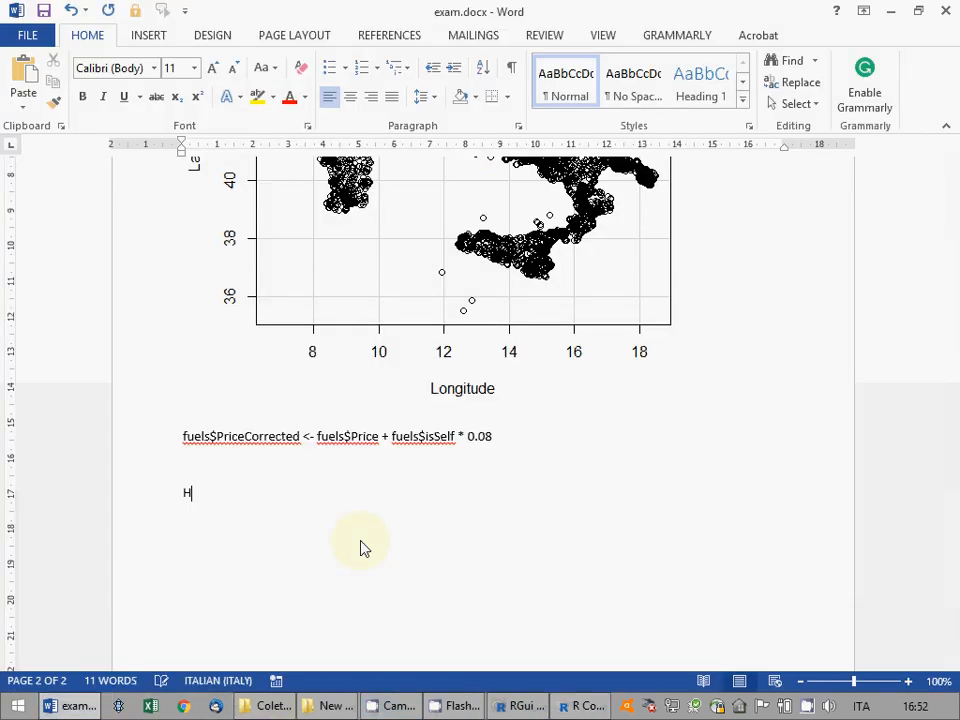
pyautogui.write('0: distribution of is')
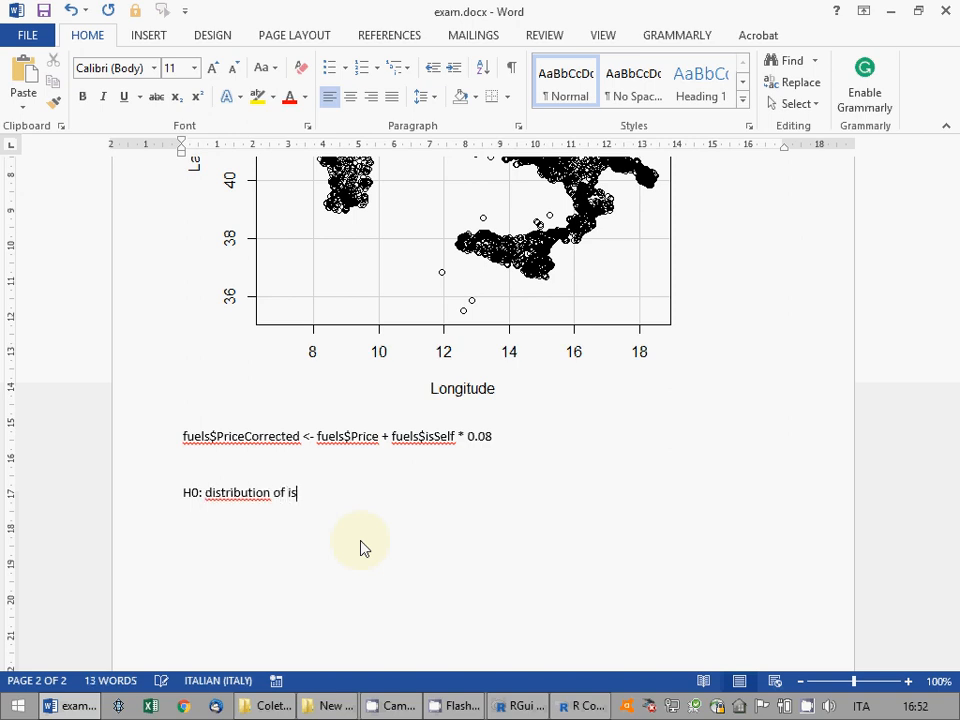
pyautogui.write('SelfFactor and Tyoe')
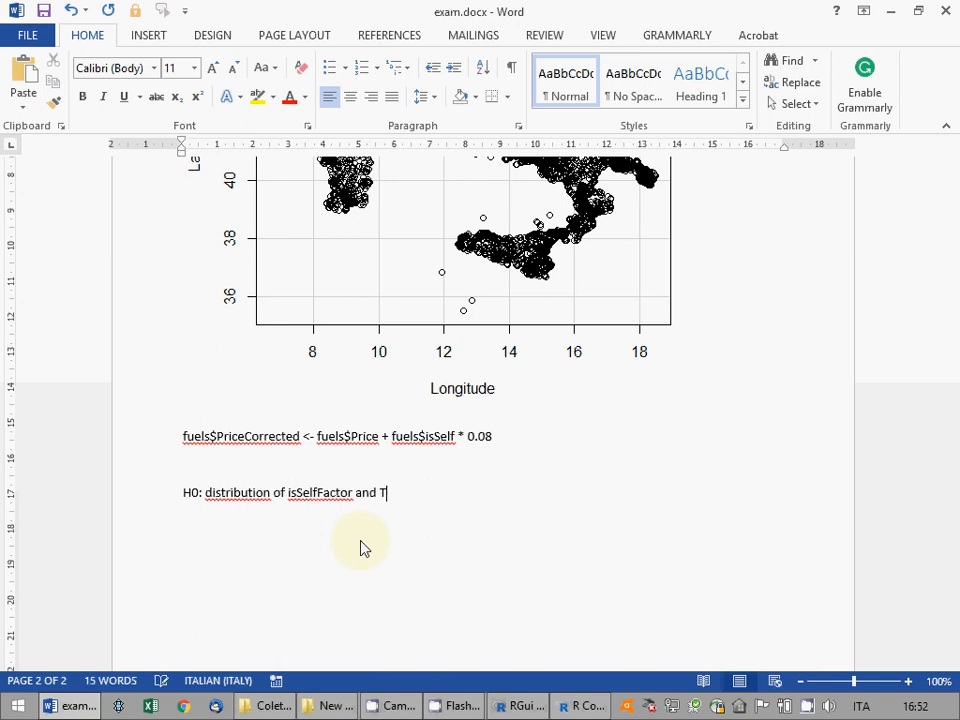
pyautogui.press('BackSpace')
pyautogui.press('BackSpace')
pyautogui.press('BackSpace')
pyautogui.write('ype are inde')
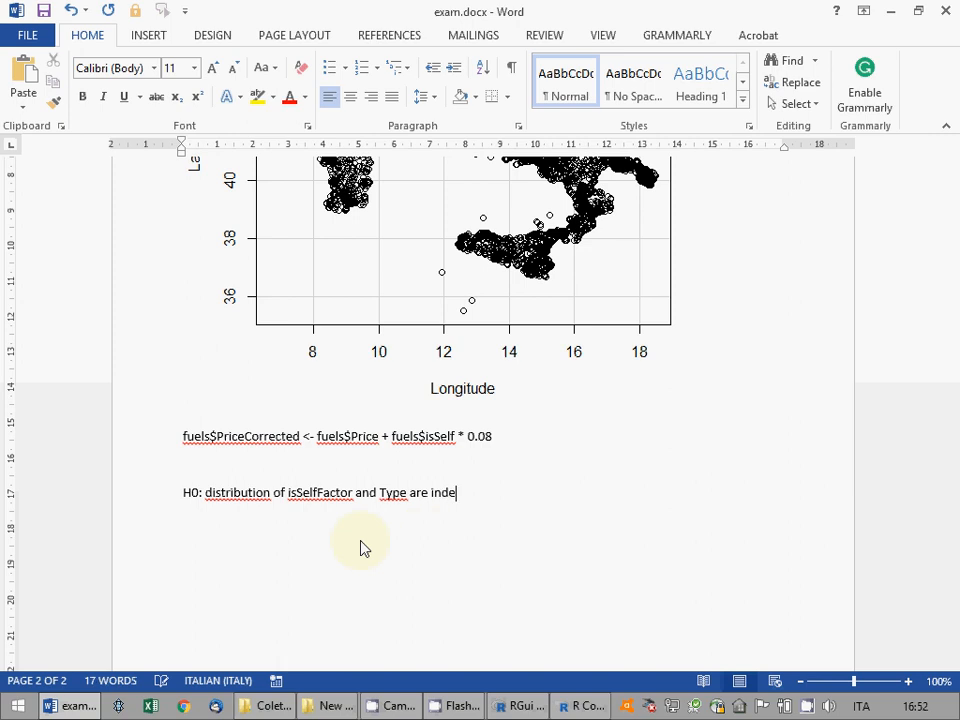
pyautogui.write('pendent')
pyautogui.press('Return')
# Add an H1 line by copying the H0 wording and changing it to "distribution of isSelfFactor and Type are not independent"
pyautogui.write('H')
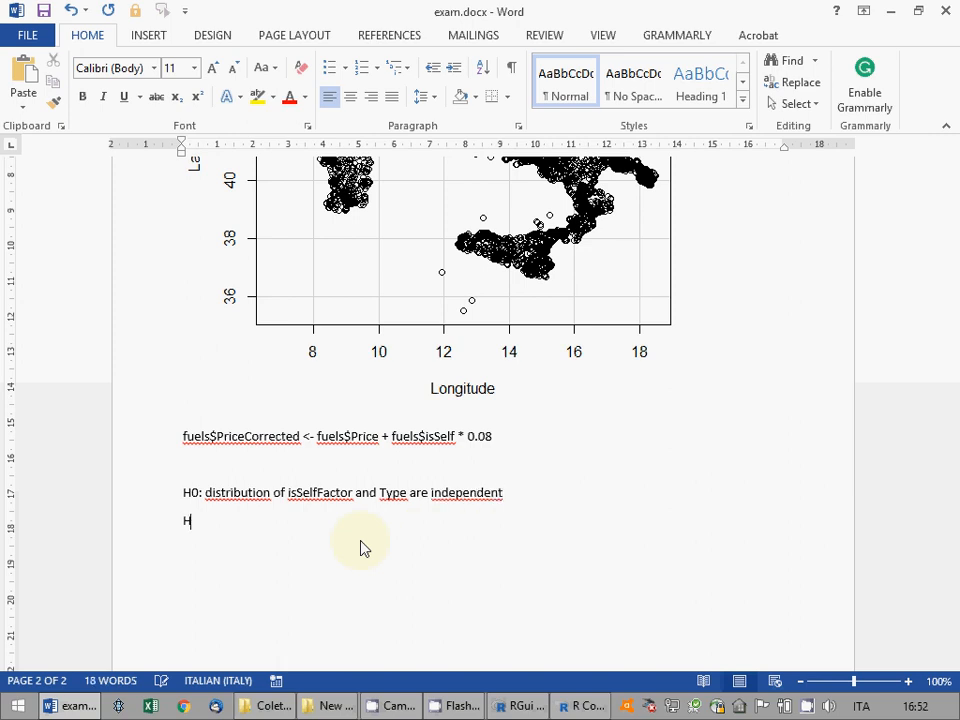
pyautogui.write('1:')
pyautogui.press('Up')
pyautogui.hotkey('shift', 'End')
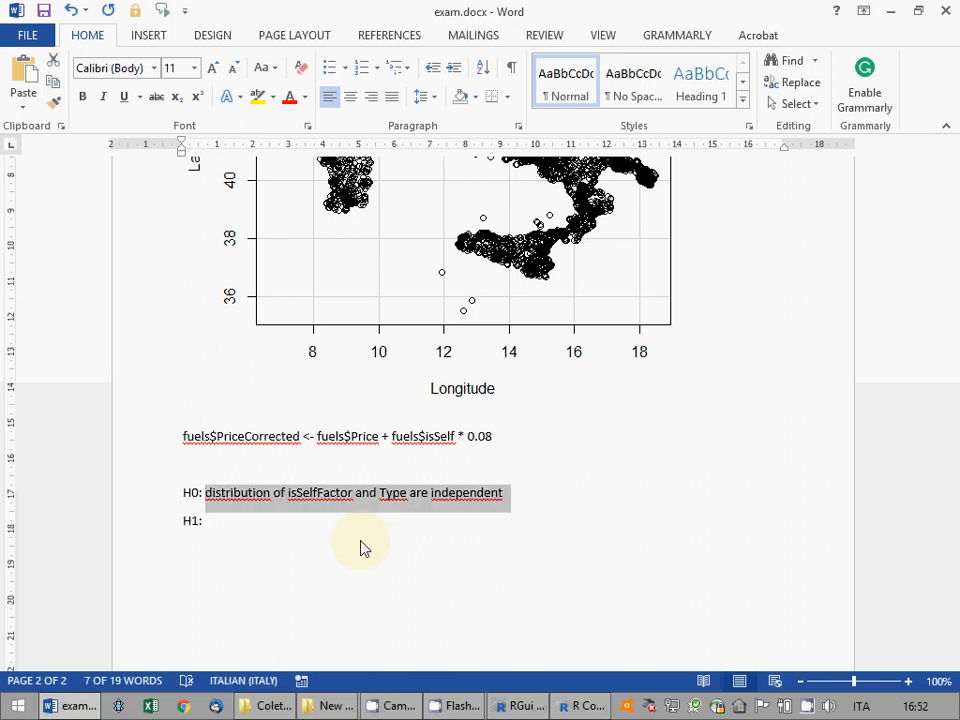
pyautogui.hotkey('ctrl', 'c')
pyautogui.press('Down')
pyautogui.hotkey('ctrl', 'v')
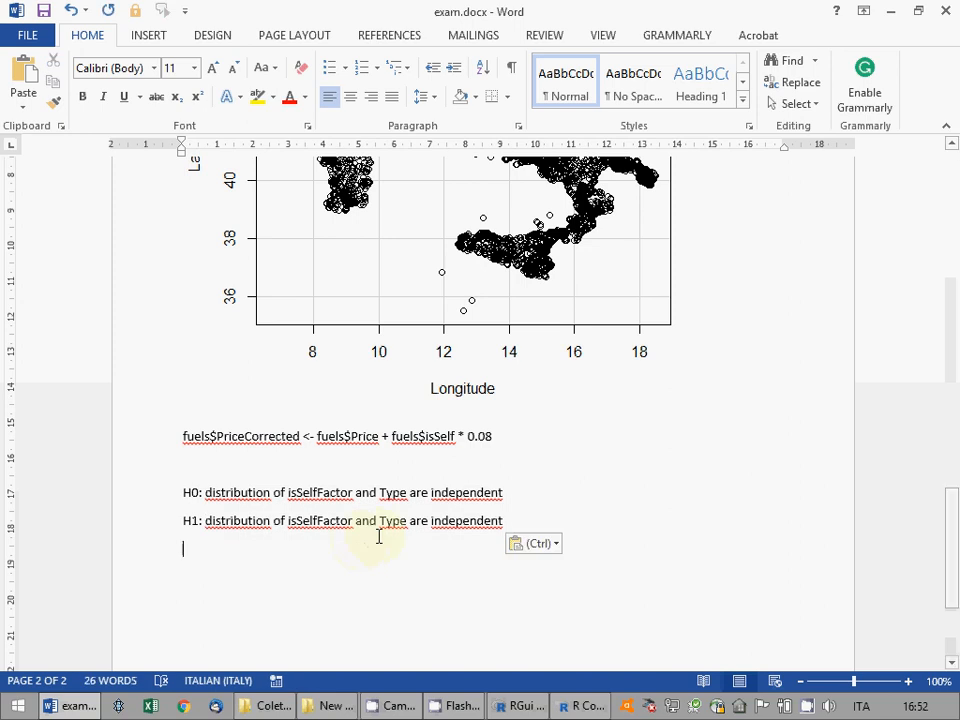
pyautogui.click(430, 518)
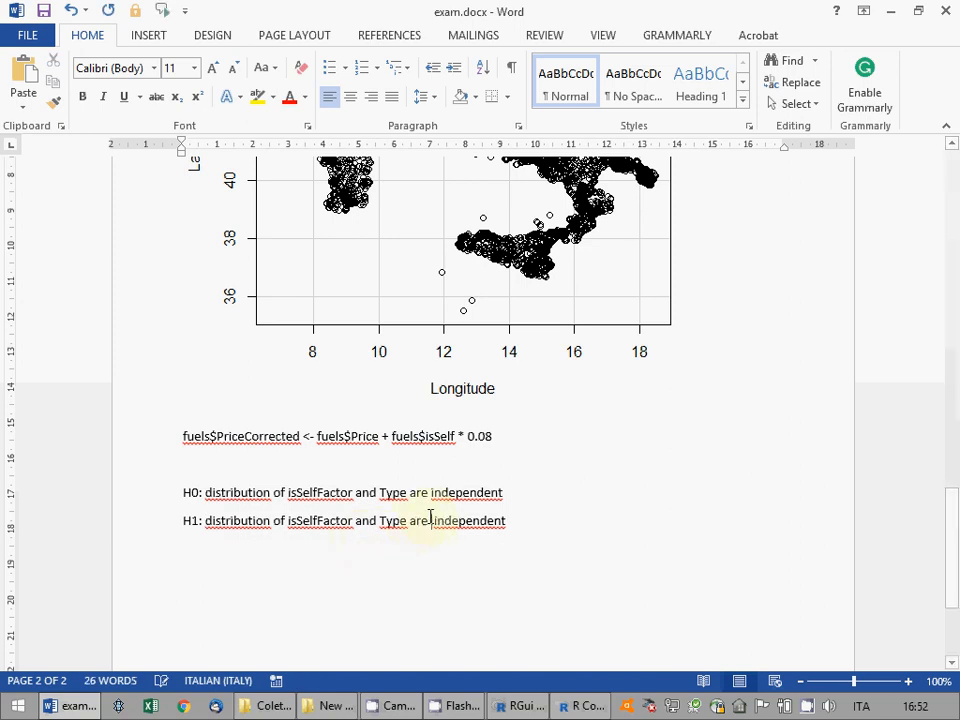
pyautogui.write('not')
pyautogui.press('Down')
# Add the line "Chi-square test on a contingency table" below the hypotheses and save the document
pyautogui.write('Chi-square te')
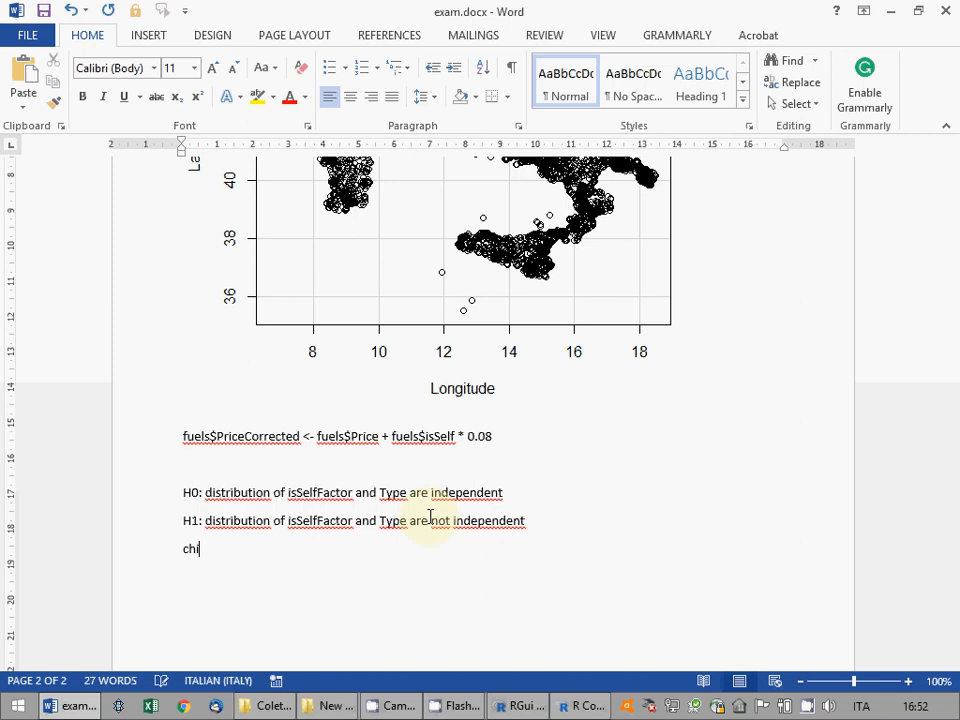
pyautogui.write('st ')
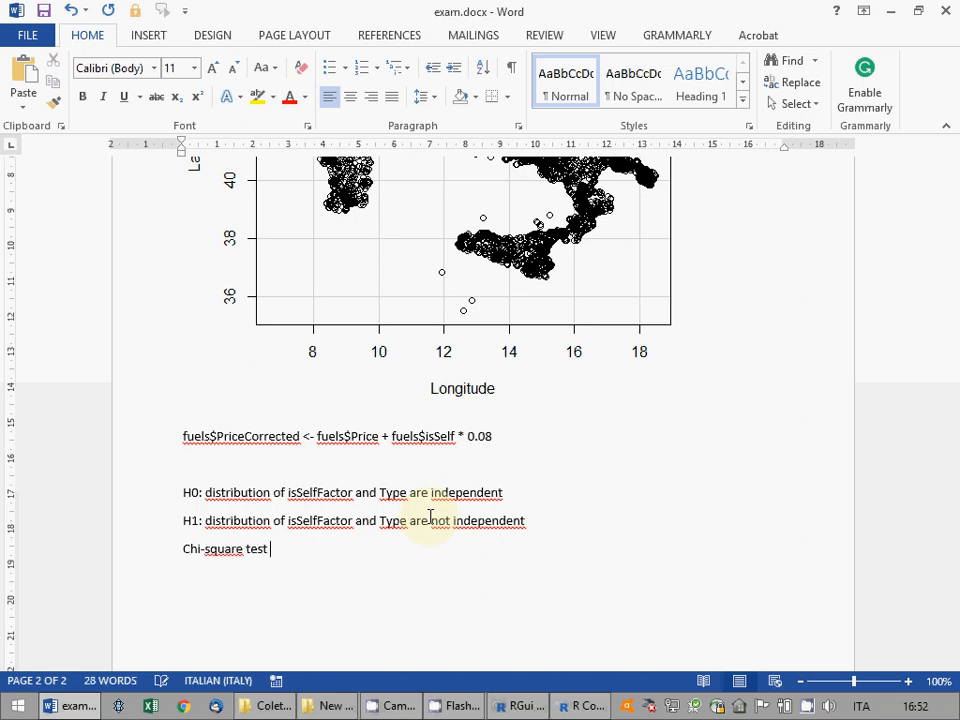
pyautogui.write('on a contingency table')
pyautogui.press('Return')
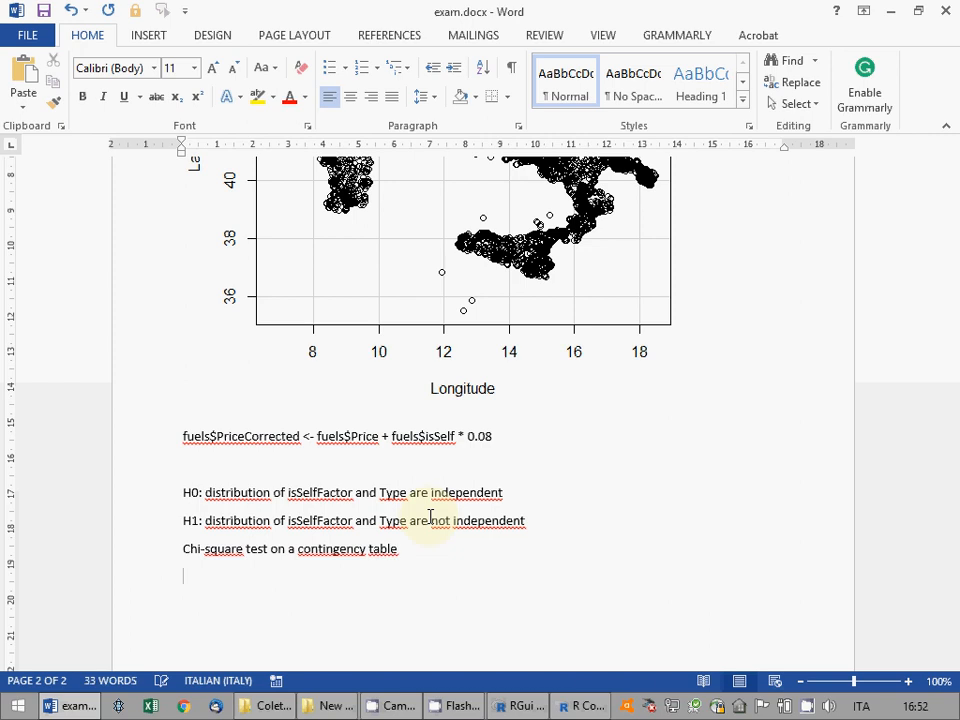
pyautogui.hotkey('ctrl', 's')
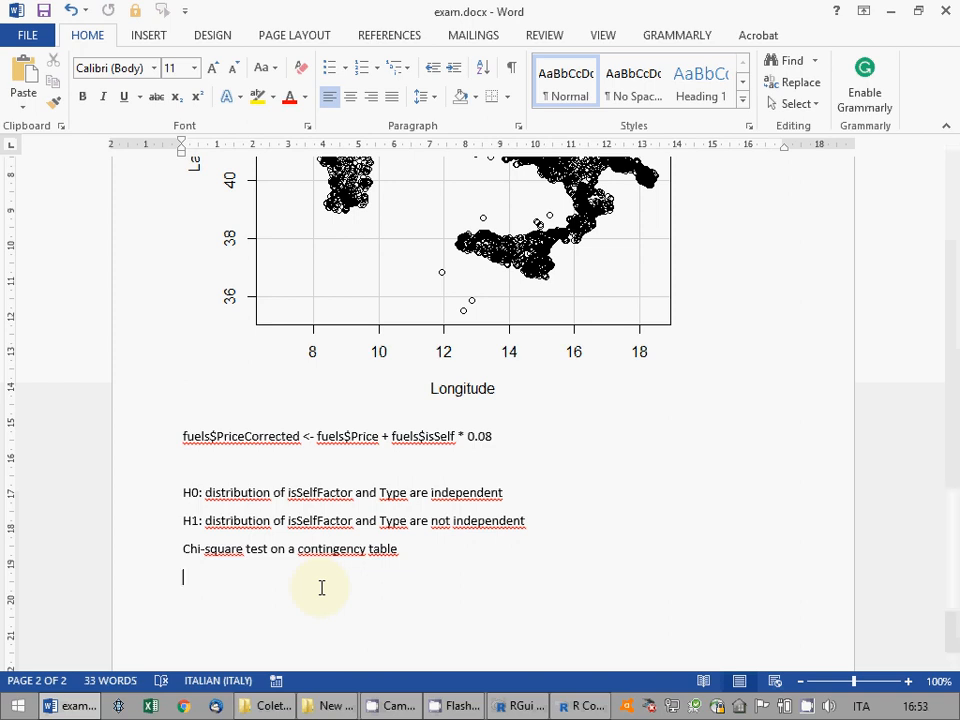
# Switch to R Commander and set up a two-way contingency table with isSelfFactor as row variable and Type as column variable
pyautogui.click(570, 706)
pyautogui.click(168, 32)
pyautogui.moveTo(115, 31)
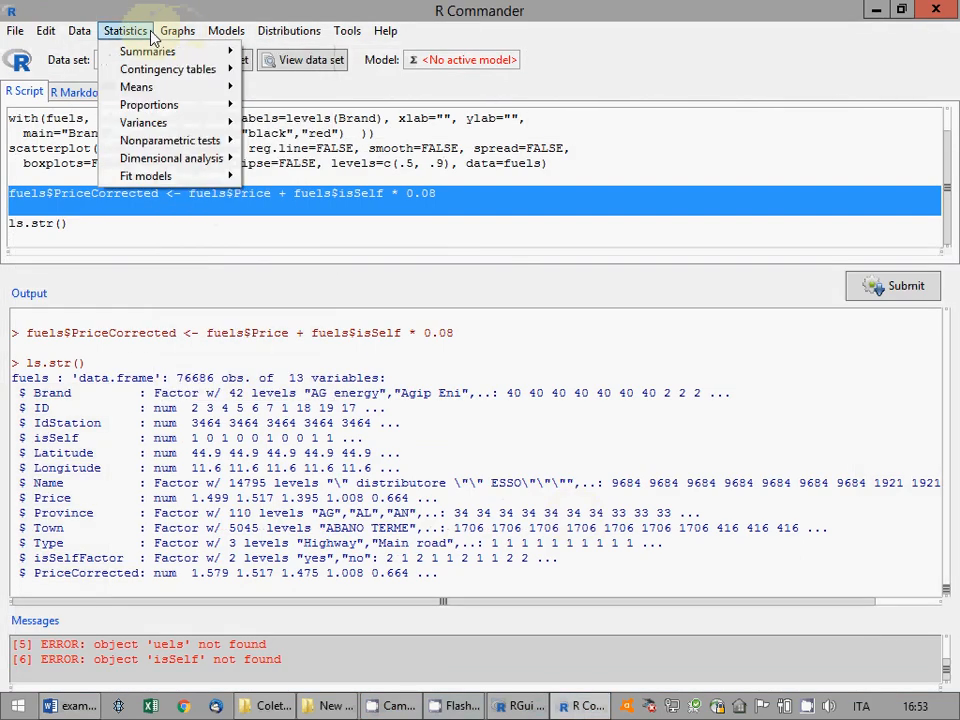
pyautogui.moveTo(161, 69)
pyautogui.click(322, 69)
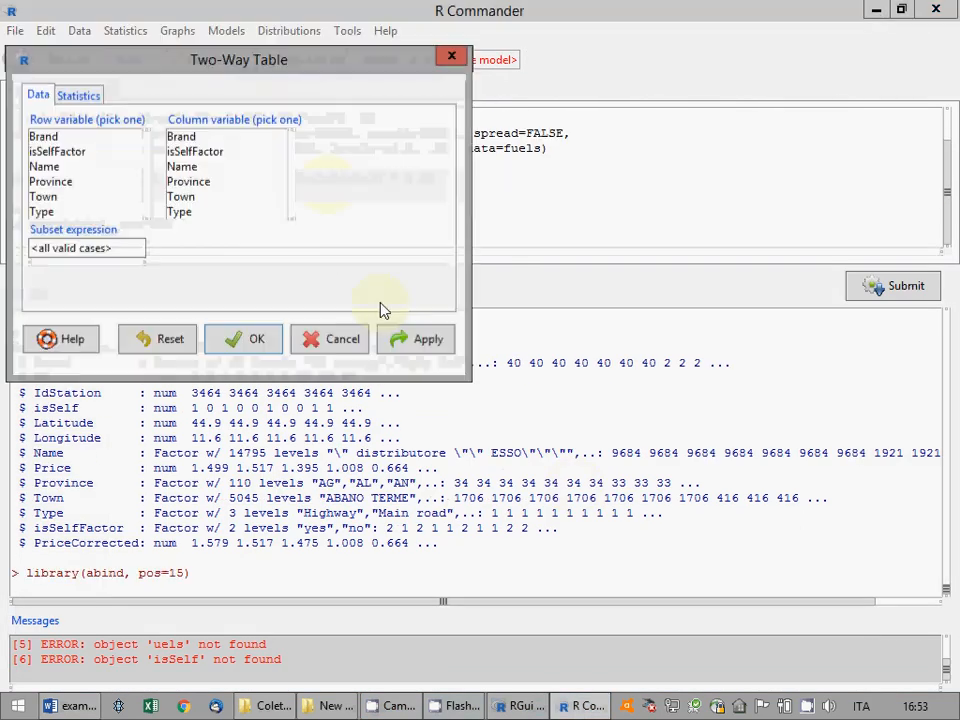
pyautogui.click(75, 152)
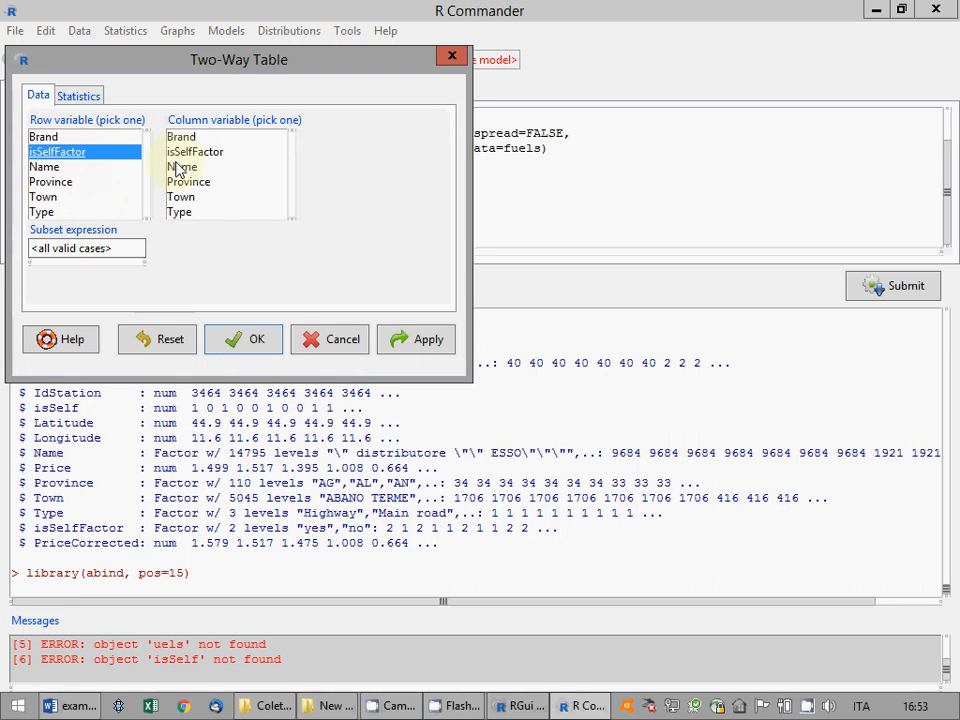
pyautogui.click(198, 213)
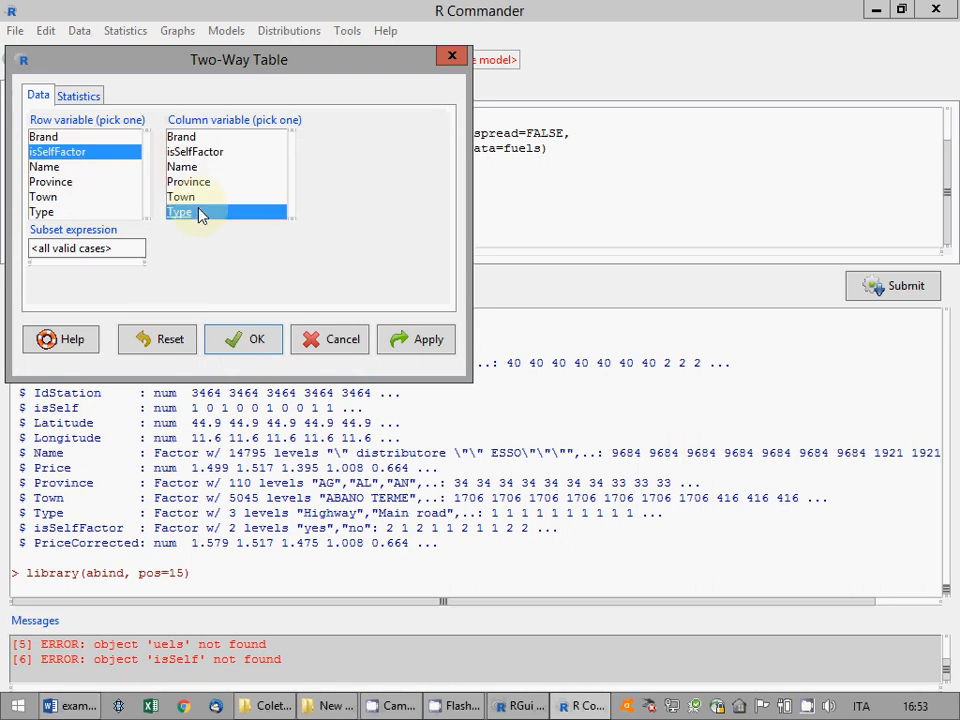
# Choose column percentages for the two-way table, keep the chi-square test of independence, and run it
pyautogui.click(78, 95)
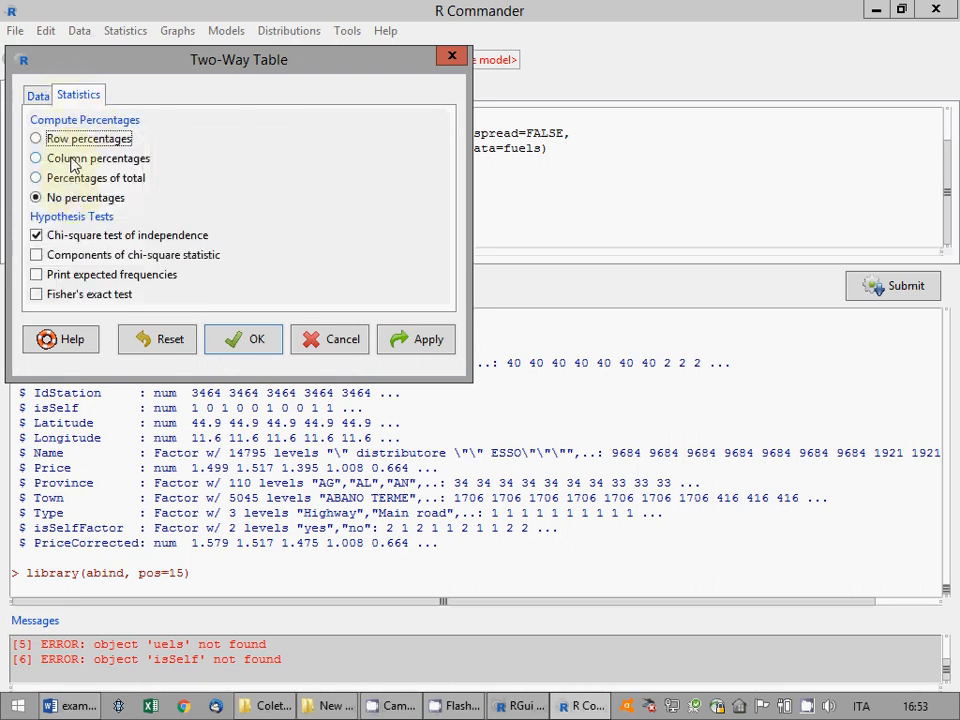
pyautogui.click(74, 159)
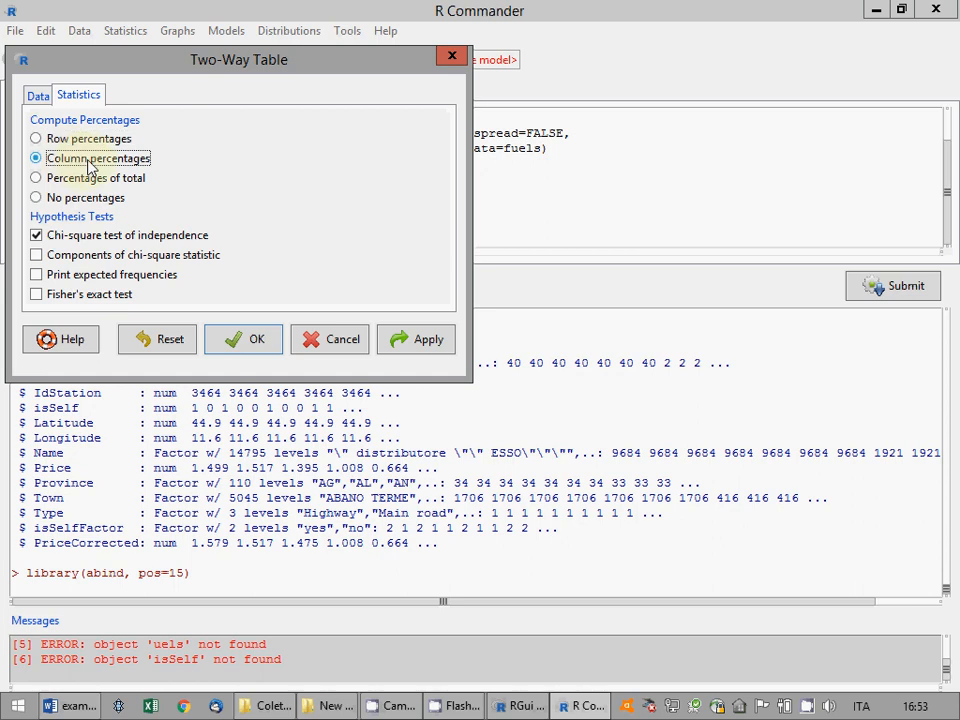
pyautogui.click(248, 341)
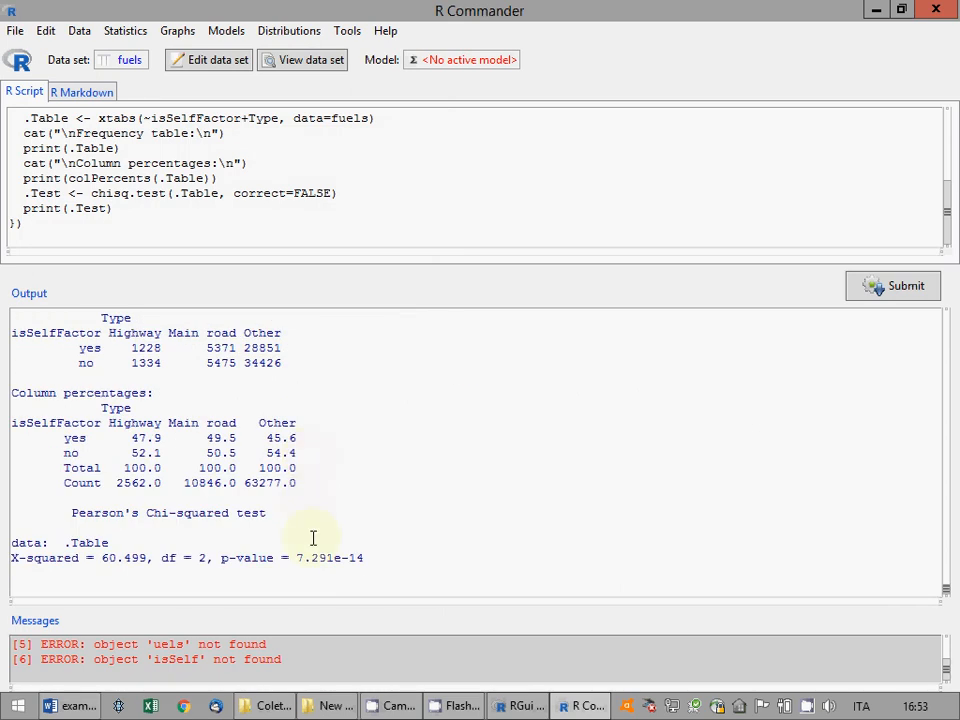
# Copy the frequency table, column percentages and Pearson's Chi-squared test output into exam.docx in Word, below the chi-square test line
pyautogui.moveTo(406, 566); pyautogui.dragTo(10, 537)
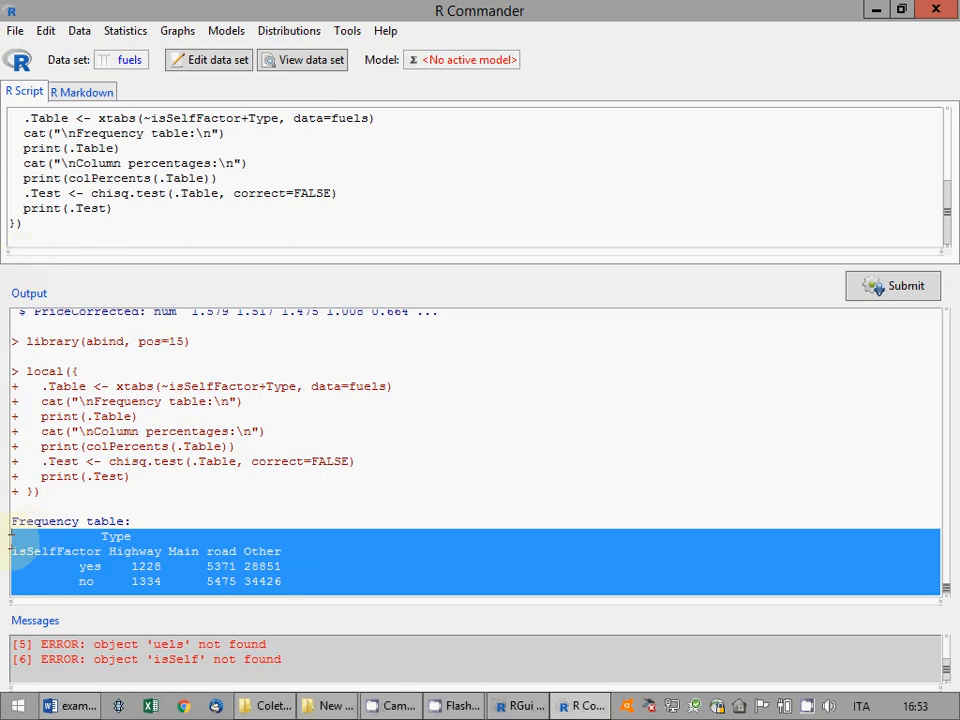
pyautogui.click(72, 706)
pyautogui.click(309, 563)
pyautogui.press('Return')
pyautogui.hotkey('ctrl', 'v')
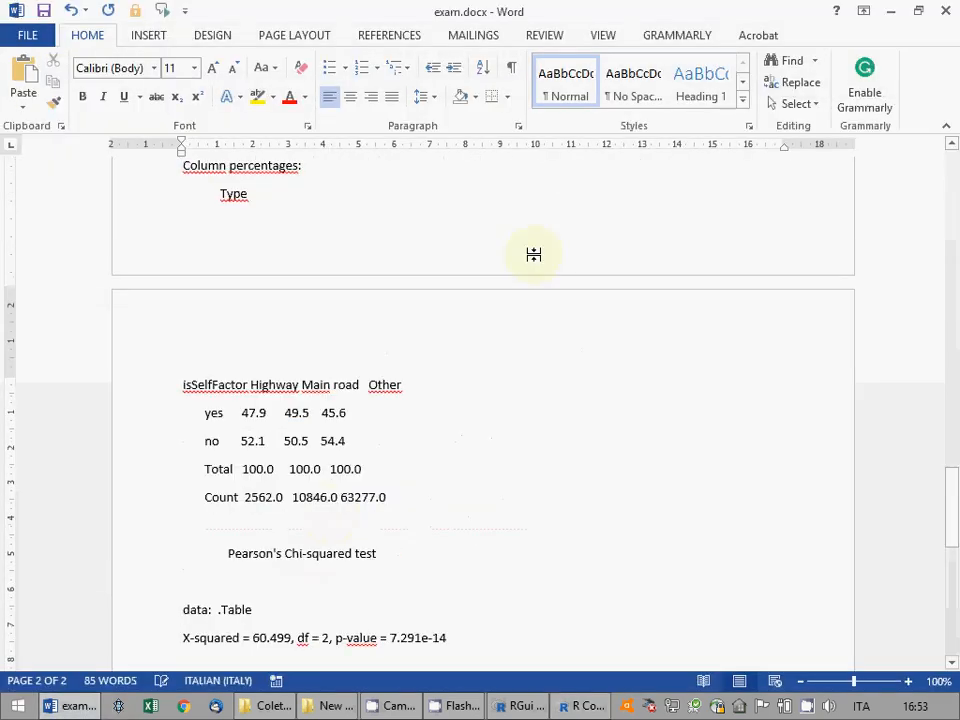
# Replace the Type line above the pasted frequency table with the heading "Contingency table"
pyautogui.scroll(5, 603, 301)
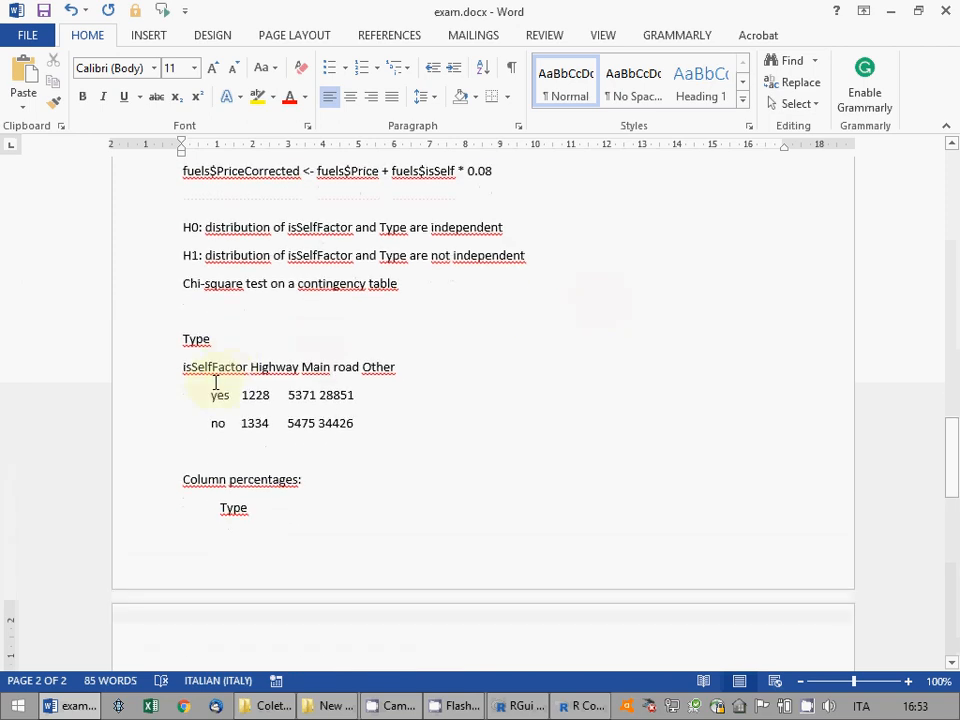
pyautogui.click(160, 350)
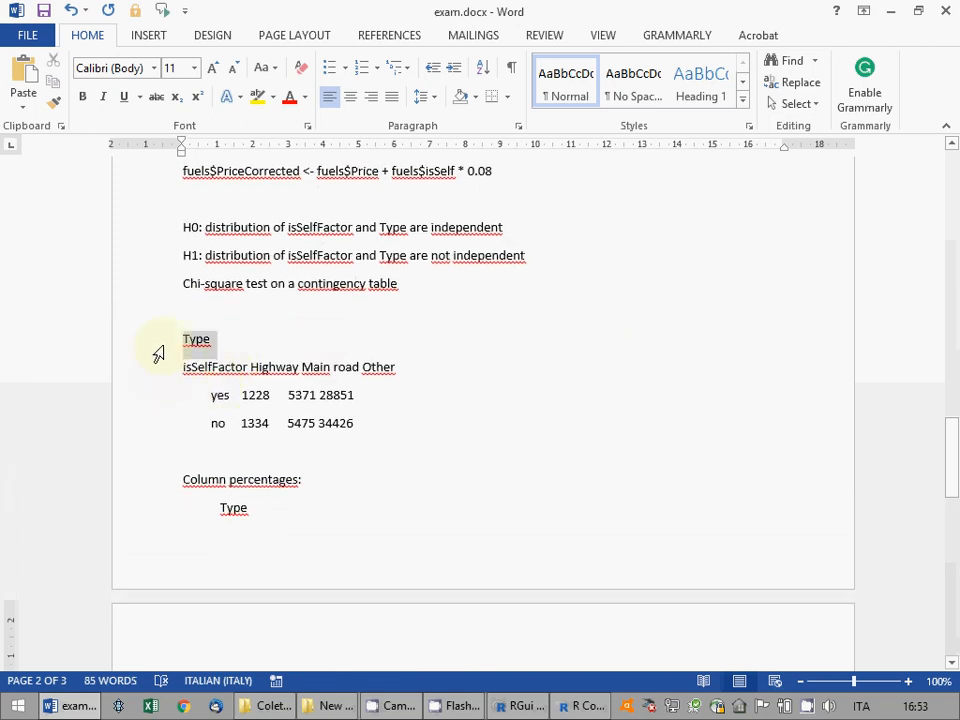
pyautogui.write('Chi')
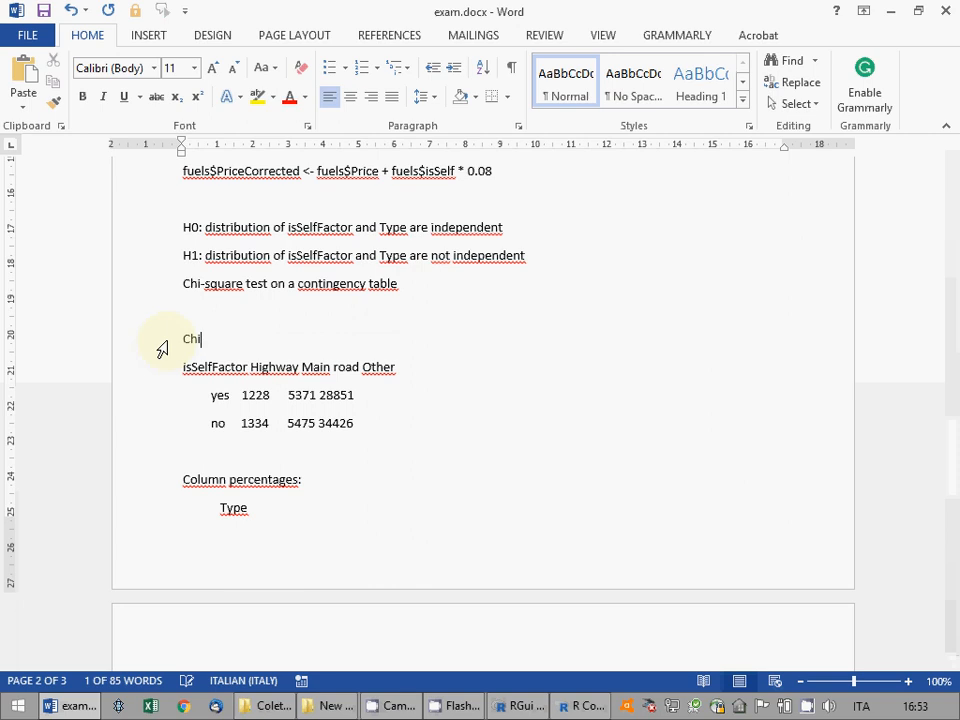
pyautogui.press('BackSpace')
pyautogui.press('BackSpace')
pyautogui.press('BackSpace')
pyautogui.write('Cont')
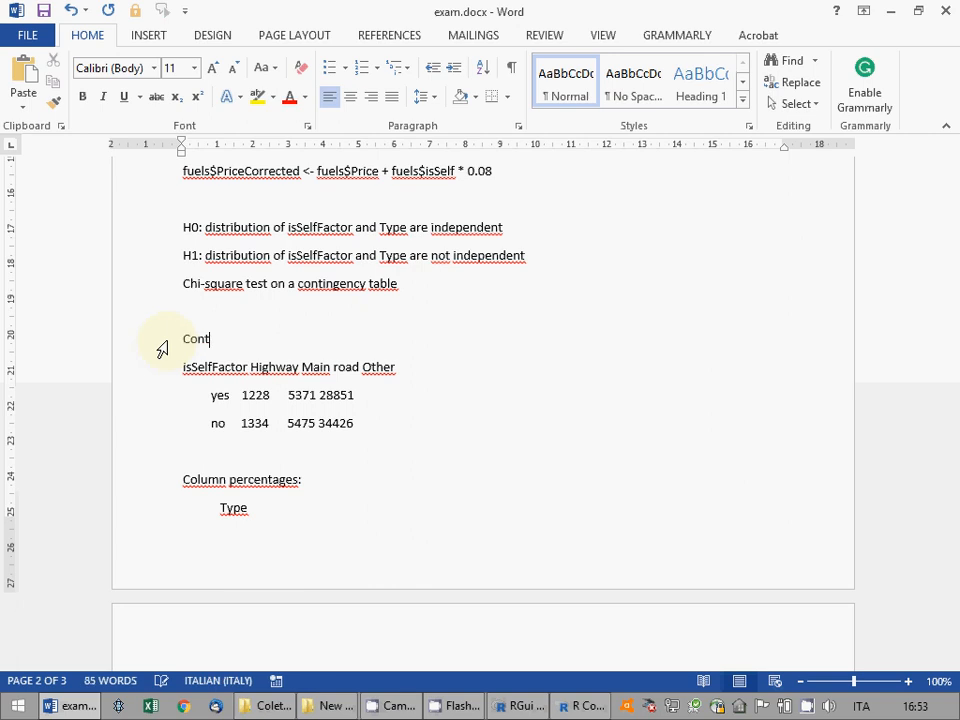
pyautogui.write('ingency table')
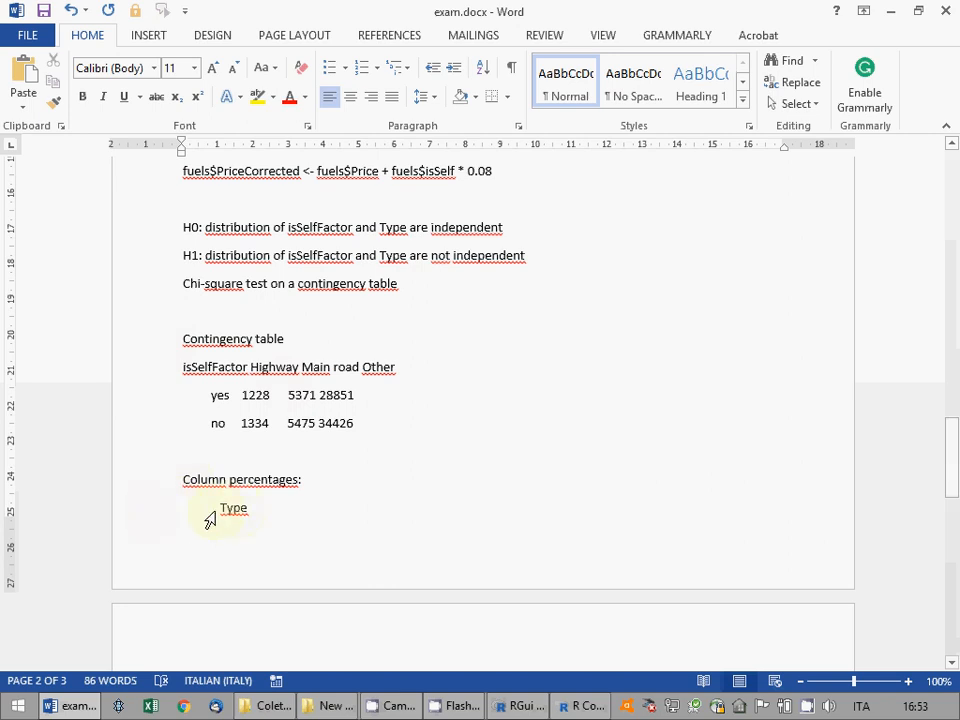
# Delete the Type line under "Column percentages:" and insert blank lines above that heading to push its table onto the next page
pyautogui.scroll(-1, 240, 518)
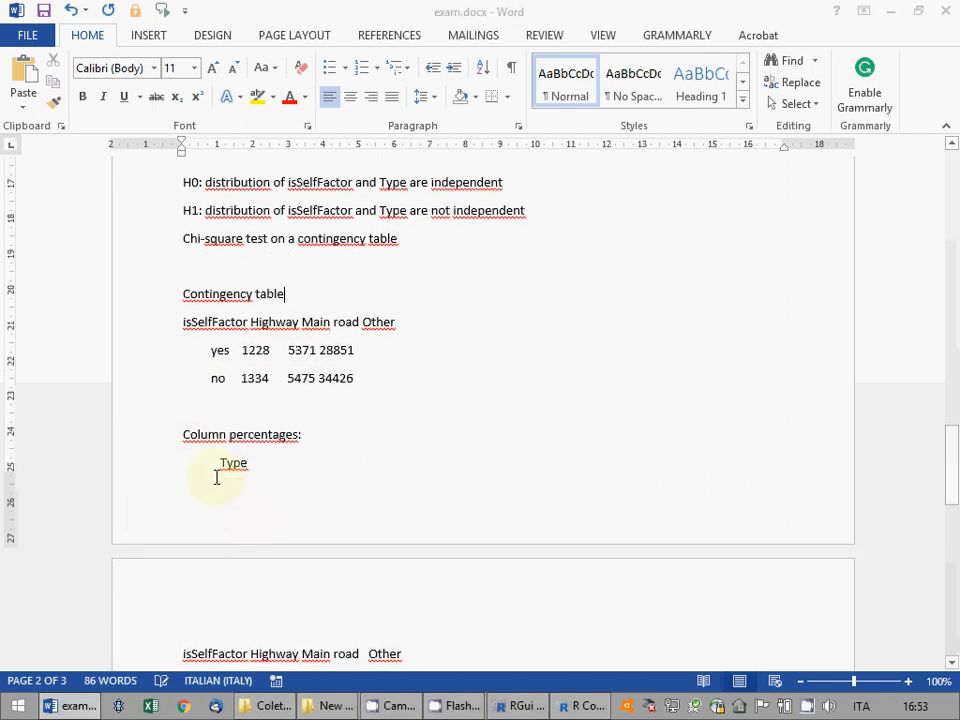
pyautogui.click(158, 477)
pyautogui.press('Delete')
pyautogui.scroll(-3, 253, 470)
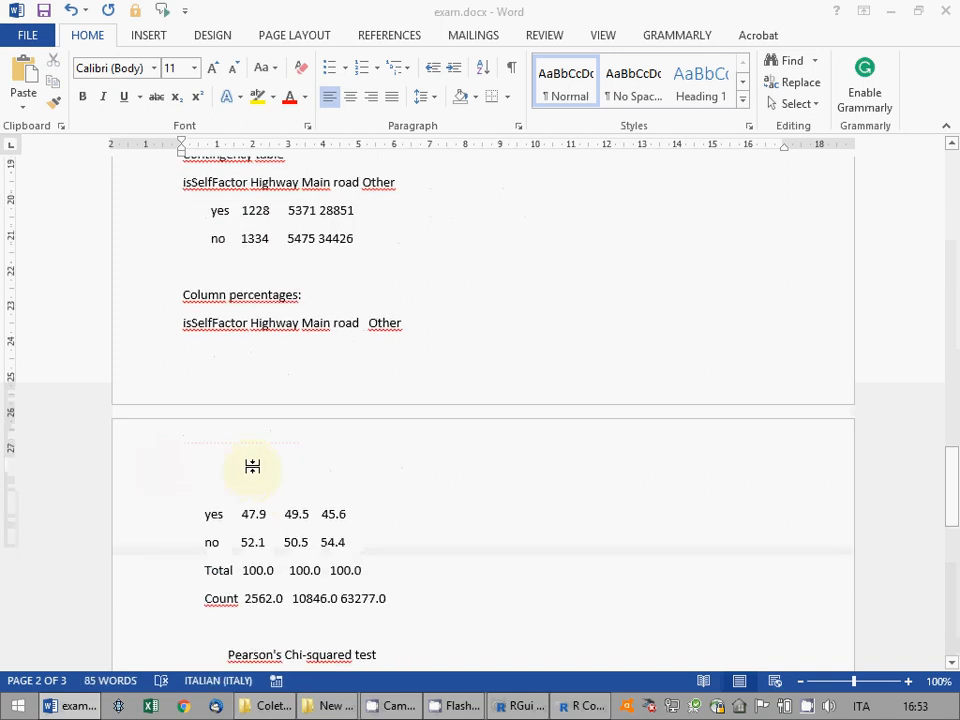
pyautogui.scroll(1, 197, 377)
pyautogui.press('Return')
pyautogui.press('Return')
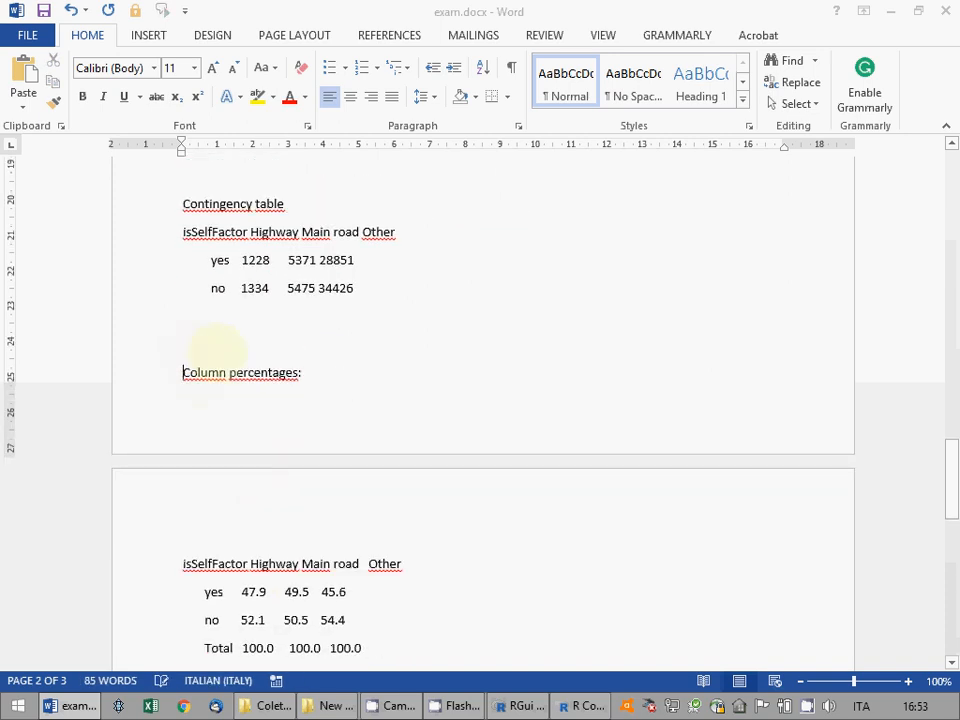
# Delete the Count row from the column percentages table
pyautogui.scroll(-4, 244, 377)
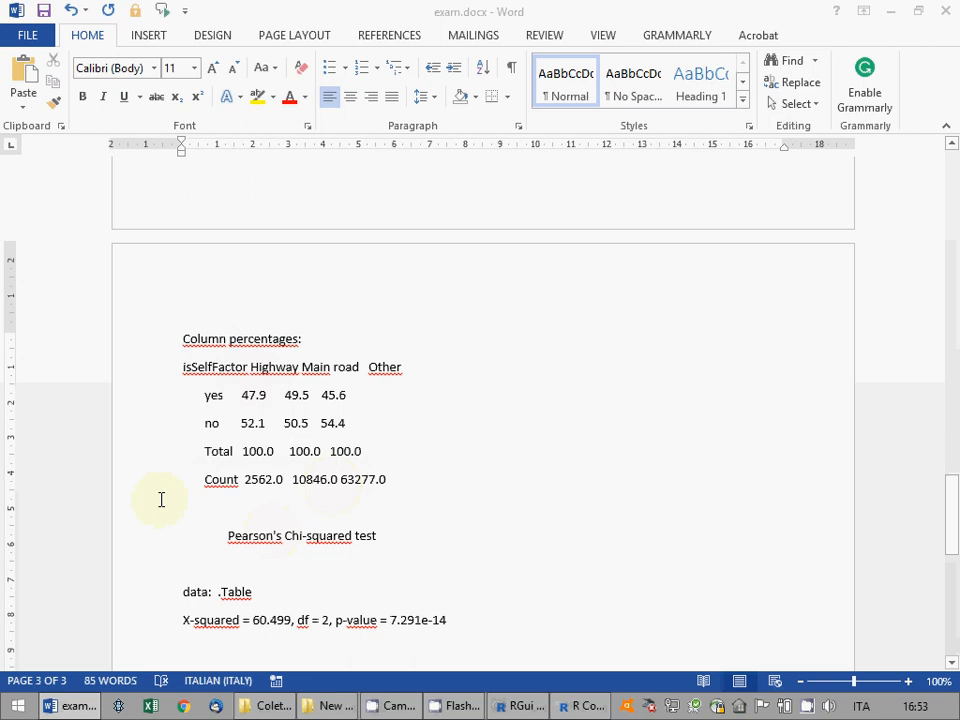
pyautogui.click(165, 490)
pyautogui.click(200, 507)
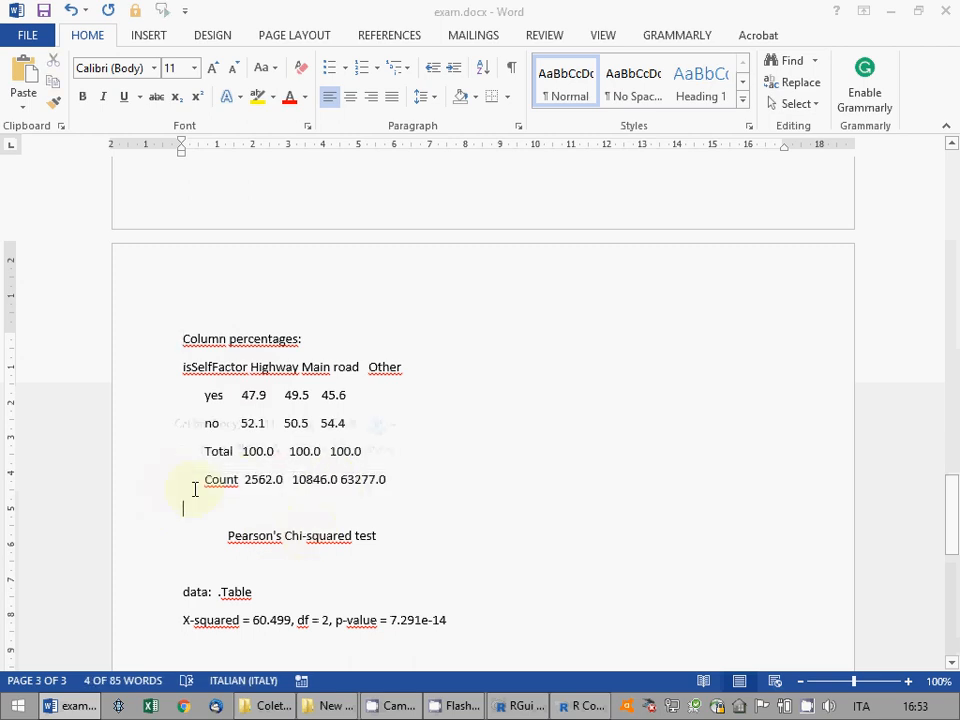
pyautogui.click(160, 497)
pyautogui.press('Delete')
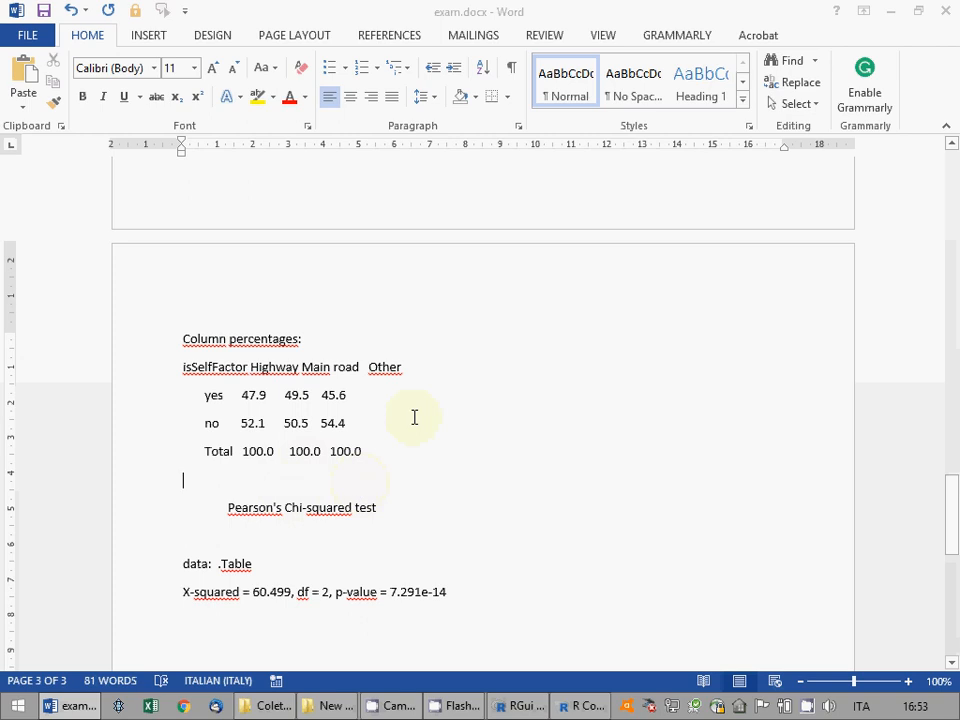
# Below the column percentages table, start an interpretation line with "On highways 52.1% of prices refer to non self services,"
pyautogui.press('Return')
pyautogui.write('For')
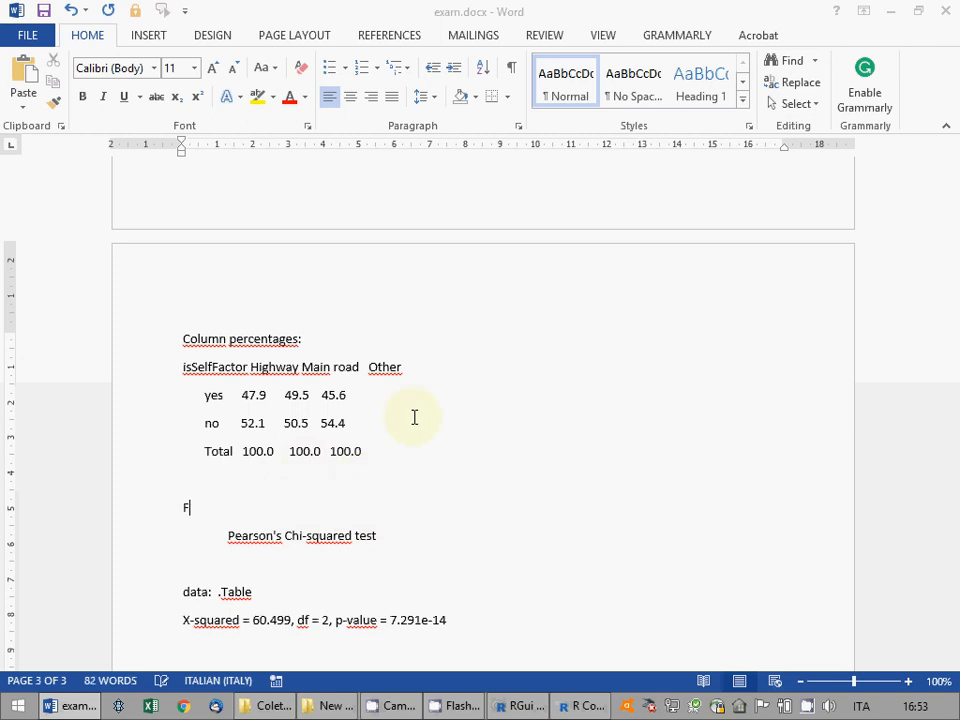
pyautogui.press('BackSpace')
pyautogui.press('BackSpace')
pyautogui.press('BackSpace')
pyautogui.write('On highways')
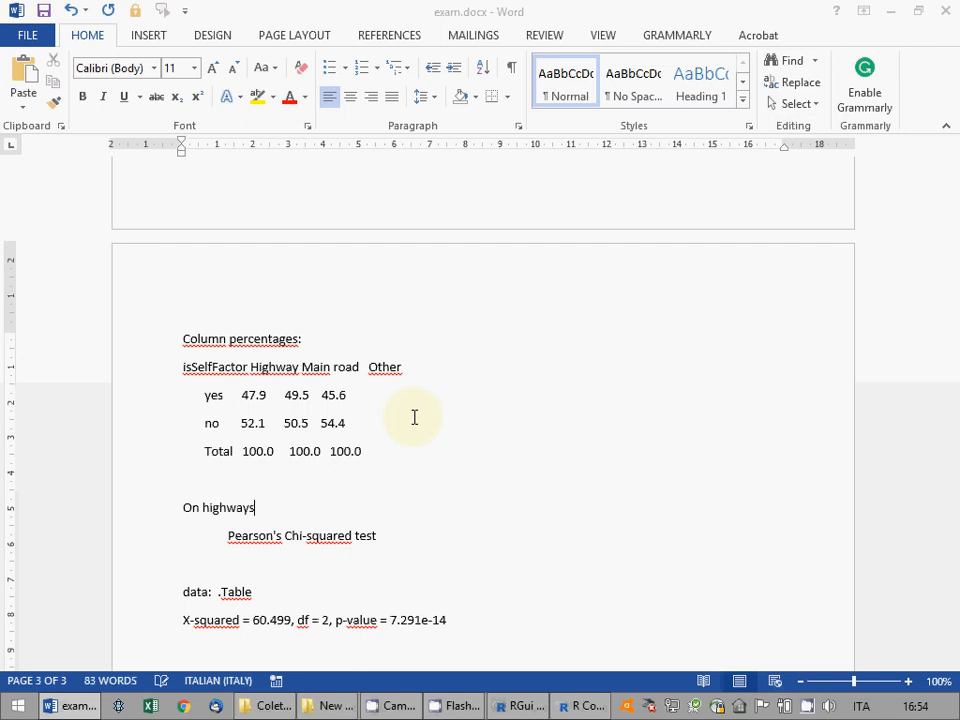
pyautogui.write(' 52.1% of price')
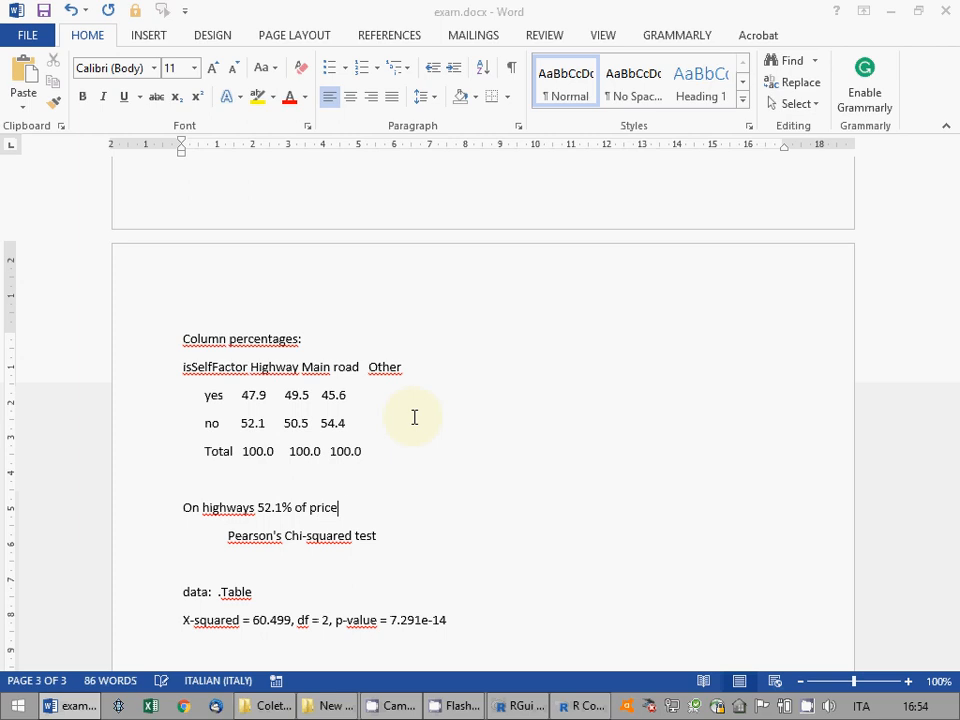
pyautogui.write('s refer to non self ')
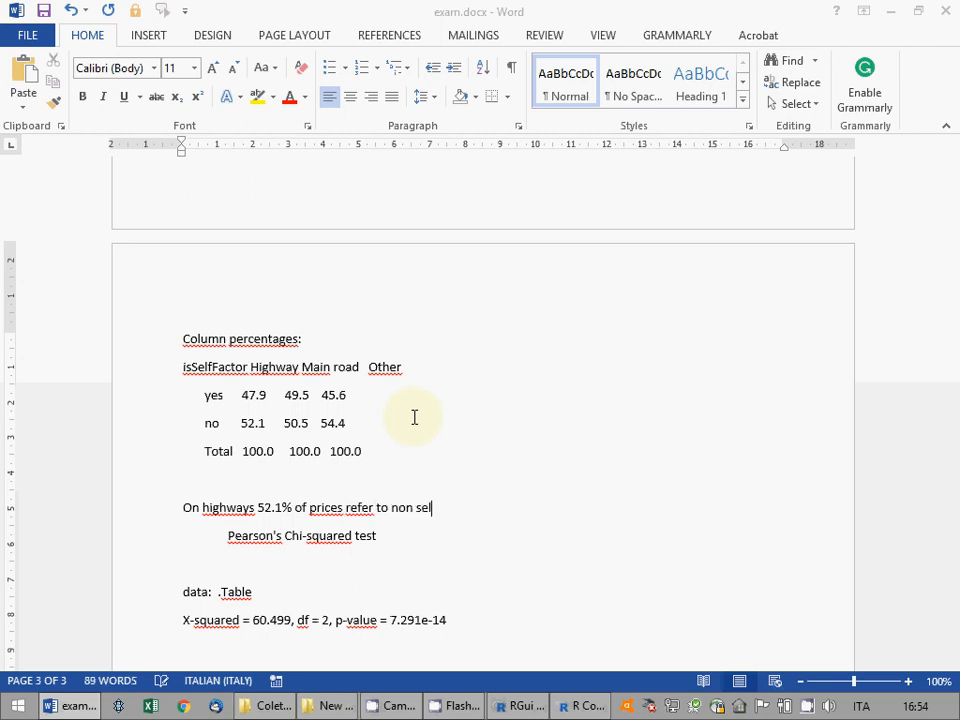
pyautogui.write('services, on ma')
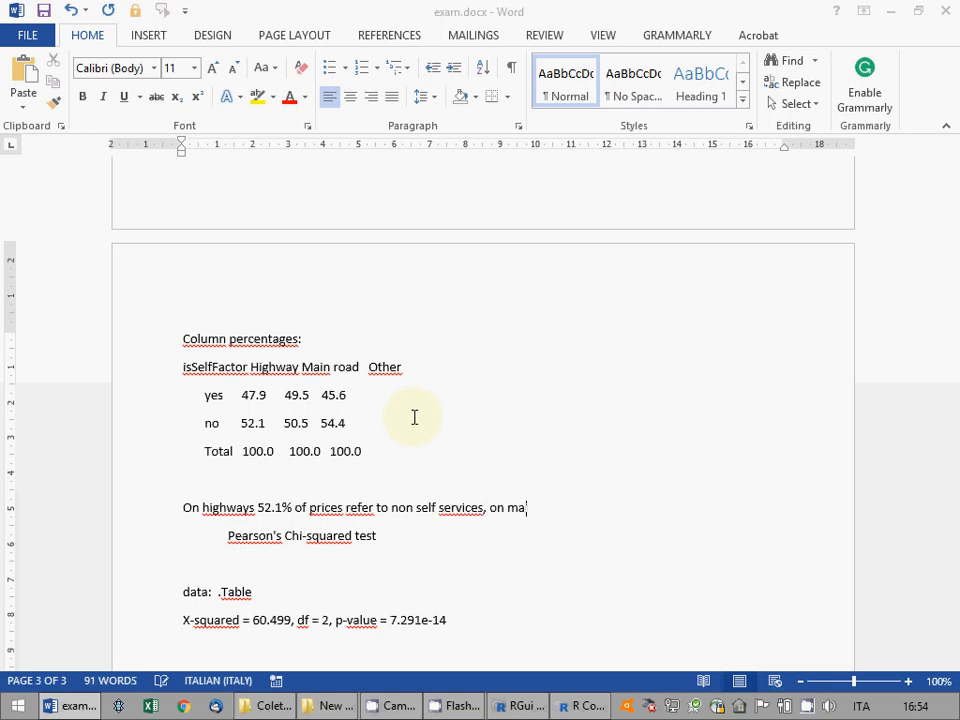
# Finish the interpretation sentence with "on main roads only 50.5%, on other roads 54.4% refer to non self-services"
pyautogui.write('in roads only 50')
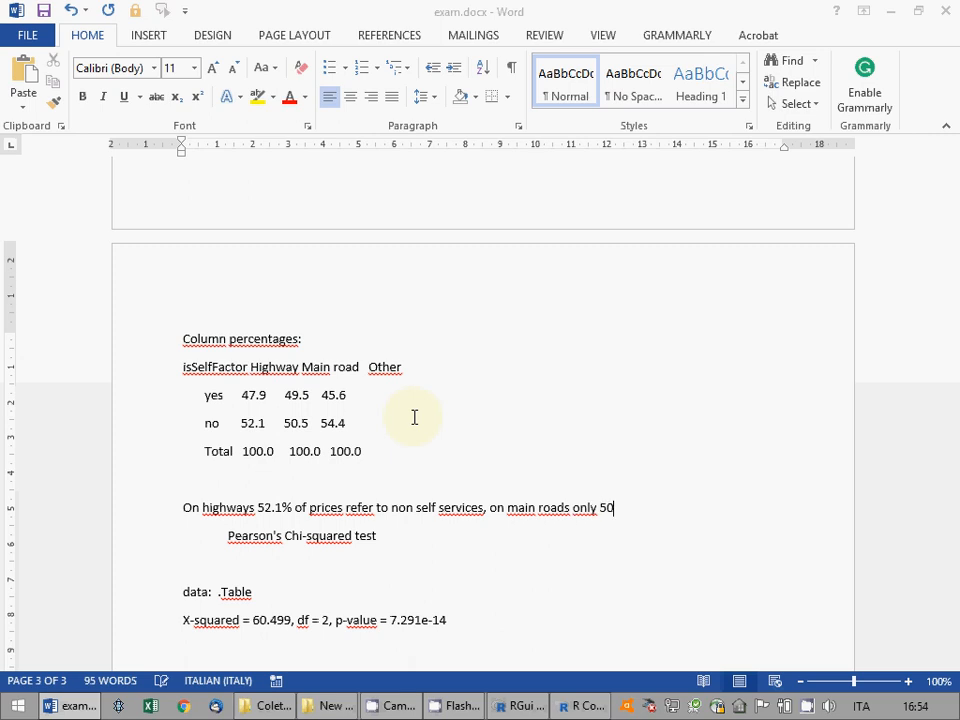
pyautogui.write('.5%, on other roads')
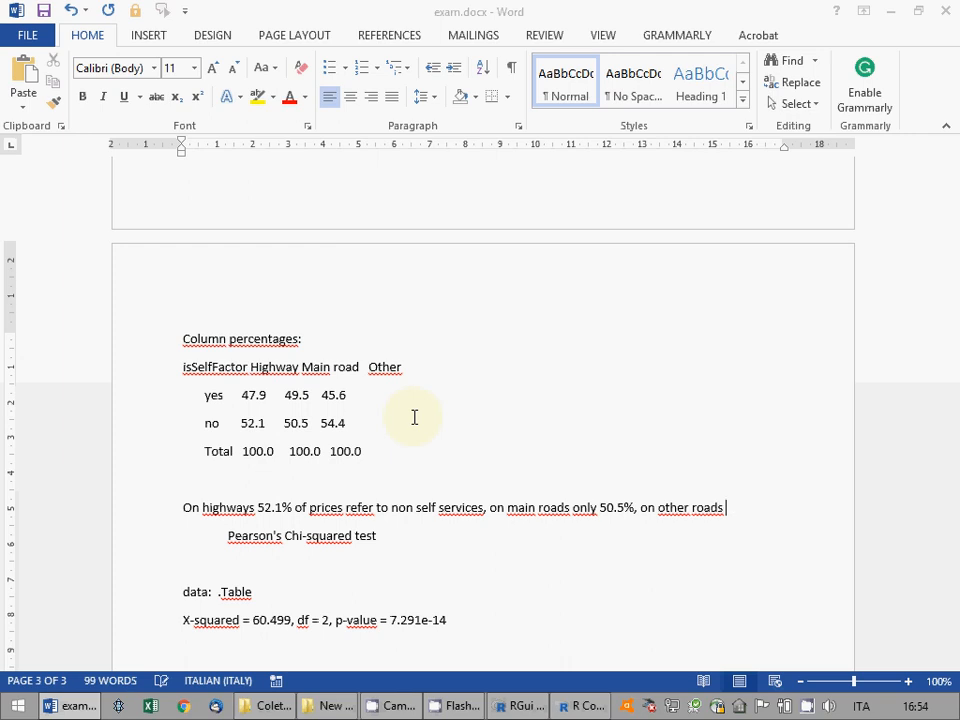
pyautogui.write(' 54.')
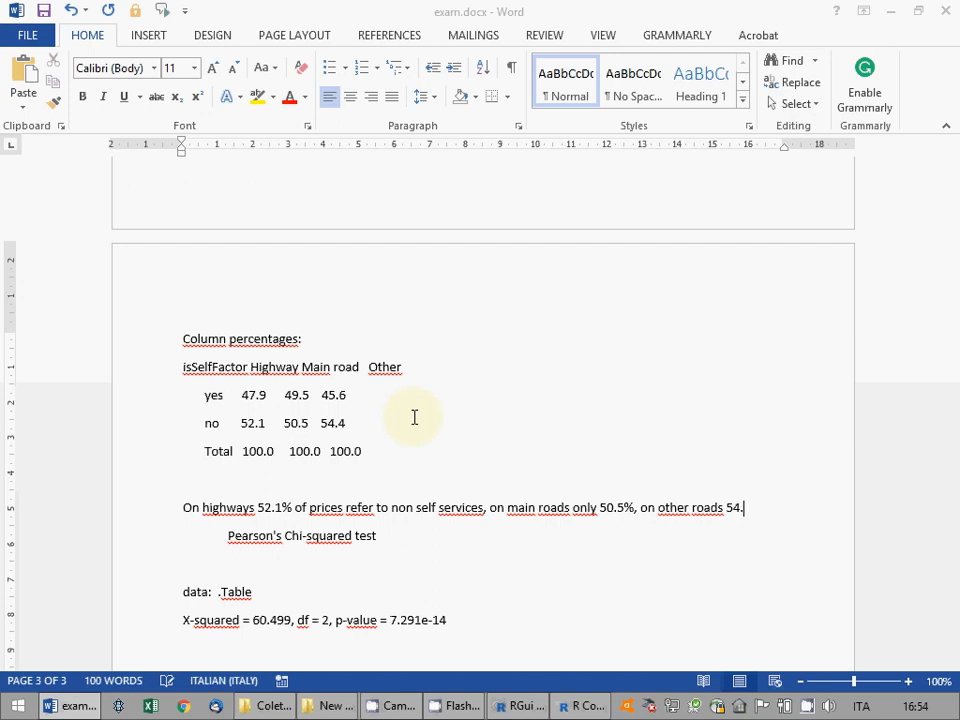
pyautogui.write('4% refers ')
pyautogui.write('to')
pyautogui.press('BackSpace')
pyautogui.press('BackSpace')
pyautogui.press('BackSpace')
pyautogui.press('BackSpace')
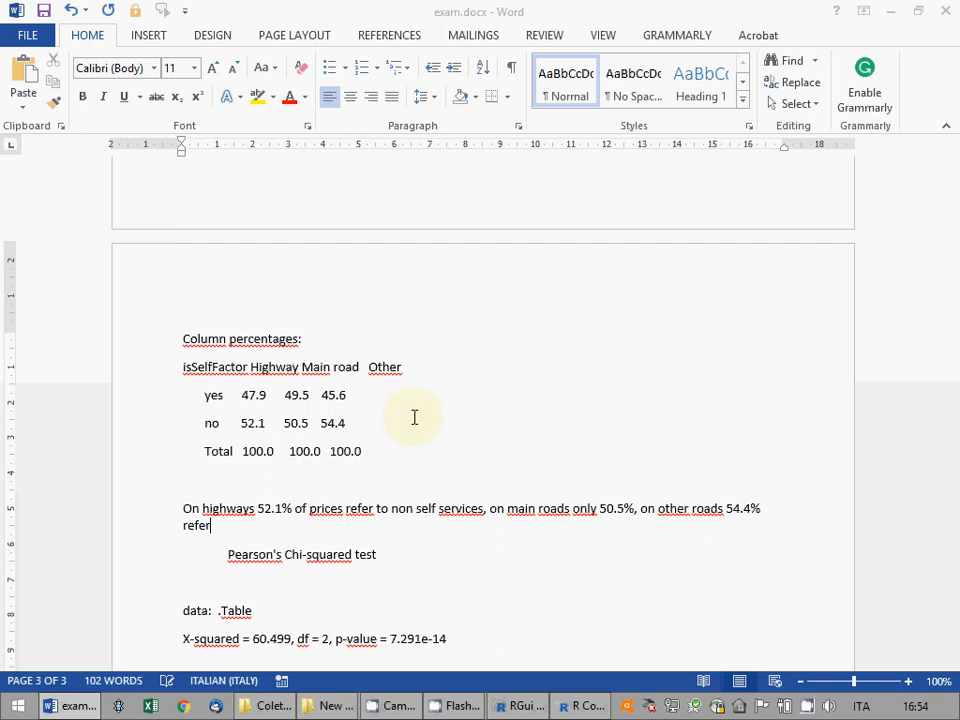
pyautogui.write('to non self-services')
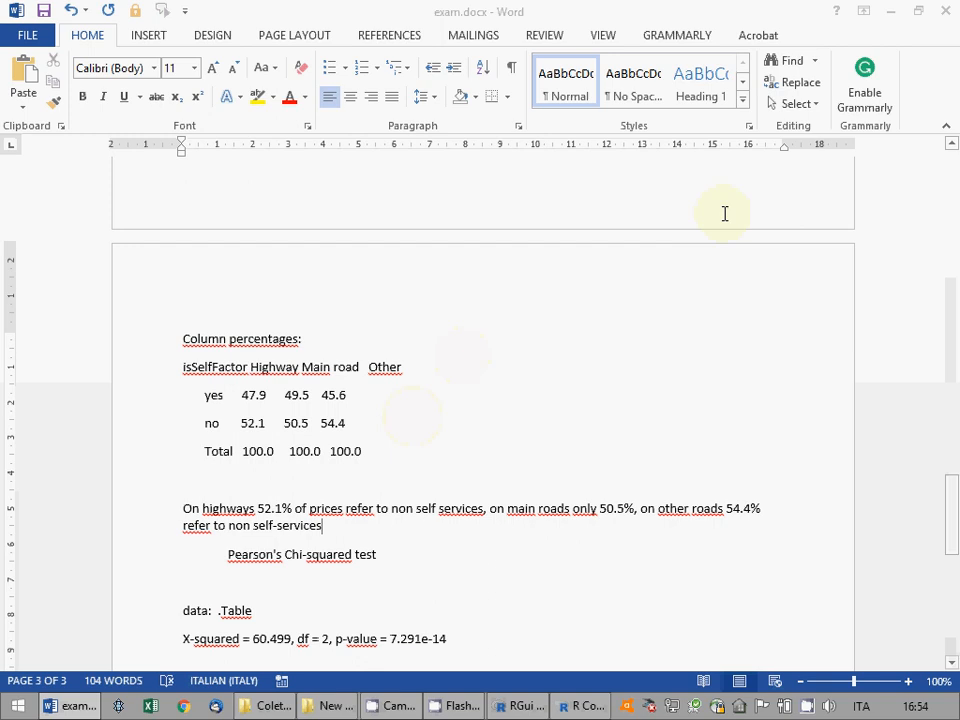
# Set the proofing language of the whole document to English (United Kingdom)
pyautogui.click(797, 103)
pyautogui.click(776, 128)
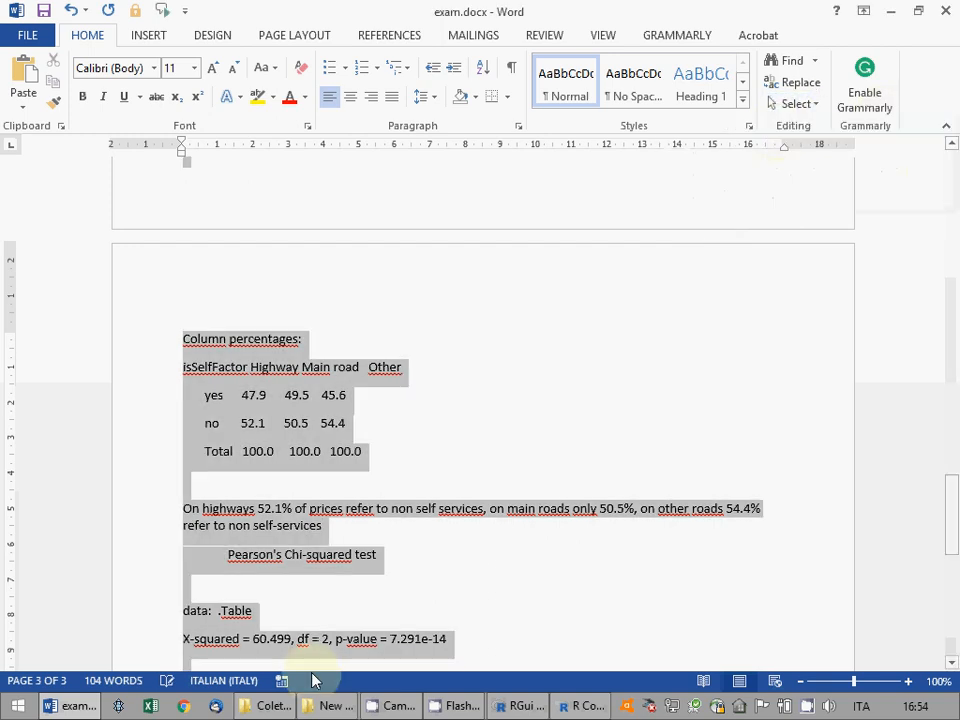
pyautogui.click(224, 680)
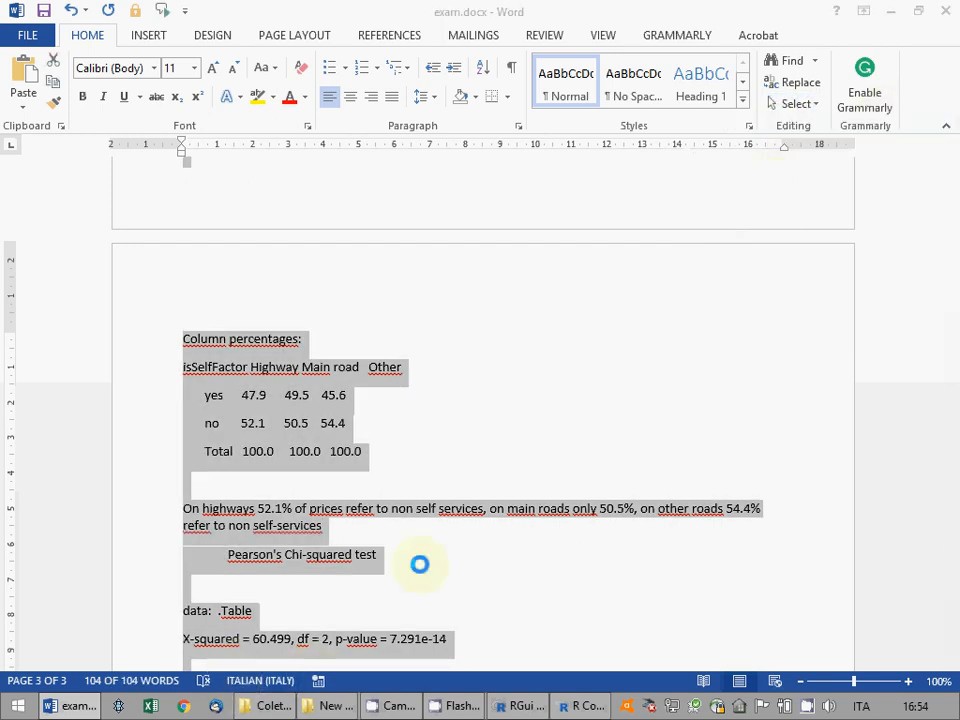
pyautogui.click(375, 248)
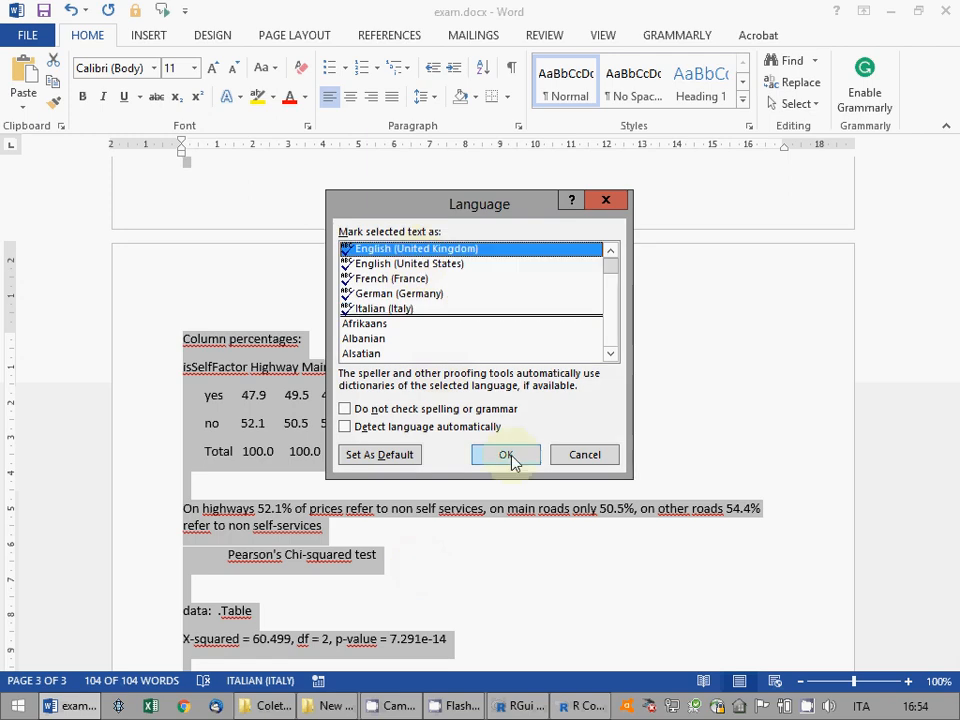
pyautogui.click(510, 458)
pyautogui.click(424, 532)
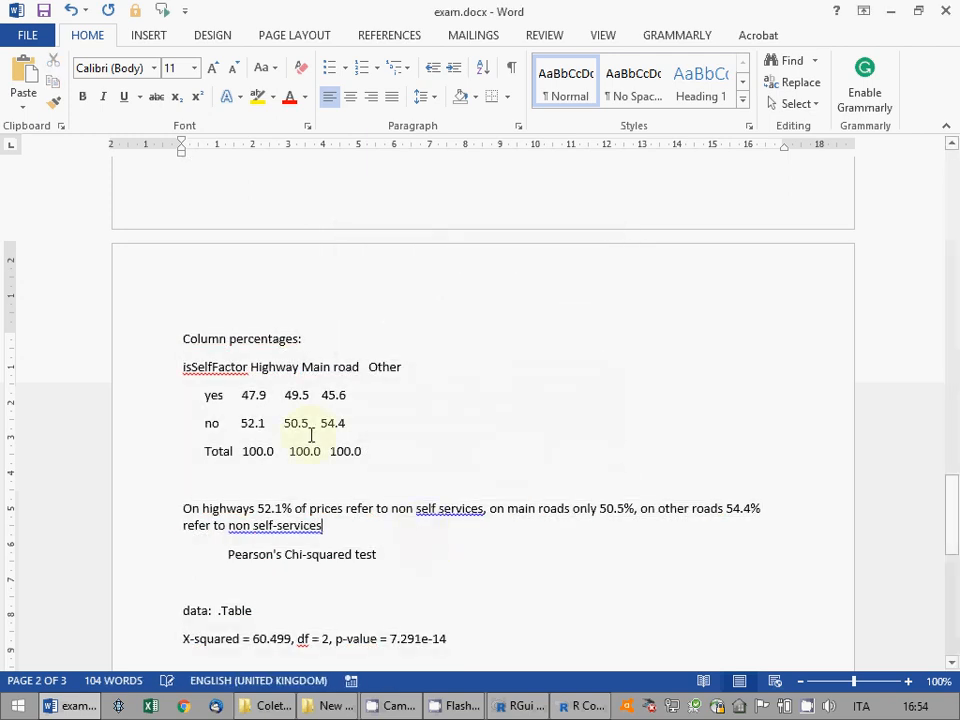
# Accept the suggested corrections "self-services" for the first flagged phrase and "non-self-services" for the second, and save the document
pyautogui.rightClick(448, 510)
pyautogui.click(531, 537)
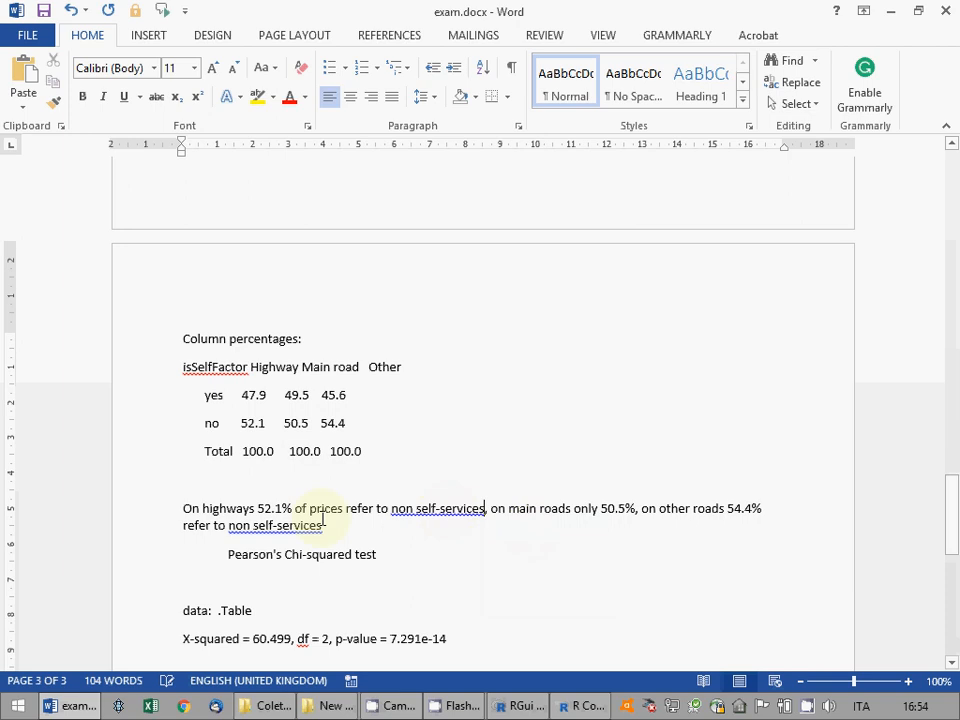
pyautogui.rightClick(282, 530)
pyautogui.click(366, 549)
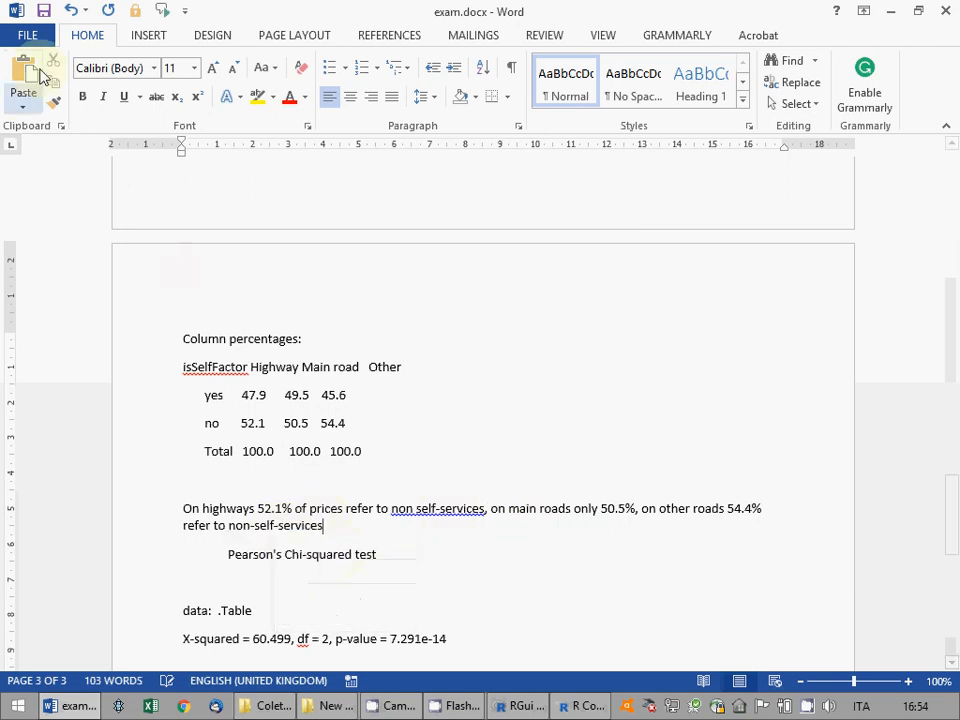
pyautogui.click(44, 11)
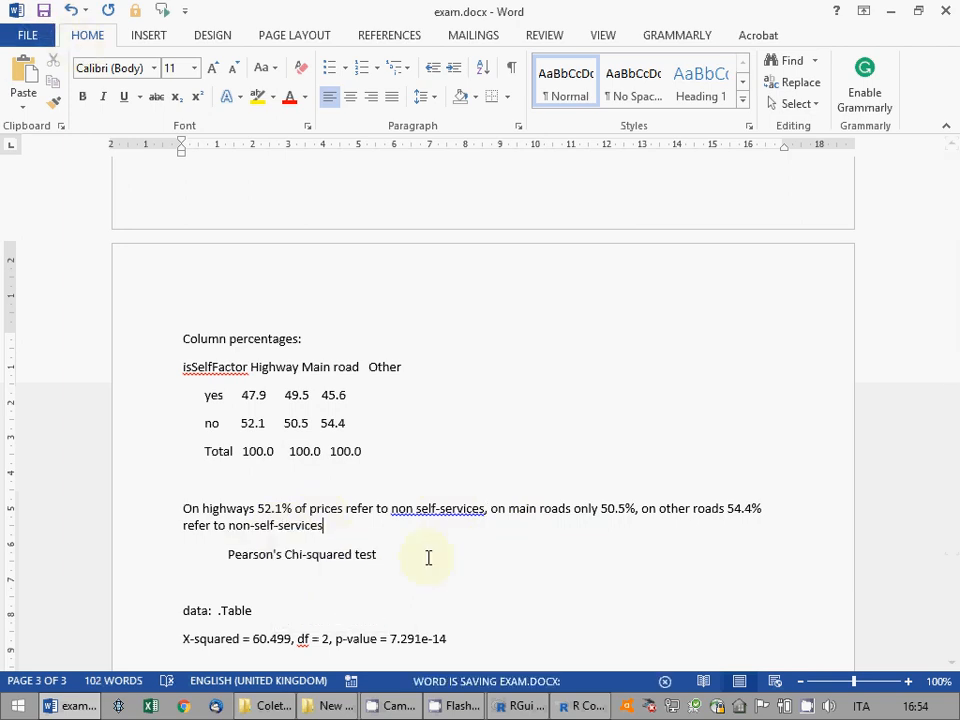
# Delete the blank line and the "data: .Table" line under the Pearson's Chi-squared test heading
pyautogui.click(426, 568)
pyautogui.press('Delete')
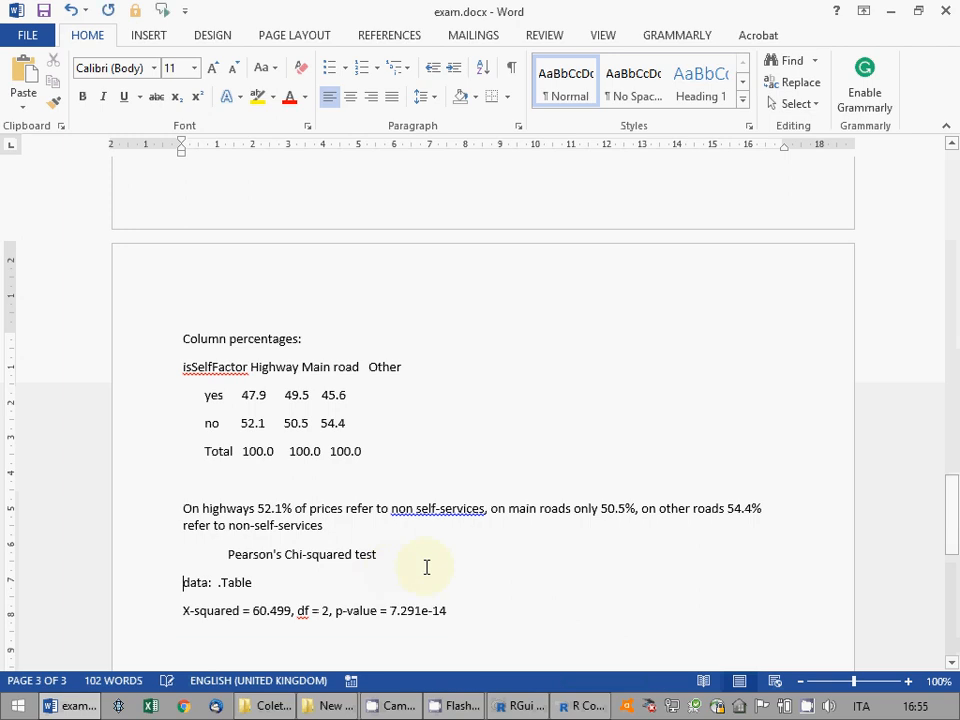
pyautogui.hotkey('shift', 'Down')
pyautogui.press('Delete')
# Below the chi-squared result line, write "Sign << 0.05 → H0 is rejected →"
pyautogui.press('Down')
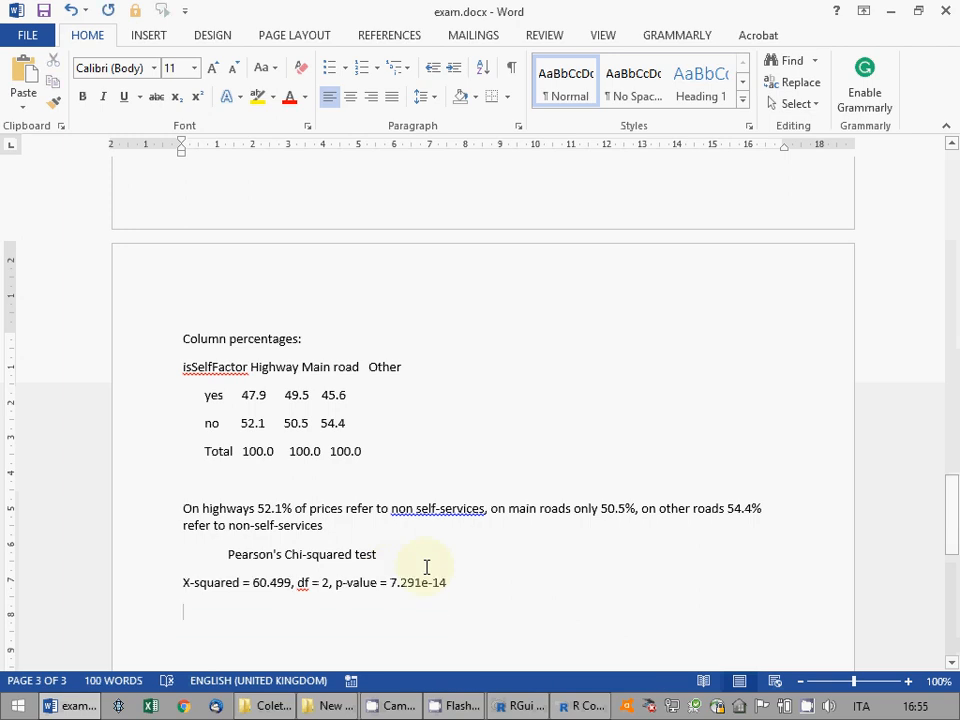
pyautogui.write('sign')
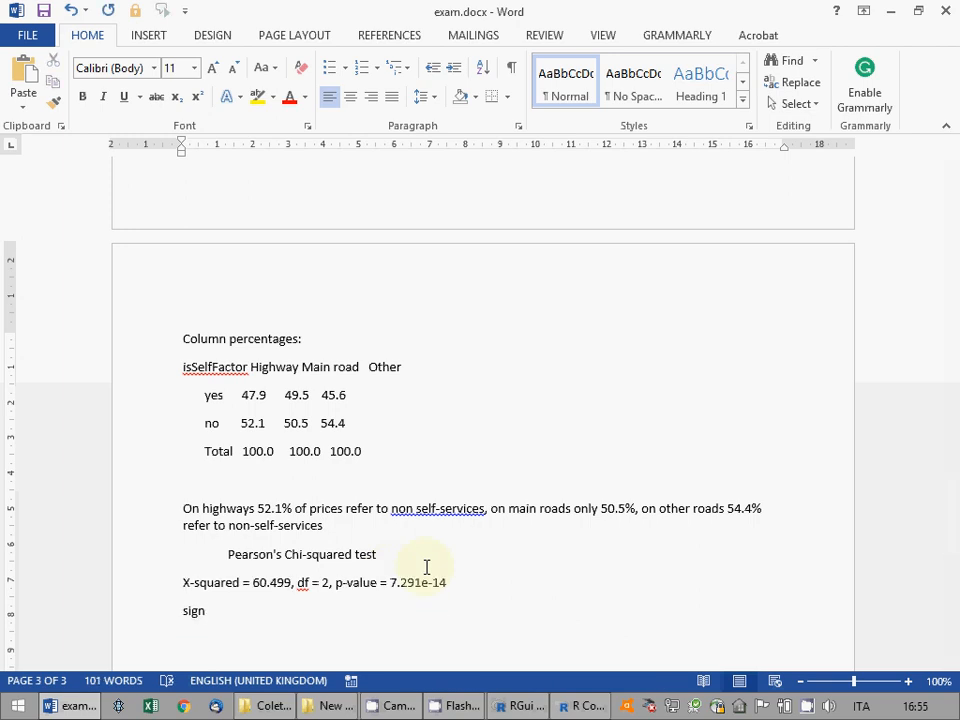
pyautogui.write(' << 0')
pyautogui.write('.05 --> ')
pyautogui.write('Ho')
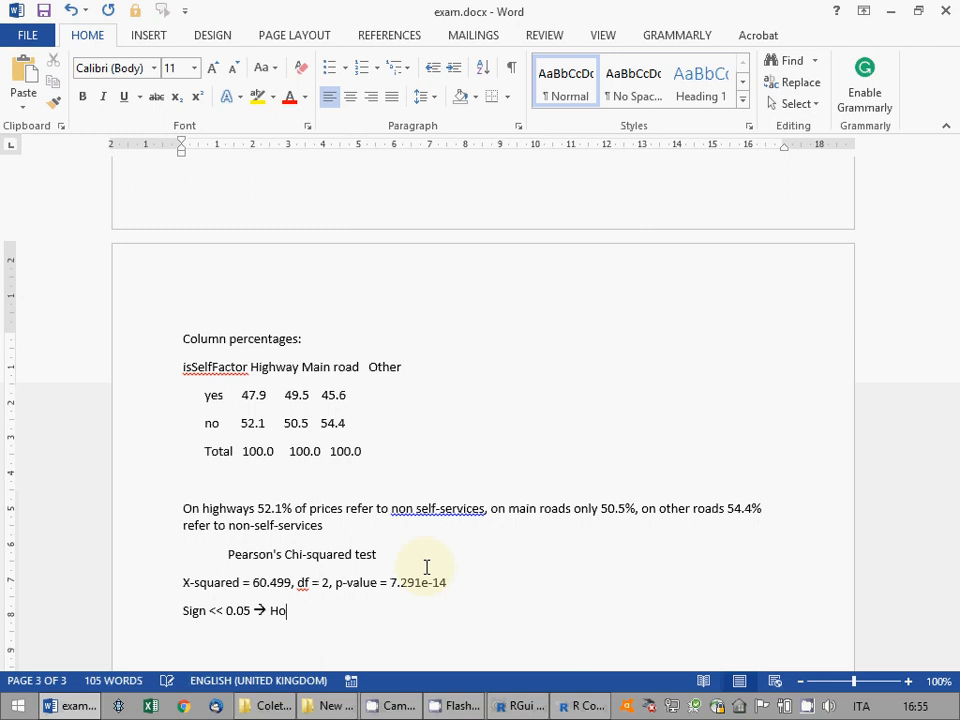
pyautogui.write(' (')
pyautogui.press('BackSpace')
pyautogui.press('BackSpace')
pyautogui.press('BackSpace')
pyautogui.write('0 is rejected')
pyautogui.write(' --> ')
# Complete the conclusion with "distribution of isSelfFactor is affected by road type.", add two new lines below it and save the document
pyautogui.write('distributio')
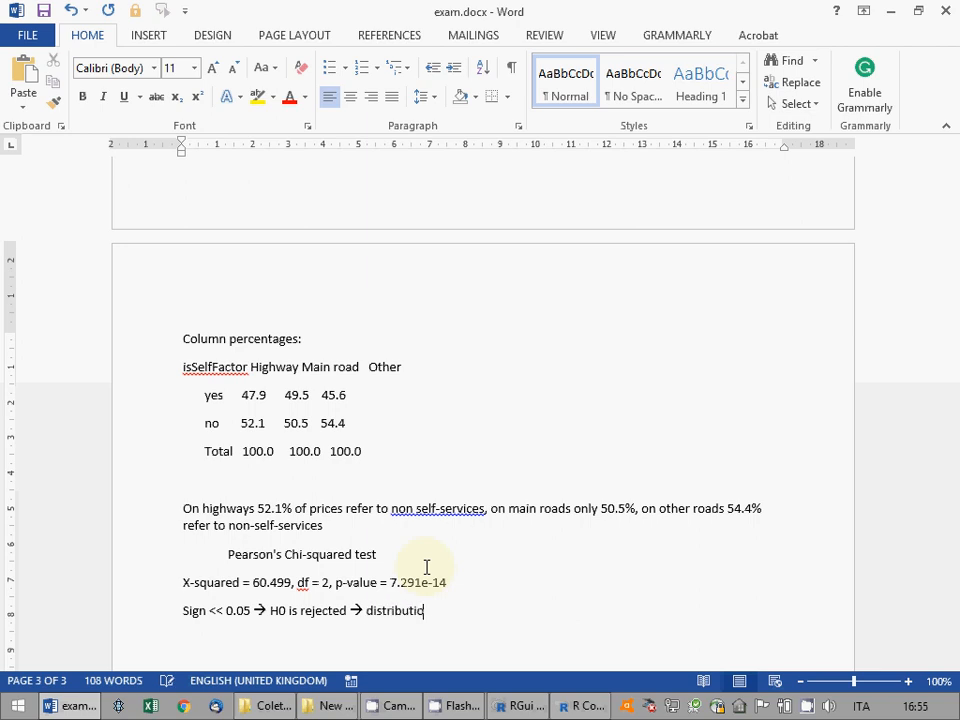
pyautogui.write('n of isSelfFactor is affec')
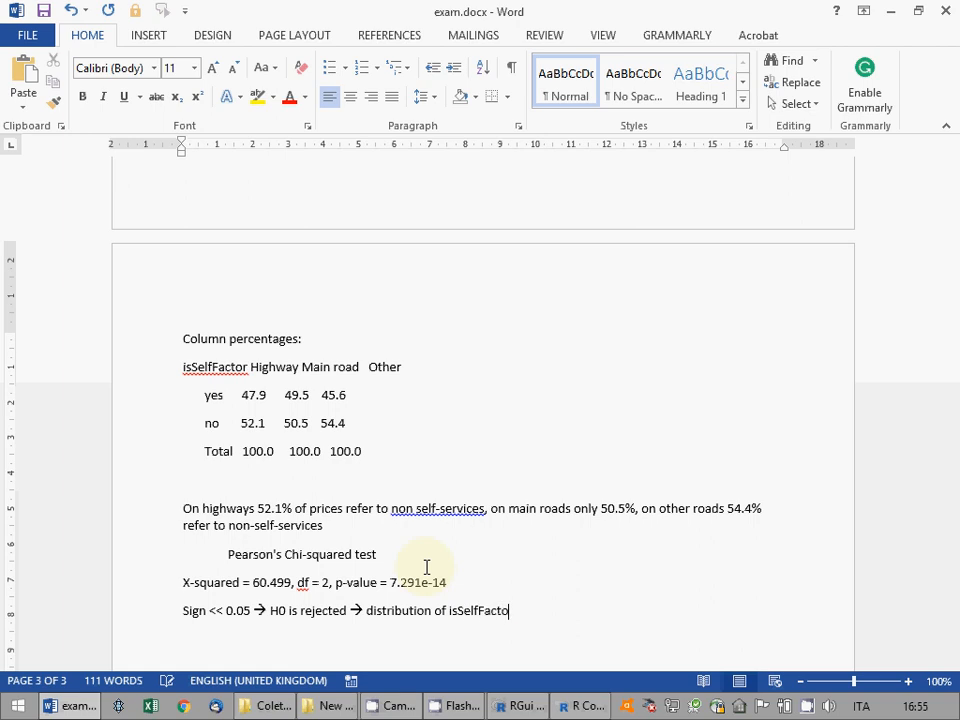
pyautogui.write('ted')
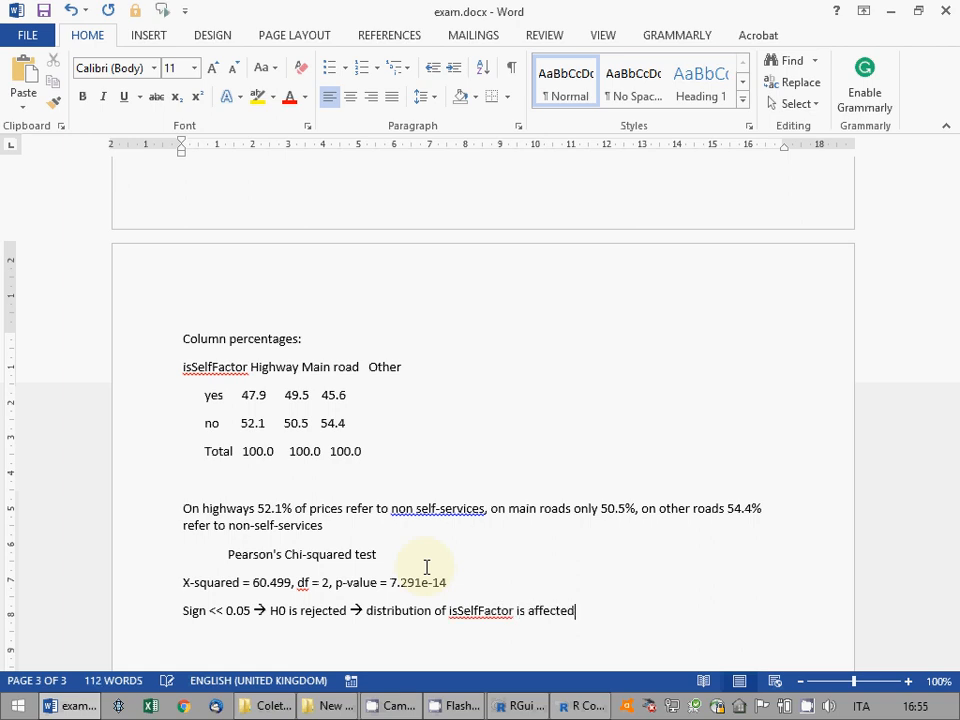
pyautogui.write(' by road type.')
pyautogui.press('Return')
pyautogui.press('Return')
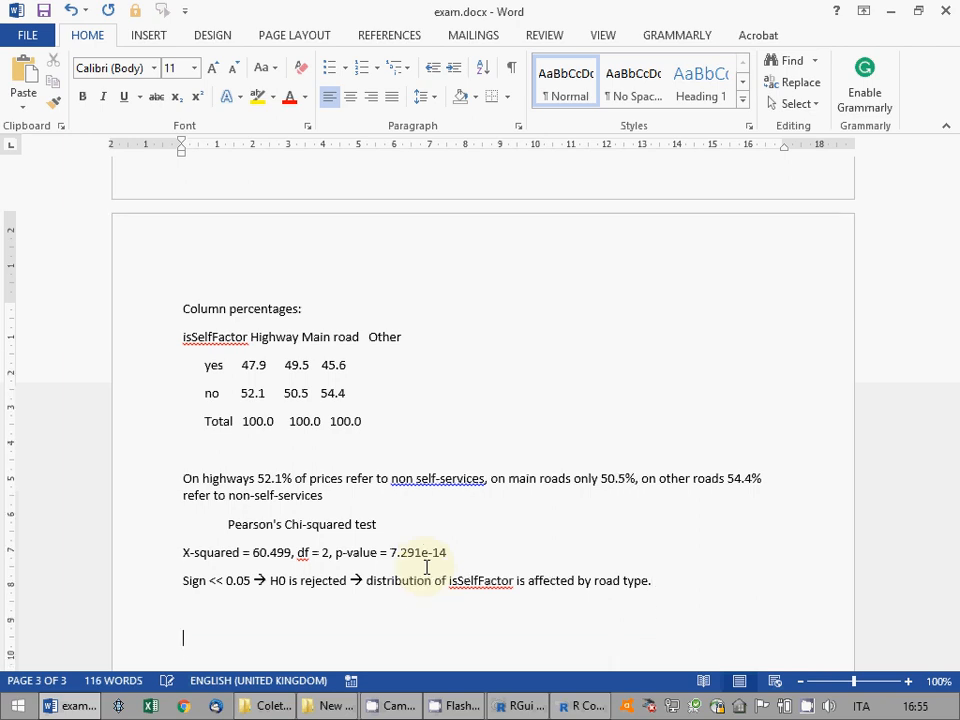
pyautogui.hotkey('ctrl', 's')
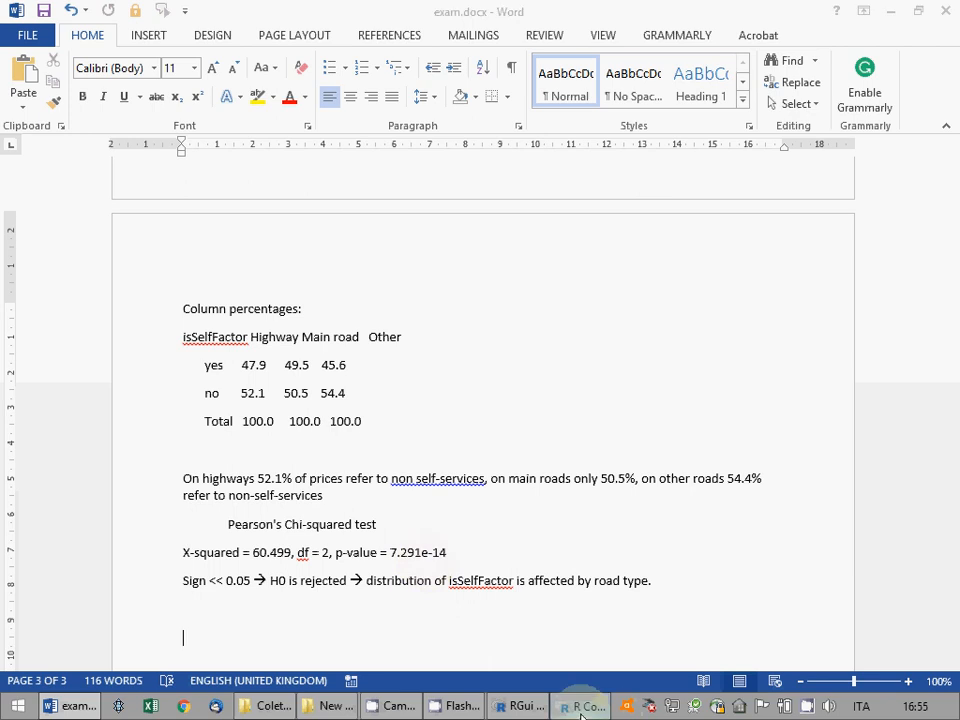
# Switch to R Commander and create a boxplot of Price grouped by Type with the default options
pyautogui.hotkey('alt', 'Tab')
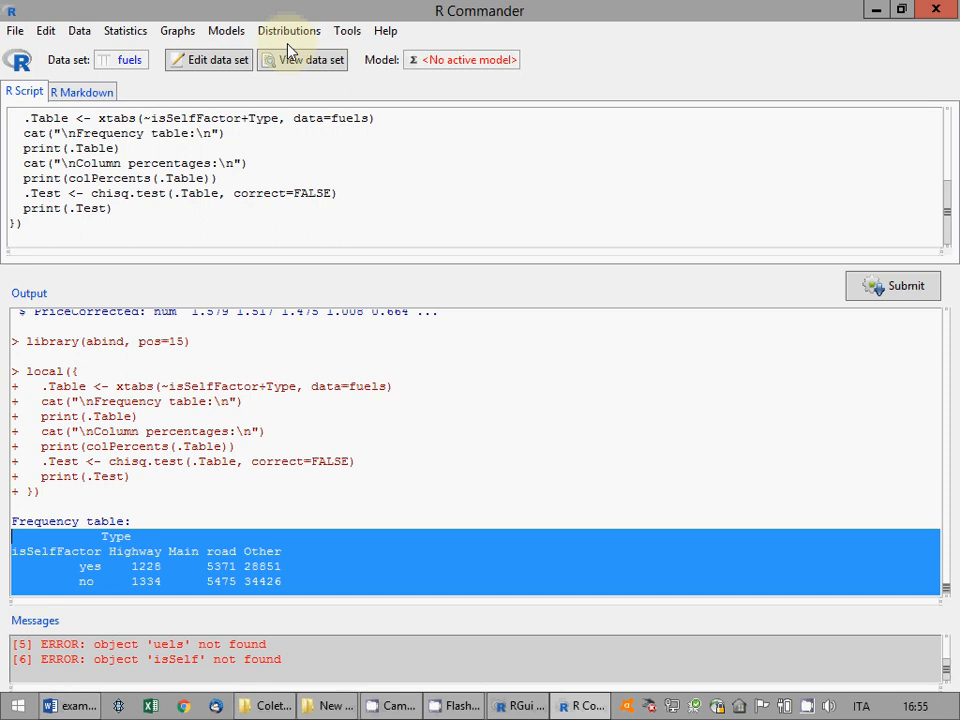
pyautogui.click(182, 30)
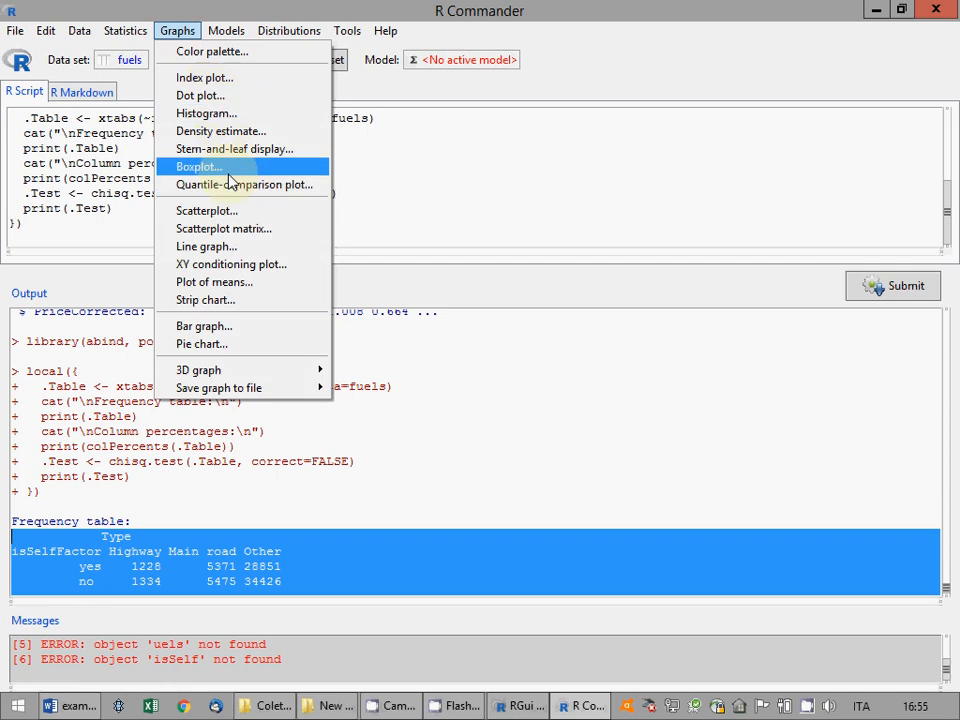
pyautogui.click(200, 166)
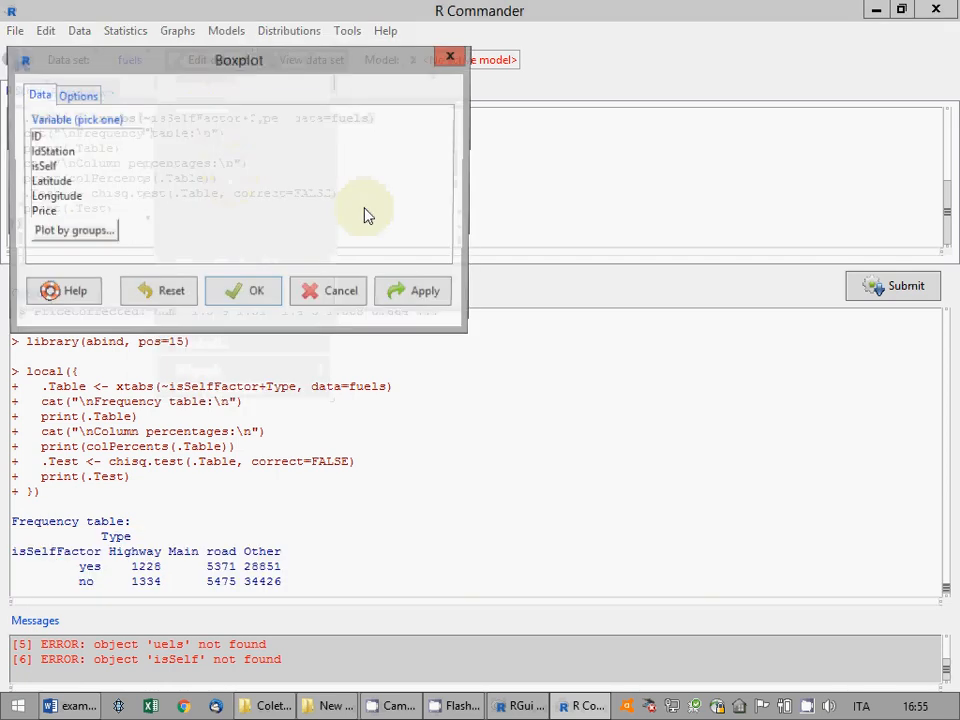
pyautogui.click(86, 232)
pyautogui.click(64, 187)
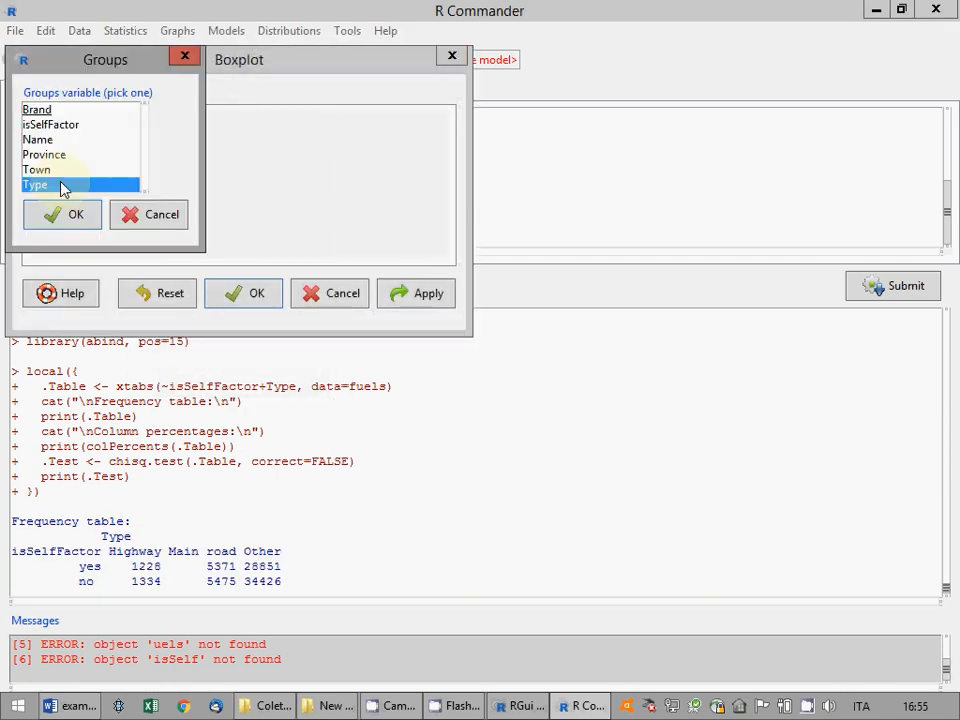
pyautogui.click(80, 210)
pyautogui.click(62, 212)
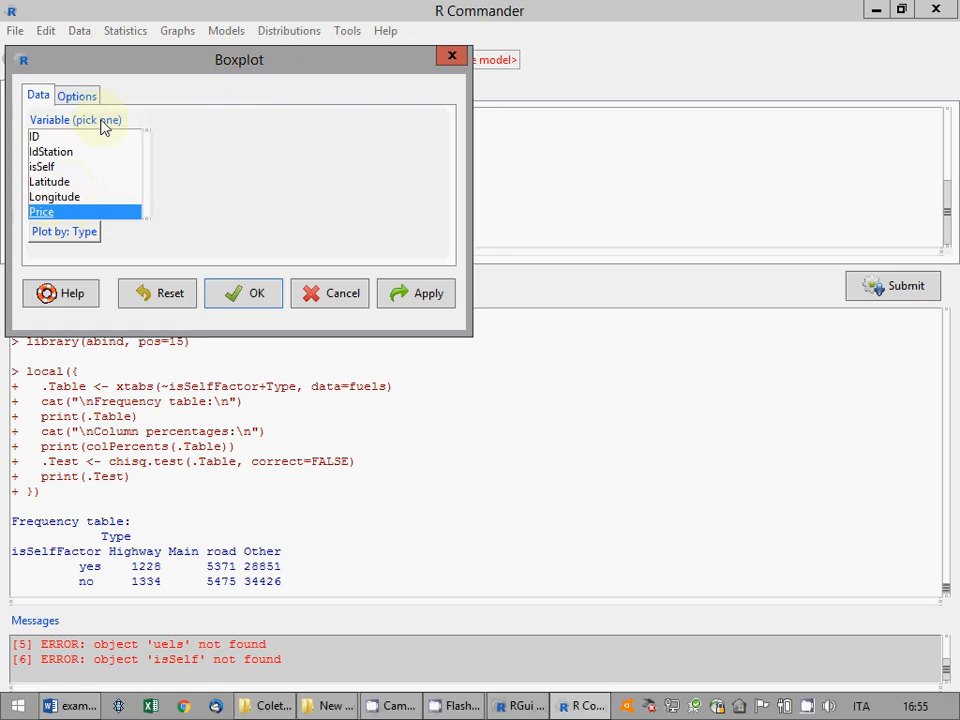
pyautogui.click(64, 99)
pyautogui.click(47, 99)
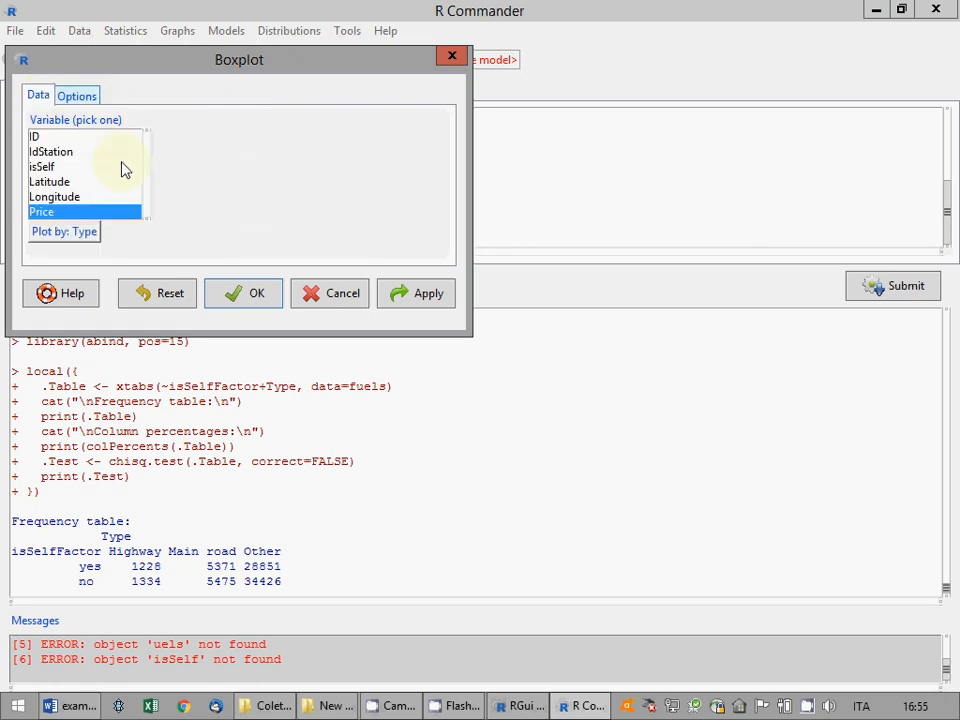
pyautogui.click(247, 293)
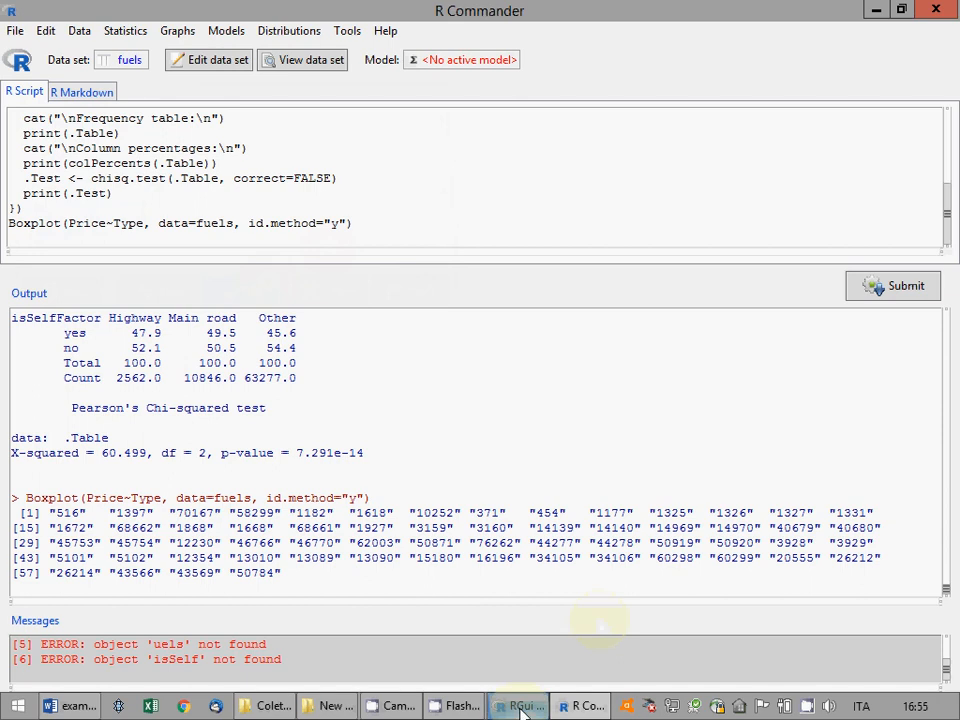
# View the Price by Type boxplot in RGui, close the graph window and return to R Commander
pyautogui.click(518, 708)
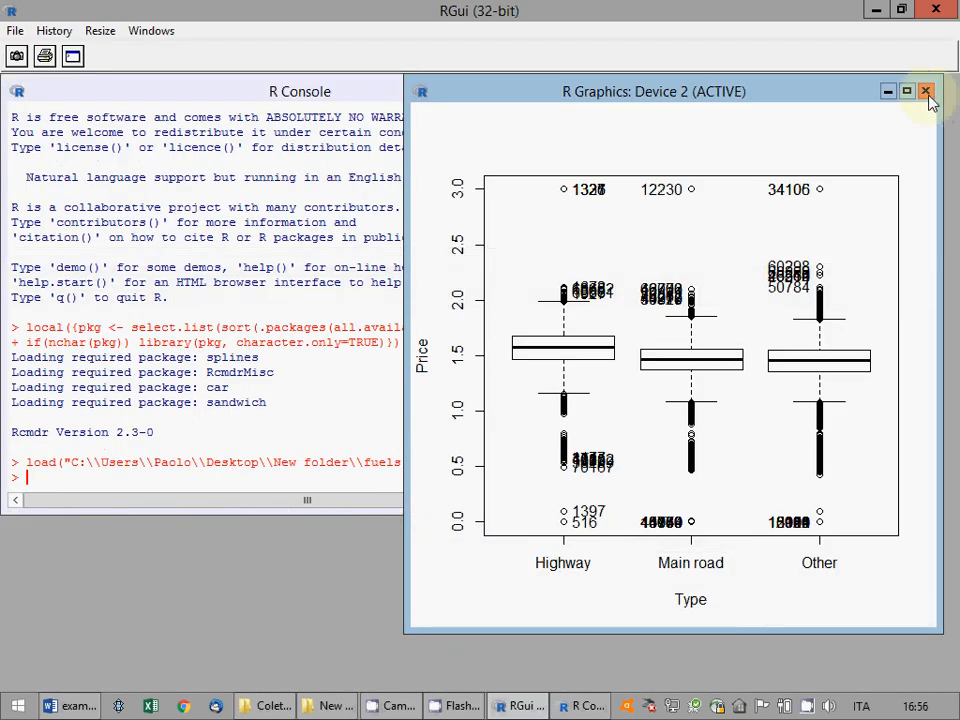
pyautogui.click(926, 93)
pyautogui.click(584, 706)
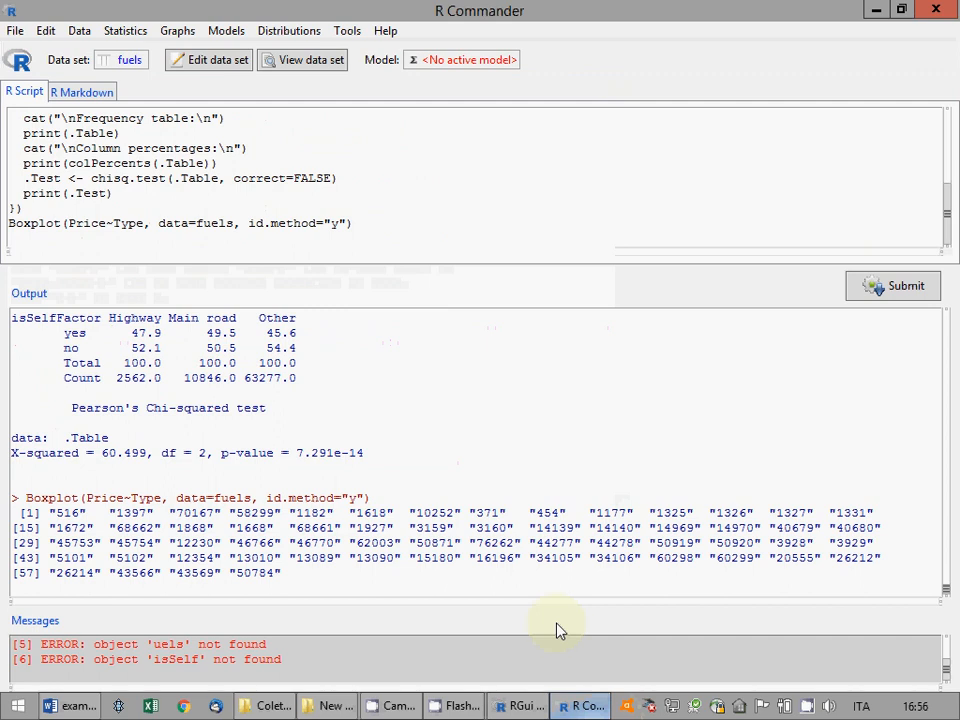
# Add the argument col=c("green","blue","grey") to the Price~Type Boxplot command in the script and run that line
pyautogui.click(349, 228)
pyautogui.write(', col=')
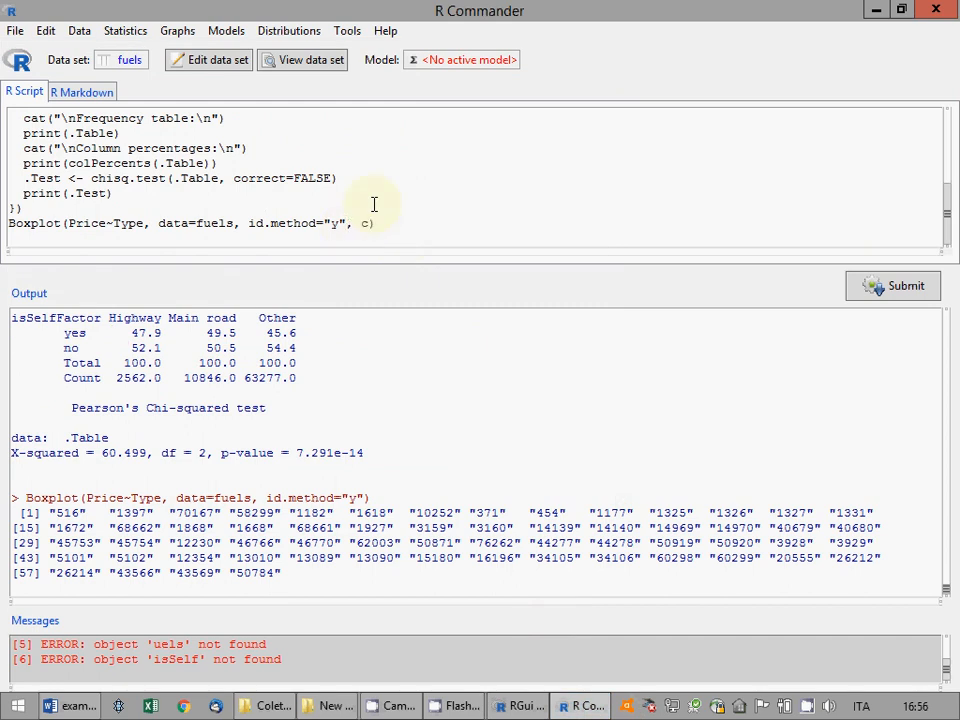
pyautogui.write('C()')
pyautogui.press('Left')
pyautogui.press('Left')
pyautogui.press('BackSpace')
pyautogui.write('c("green","blue","')
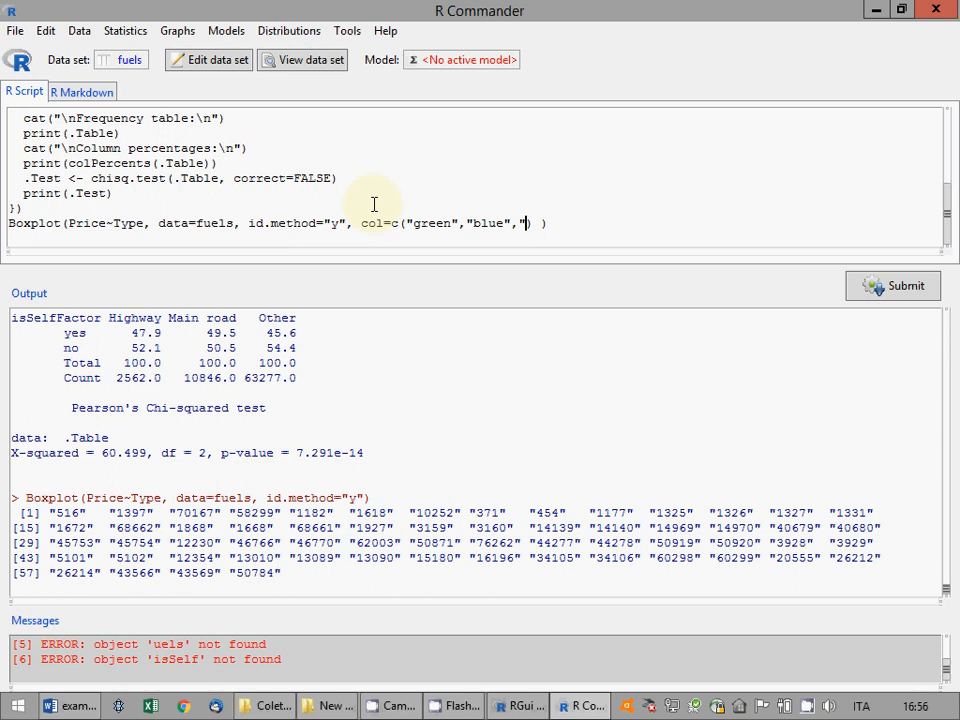
pyautogui.write('grey"')
pyautogui.moveTo(590, 223); pyautogui.dragTo(5, 224)
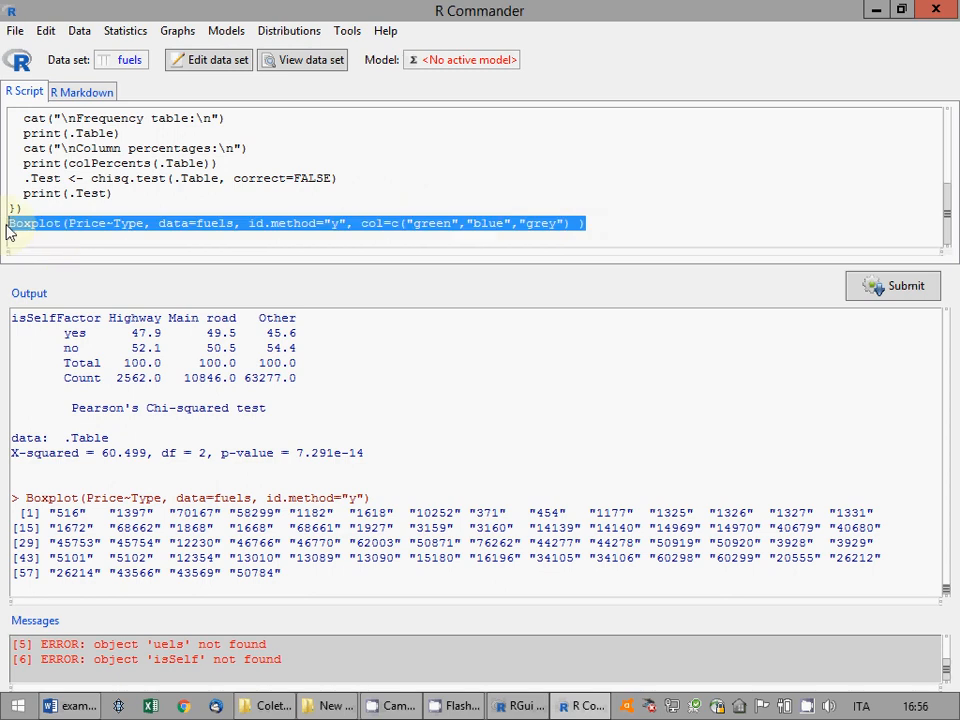
pyautogui.click(882, 290)
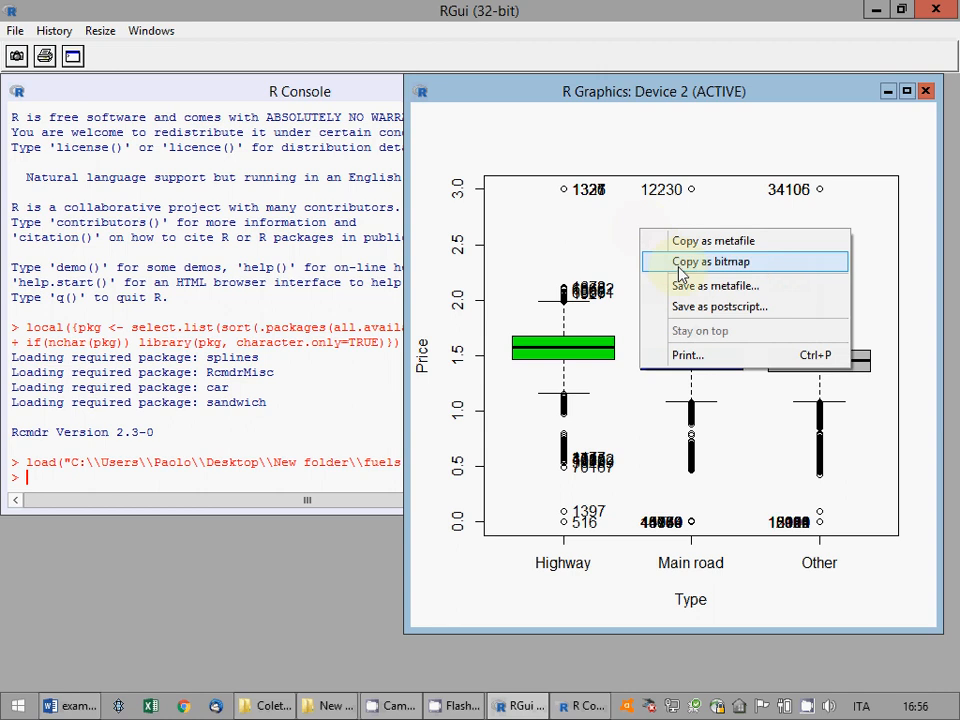
# Copy the coloured boxplot as a bitmap, paste it at the end of exam.docx in Word and save the document
pyautogui.click(668, 263)
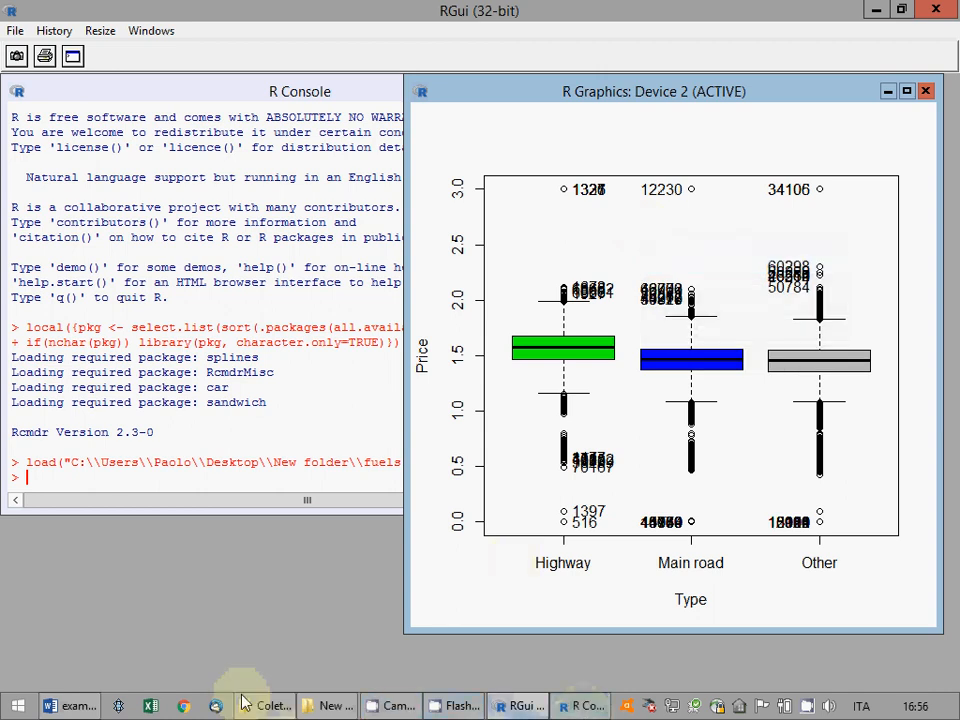
pyautogui.click(72, 706)
pyautogui.scroll(-5, 369, 579)
pyautogui.click(397, 414)
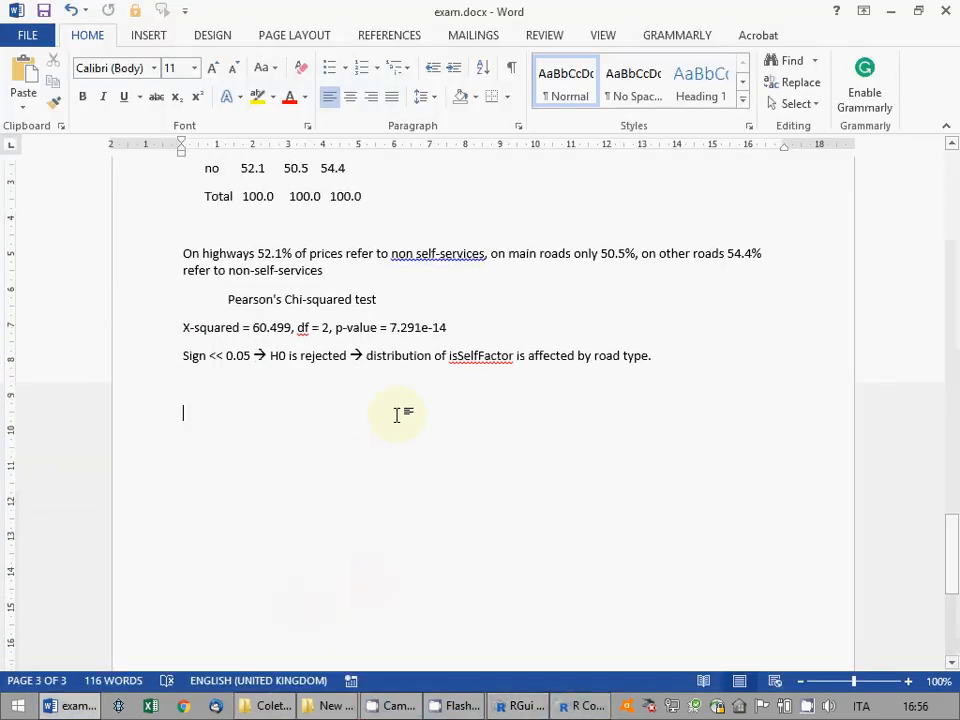
pyautogui.hotkey('ctrl', 'v')
pyautogui.scroll(-3, 402, 411)
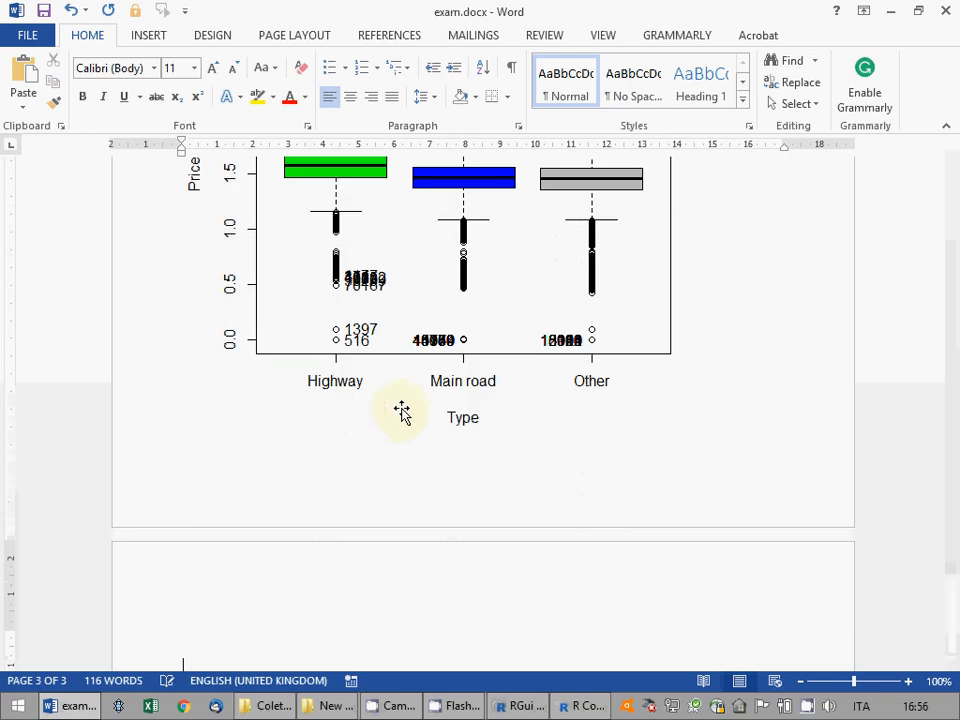
pyautogui.click(44, 12)
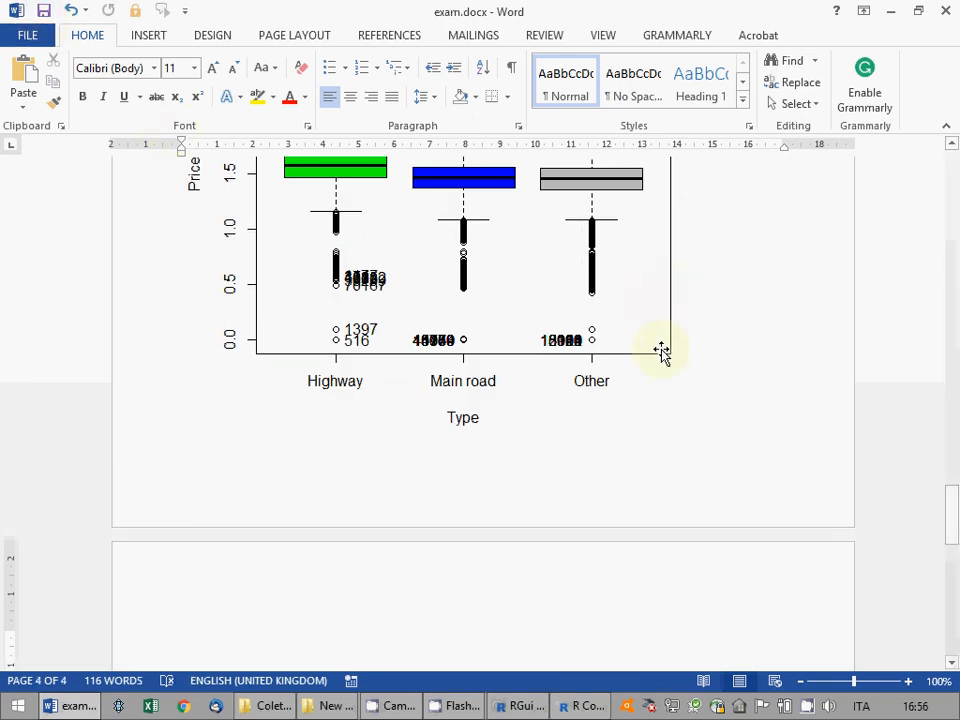
# Switch to R Commander and save the script as exam in the New folder on the Desktop
pyautogui.click(589, 705)
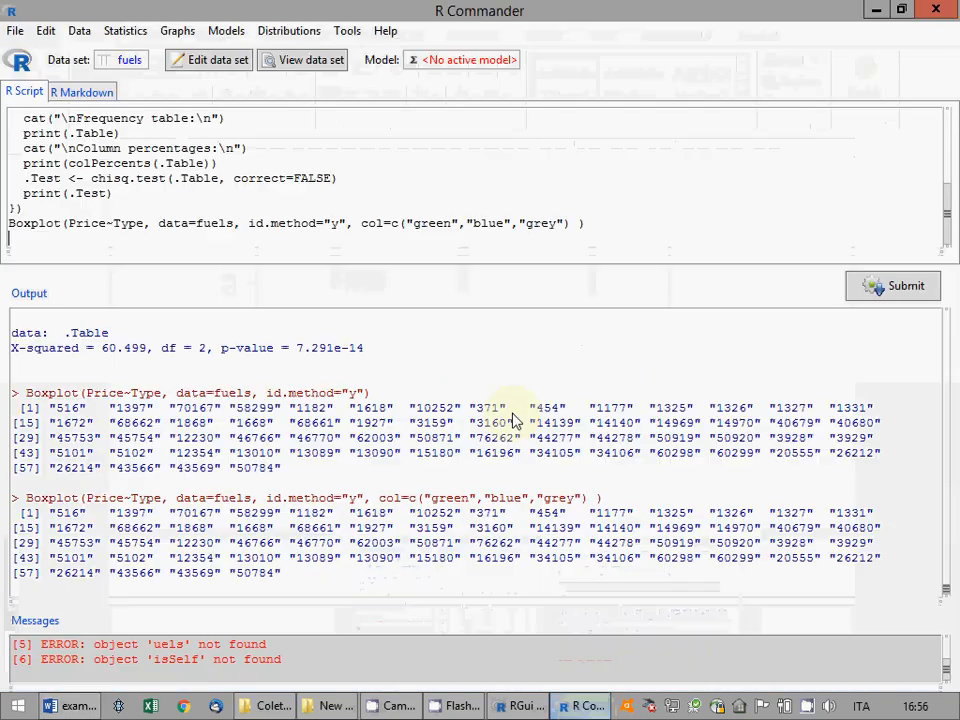
pyautogui.rightClick(326, 155)
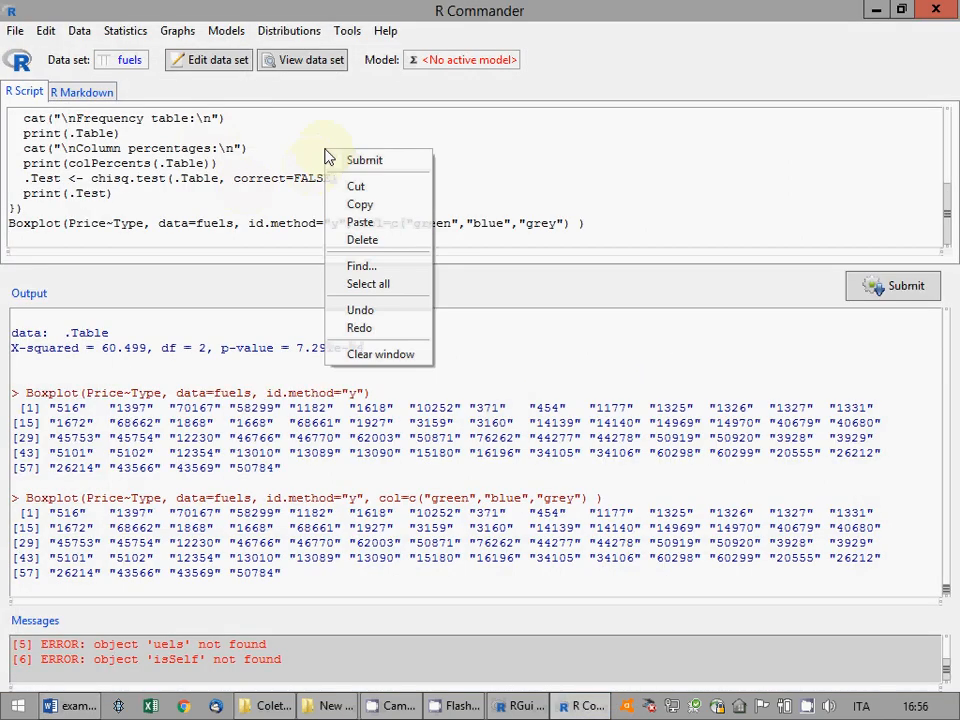
pyautogui.click(15, 32)
pyautogui.click(51, 116)
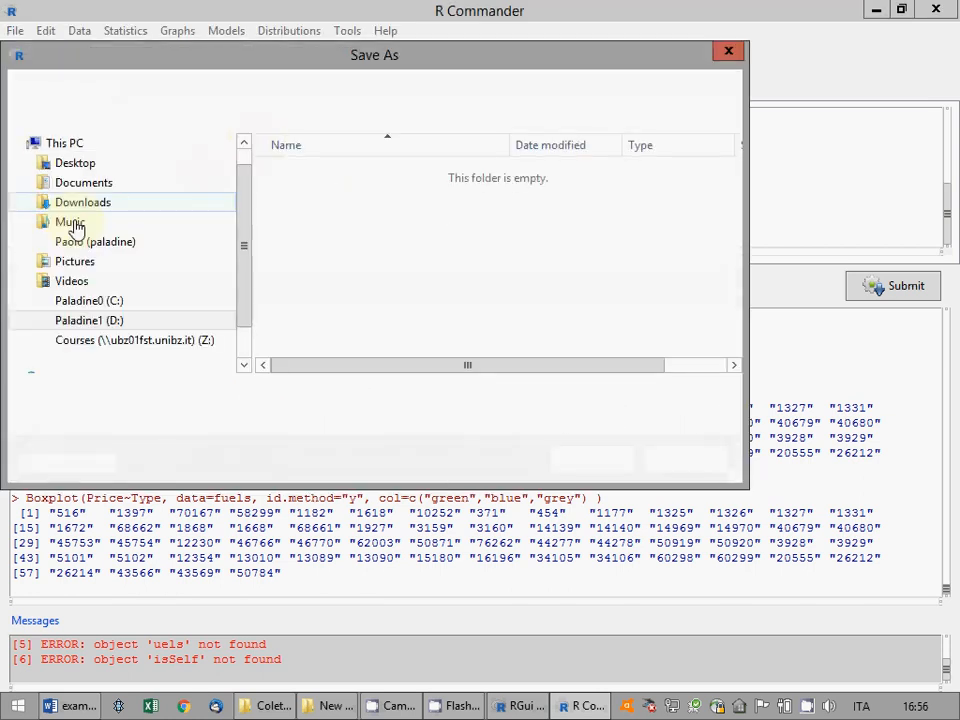
pyautogui.click(72, 168)
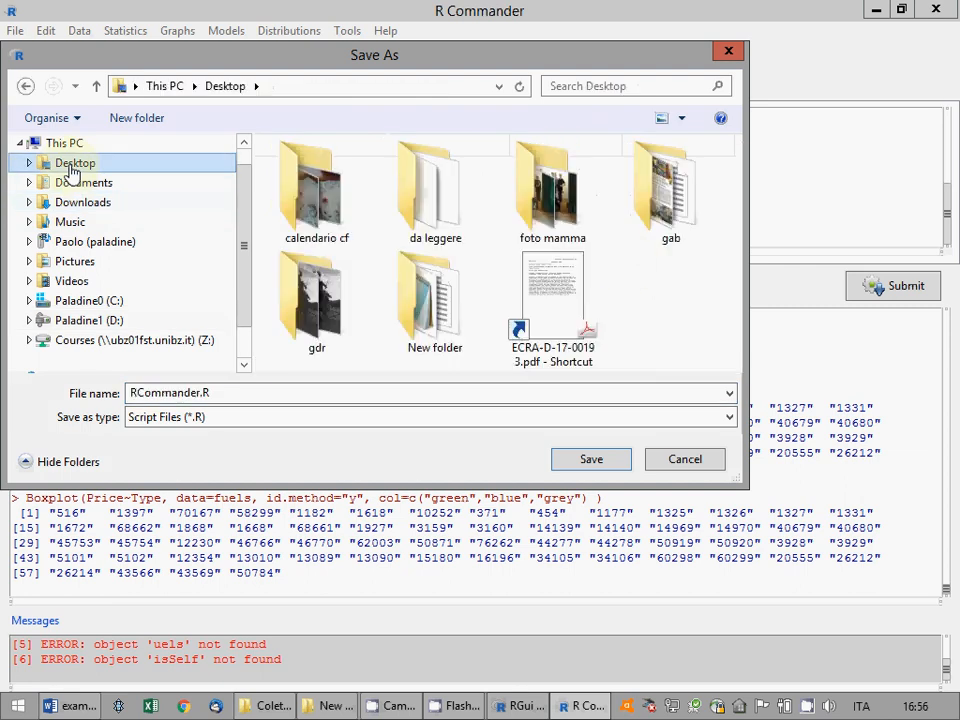
pyautogui.click(449, 311)
pyautogui.doubleClick(445, 300)
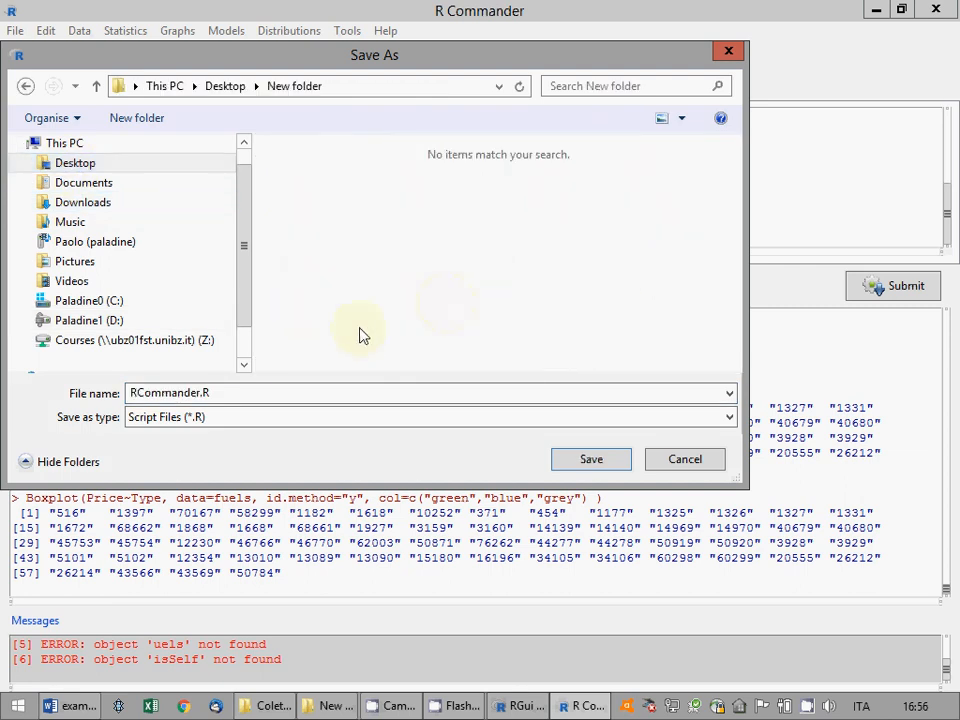
pyautogui.doubleClick(198, 393)
pyautogui.moveTo(204, 393); pyautogui.dragTo(86, 400)
pyautogui.write('exam')
pyautogui.press('Return')
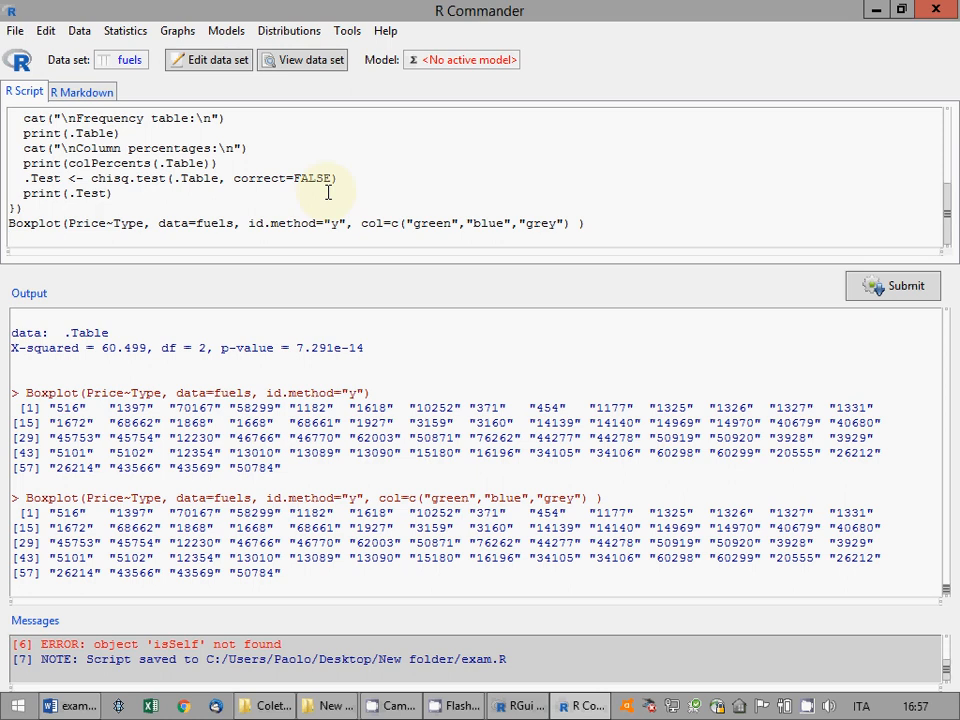
# Compute numerical summaries of Price with only skewness and kurtosis, leaving out mean, standard deviation, interquartile range and quantiles
pyautogui.click(125, 31)
pyautogui.moveTo(150, 51)
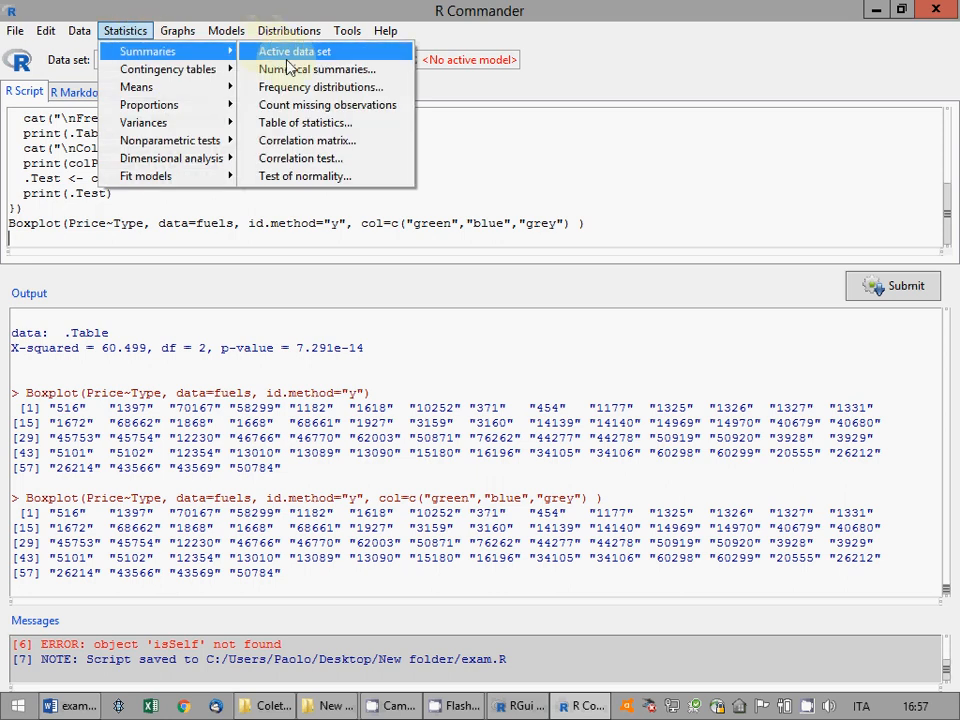
pyautogui.click(290, 69)
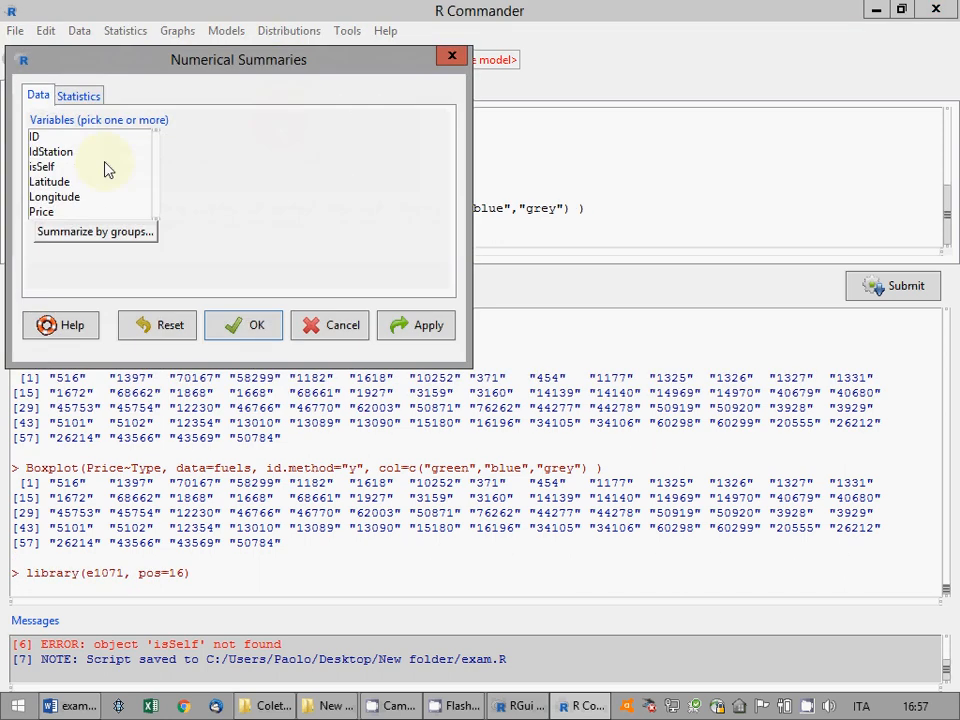
pyautogui.click(42, 211)
pyautogui.click(75, 95)
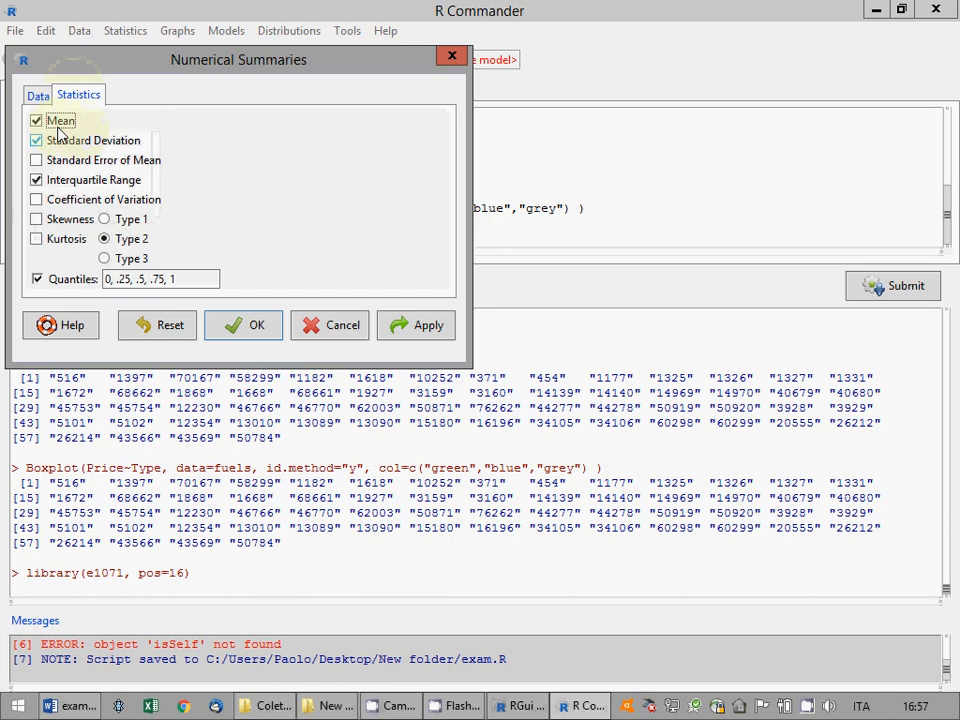
pyautogui.click(58, 121)
pyautogui.click(57, 141)
pyautogui.click(36, 180)
pyautogui.click(37, 279)
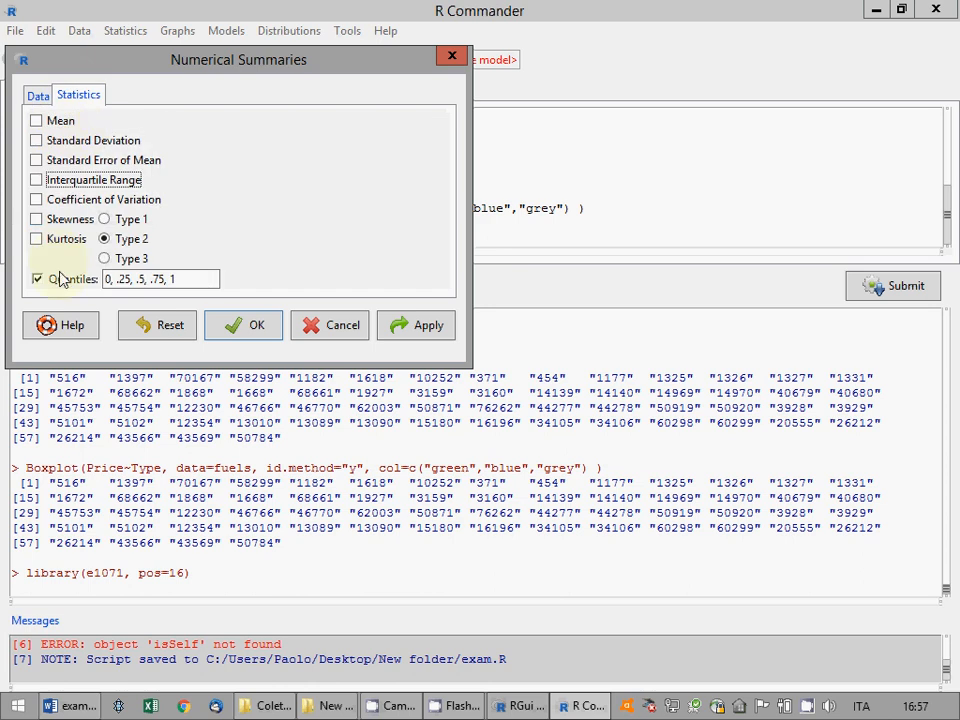
pyautogui.click(36, 239)
pyautogui.click(62, 220)
pyautogui.click(243, 325)
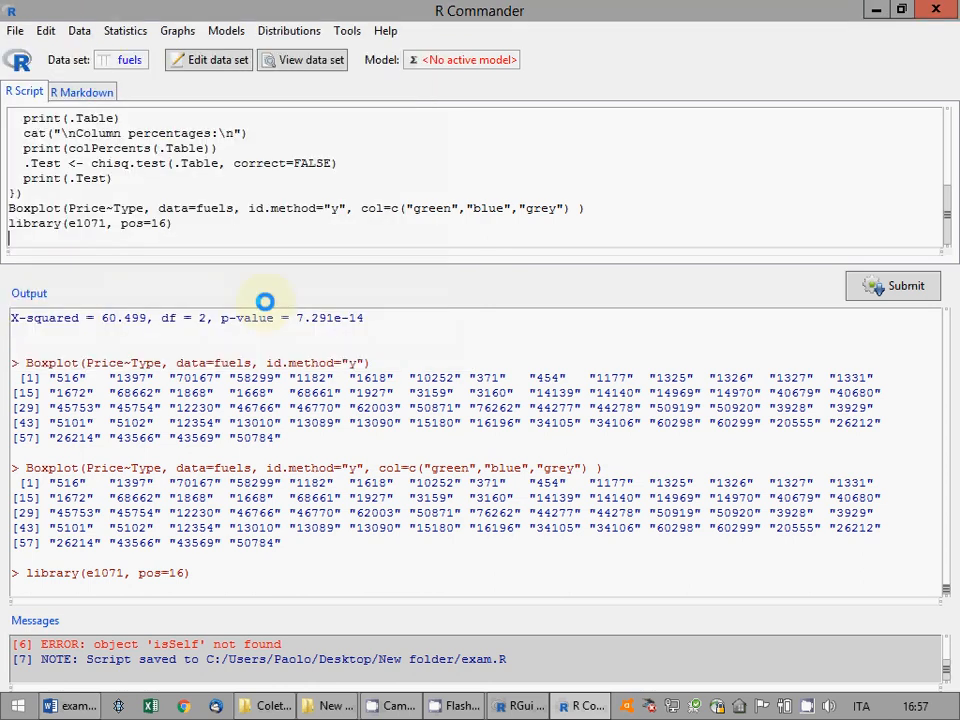
# Copy the skewness and kurtosis output into exam.docx in Word, below a new line "Is Price normally distributed?" after the boxplot
pyautogui.moveTo(224, 574); pyautogui.dragTo(12, 556)
pyautogui.hotkey('ctrl', 'c')
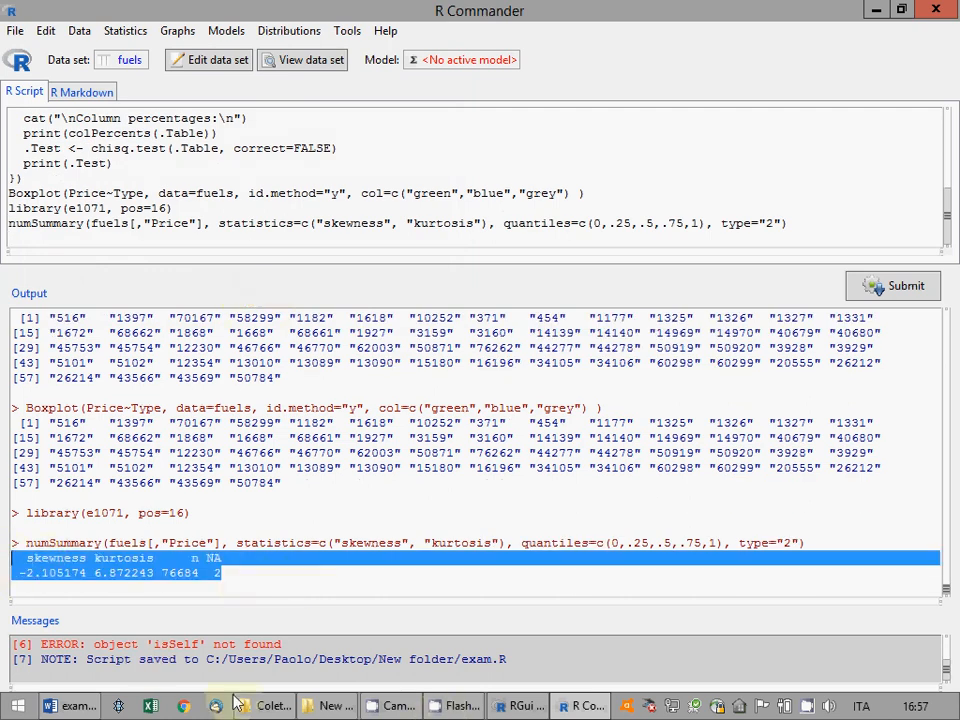
pyautogui.click(75, 705)
pyautogui.click(358, 572)
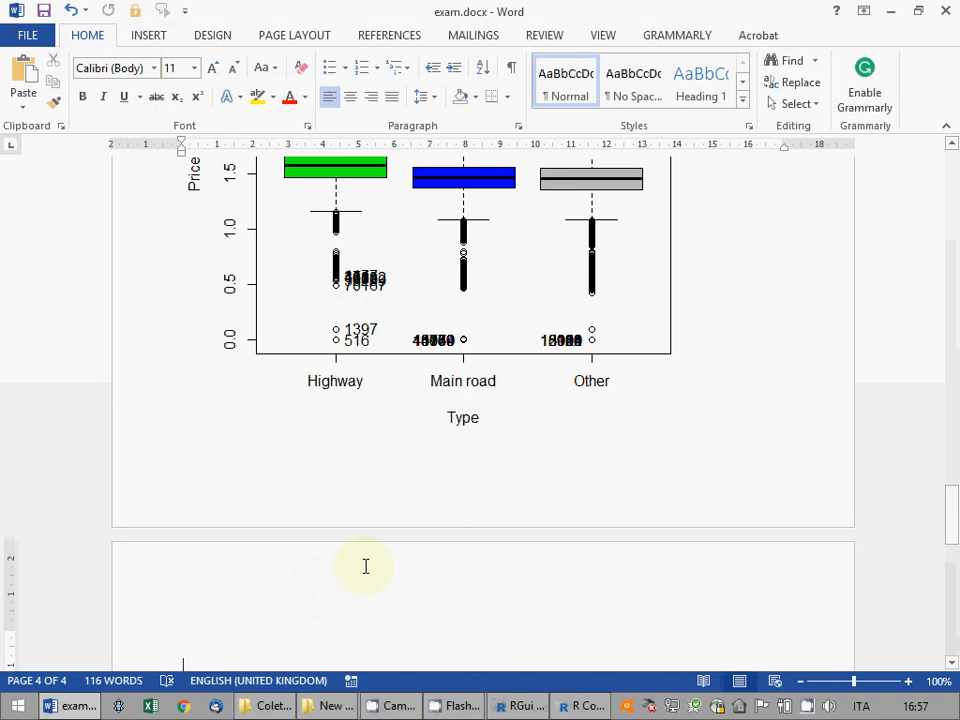
pyautogui.write('Is Price no')
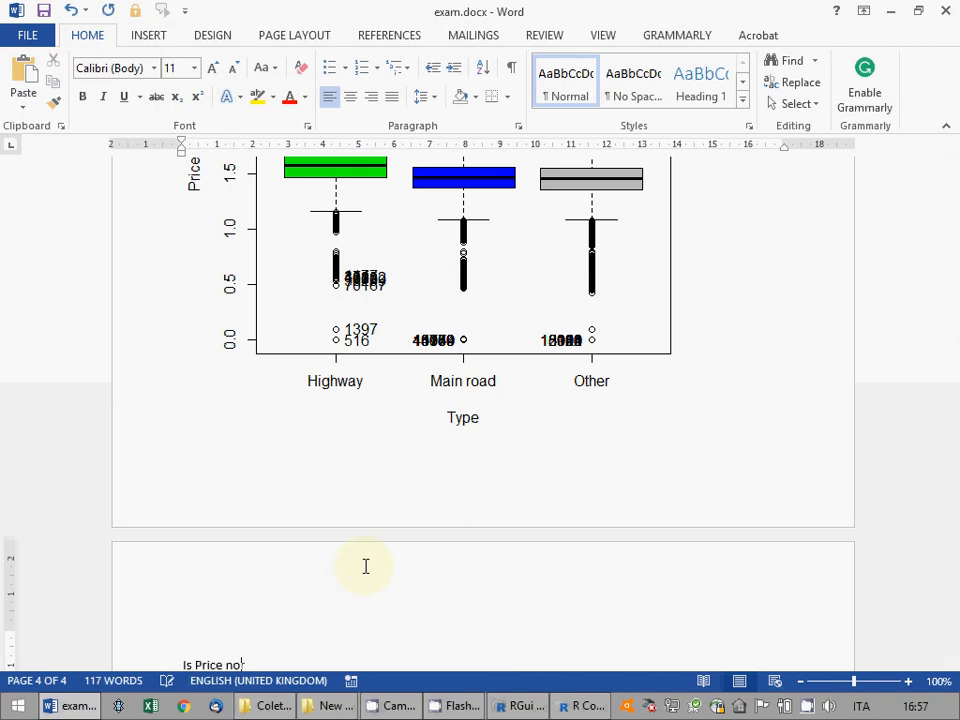
pyautogui.write('rmally distributed?')
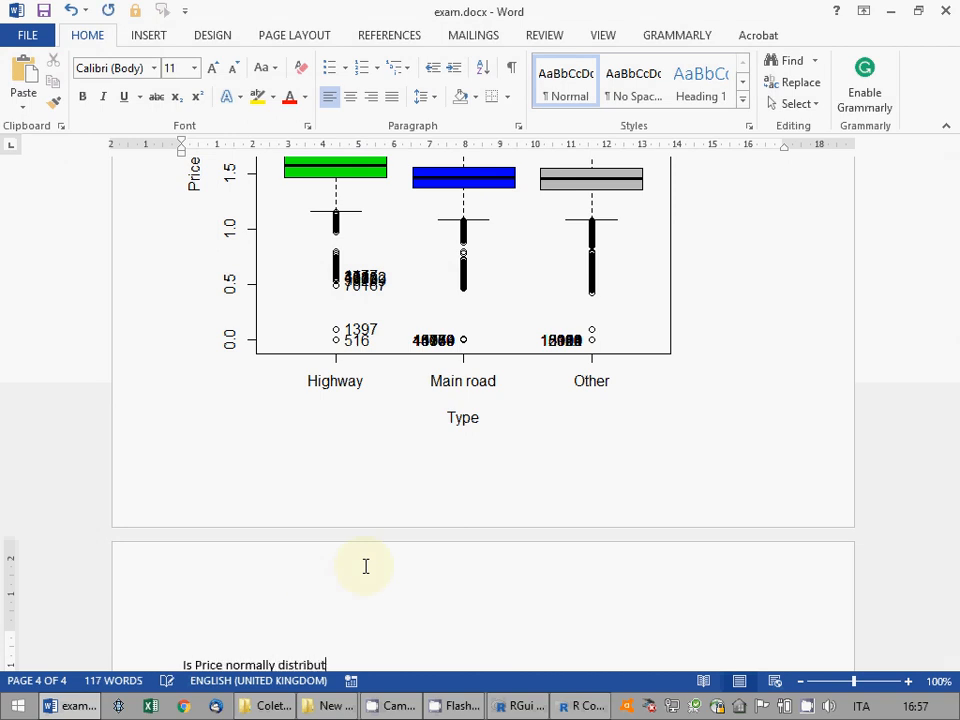
pyautogui.press('Return')
pyautogui.hotkey('ctrl', 'v')
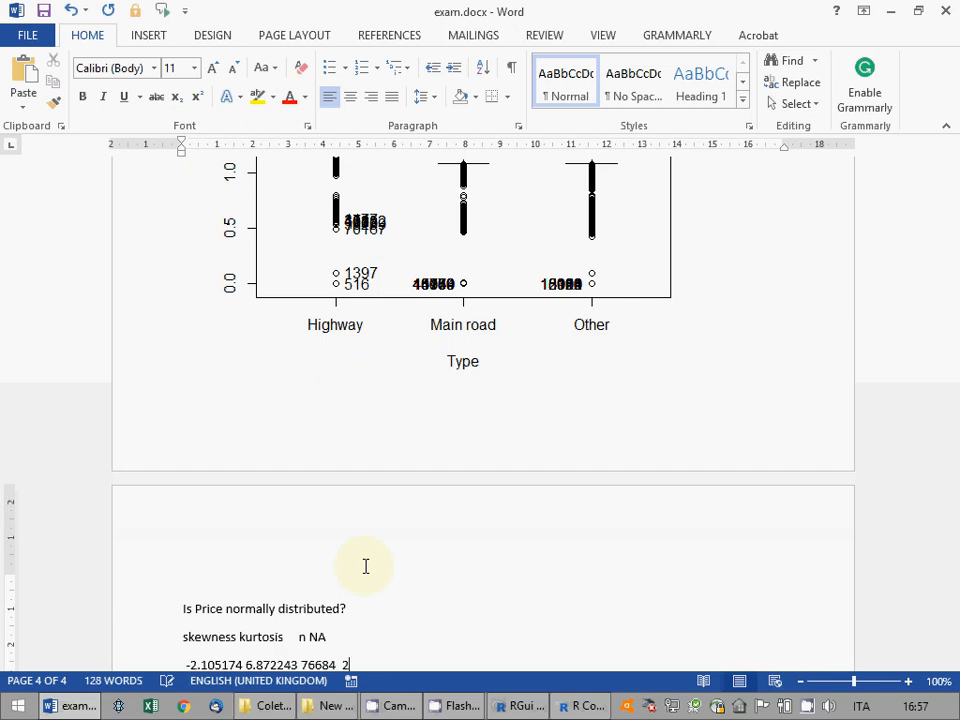
# Below the pasted output, leave an empty line and write "Skewness is negative → it is skewed to the left, the left tail is fatter"
pyautogui.press('Return')
pyautogui.press('Return')
pyautogui.write('ske')
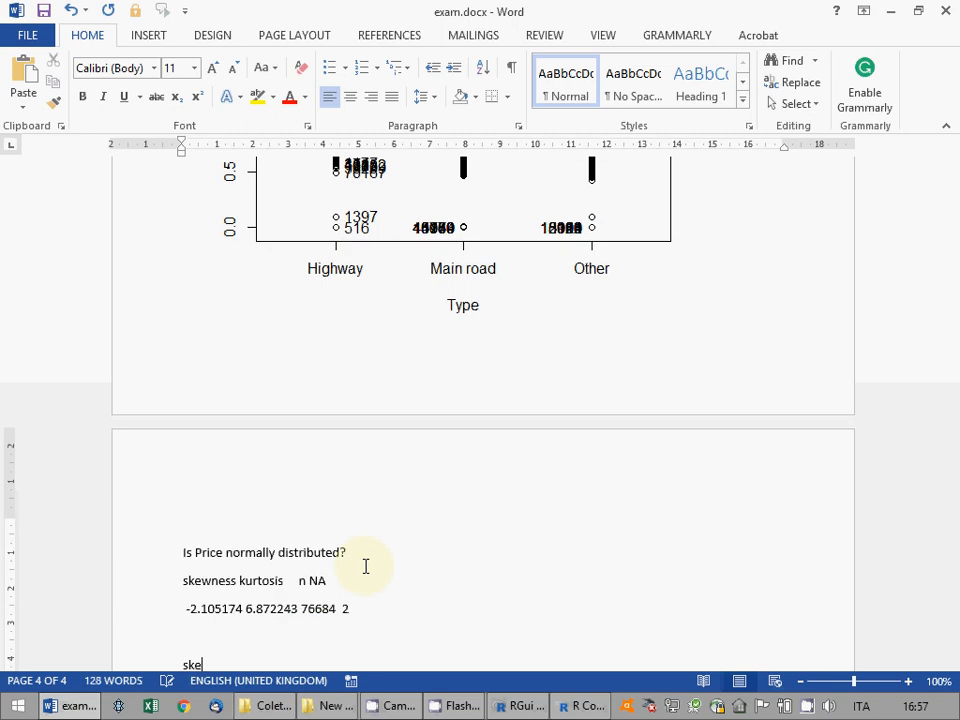
pyautogui.write('wness is neg')
pyautogui.write('ative --> ')
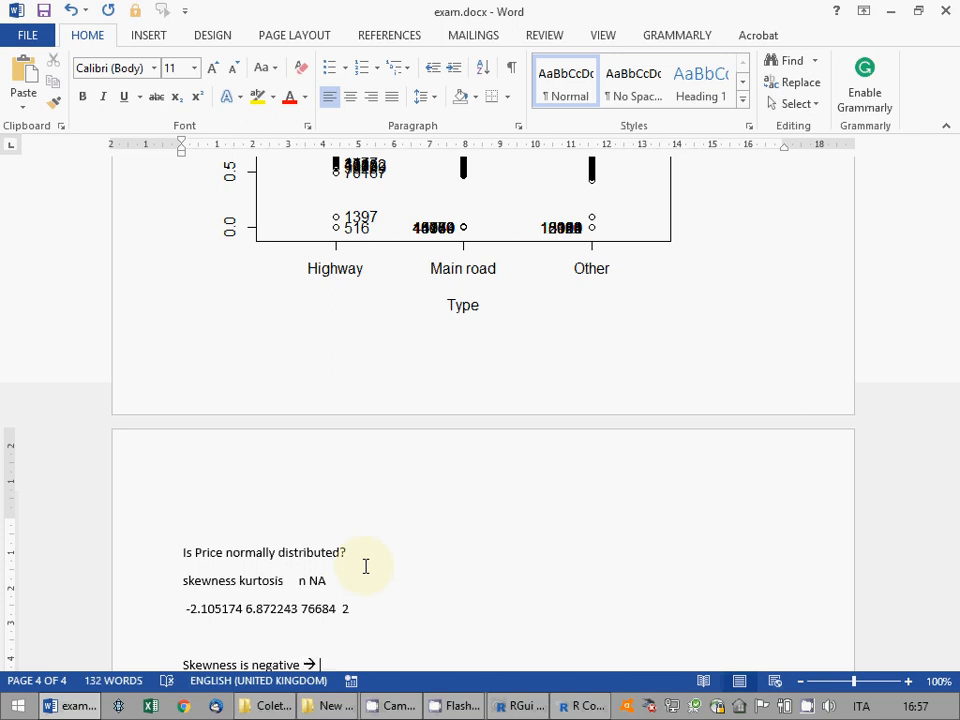
pyautogui.write('it is skewed to the le')
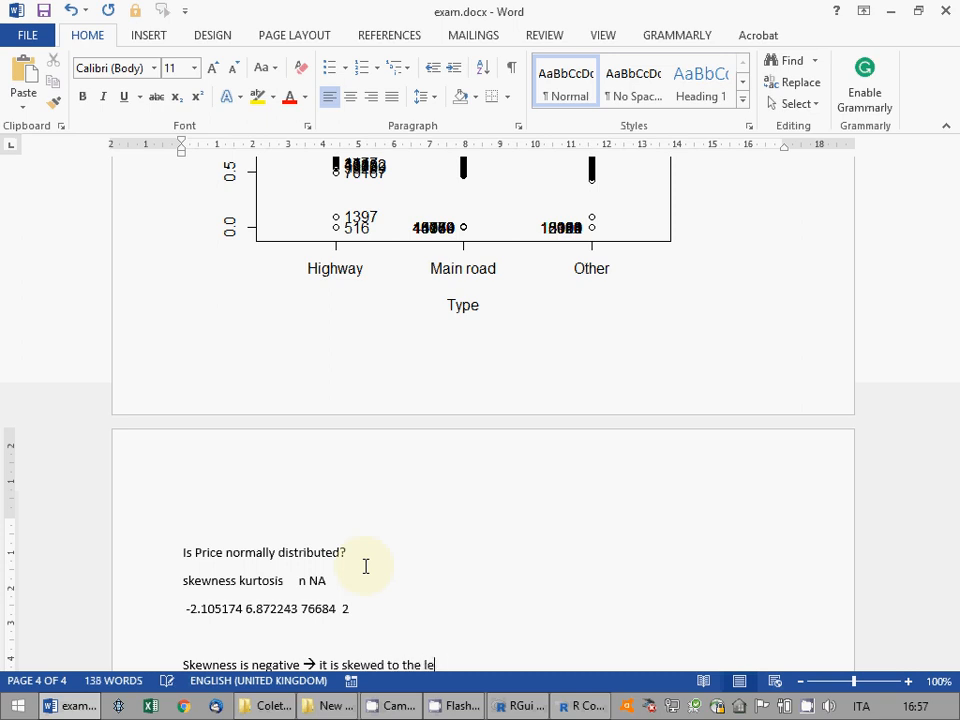
pyautogui.write('ft , the left tail is fatter')
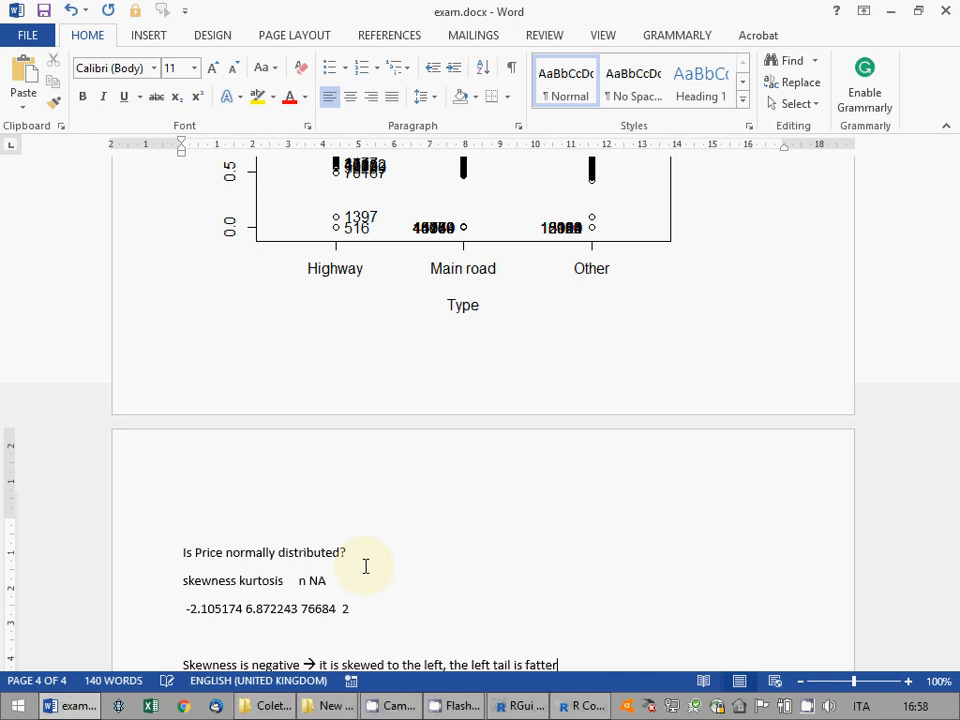
# Start a new line under the skewness interpretation with "Kurtosis positive → it is"
pyautogui.write('K')
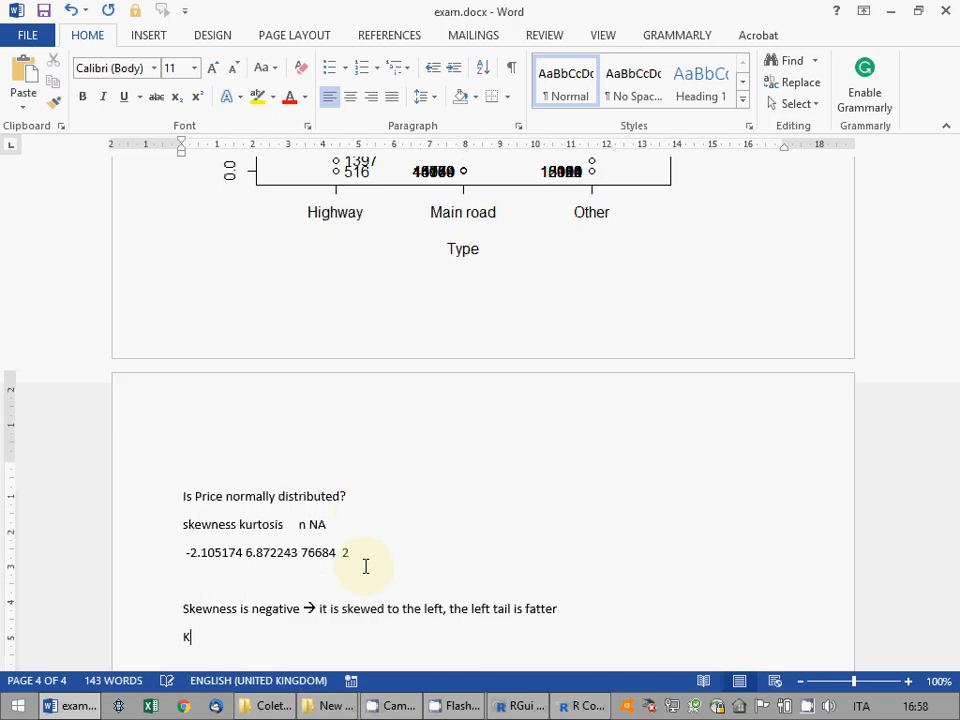
pyautogui.write('urtosis positive ->')
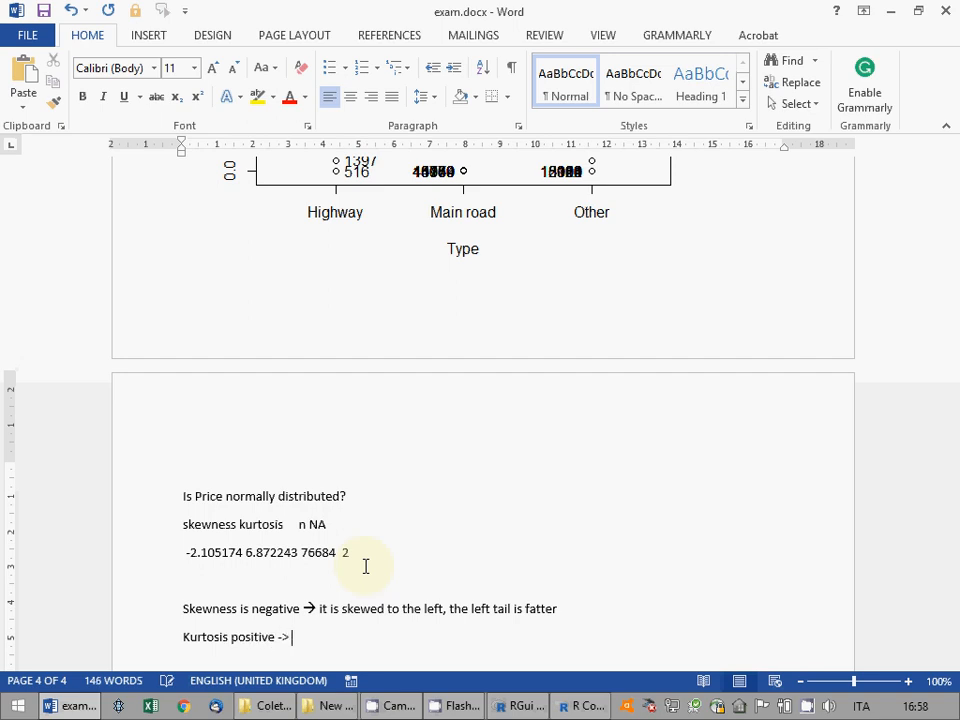
pyautogui.press('BackSpace')
pyautogui.press('BackSpace')
pyautogui.write('--> it is')
# Insert the word "Adjusted" before "Kurtosis" at the start of the line, correcting its spelling
pyautogui.press('Home')
pyautogui.write('Ajected')
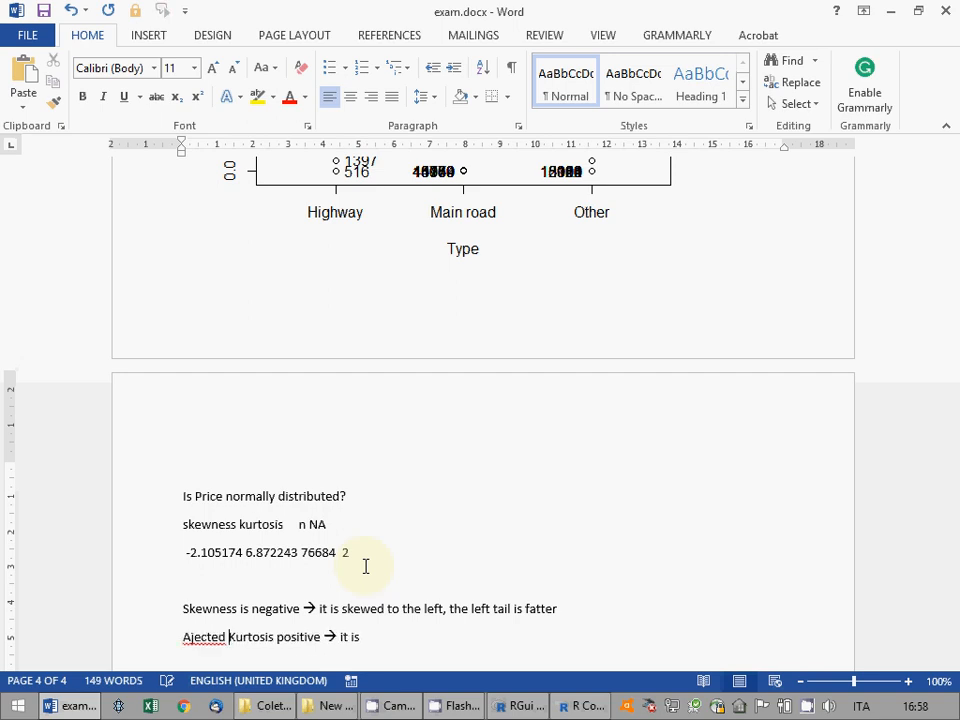
pyautogui.press('Home')
pyautogui.press('Right')
pyautogui.write('d')
pyautogui.press('Right')
pyautogui.press('Delete')
pyautogui.write('us')
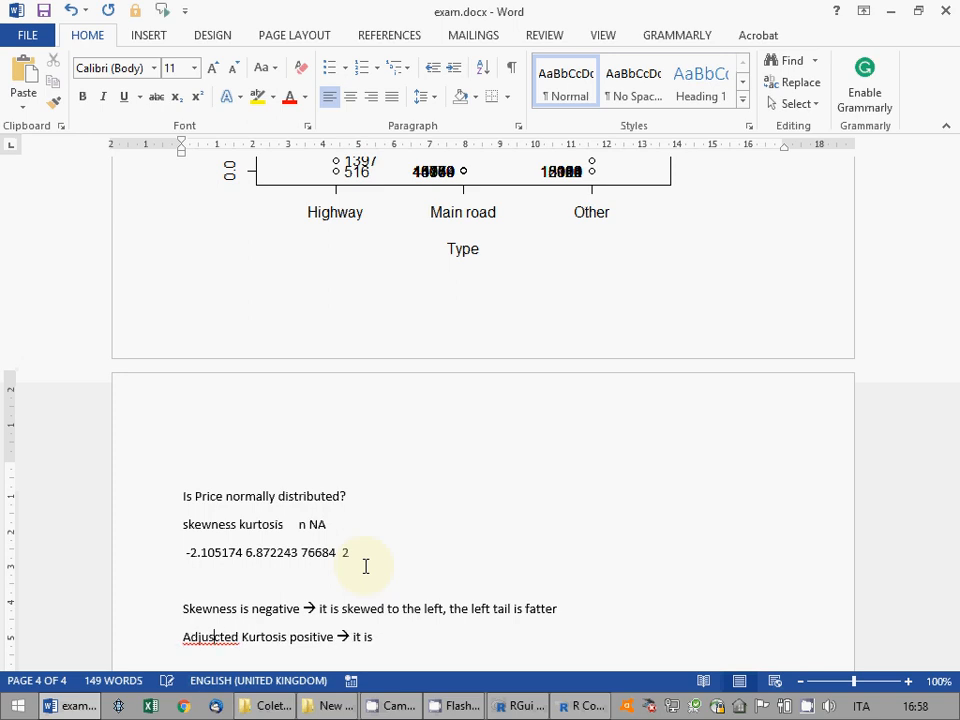
pyautogui.press('Delete')
pyautogui.press('End')
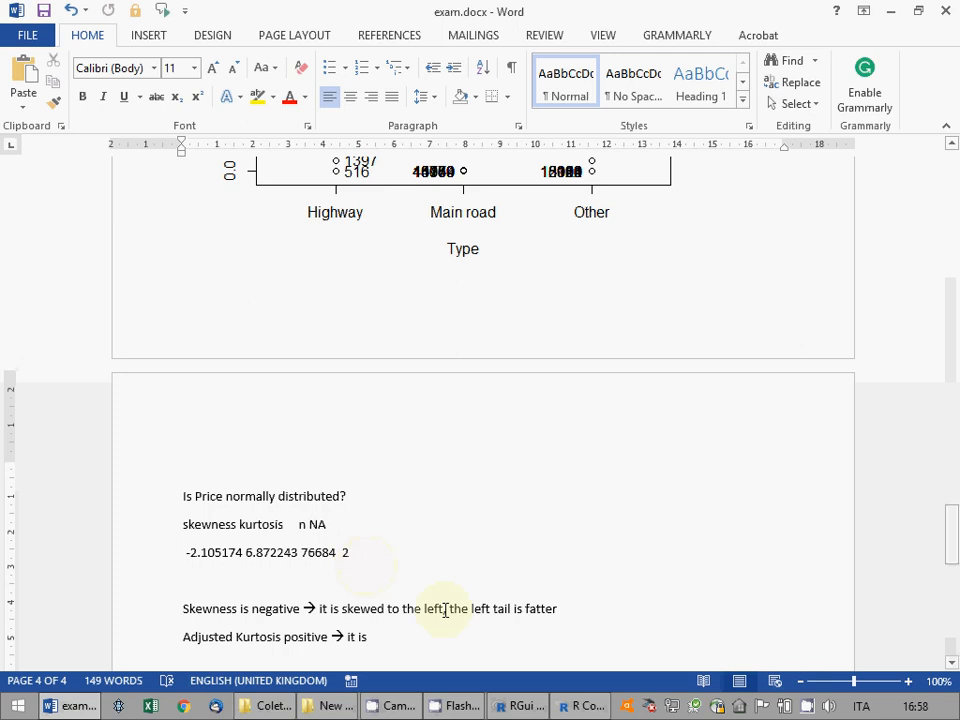
# Complete the kurtosis sentence with "too pointy", add a new line below it and save the document
pyautogui.write('too pointy')
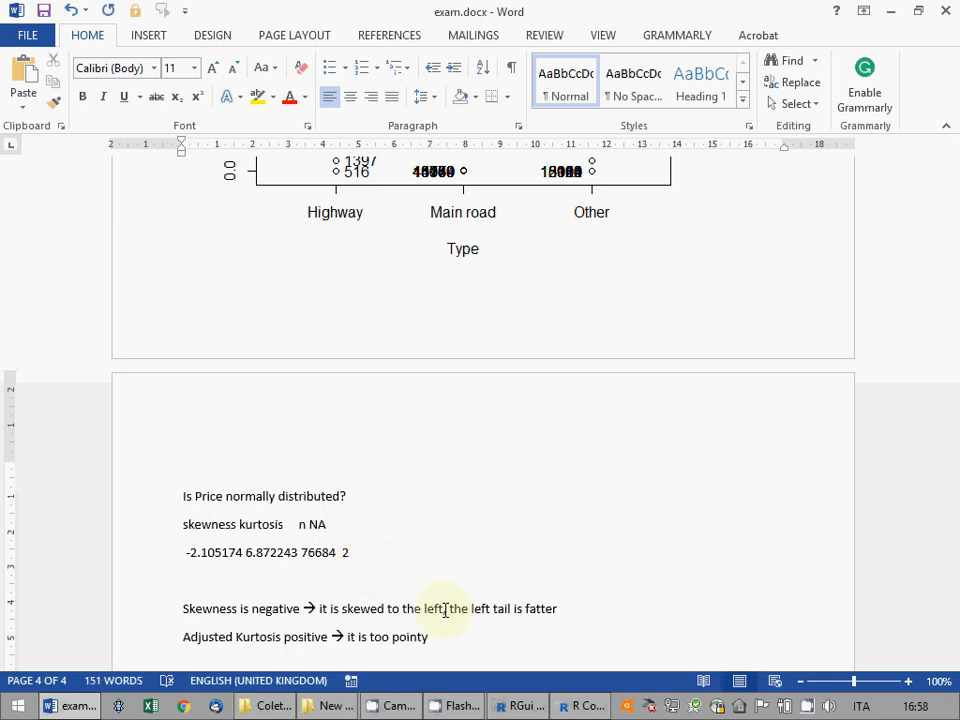
pyautogui.press('Return')
pyautogui.hotkey('ctrl', 's')
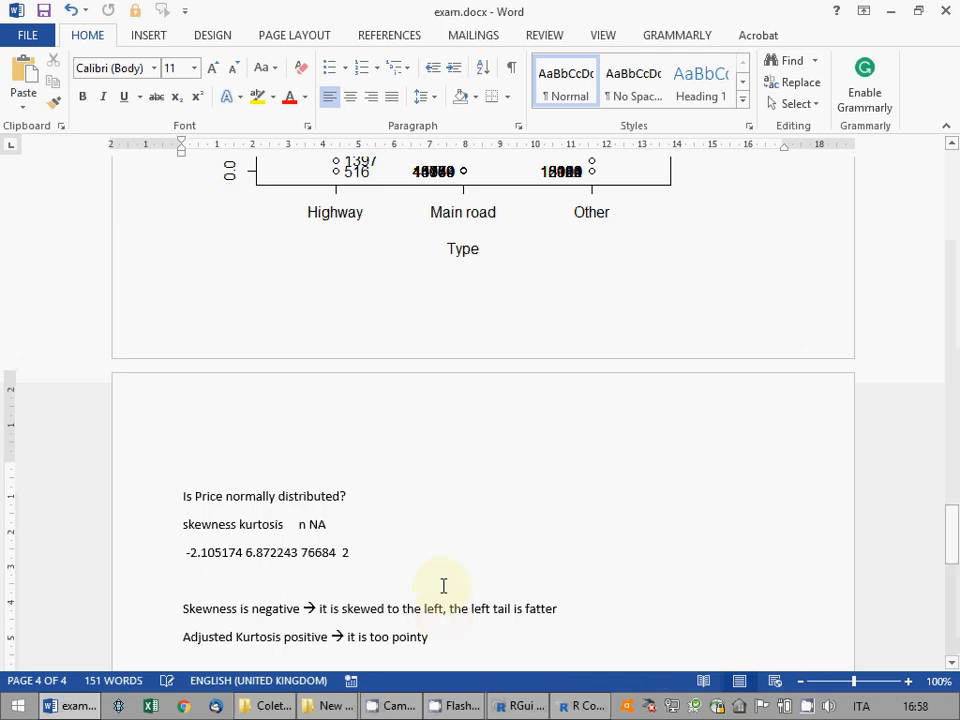
# Insert three empty lines above "Is Price normally distributed?" and place the cursor on the first of them
pyautogui.scroll(-3, 443, 585)
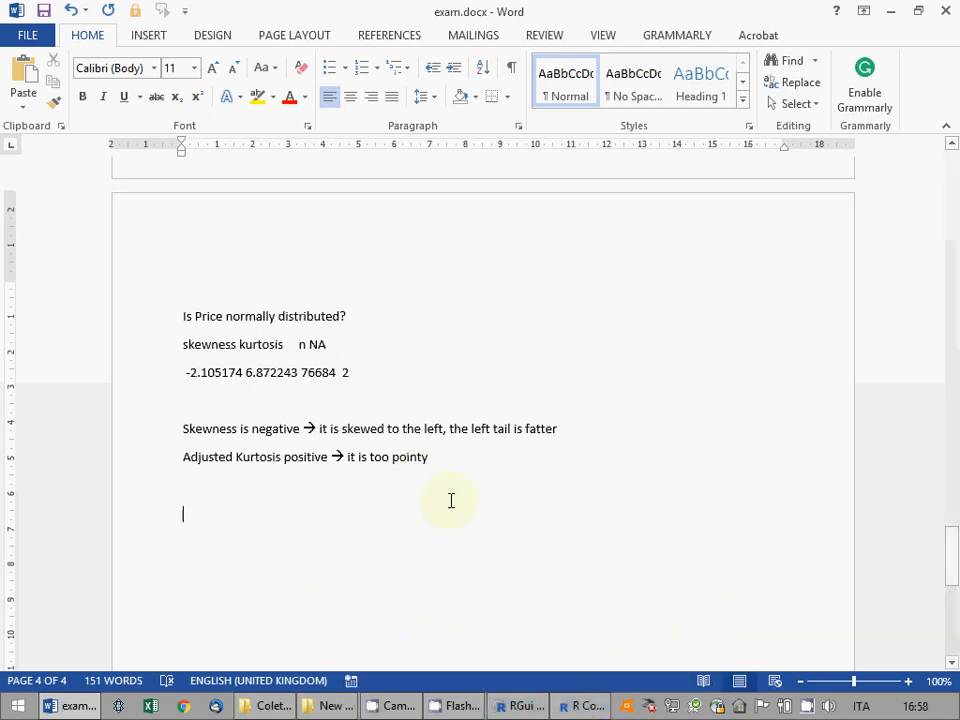
pyautogui.moveTo(527, 712)
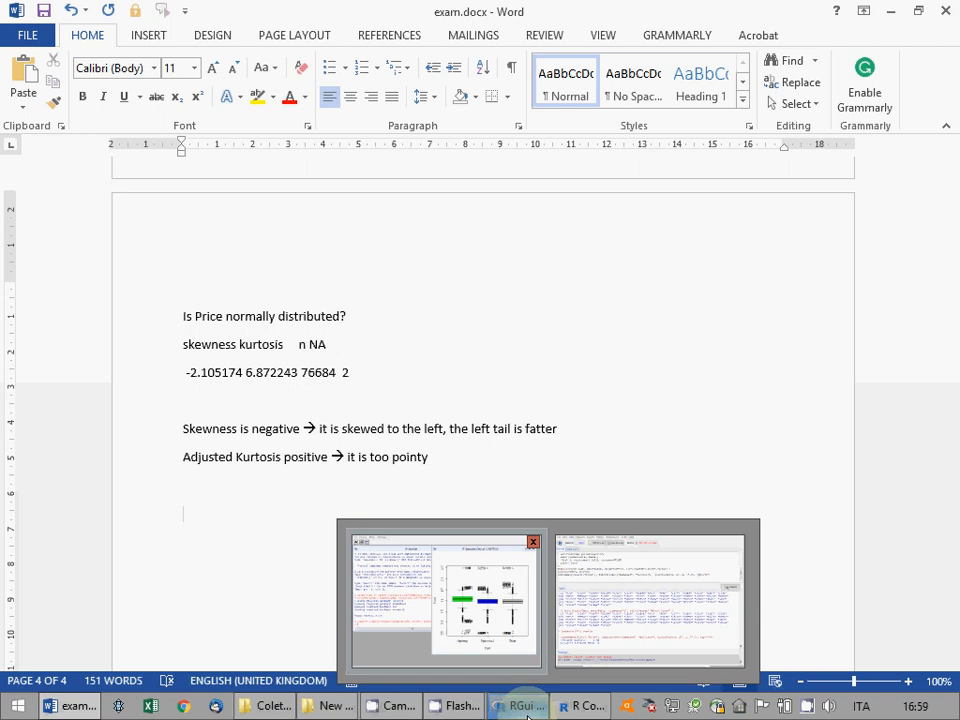
pyautogui.scroll(5, 525, 712)
pyautogui.scroll(-2, 575, 708)
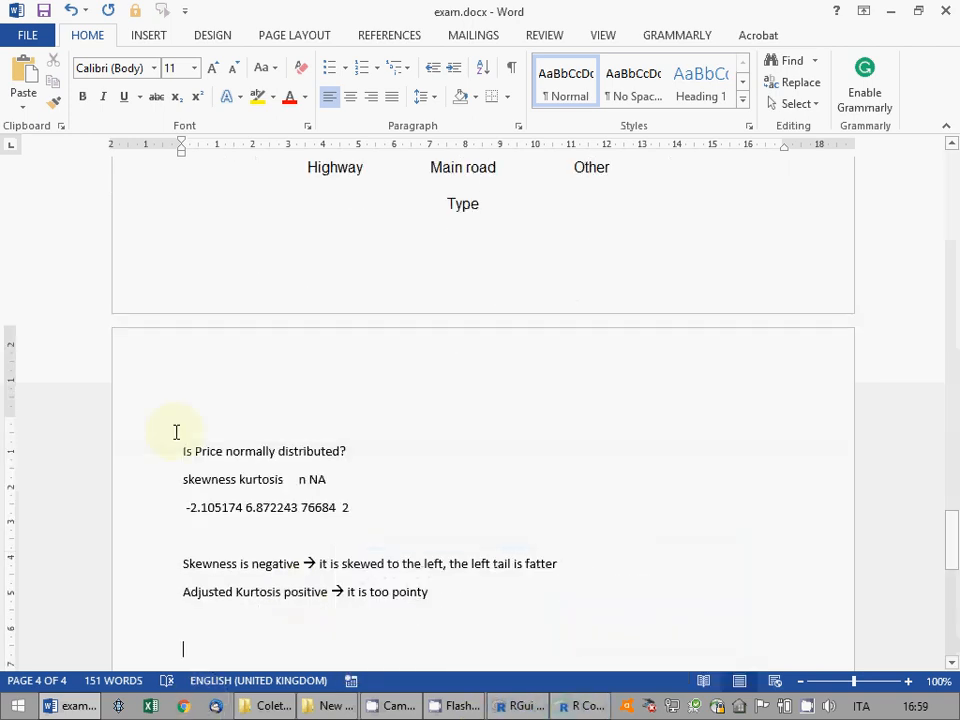
pyautogui.click(199, 439)
pyautogui.press('Return')
pyautogui.press('Return')
pyautogui.press('Return')
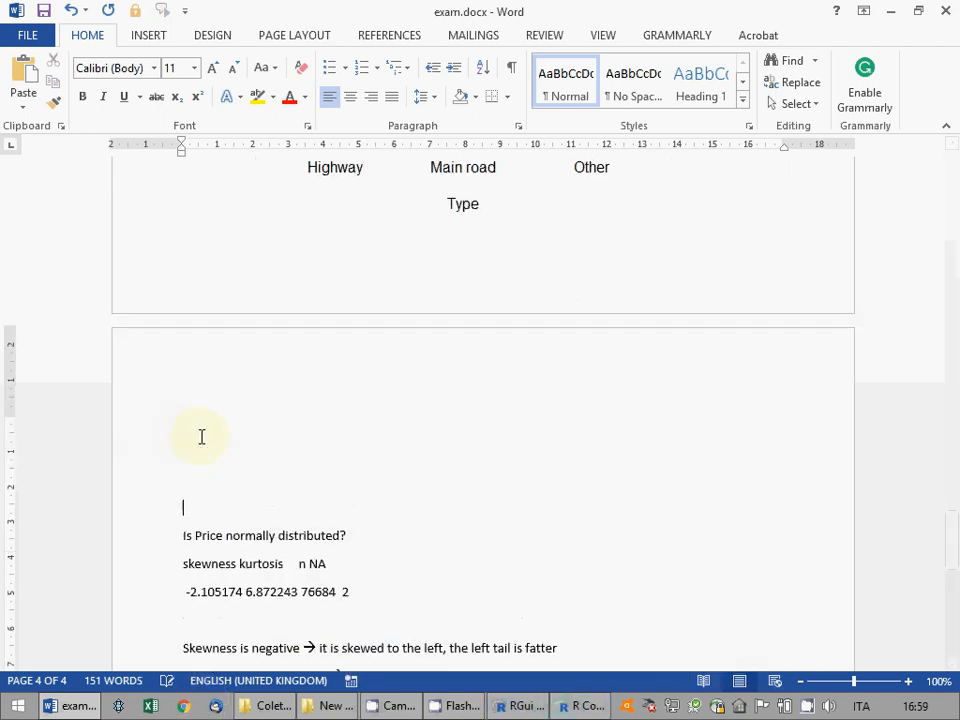
pyautogui.press('Up')
pyautogui.press('Up')
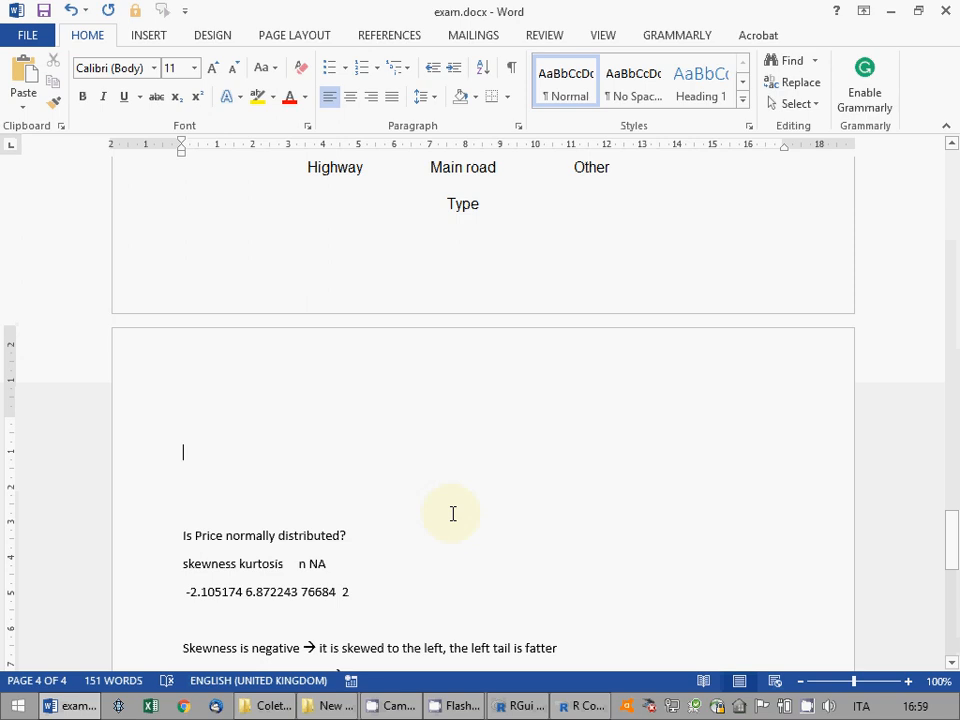
# Switch to R Commander and look through the available statistical procedures for the fuels data
pyautogui.click(578, 704)
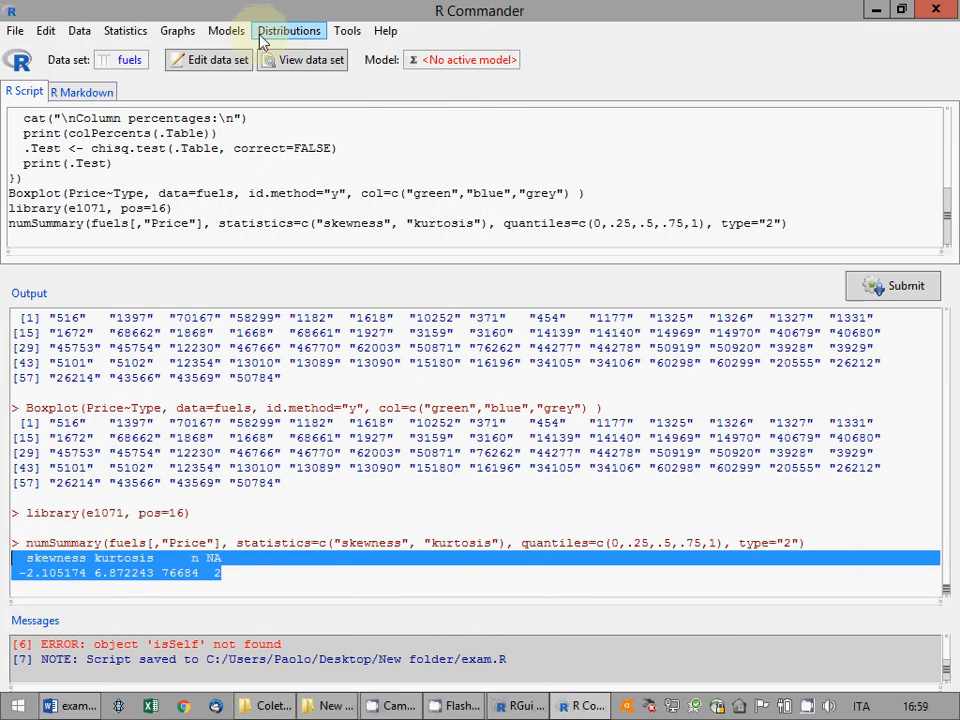
pyautogui.click(124, 31)
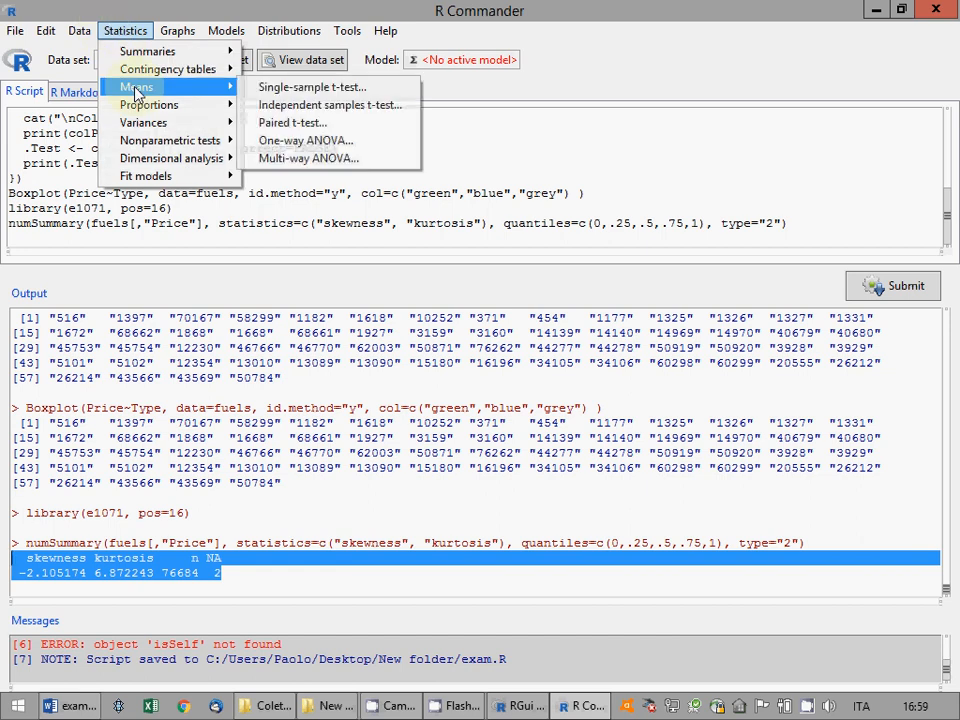
pyautogui.moveTo(146, 126)
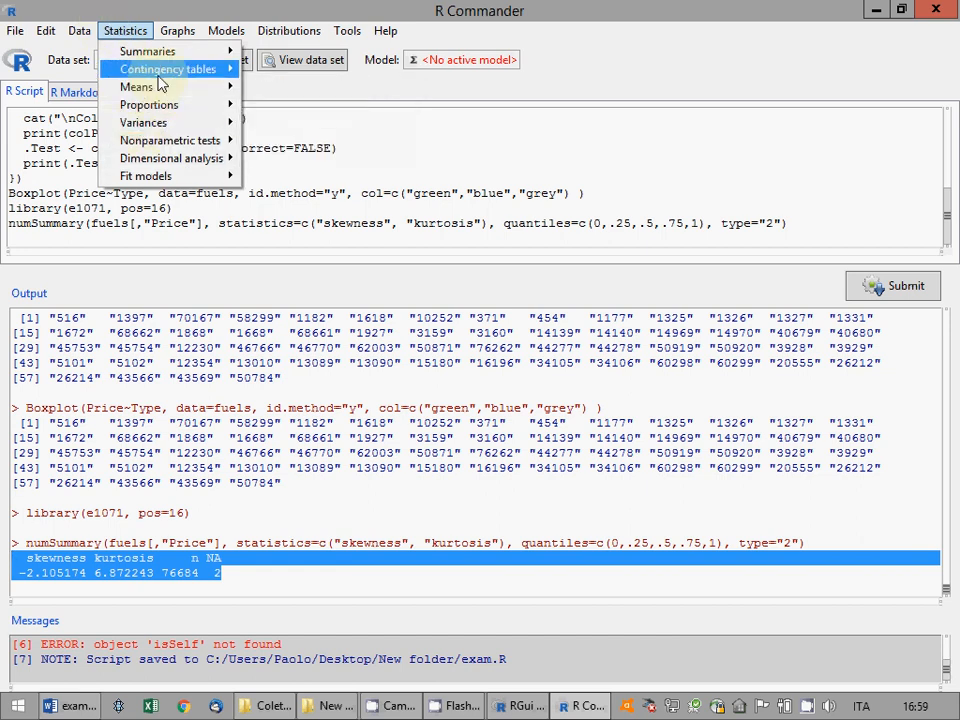
# Compute the Pearson product-moment correlation matrix for Price and Latitude using complete observations
pyautogui.moveTo(160, 93)
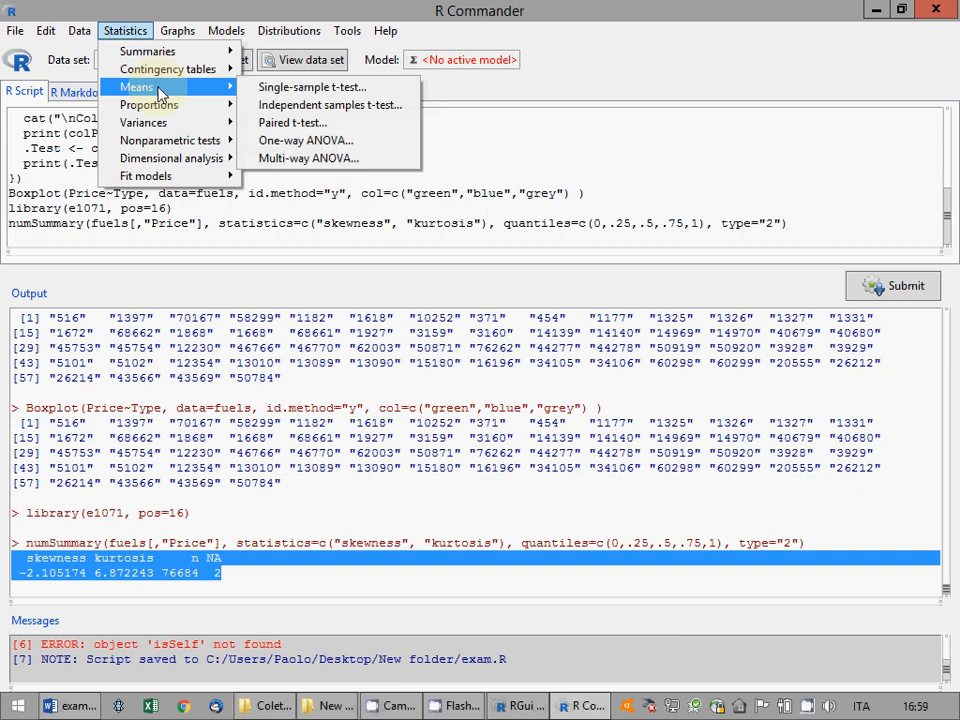
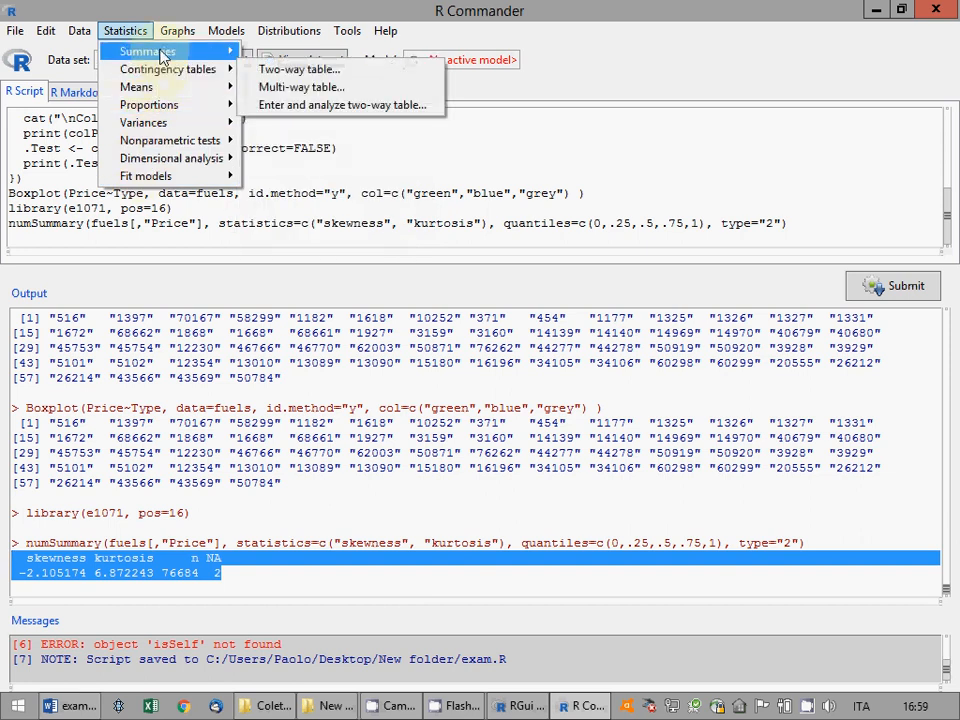
pyautogui.moveTo(158, 56)
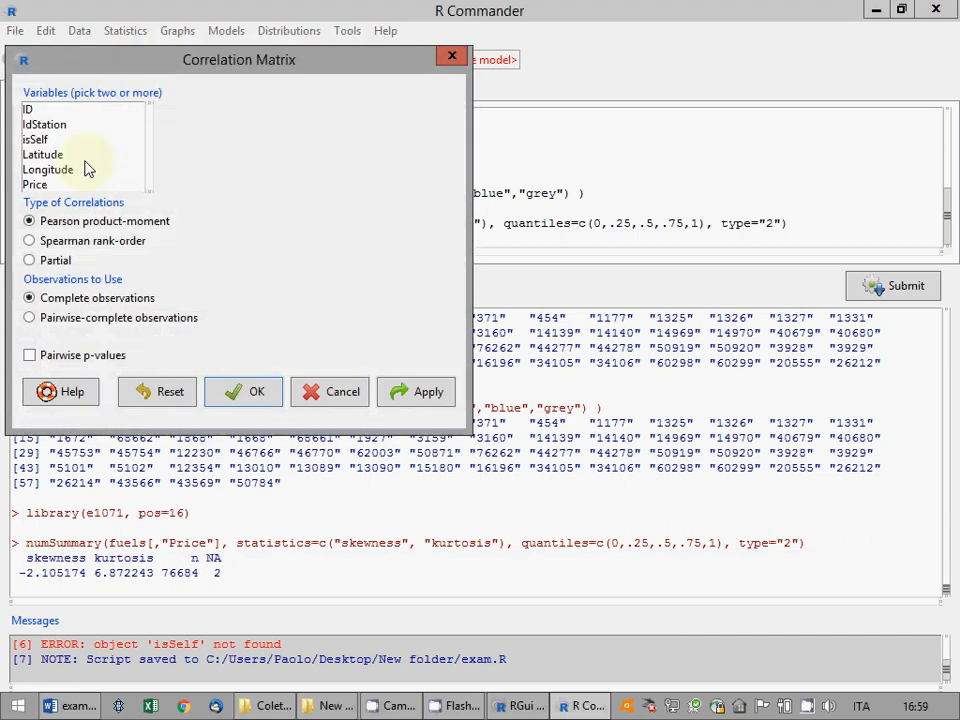
pyautogui.click(58, 185)
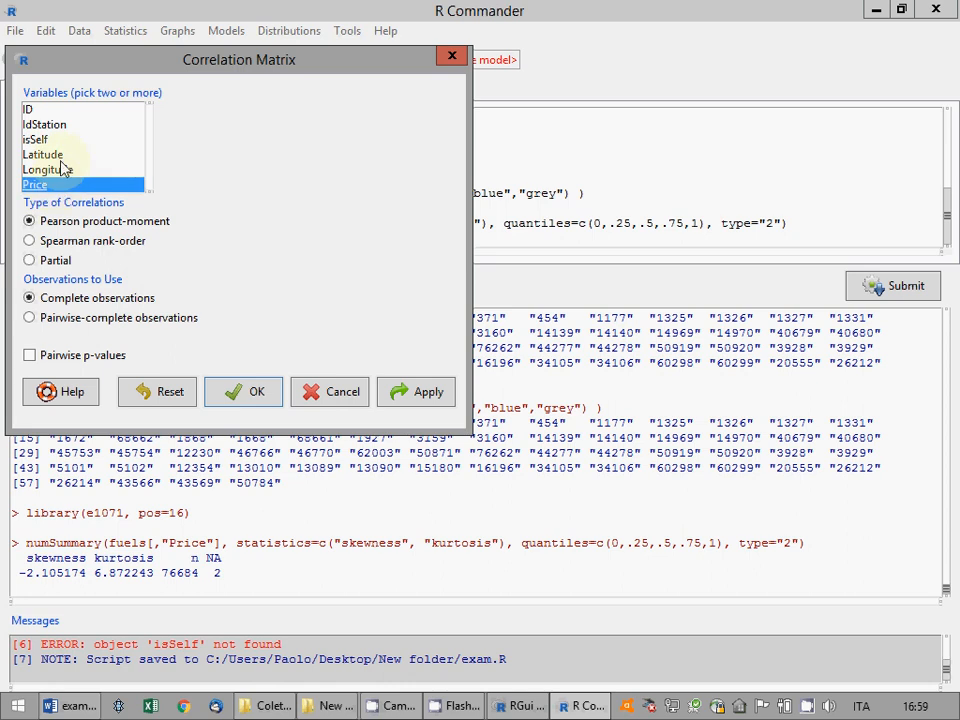
pyautogui.click(50, 154)
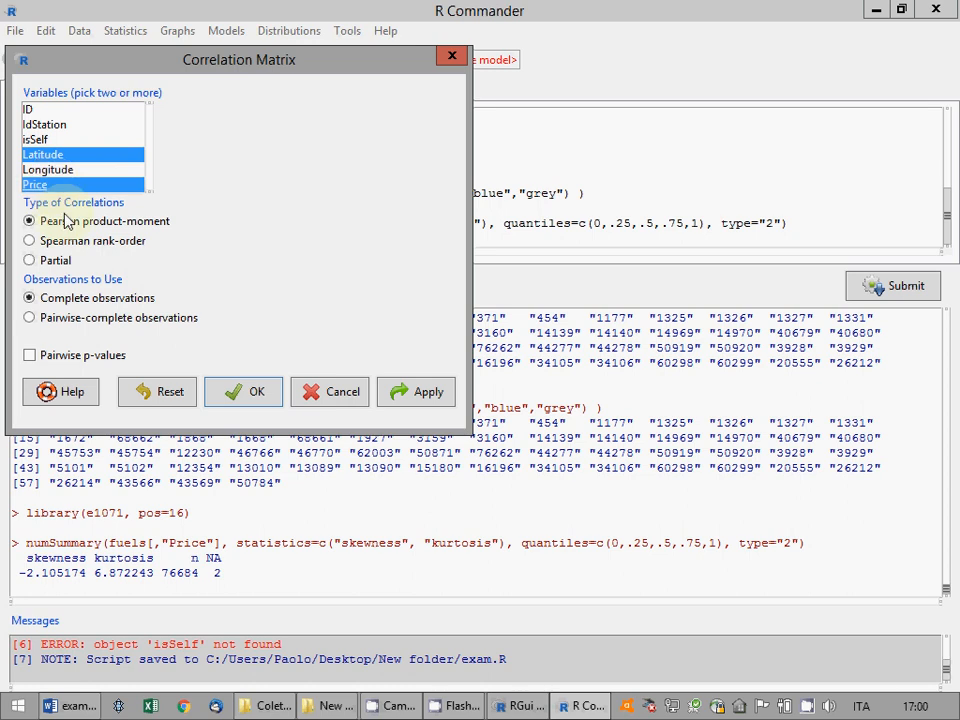
pyautogui.click(230, 396)
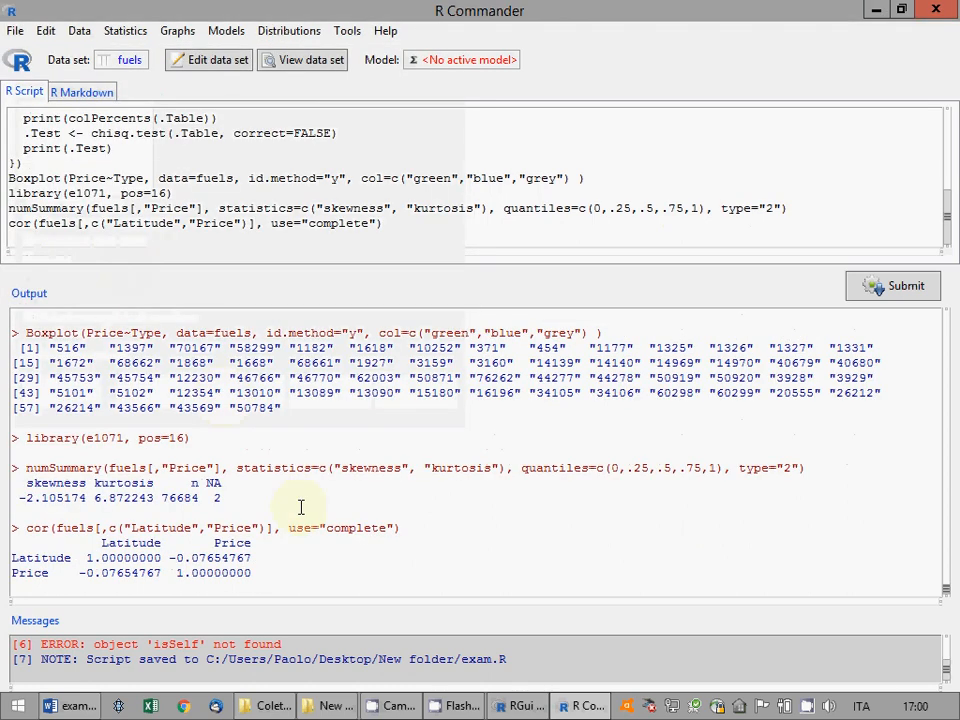
# Copy the Latitude–Price coefficient into exam.docx in Word, writing "Pearson correlation between Price and Latitude is -0.07654767"
pyautogui.moveTo(256, 560); pyautogui.dragTo(163, 558)
pyautogui.hotkey('ctrl', 'c')
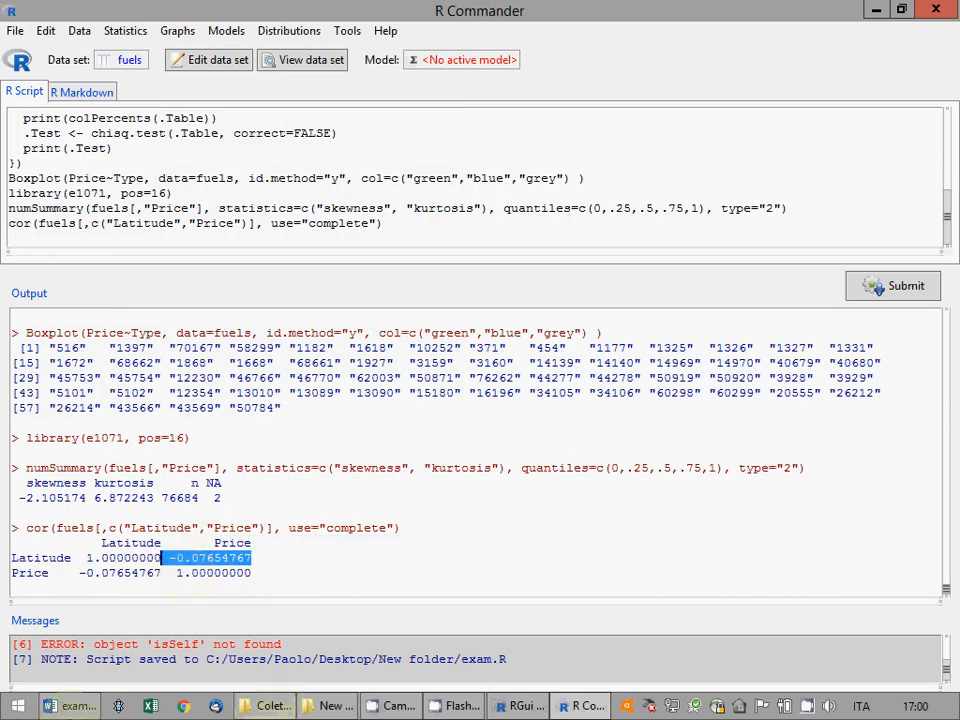
pyautogui.click(72, 706)
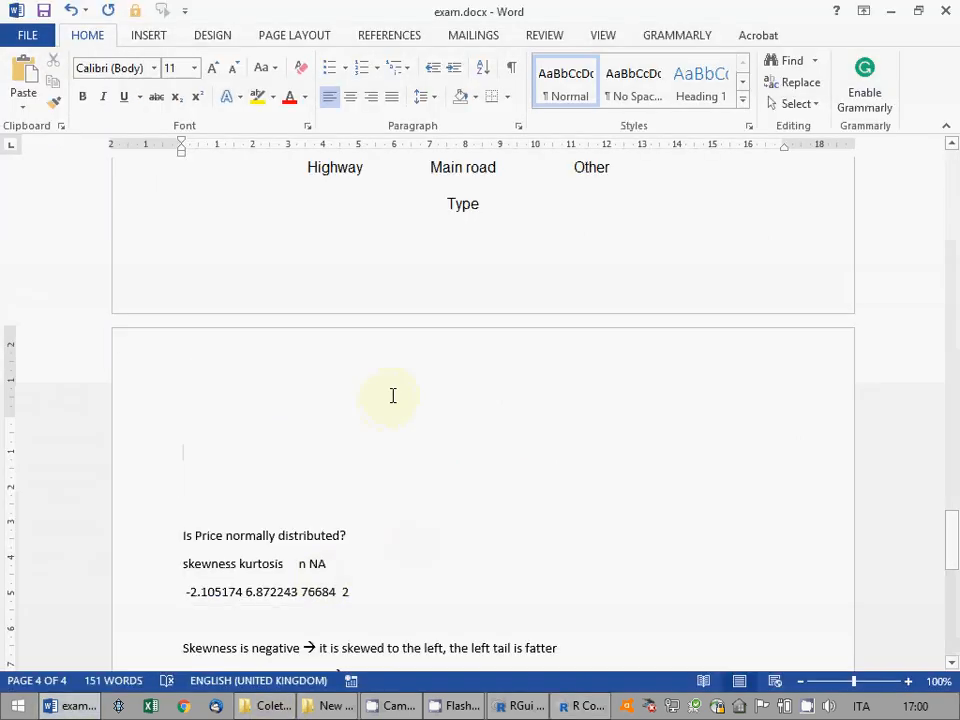
pyautogui.write('Pearson corr')
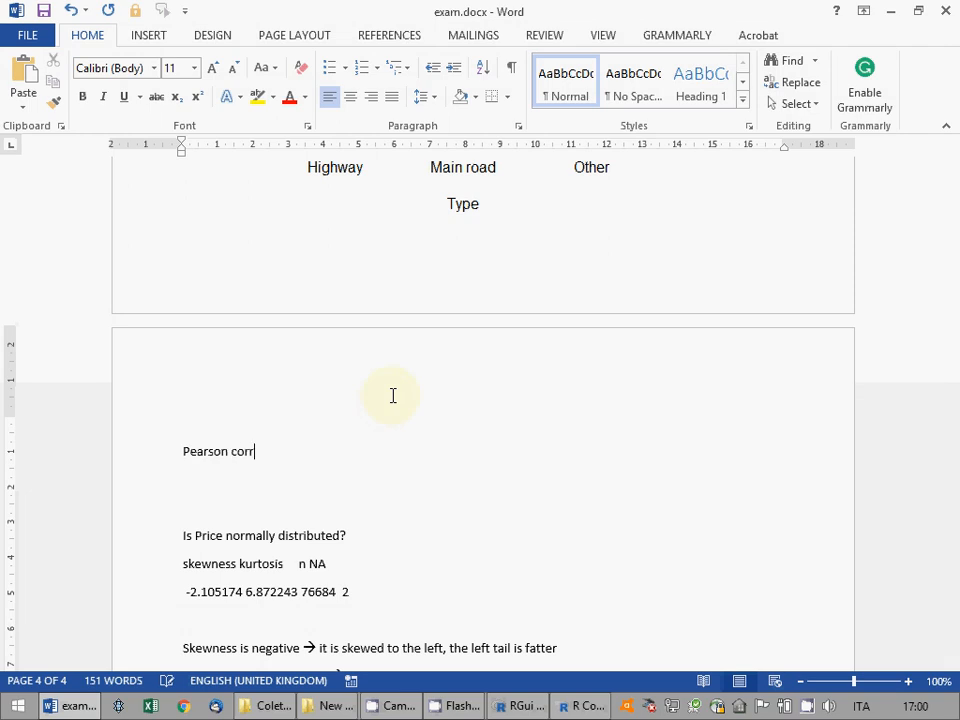
pyautogui.write('elation between')
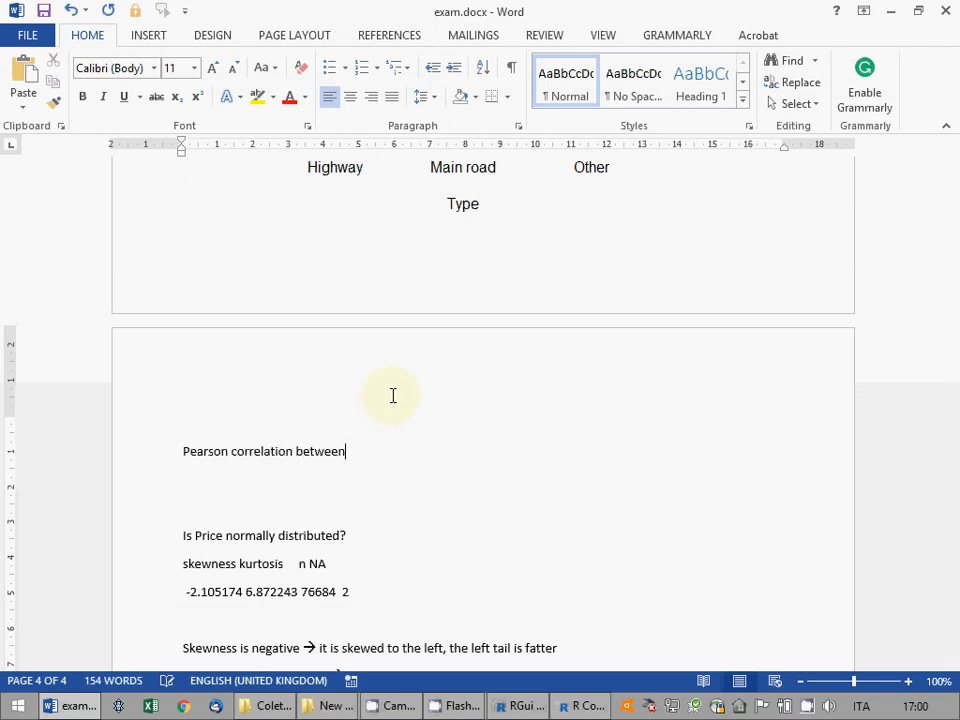
pyautogui.write(' Price and Latitude is')
pyautogui.hotkey('ctrl', 'v')
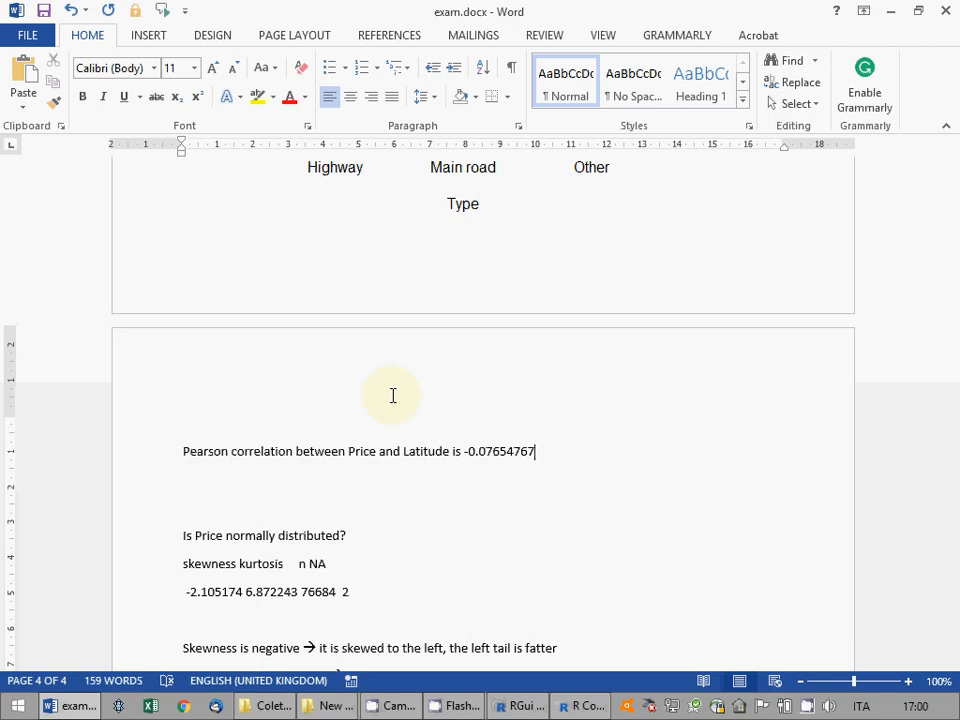
# Add a new line reading "Spearman correlation is" below the Pearson result
pyautogui.press('Return')
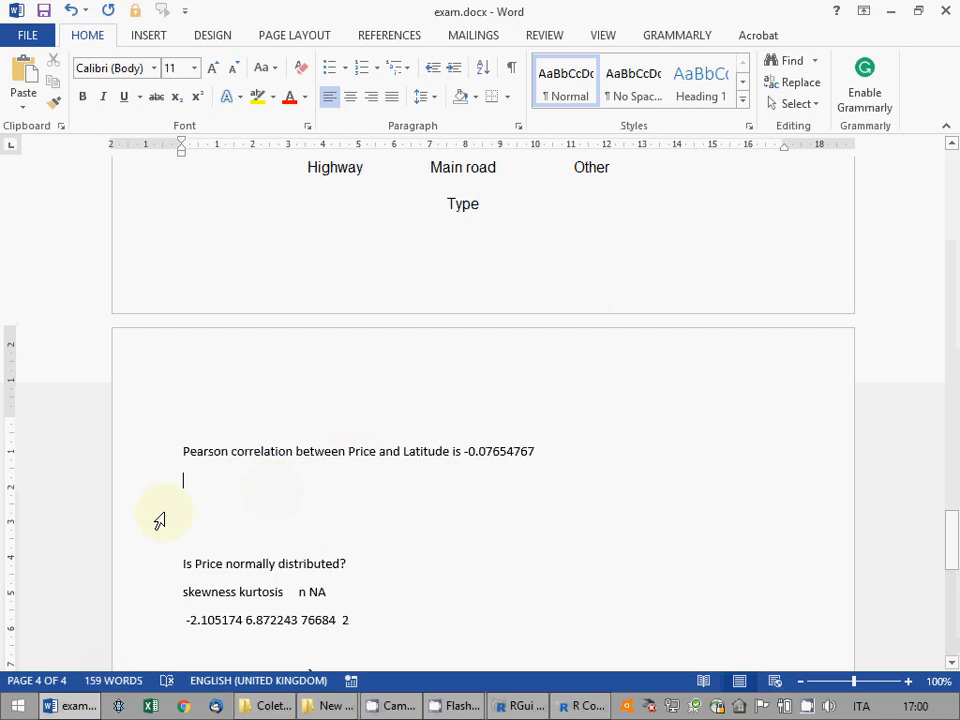
pyautogui.write('Spearman c')
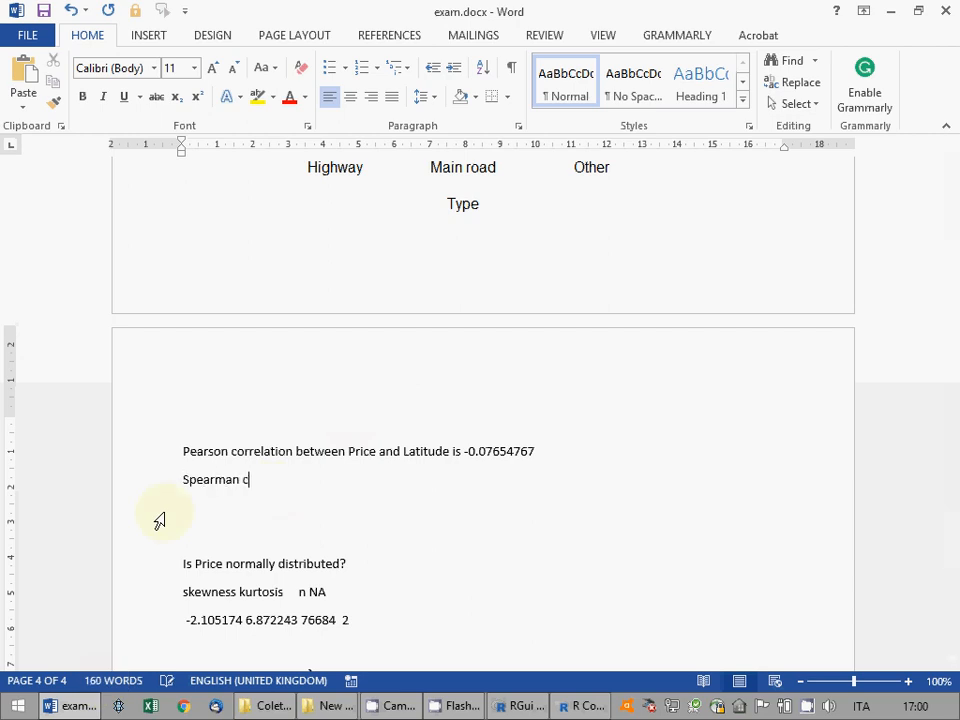
pyautogui.write('orrelation is')
# Switch to R Commander and compute the Spearman rank-order correlation matrix for Latitude and Price using complete observations
pyautogui.click(70, 706)
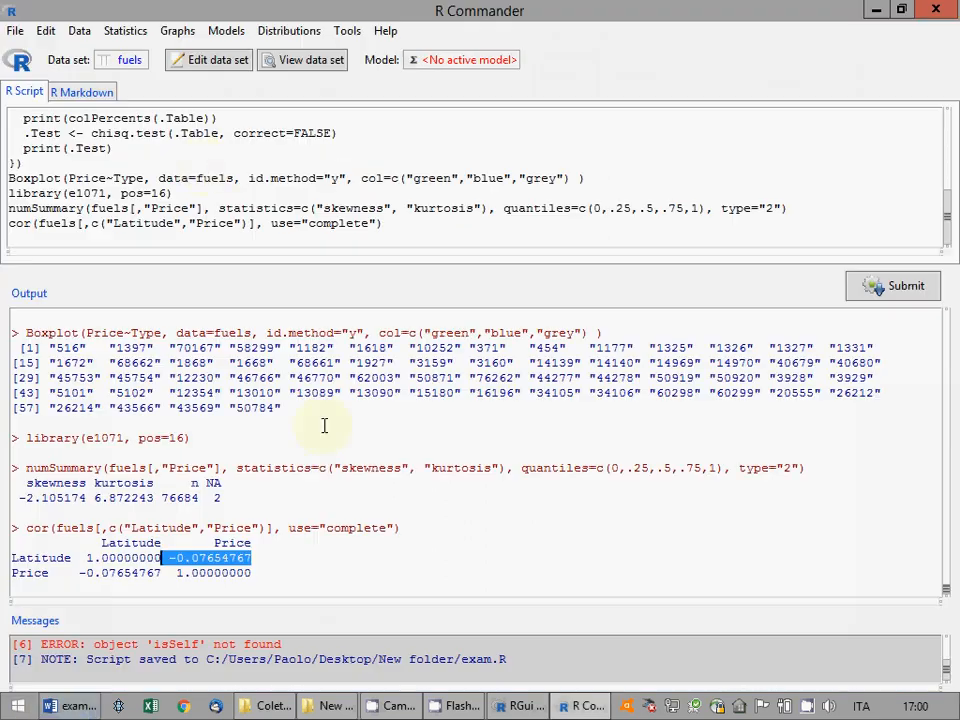
pyautogui.click(128, 30)
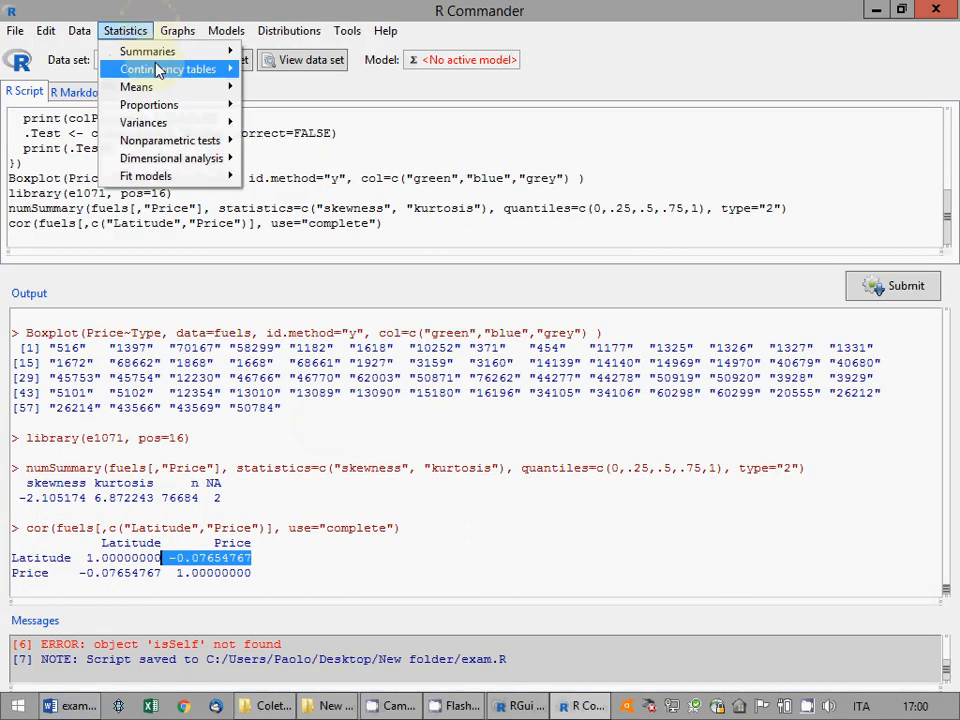
pyautogui.moveTo(185, 165)
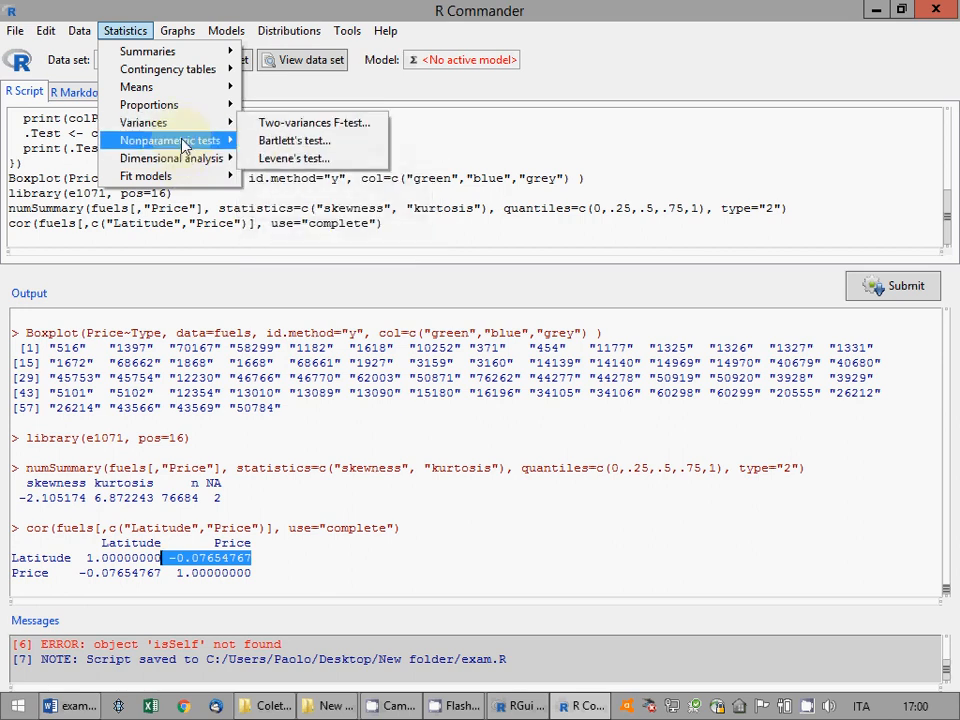
pyautogui.moveTo(180, 95)
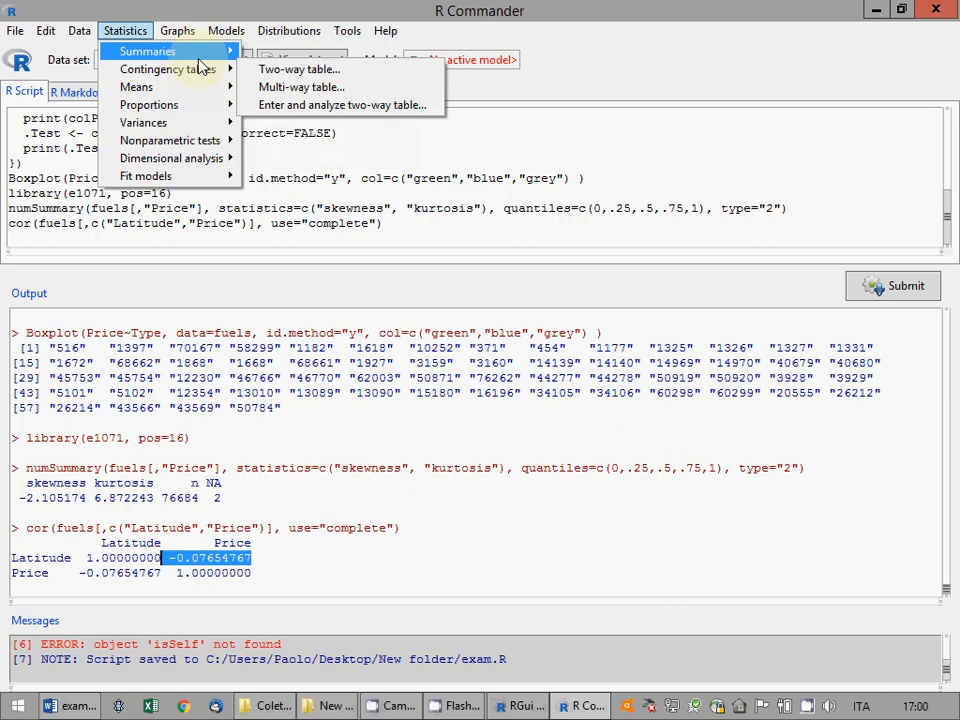
pyautogui.moveTo(198, 58)
pyautogui.click(326, 135)
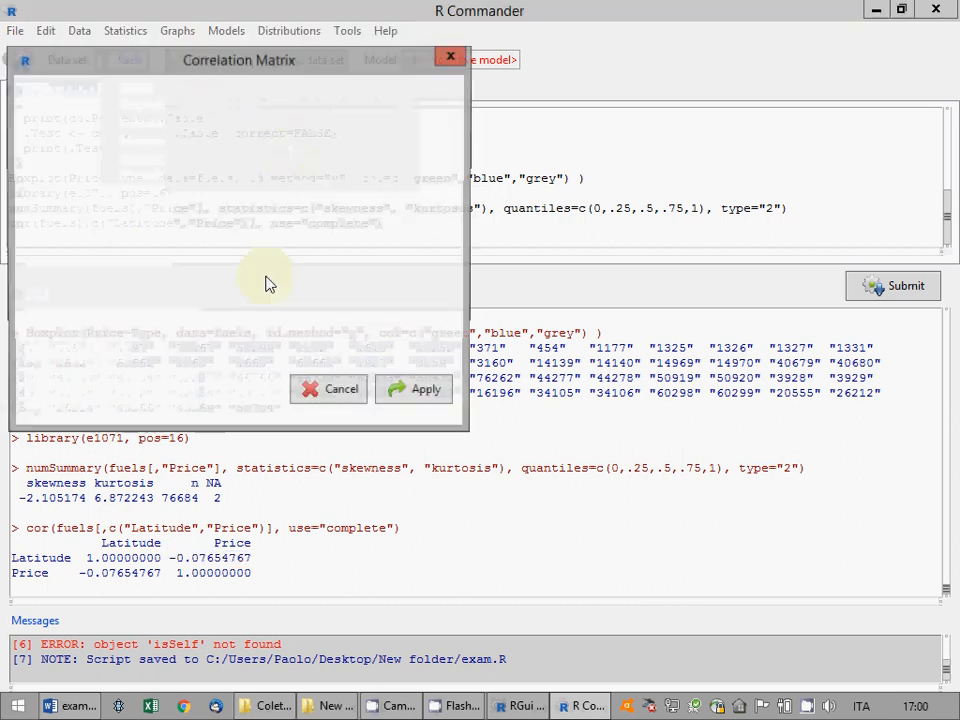
pyautogui.click(60, 240)
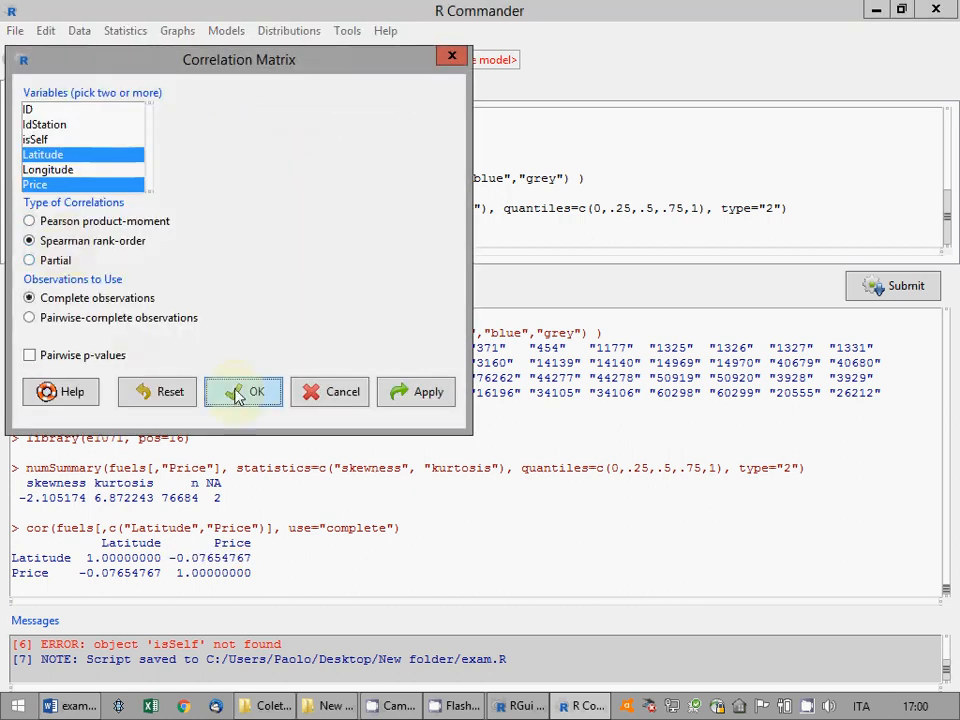
pyautogui.click(238, 392)
# Copy the Spearman coefficient -0.0808966 from the output to the end of the Spearman line in exam.docx in Word
pyautogui.moveTo(237, 558); pyautogui.dragTo(163, 563)
pyautogui.hotkey('ctrl', 'c')
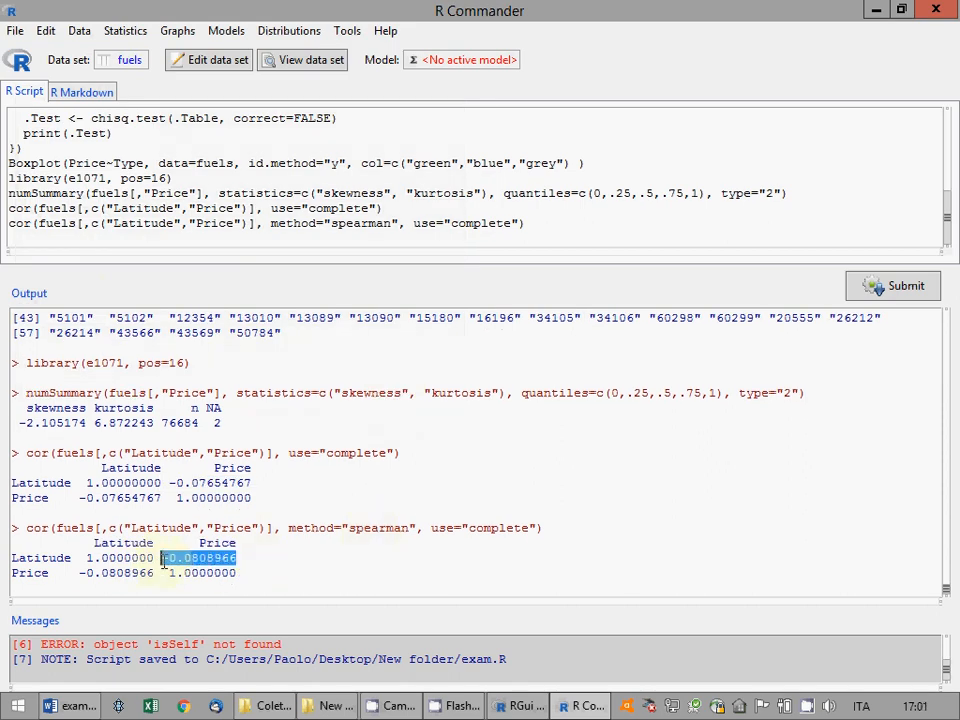
pyautogui.click(79, 706)
pyautogui.hotkey('ctrl', 'v')
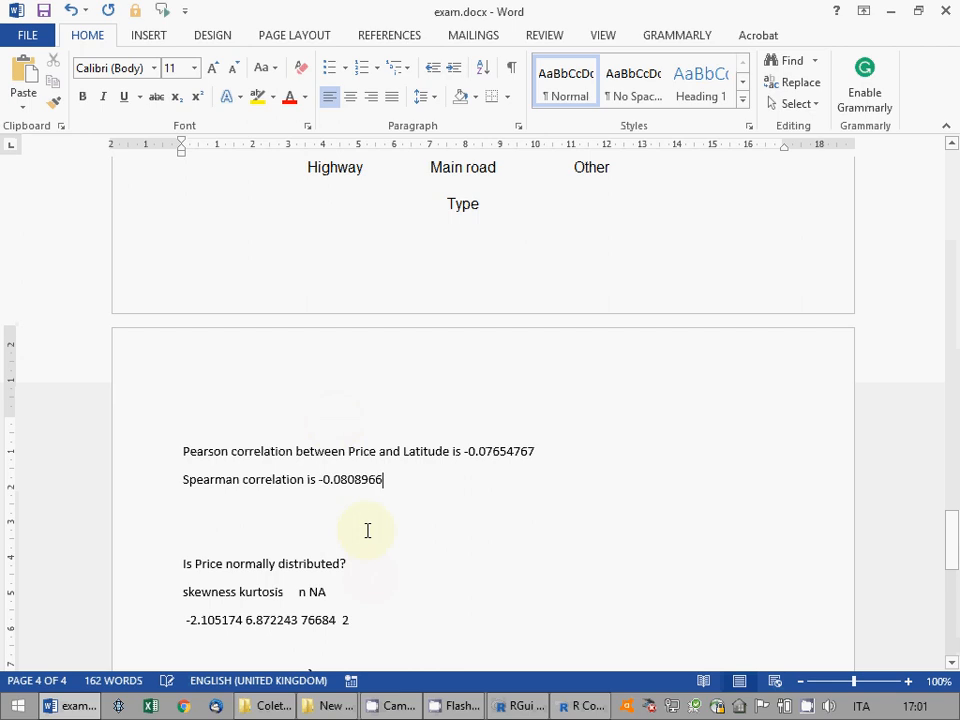
# Add the line "Prices are cheaper when you increase Latitude (go South)." below the Spearman result and save the document
pyautogui.press('Return')
pyautogui.write('Price')
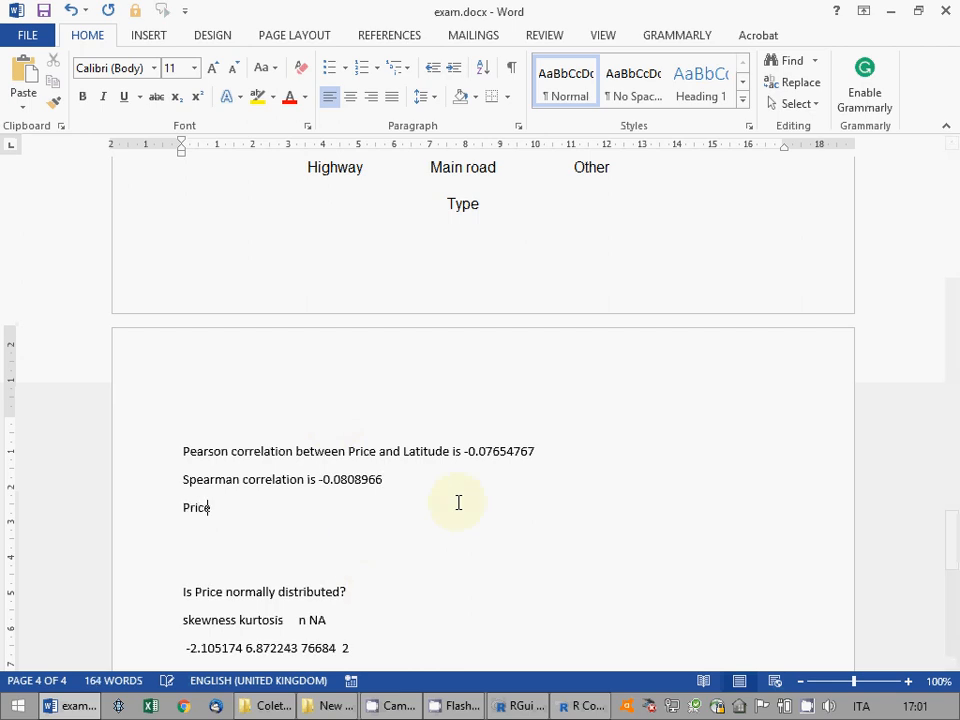
pyautogui.write('s are cheaper wher')
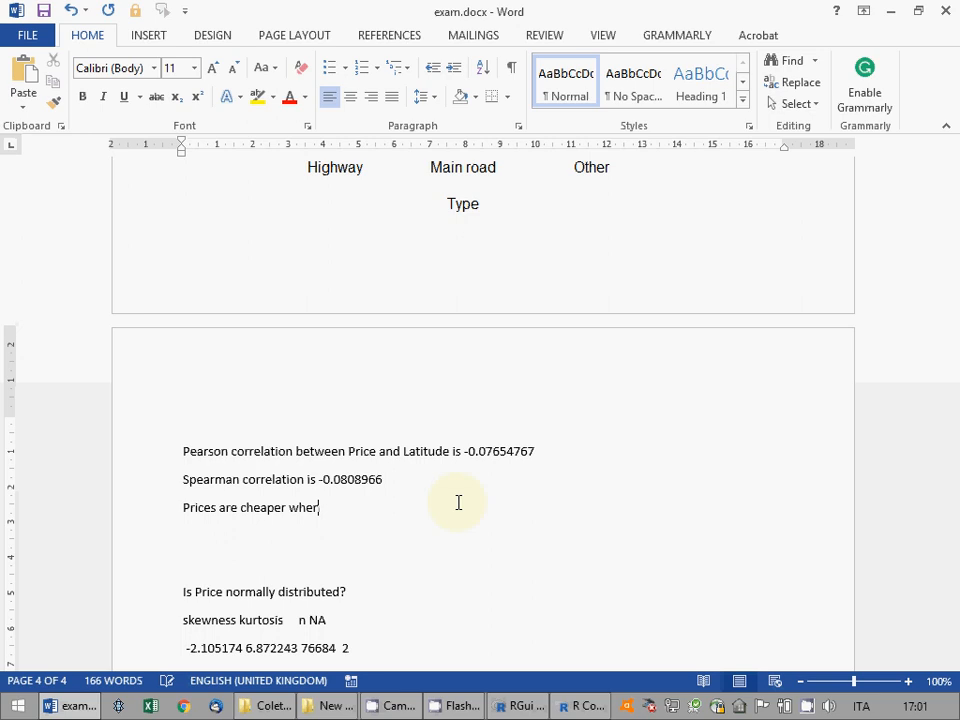
pyautogui.press('BackSpace')
pyautogui.write('n you increase La')
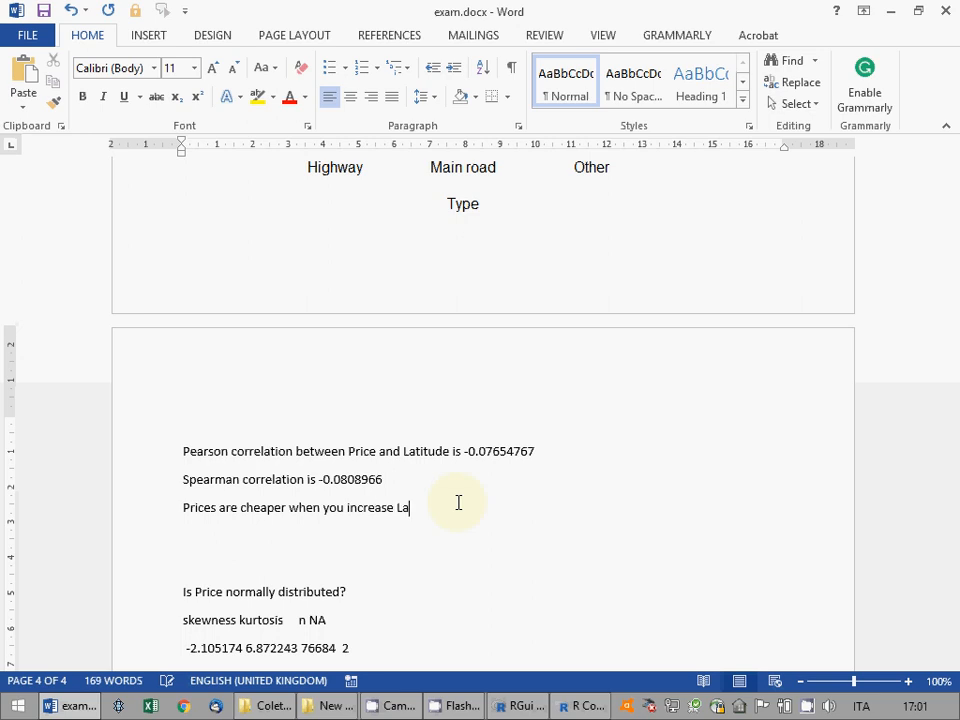
pyautogui.write('titude (go South).')
pyautogui.hotkey('ctrl', 's')
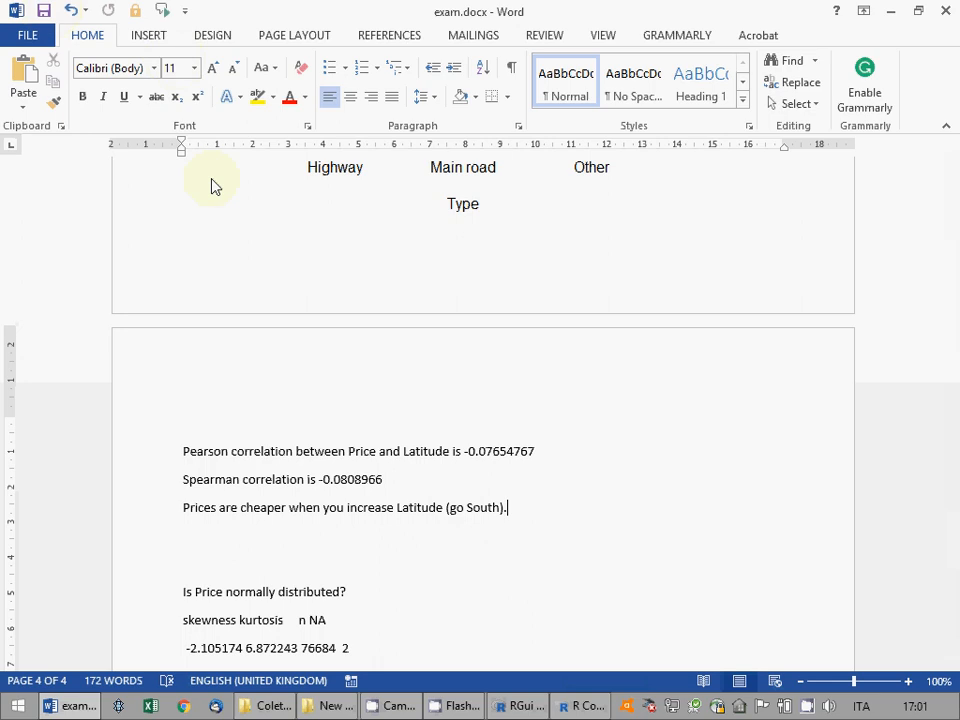
# Place the text cursor on the blank line below the adjusted kurtosis note
pyautogui.scroll(-5, 583, 554)
pyautogui.scroll(-1, 584, 550)
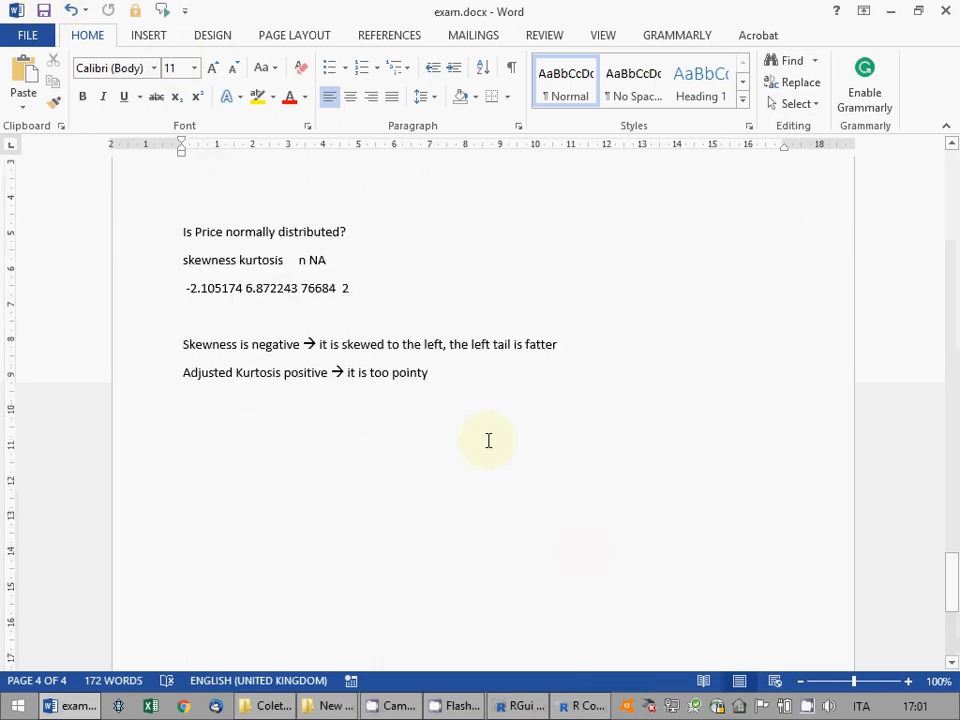
pyautogui.click(489, 441)
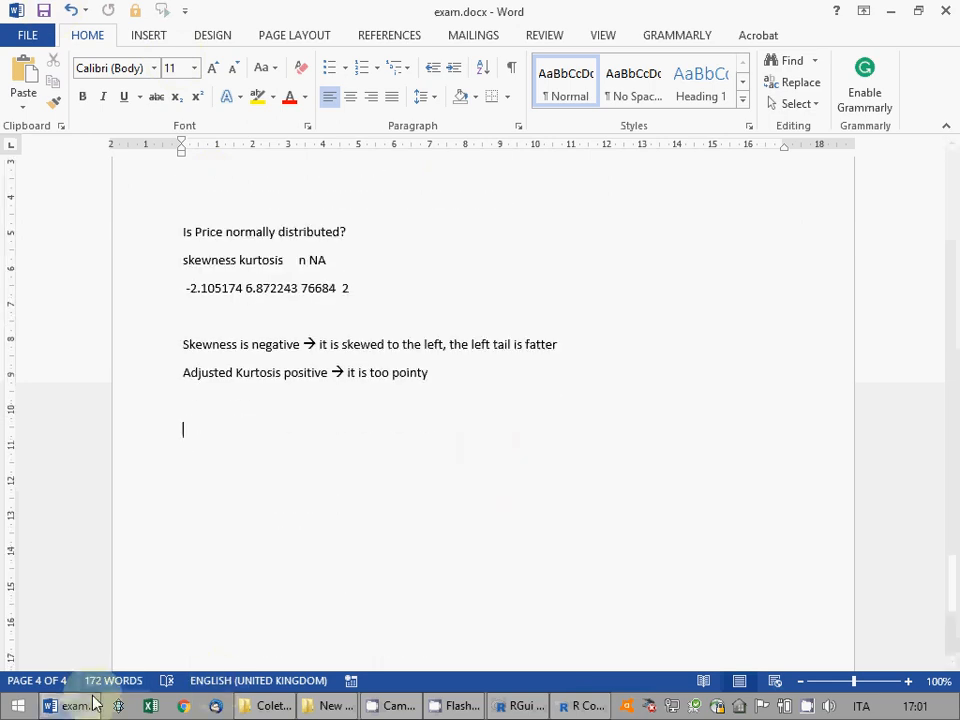
pyautogui.moveTo(95, 703)
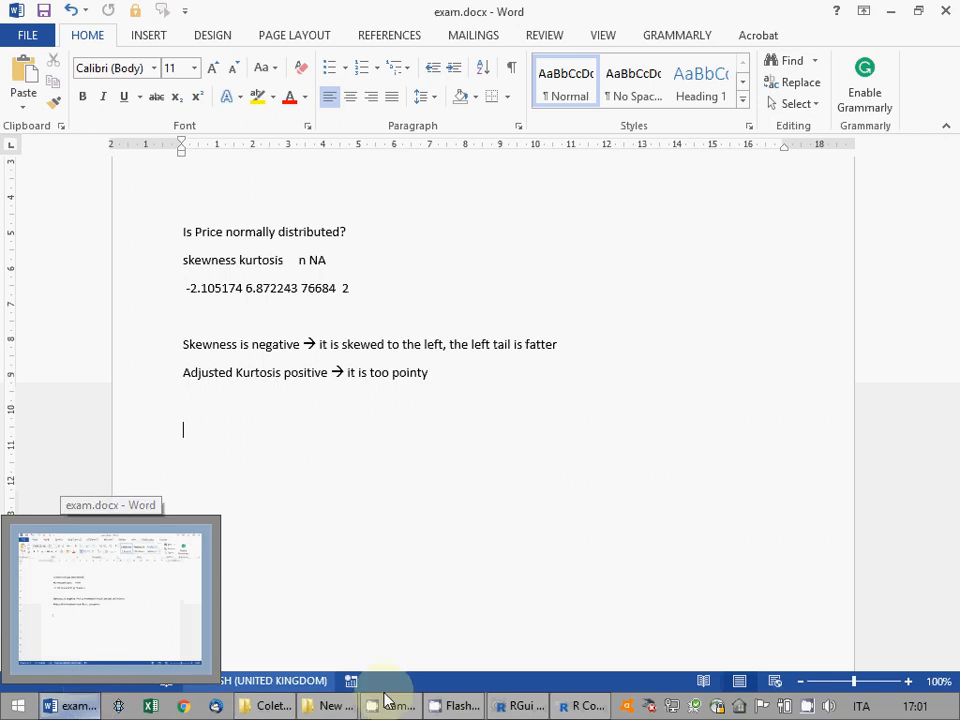
# Switch to R Commander and begin a subset of the active data set with all variables, naming the new data set fuelsQ8
pyautogui.click(578, 705)
pyautogui.click(79, 31)
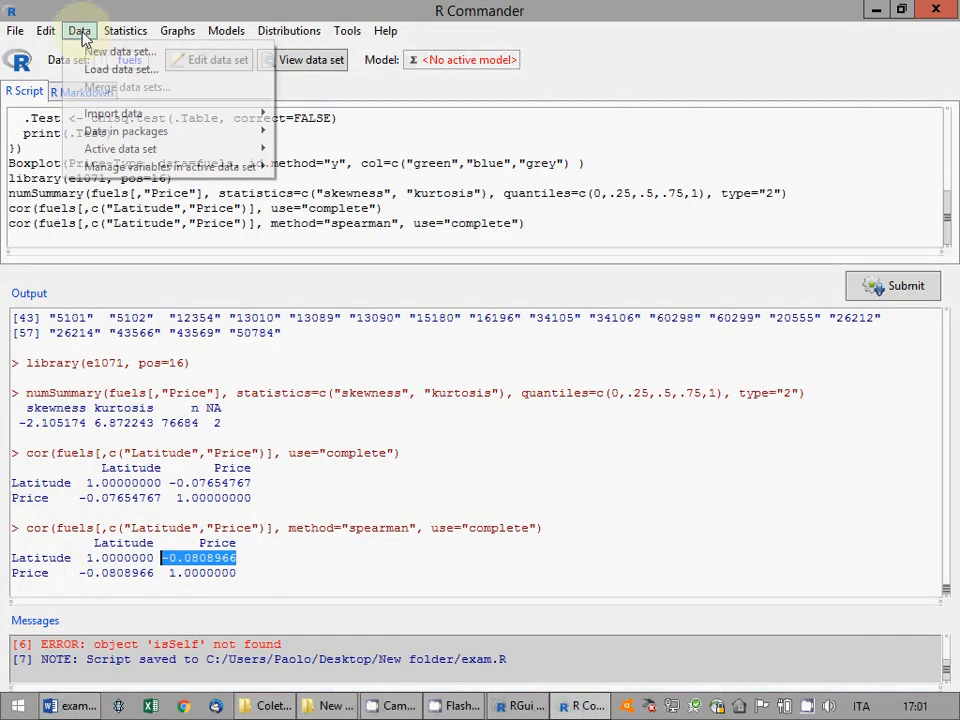
pyautogui.moveTo(125, 170)
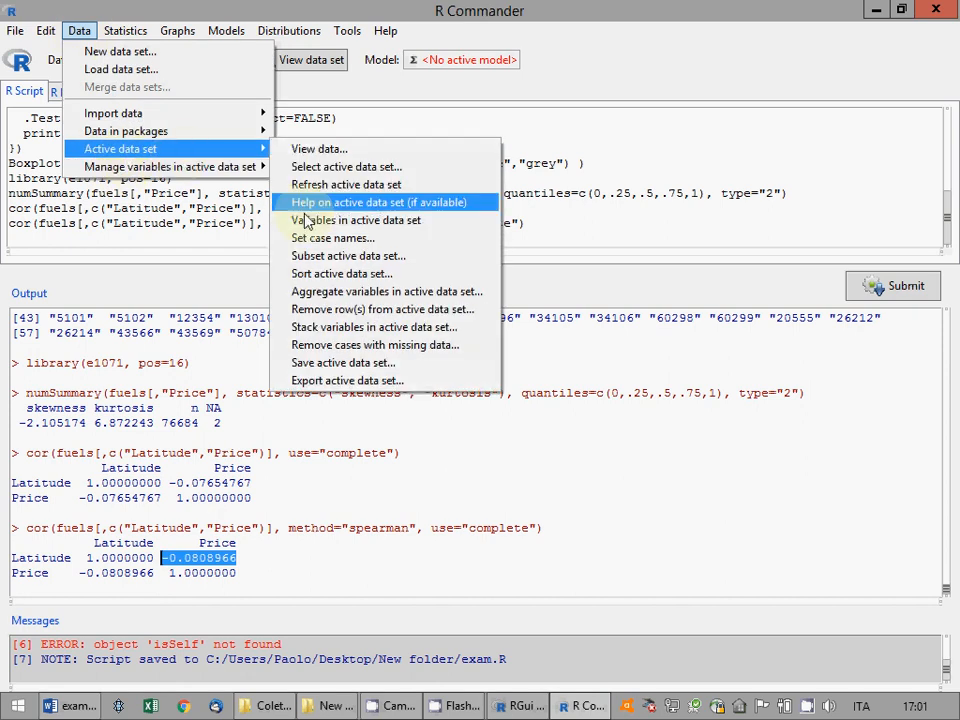
pyautogui.click(290, 256)
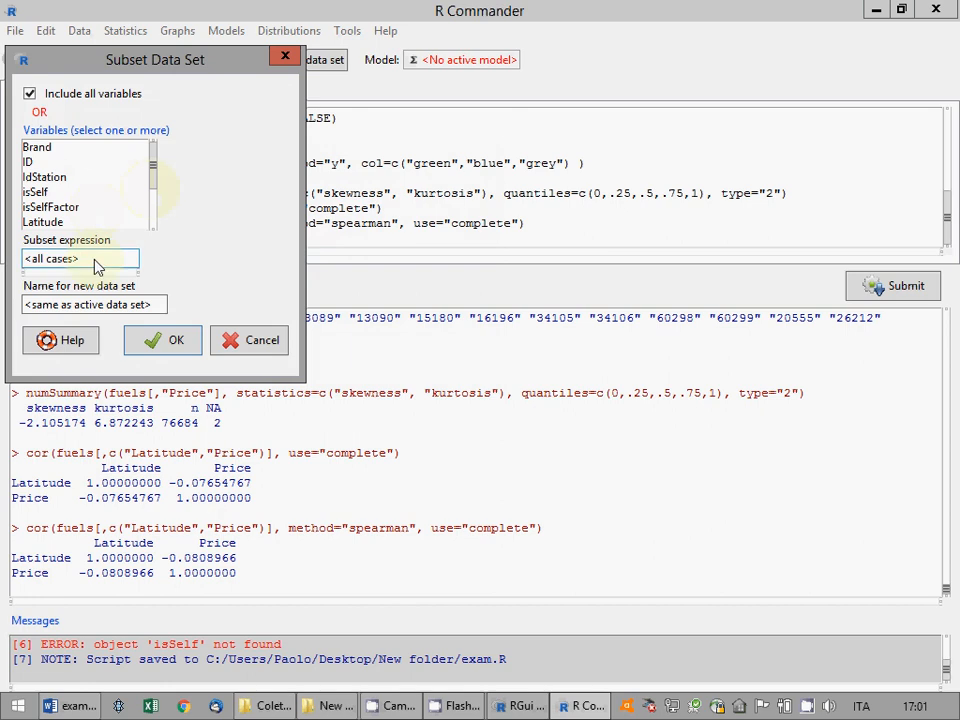
pyautogui.moveTo(80, 259); pyautogui.dragTo(11, 258)
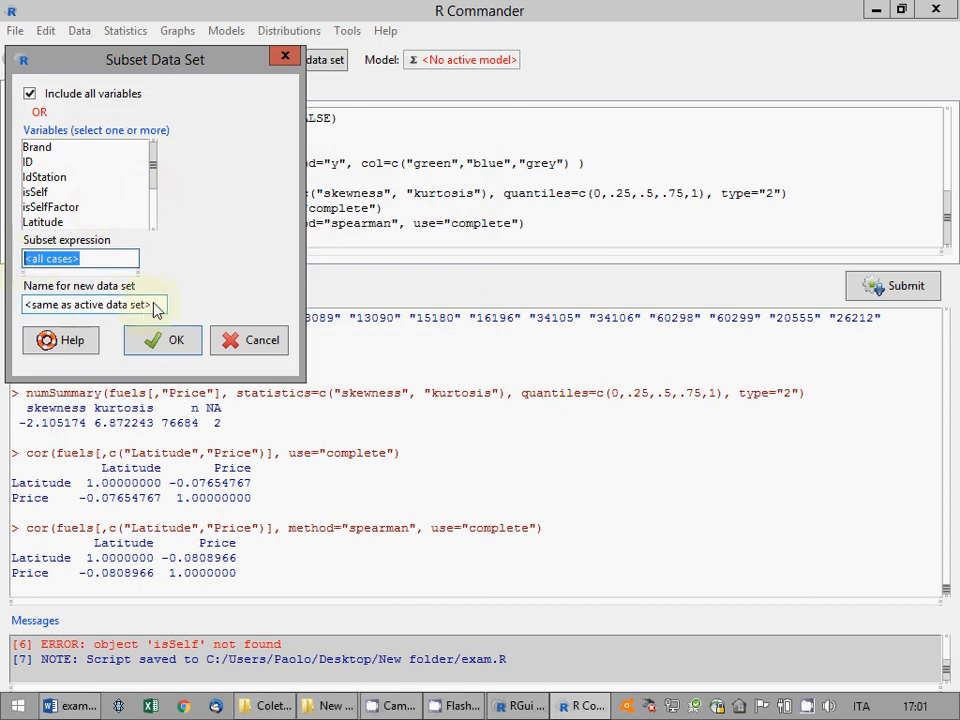
pyautogui.moveTo(150, 310); pyautogui.dragTo(20, 315)
pyautogui.write('fuels')
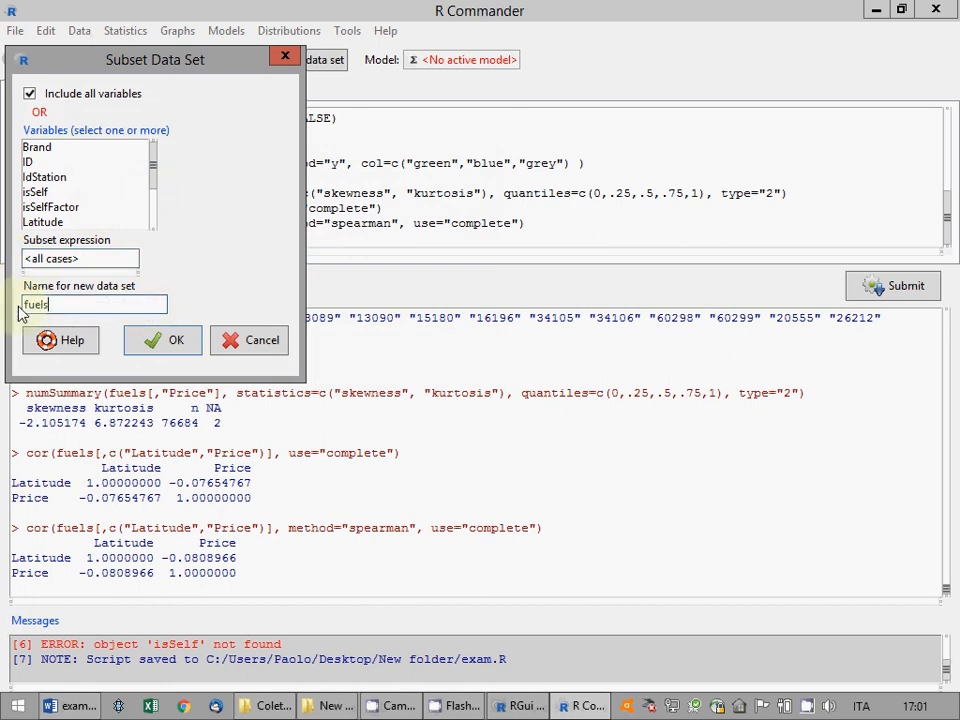
pyautogui.write('Q8')
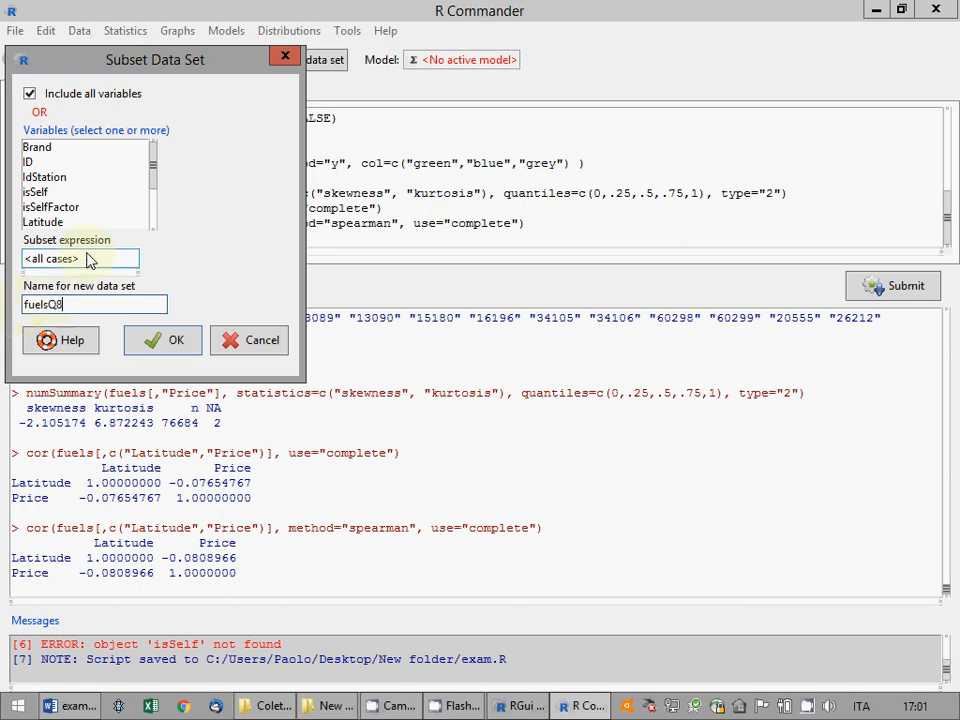
# Set the subset expression to Brand=="Q8", create the subset, and check its row count in the messages
pyautogui.moveTo(72, 259); pyautogui.dragTo(3, 270)
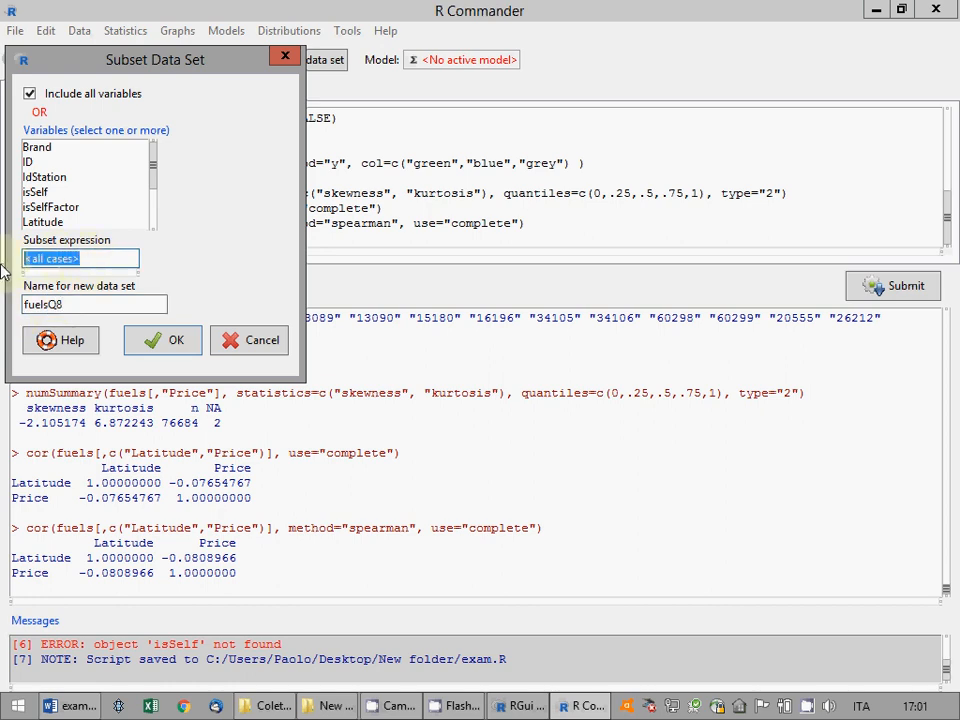
pyautogui.write('Brand')
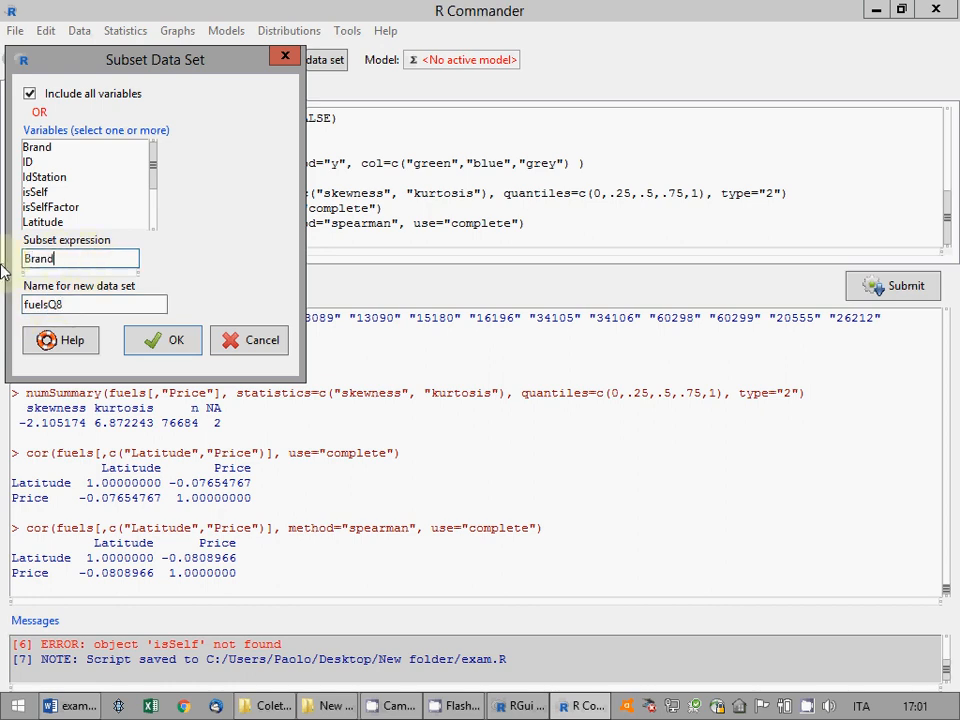
pyautogui.write('=="Q8"')
pyautogui.click(186, 344)
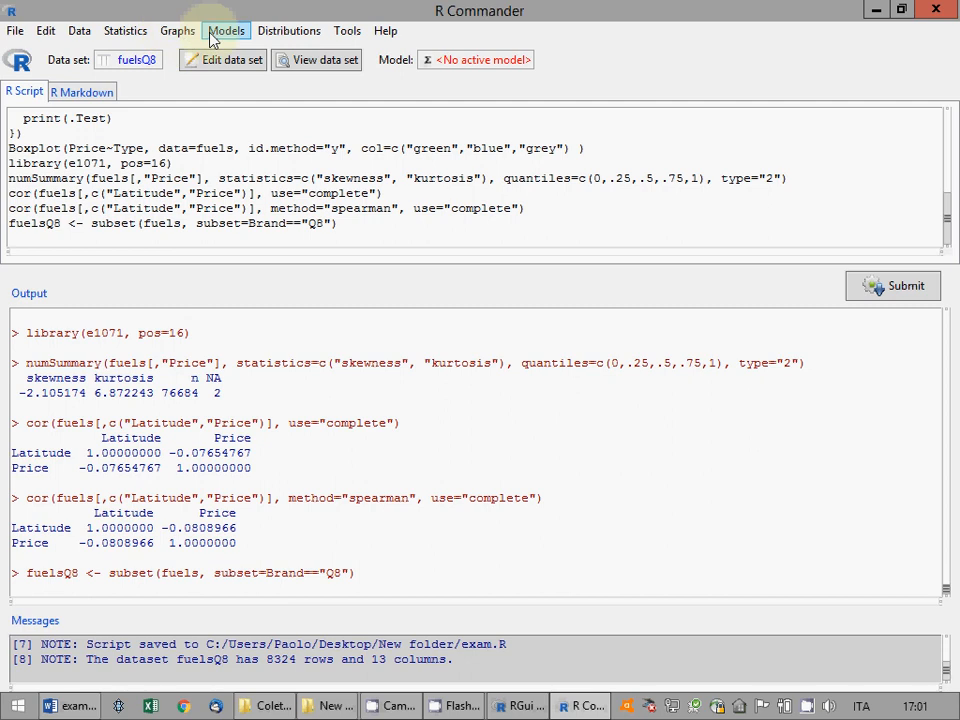
pyautogui.doubleClick(280, 659)
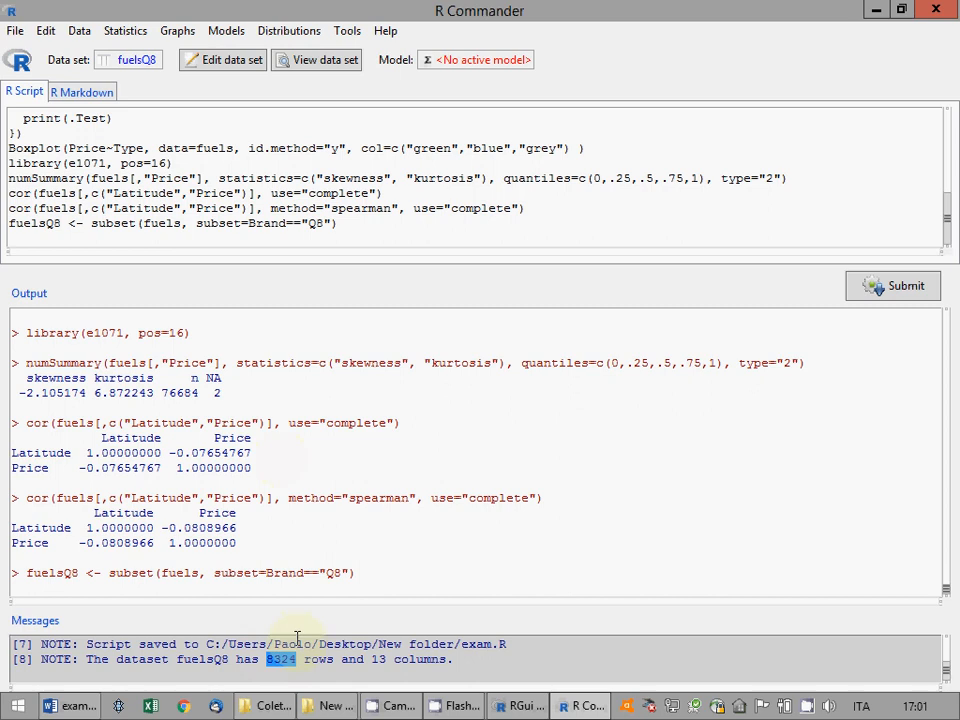
pyautogui.click(281, 659)
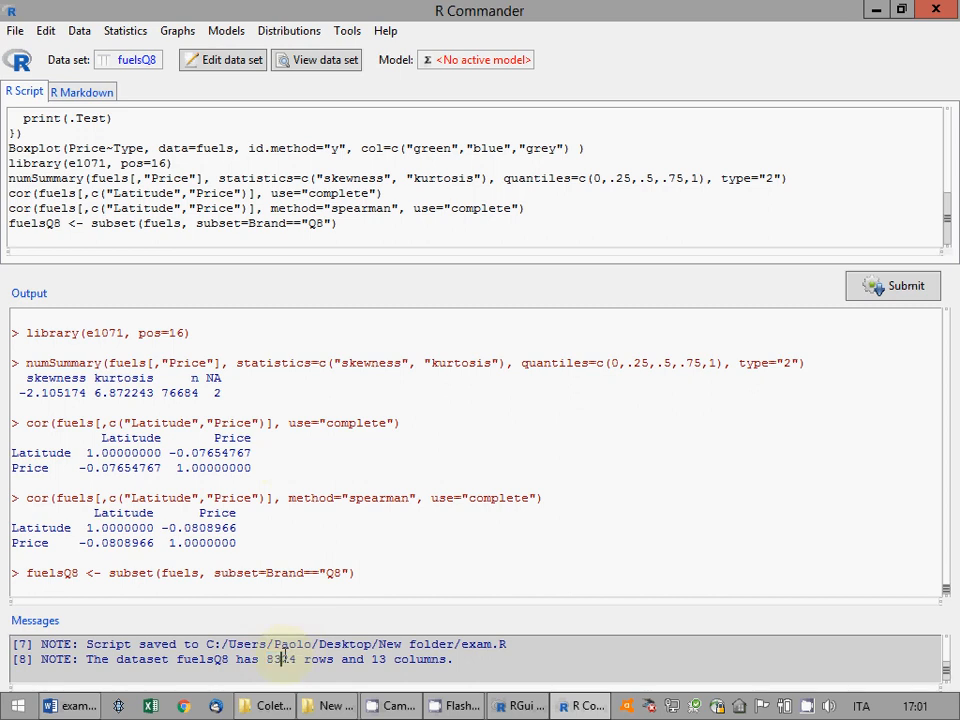
# Open StatisticalAnalysisWithR.pptx from the ADA folder in unibz lectures
pyautogui.rightClick(288, 710)
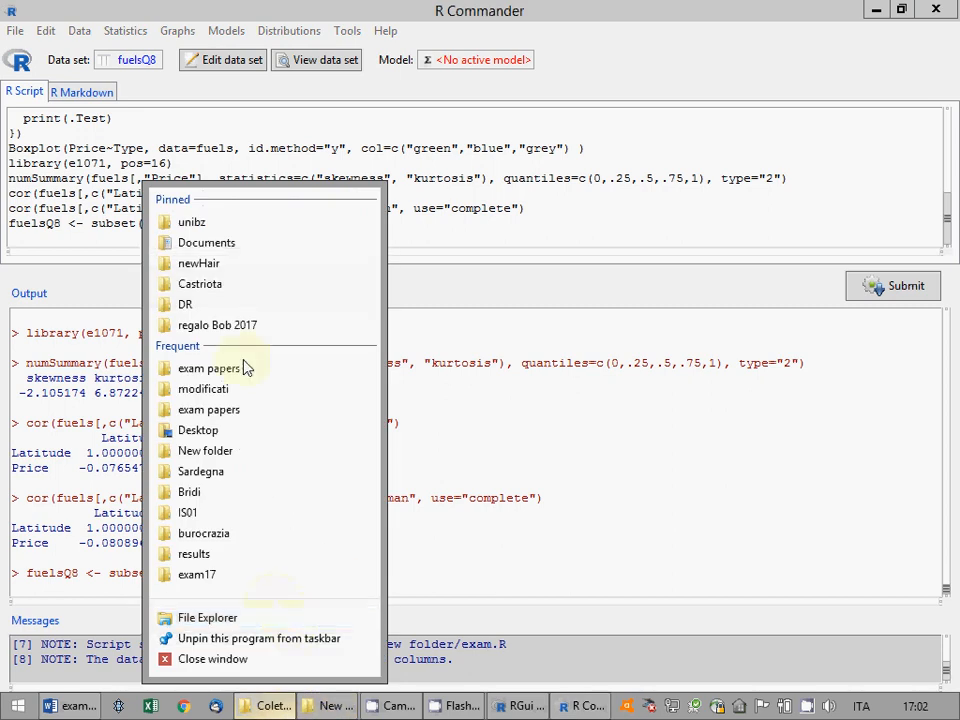
pyautogui.click(221, 223)
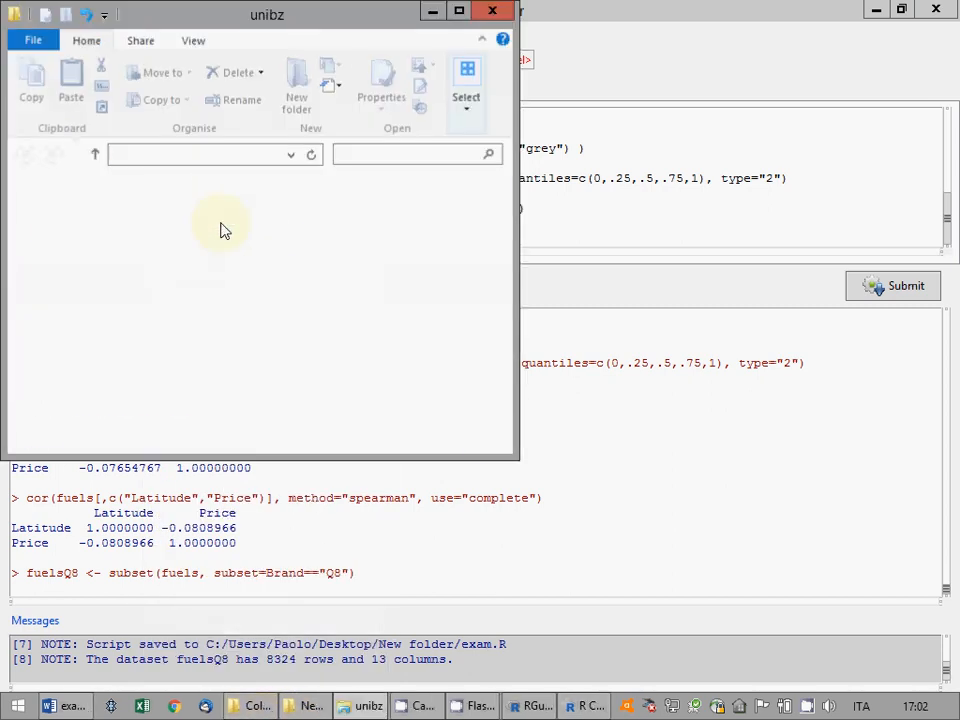
pyautogui.doubleClick(268, 279)
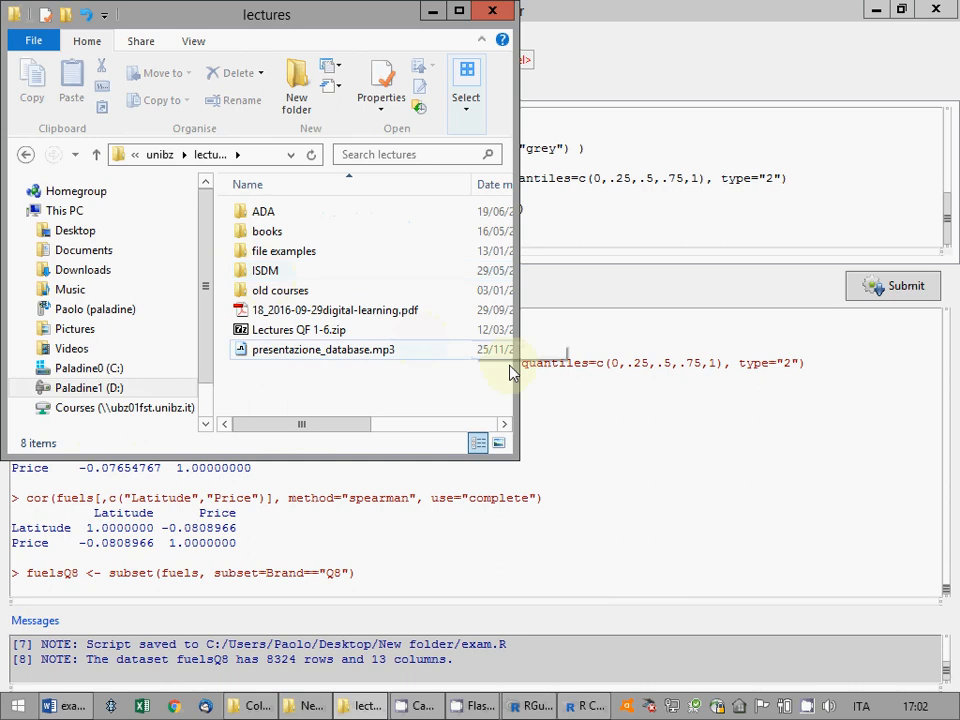
pyautogui.moveTo(515, 364); pyautogui.dragTo(670, 364)
pyautogui.doubleClick(240, 211)
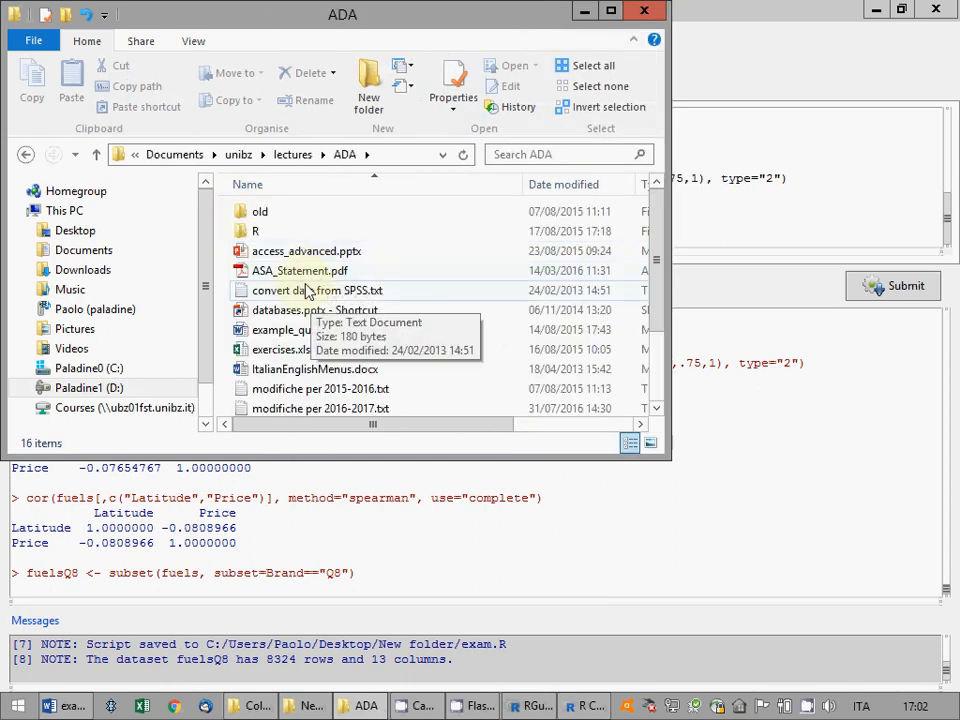
pyautogui.scroll(-2, 315, 320)
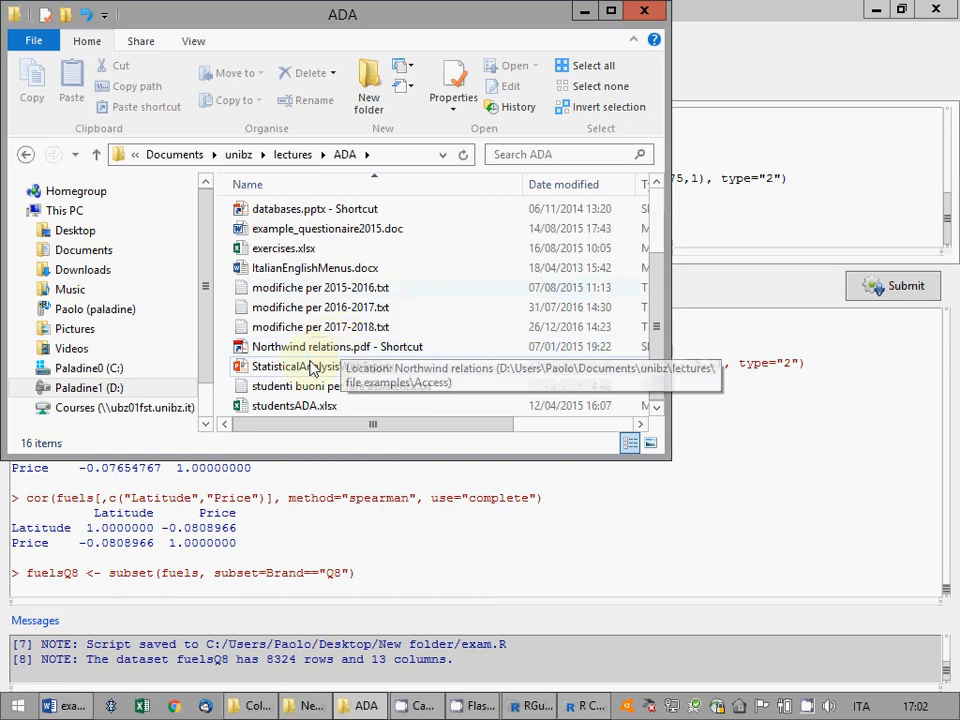
pyautogui.click(313, 368)
pyautogui.doubleClick(313, 368)
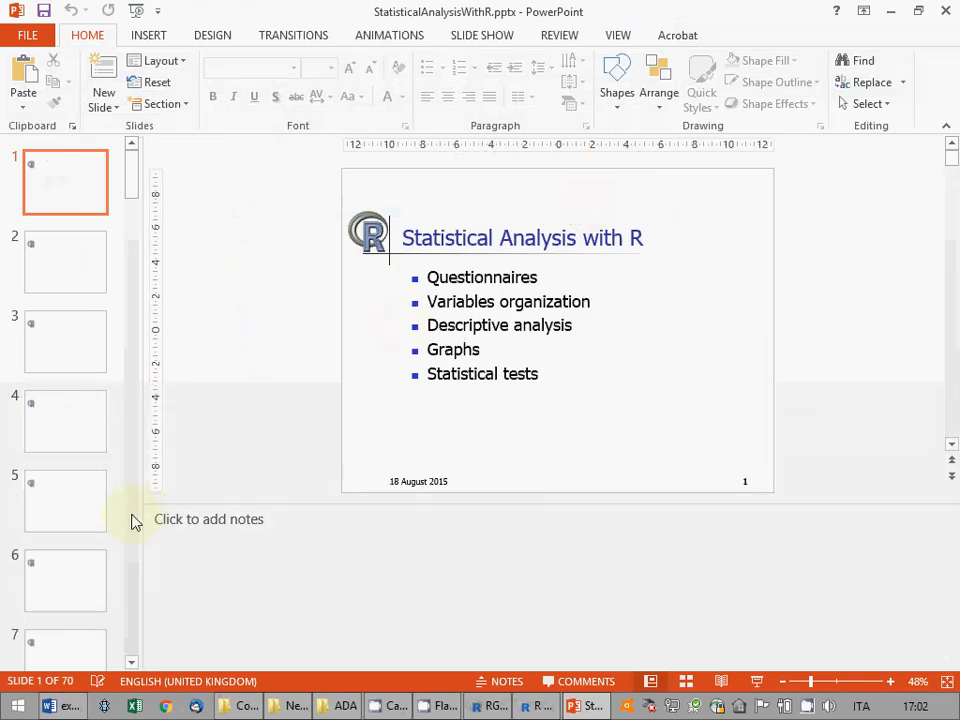
# Review the sign test explanation on slides 69 and 68 of the presentation
pyautogui.scroll(-3, 135, 521)
pyautogui.moveTo(135, 521); pyautogui.dragTo(129, 658)
pyautogui.click(62, 551)
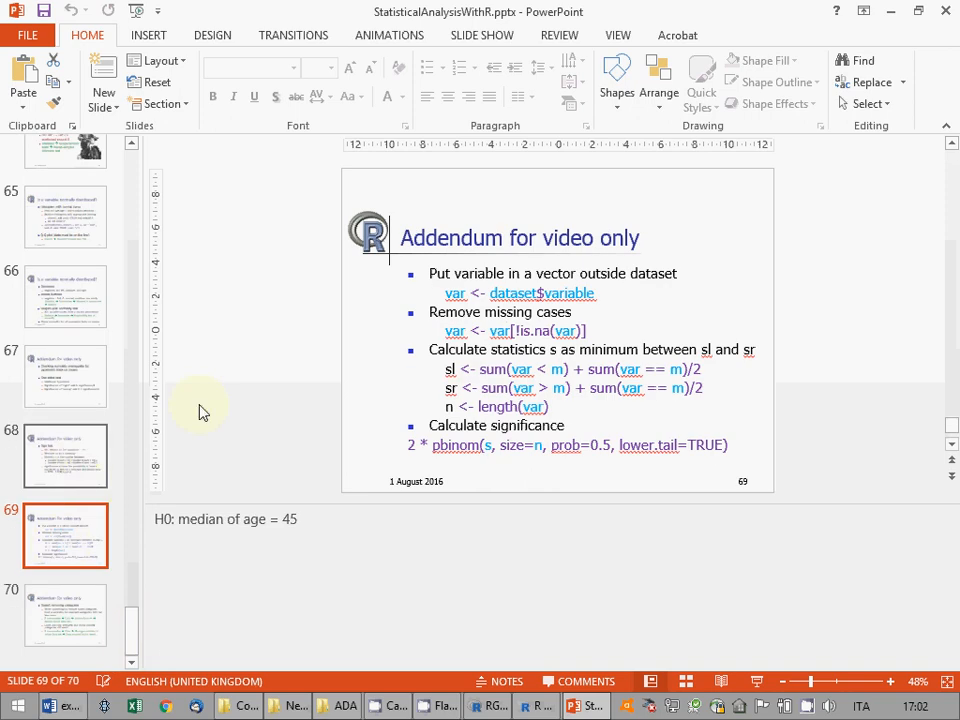
pyautogui.click(80, 455)
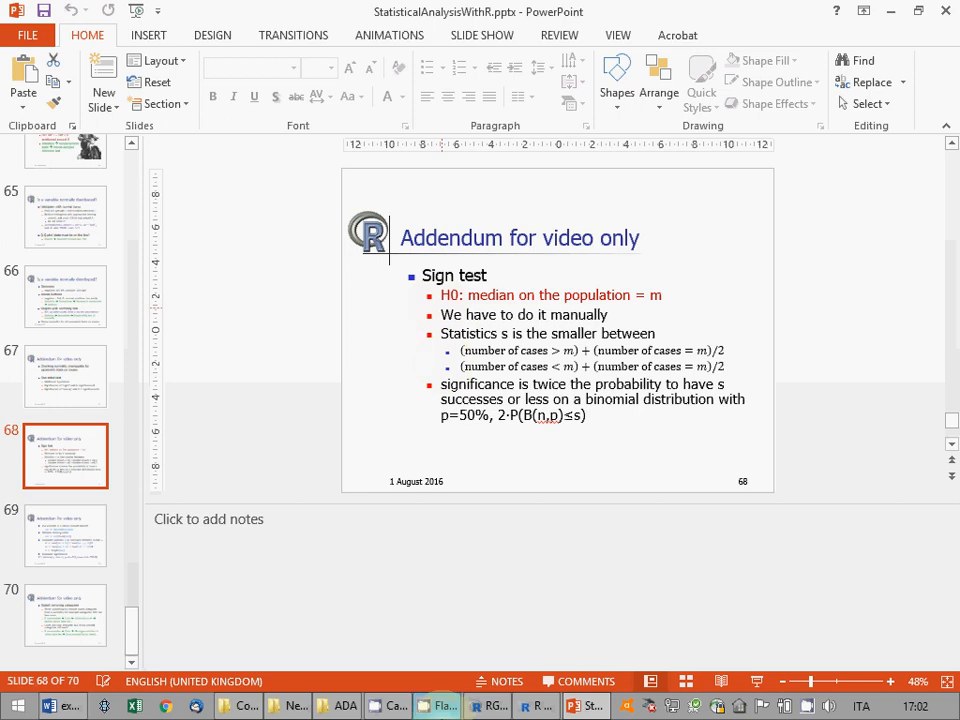
# Switch to exam.docx in Word and add the heading "Sign test ONLY for Q8 petrol stations" with an H0 line started below
pyautogui.click(65, 706)
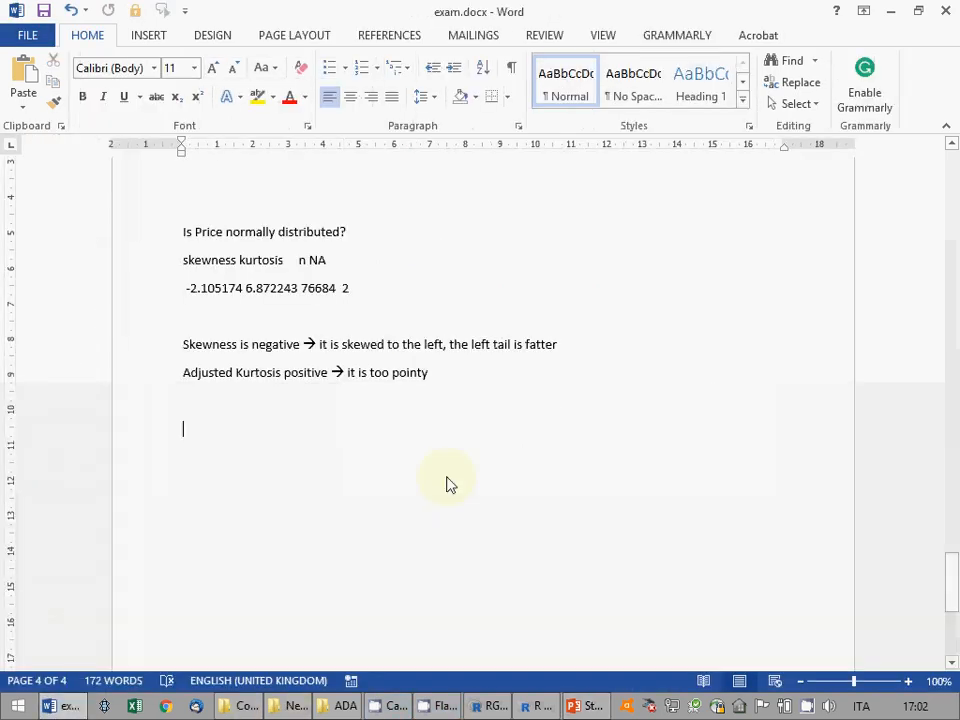
pyautogui.write('Sign test')
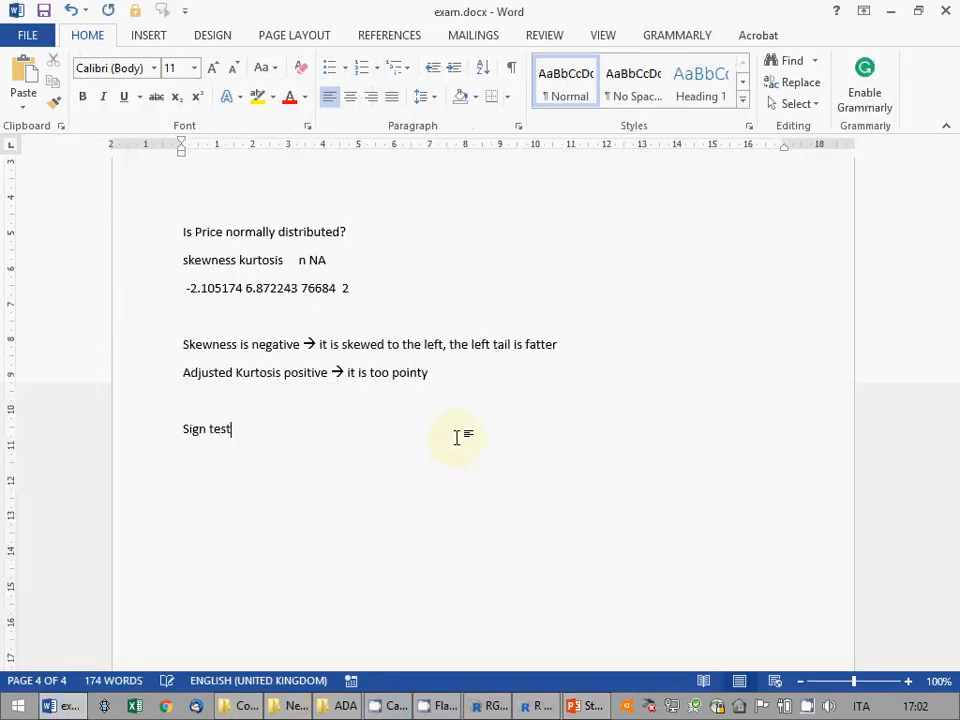
pyautogui.press('Return')
pyautogui.write('H0: me')
pyautogui.press('BackSpace')
pyautogui.press('Up')
pyautogui.press('End')
pyautogui.write('ONLY for Q8 ')
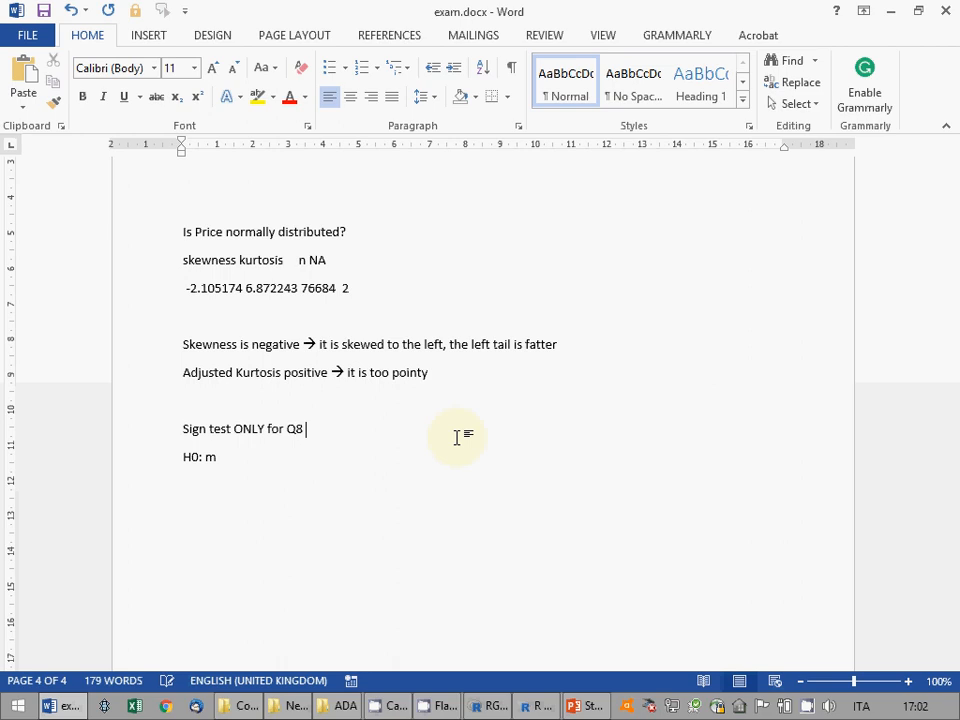
pyautogui.write('petrol stations')
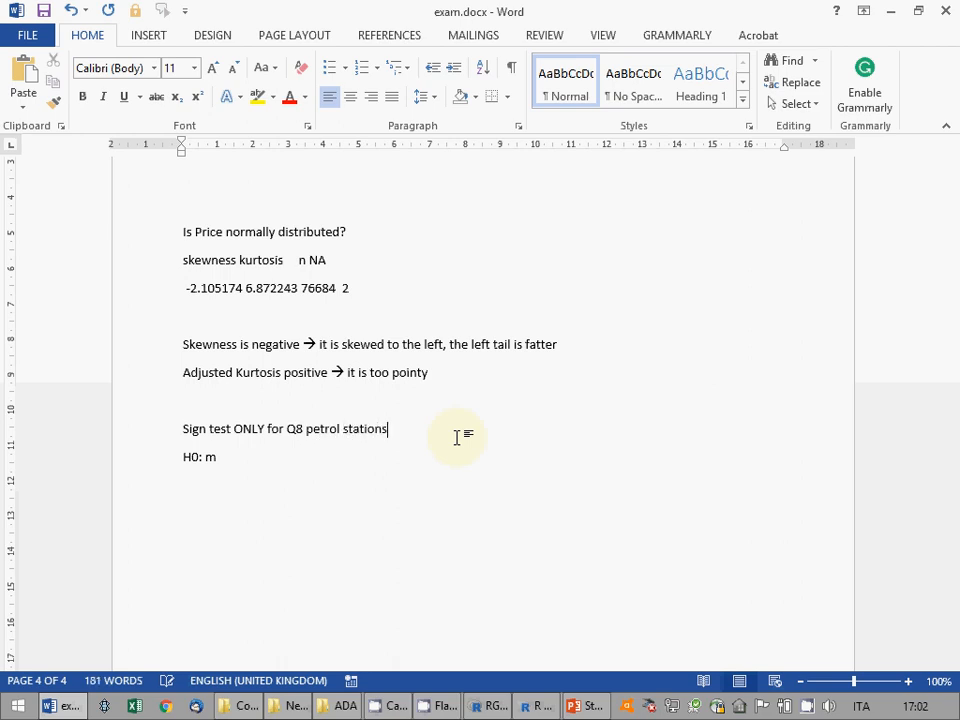
# Complete the hypotheses as "H0: median of Price is 1.5" and "H1: median of price is not 1.5", followed by a new line
pyautogui.press('Down')
pyautogui.write('edian of Price is ')
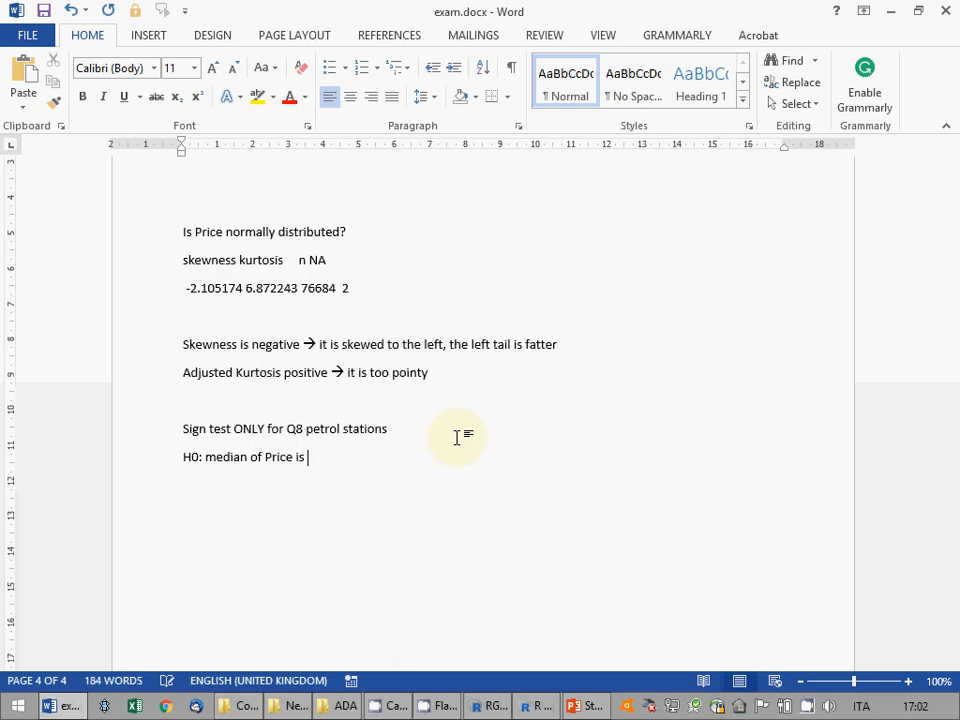
pyautogui.write('1.5')
pyautogui.press('Return')
pyautogui.write('H0')
pyautogui.press('BackSpace')
pyautogui.write('1: median of')
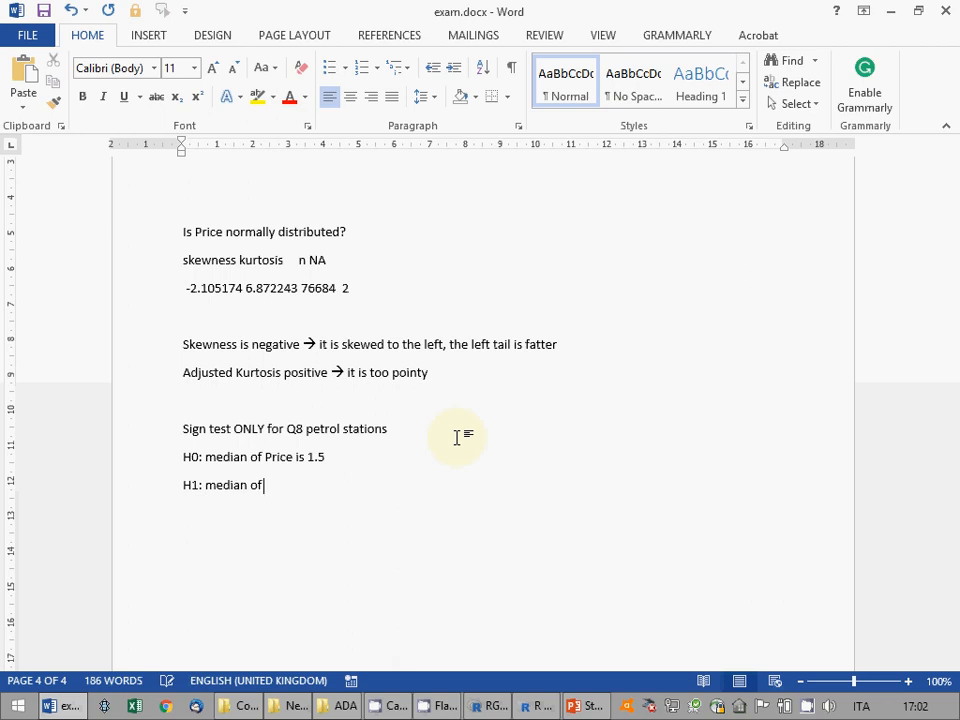
pyautogui.write(' price is not 1.5')
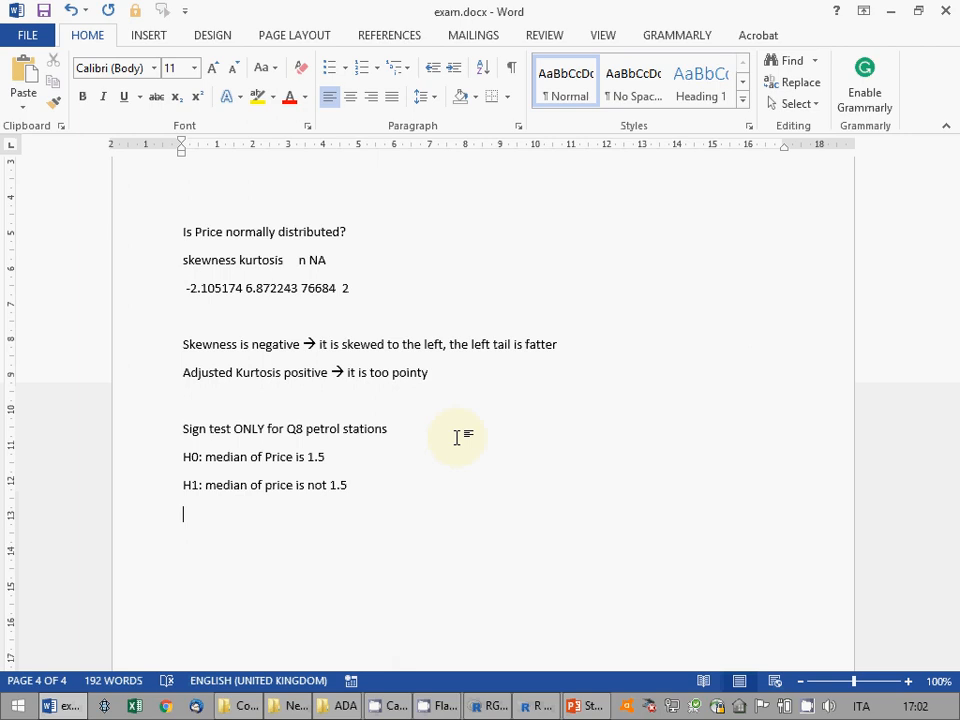
pyautogui.press('Return')
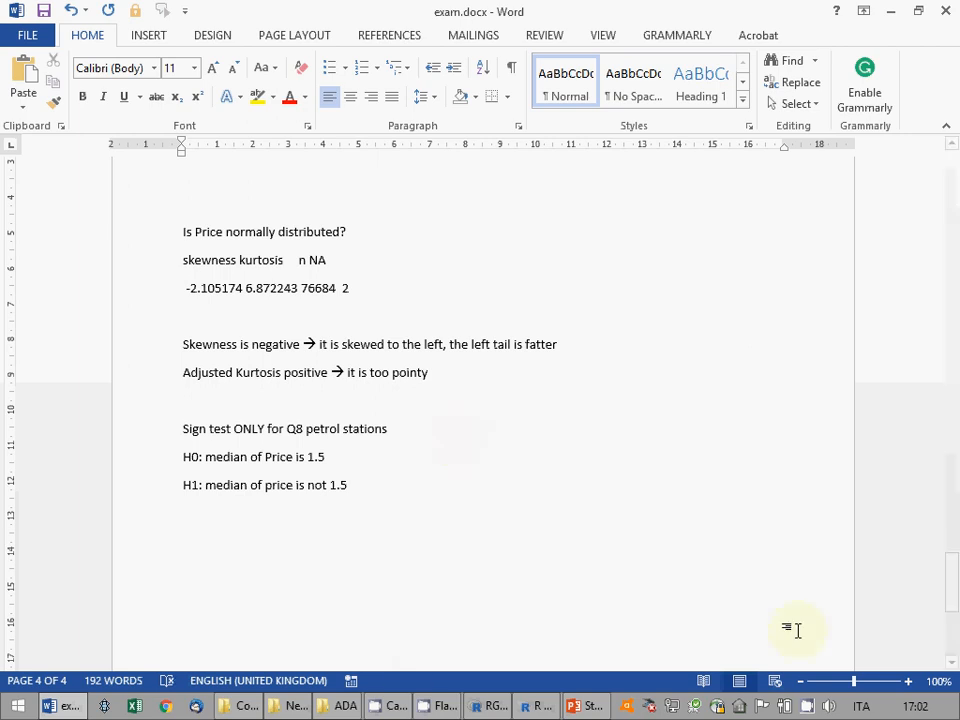
# Switch to the PowerPoint presentation and select the code line "var <- dataset$variable" on slide 69
pyautogui.click(587, 705)
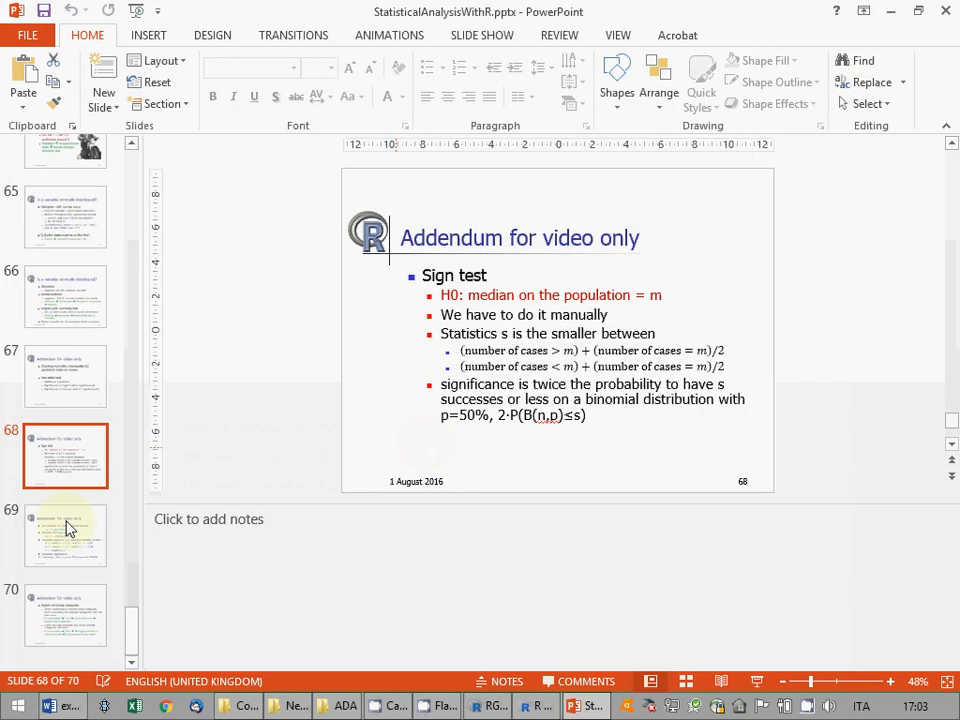
pyautogui.click(55, 532)
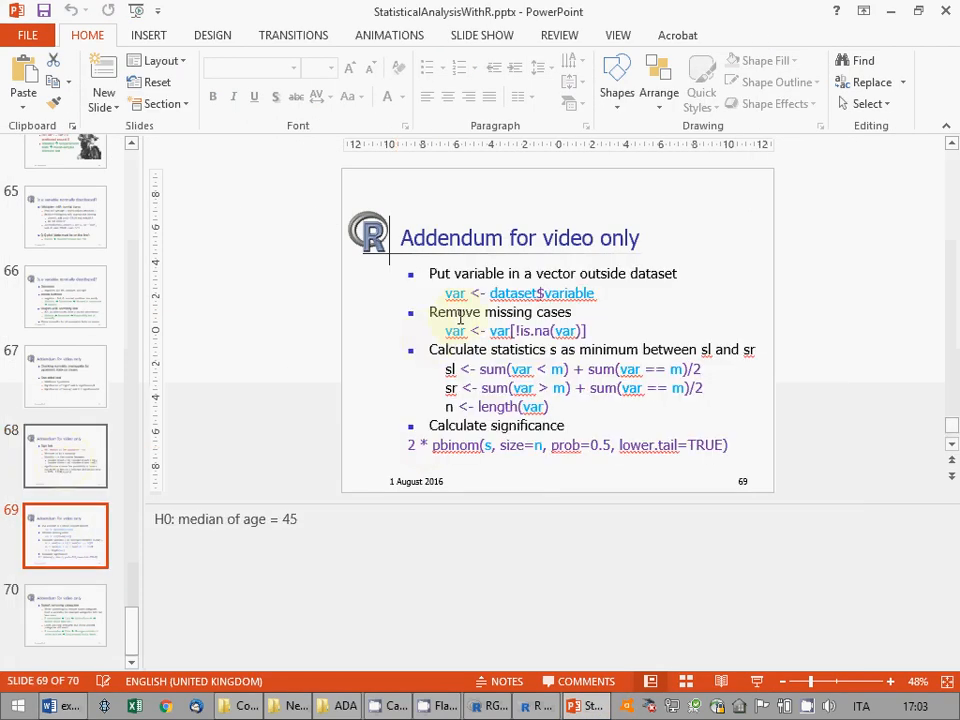
pyautogui.moveTo(450, 293); pyautogui.dragTo(591, 296)
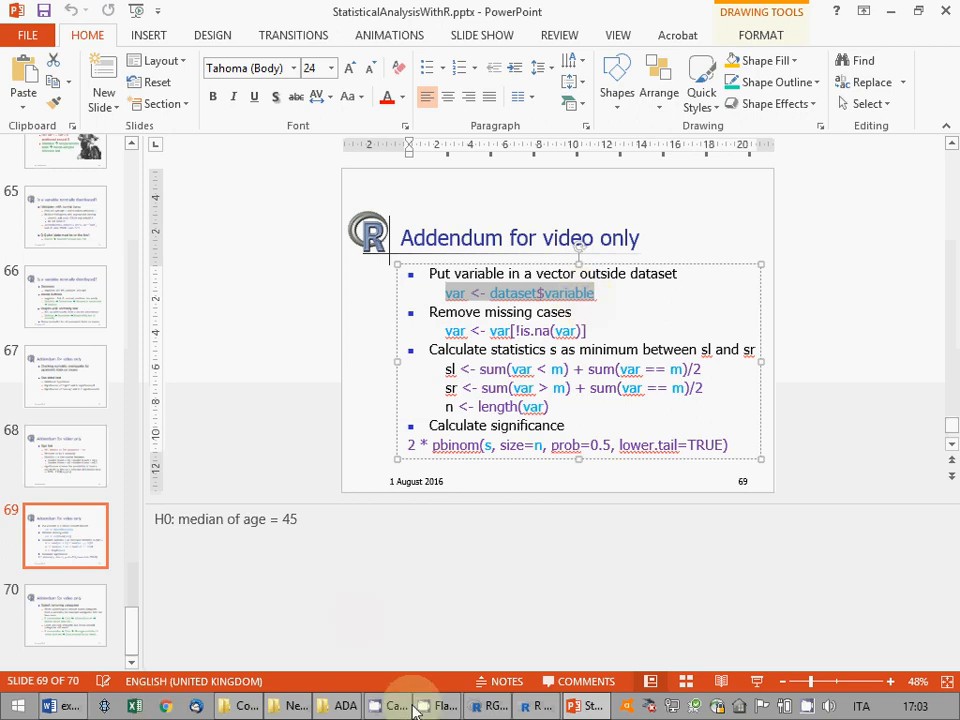
pyautogui.write('c')
pyautogui.click(538, 708)
pyautogui.click(261, 237)
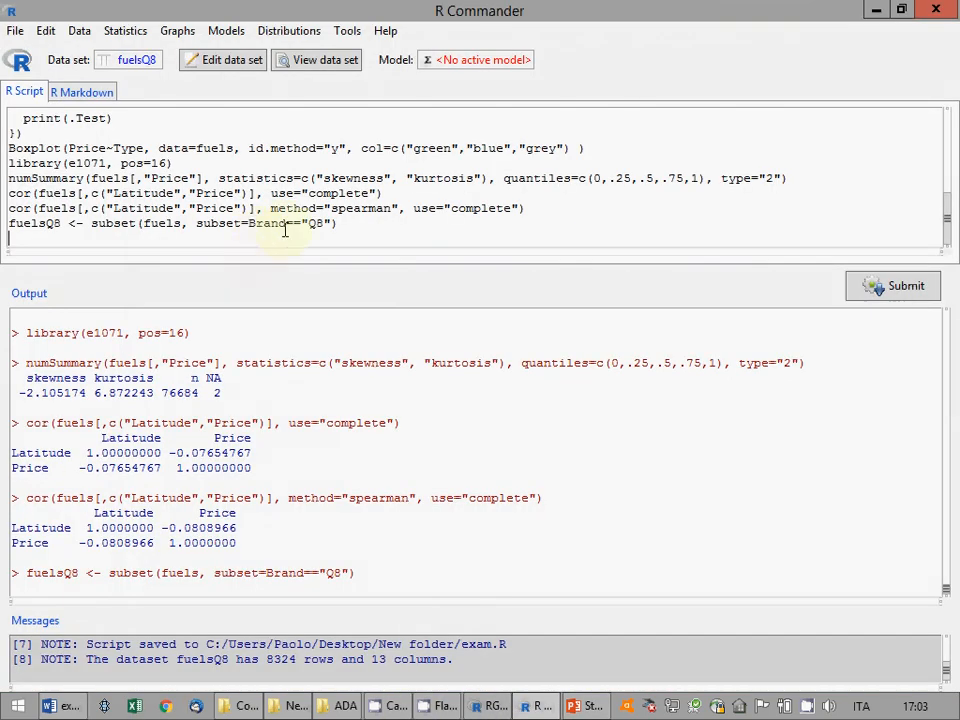
pyautogui.press('Return')
pyautogui.write('-0.0808966')
pyautogui.moveTo(243, 230); pyautogui.dragTo(130, 240)
pyautogui.press('Delete')
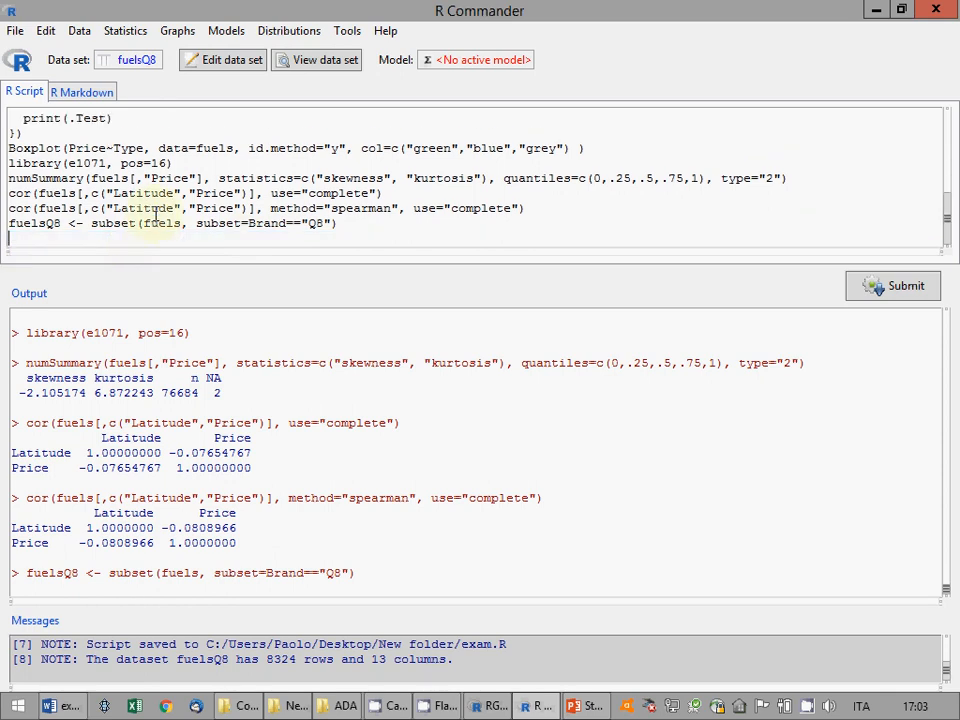
pyautogui.click(583, 705)
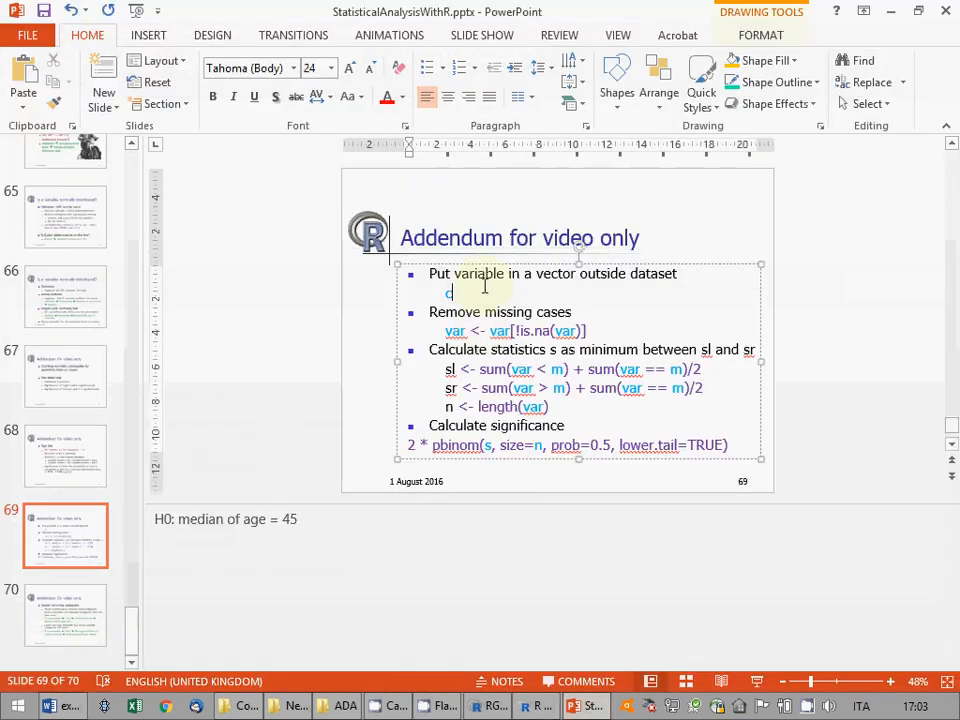
pyautogui.click(71, 12)
# Copy the code line "var <- dataset$variable" from slide 69 and paste it into the R Commander script, with a blank line above
pyautogui.hotkey('ctrl', 'c')
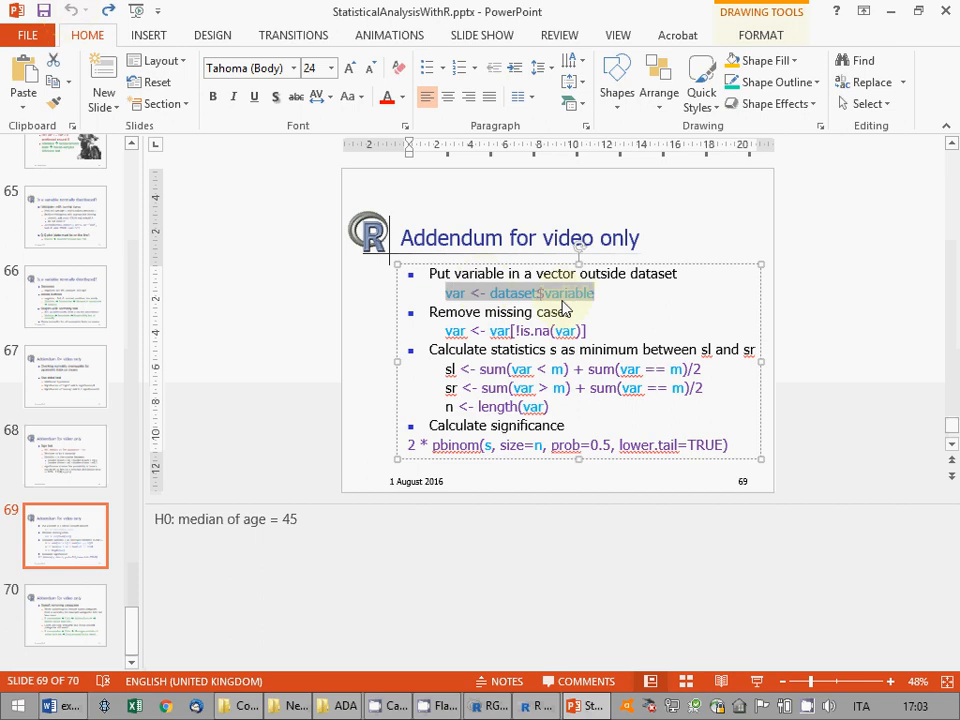
pyautogui.rightClick(563, 300)
pyautogui.rightClick(550, 300)
pyautogui.rightClick(563, 300)
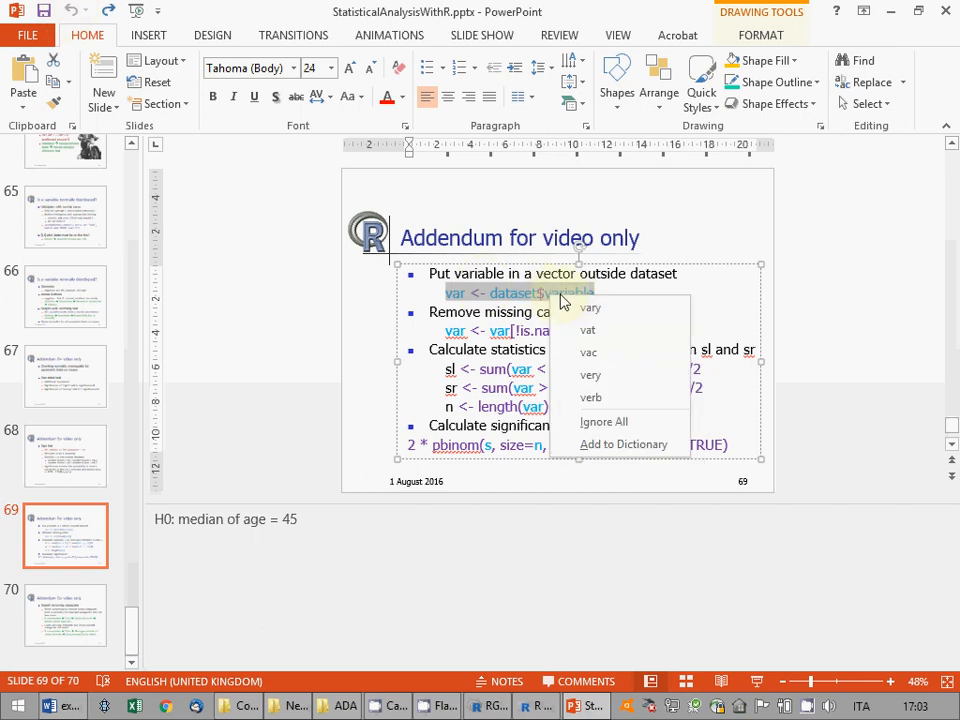
pyautogui.press('Escape')
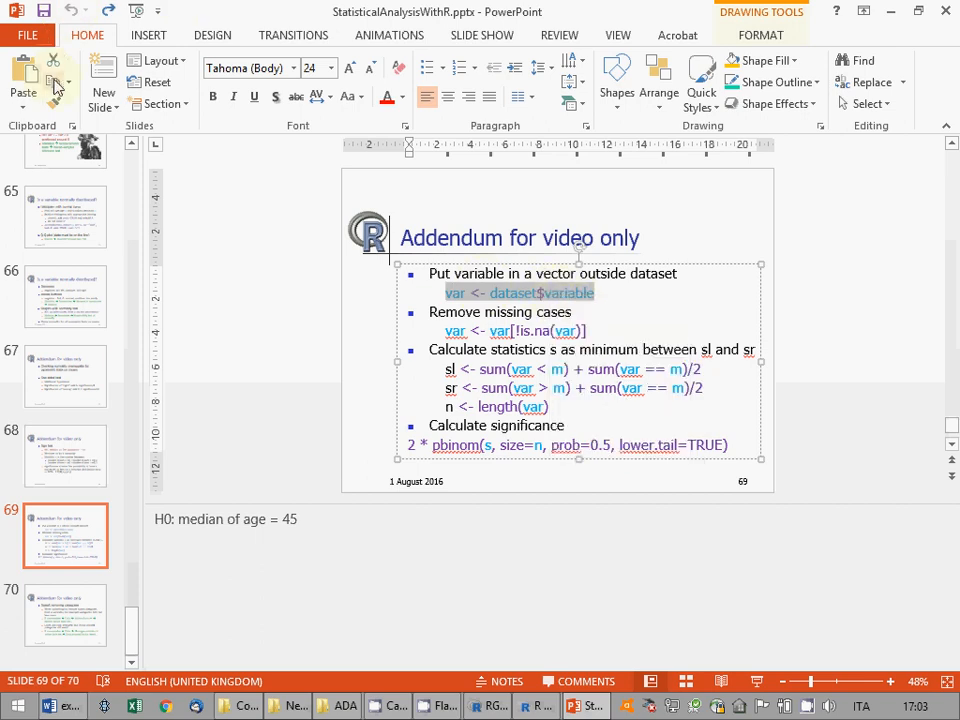
pyautogui.click(66, 706)
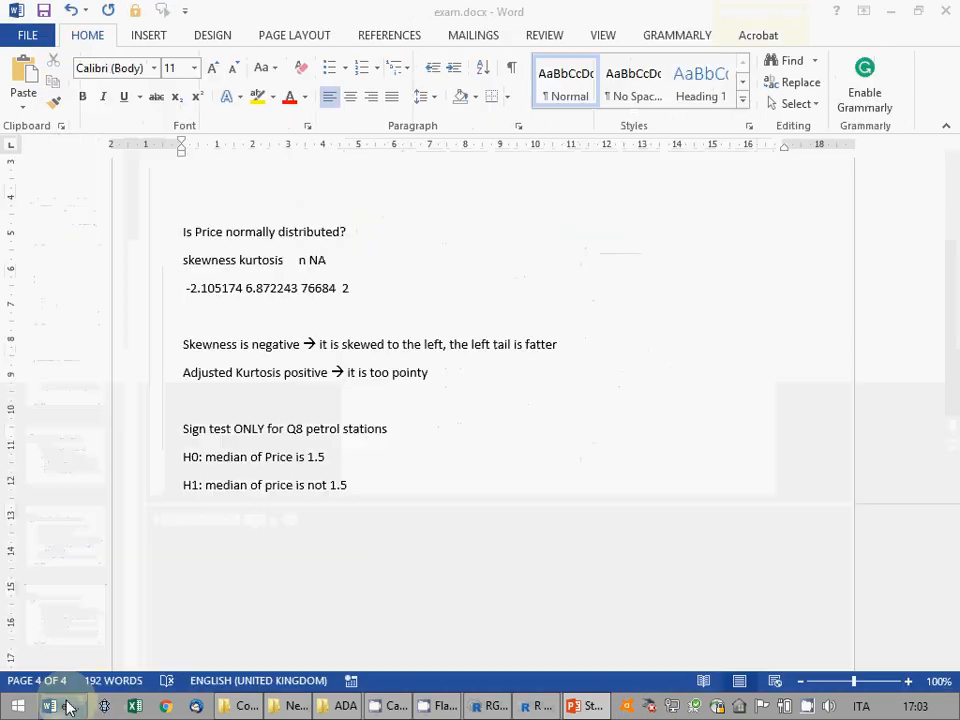
pyautogui.click(530, 706)
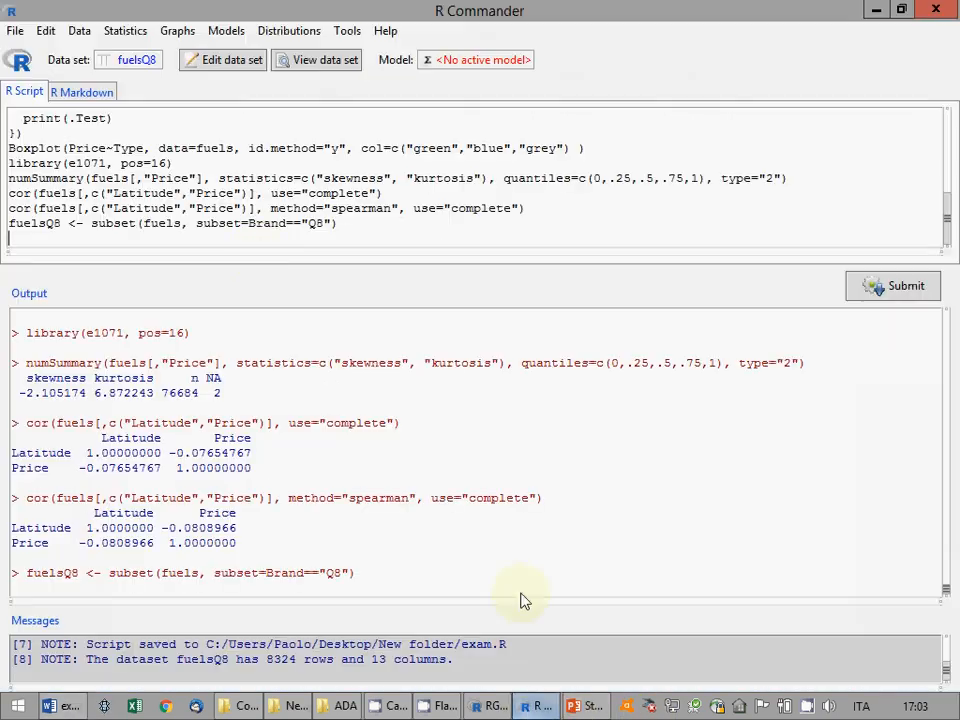
pyautogui.click(257, 249)
pyautogui.hotkey('ctrl', 'v')
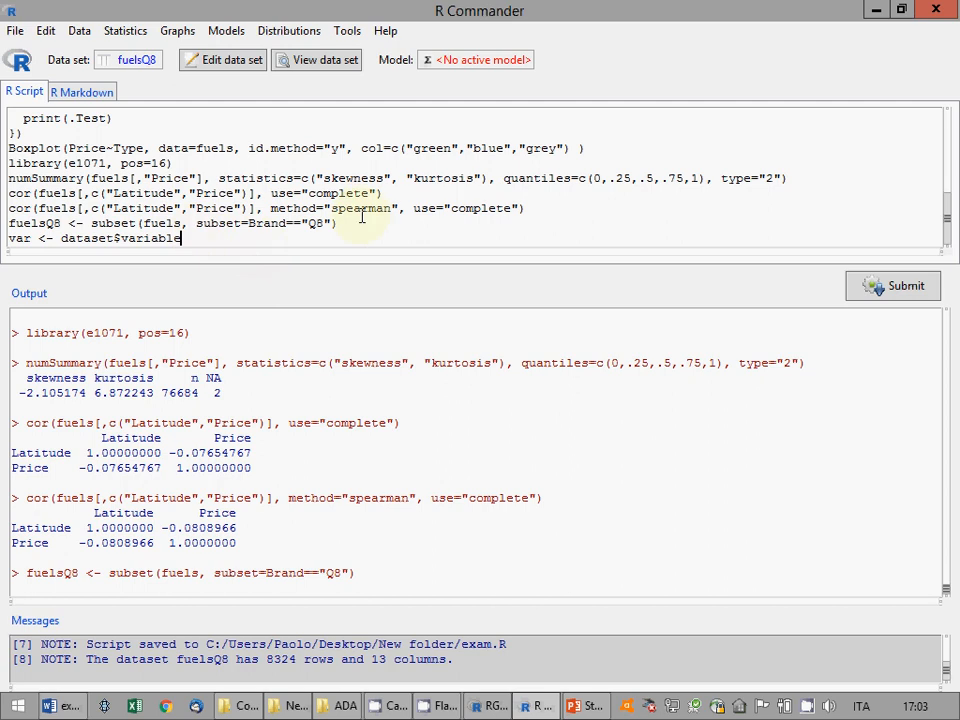
pyautogui.press('Return')
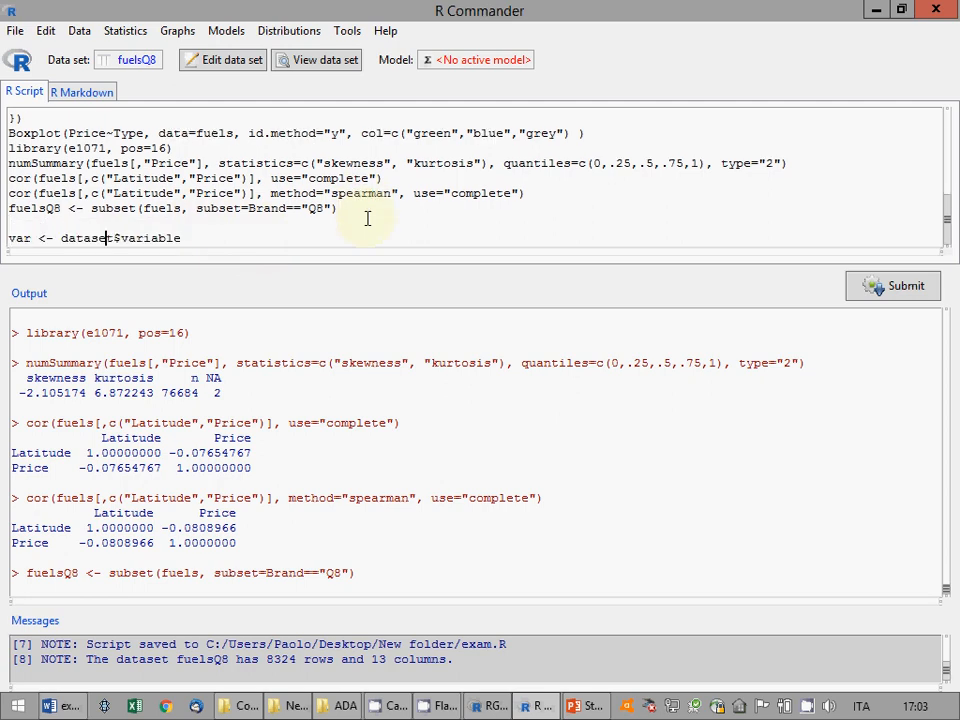
# Replace "dataset" with "fuelsQ8" in the pasted var assignment
pyautogui.press('BackSpace')
pyautogui.press('BackSpace')
pyautogui.press('BackSpace')
pyautogui.press('BackSpace')
pyautogui.press('BackSpace')
pyautogui.press('BackSpace')
pyautogui.press('BackSpace')
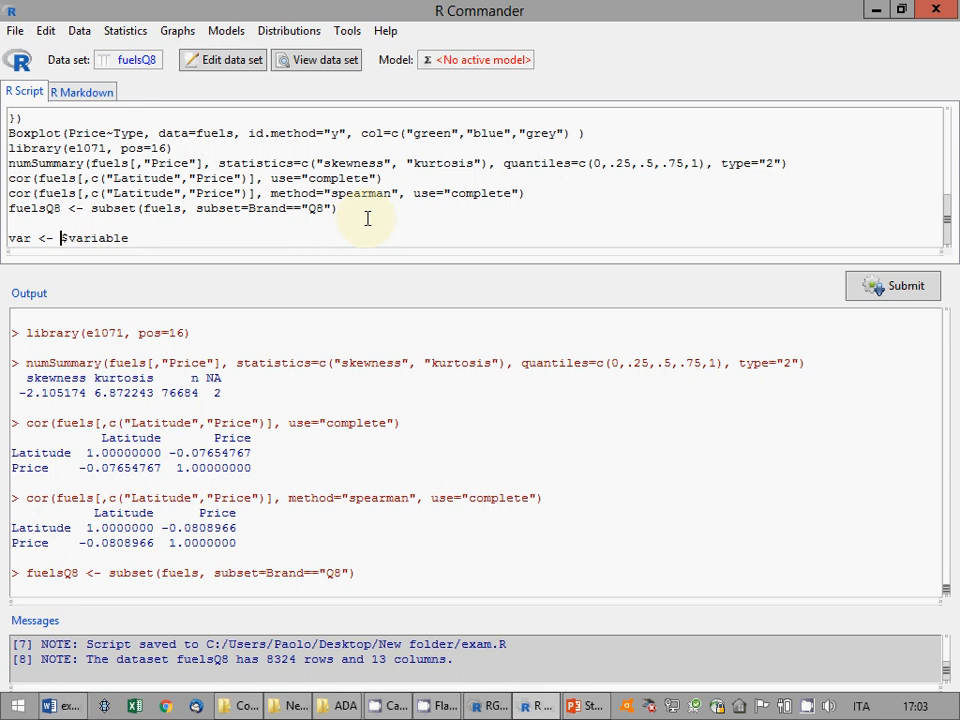
pyautogui.write('fuelsQ')
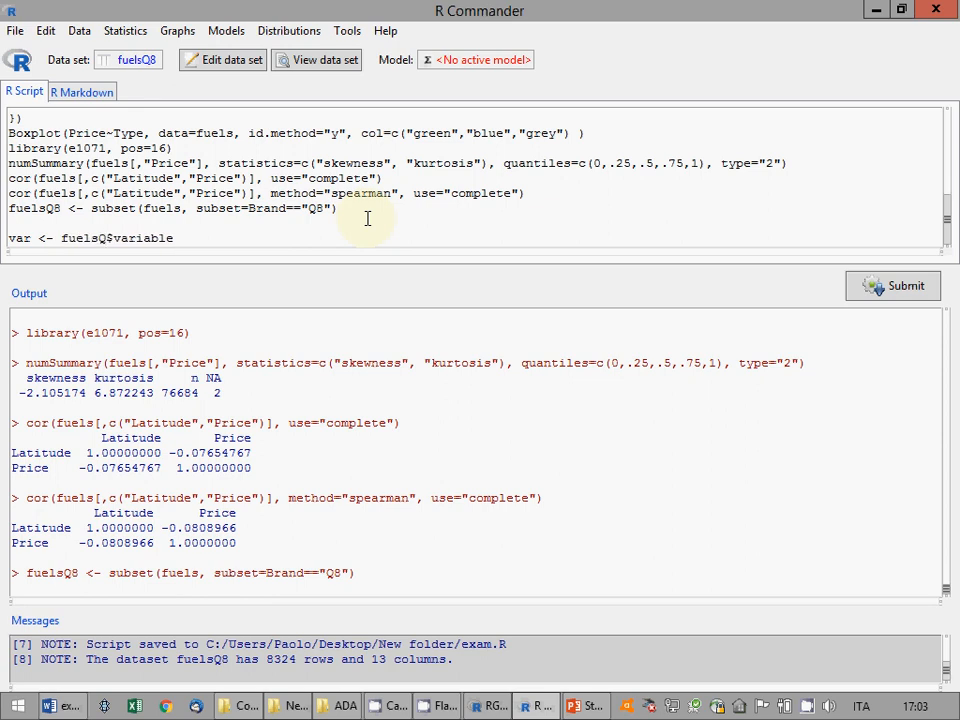
pyautogui.write('8')
# Replace "variable" with "Price" in the var assignment and run the line
pyautogui.press('End')
pyautogui.press('BackSpace')
pyautogui.press('BackSpace')
pyautogui.press('BackSpace')
pyautogui.press('BackSpace')
pyautogui.press('BackSpace')
pyautogui.press('BackSpace')
pyautogui.press('BackSpace')
pyautogui.press('BackSpace')
pyautogui.write('Price')
pyautogui.click(878, 292)
pyautogui.click(255, 233)
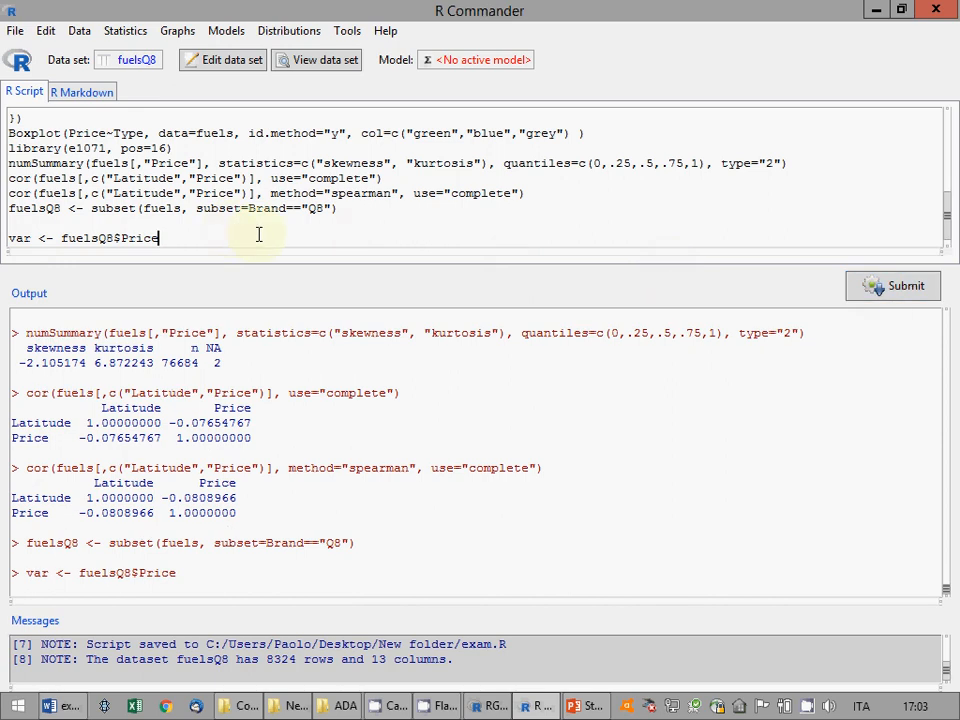
# Copy "var <- var[!is.na(var)]" from slide 69 onto a new line of the R Commander script and run it
pyautogui.press('Return')
pyautogui.click(580, 706)
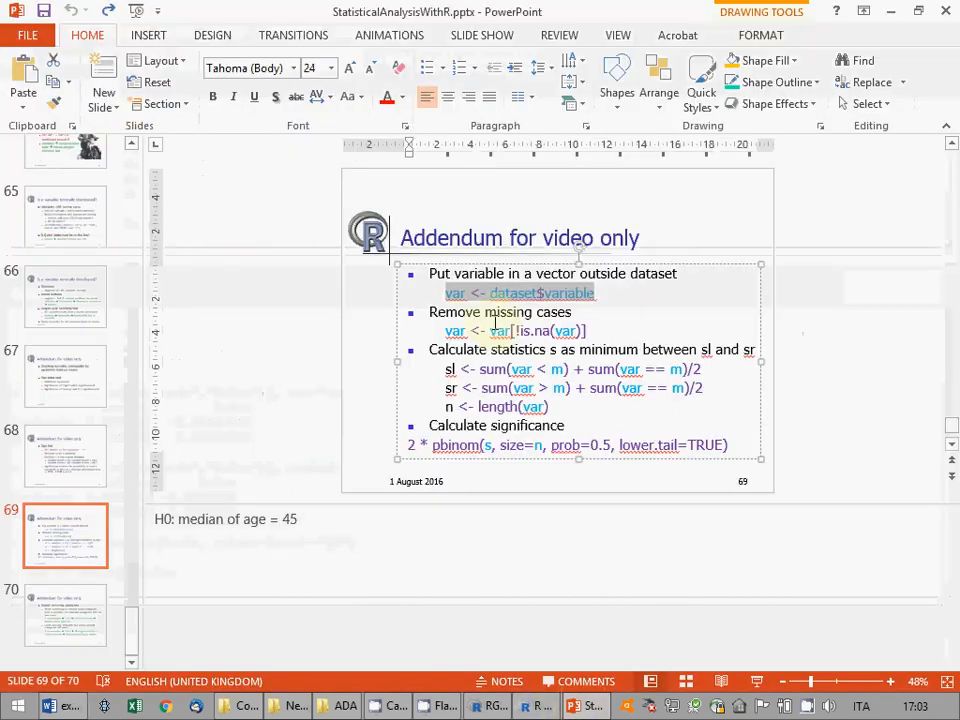
pyautogui.tripleClick(585, 331)
pyautogui.hotkey('ctrl', 'c')
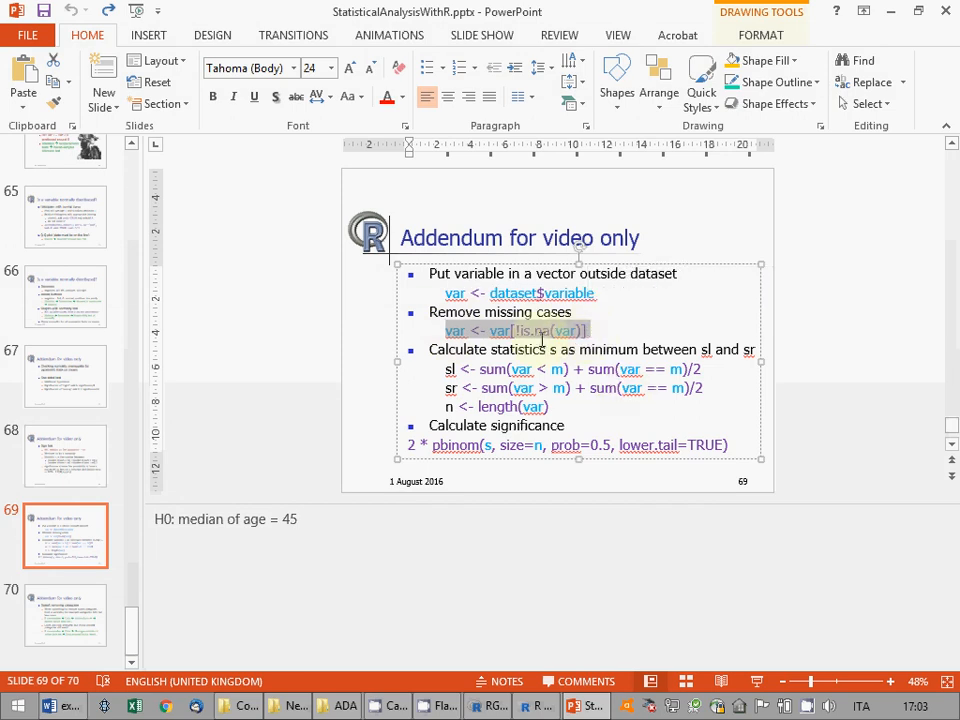
pyautogui.click(535, 706)
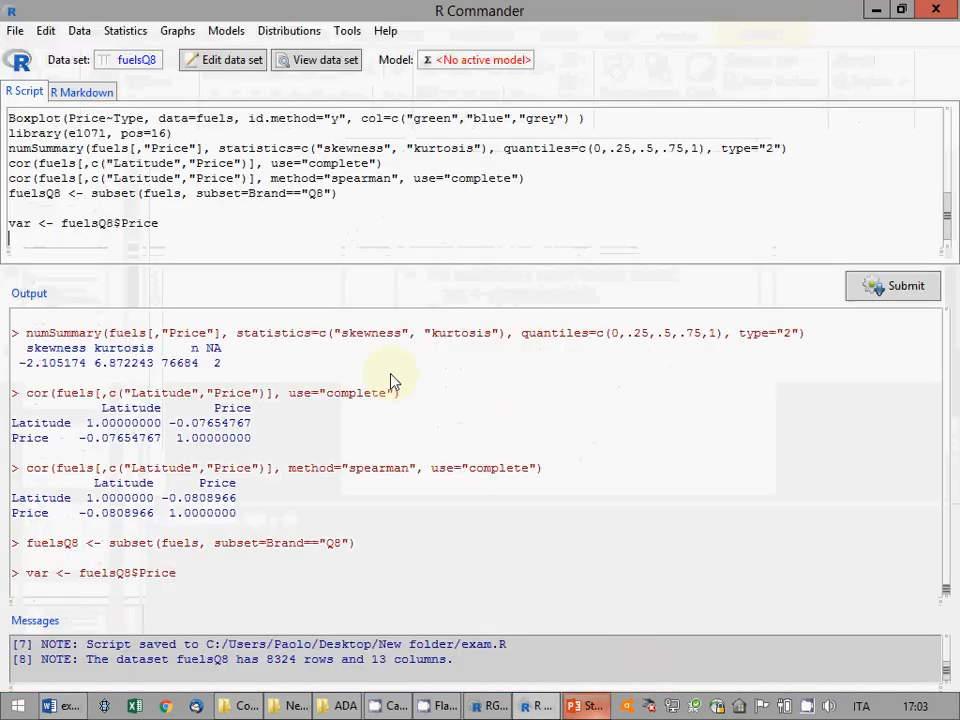
pyautogui.hotkey('ctrl', 'v')
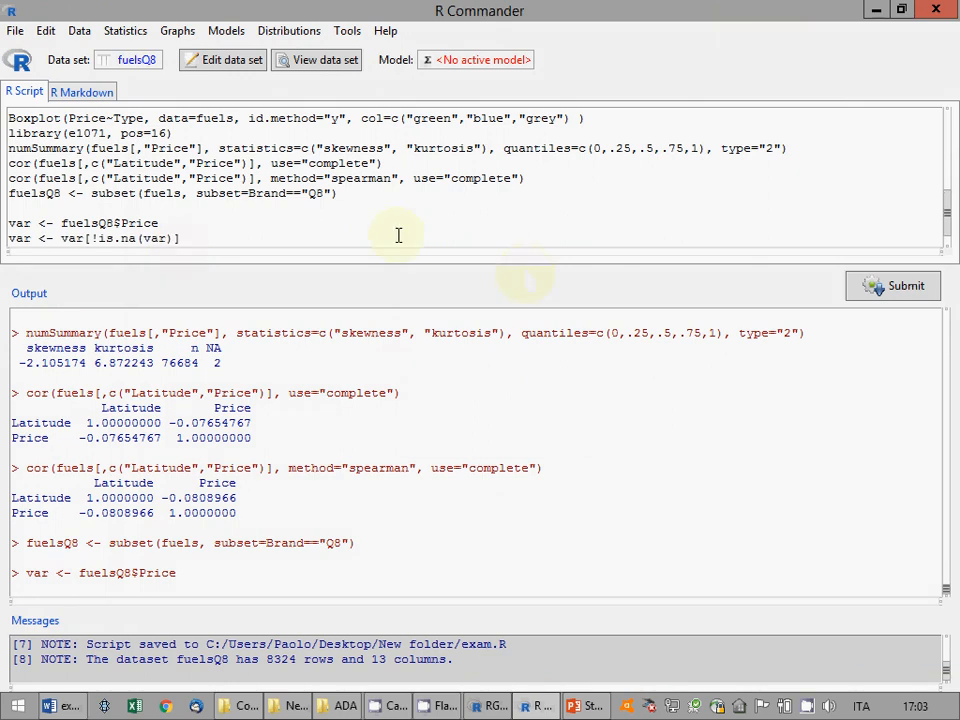
pyautogui.click(896, 289)
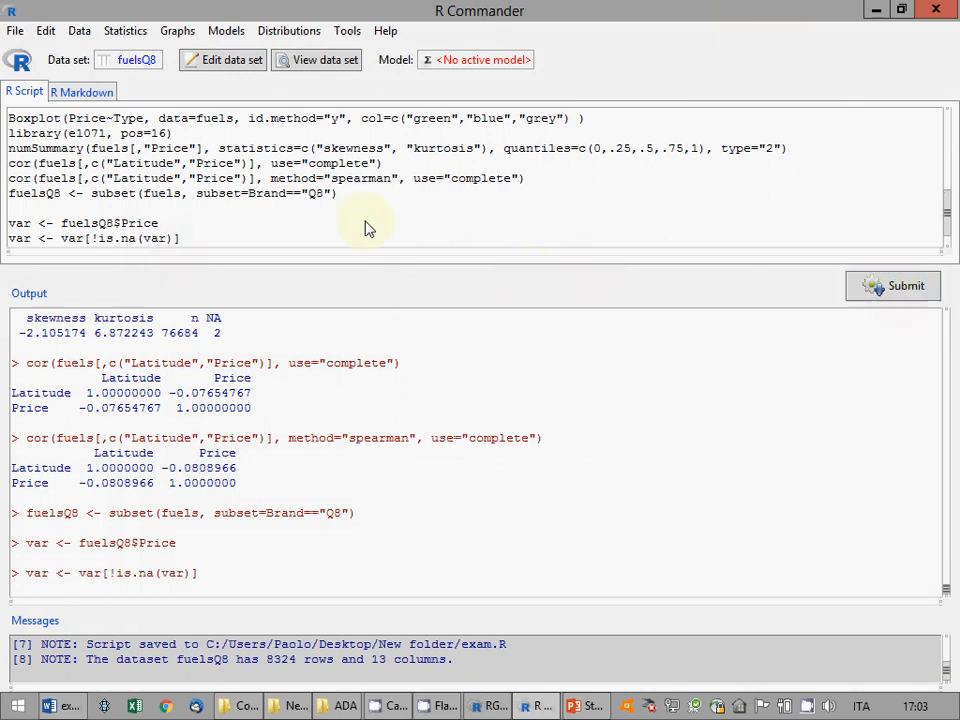
# Copy the three code lines defining sl, sr and n from slide 69 onto a new line of the R Commander script
pyautogui.press('Return')
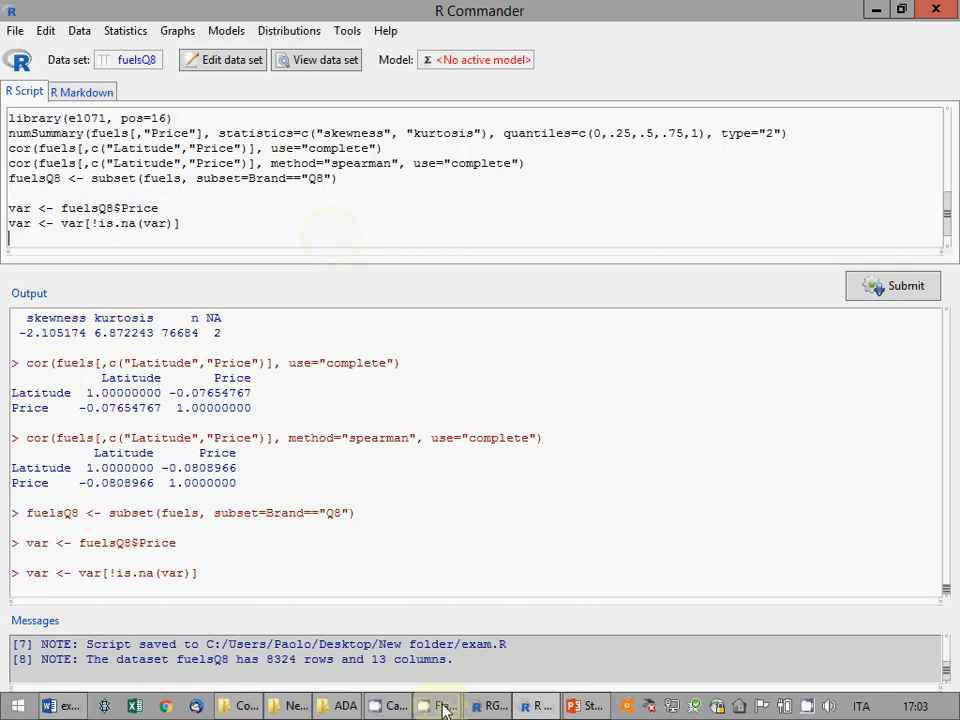
pyautogui.click(573, 710)
pyautogui.doubleClick(450, 369)
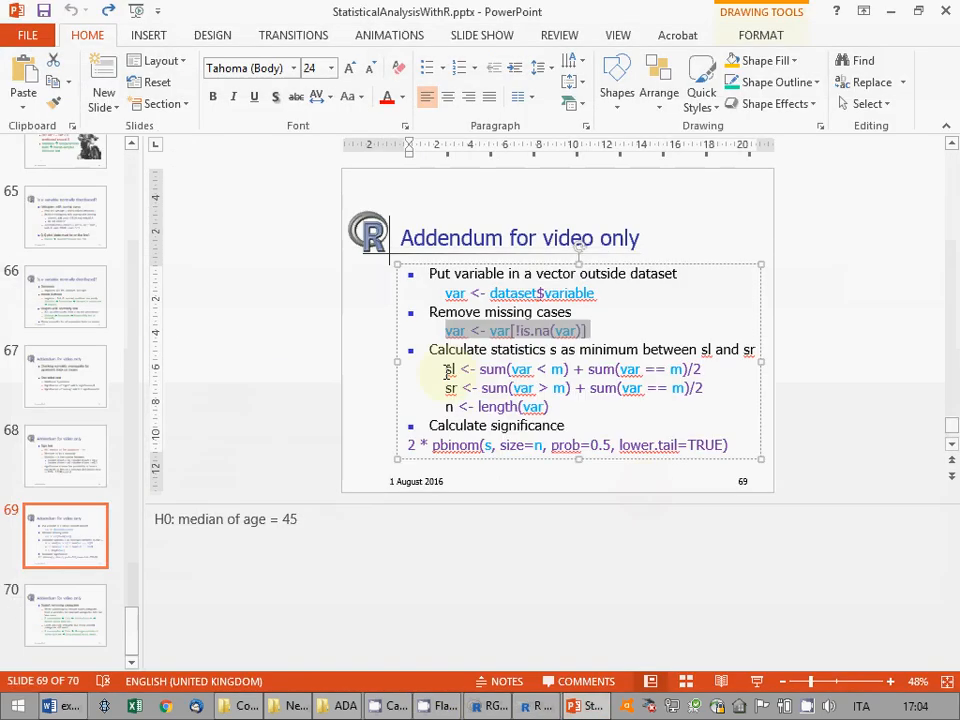
pyautogui.moveTo(506, 397); pyautogui.dragTo(553, 414)
pyautogui.hotkey('ctrl', 'c')
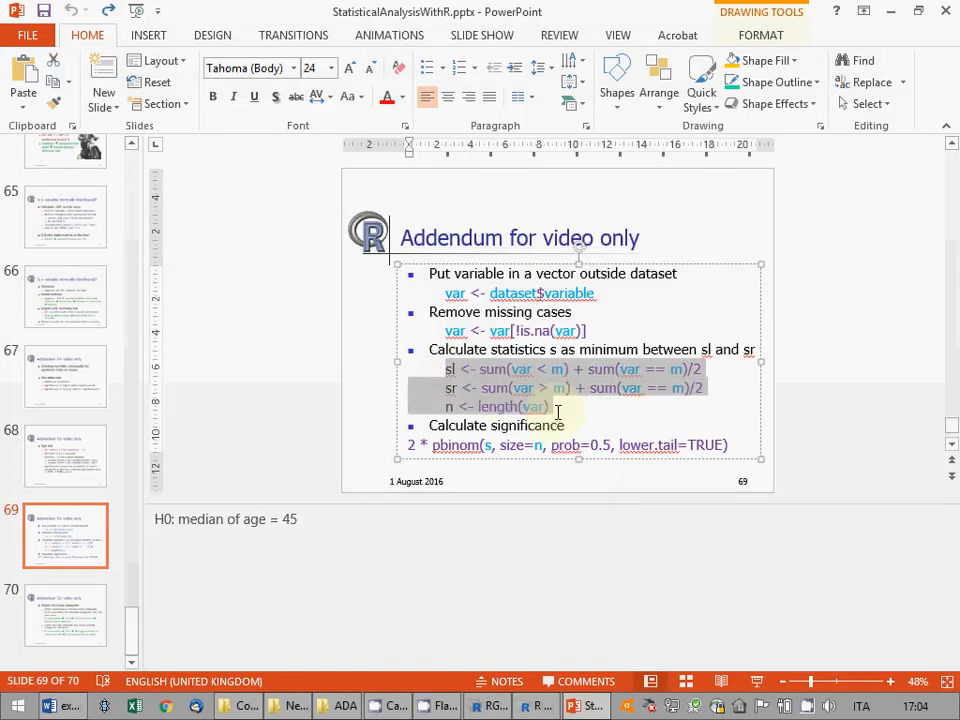
pyautogui.hotkey('alt', 'Tab')
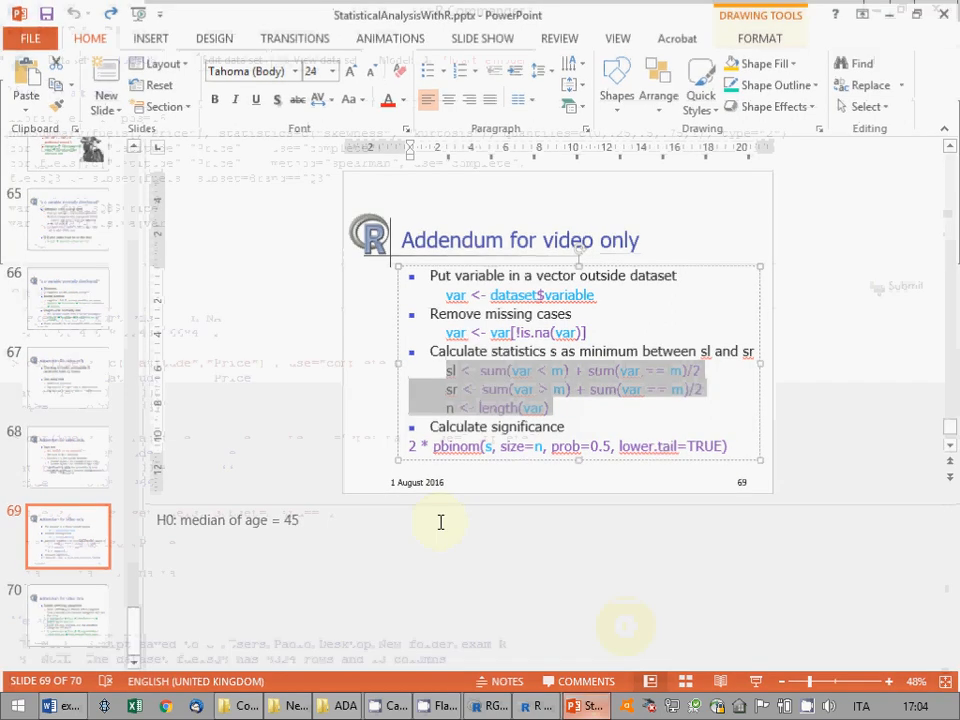
pyautogui.hotkey('ctrl', 'v')
pyautogui.click(272, 222)
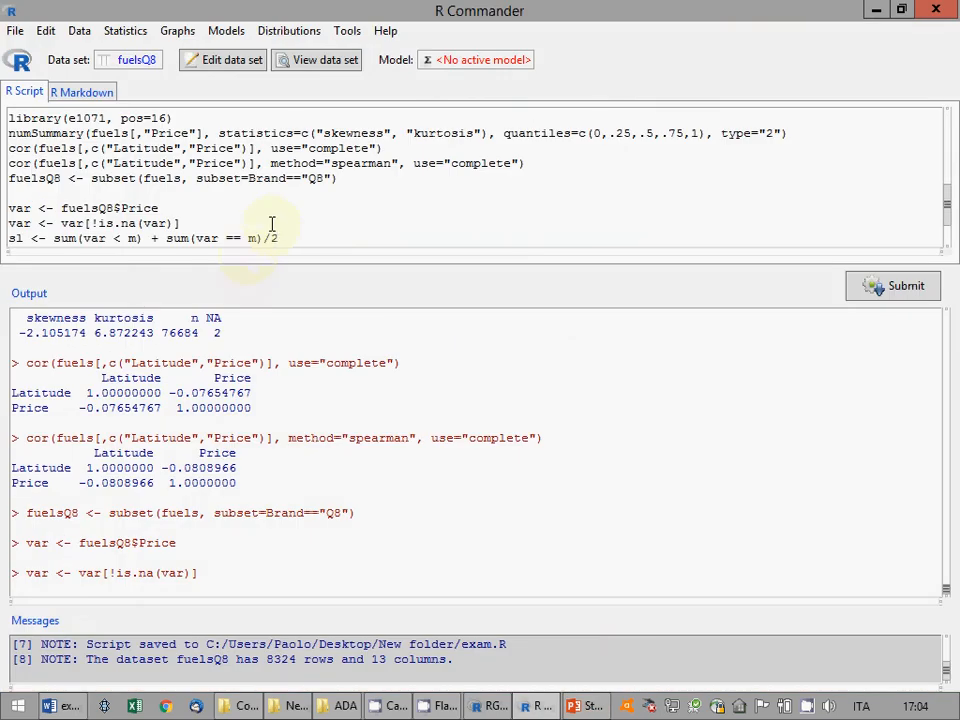
# Replace every m in the sl and sr formulas with 1.5 and run the sl, sr and n lines
pyautogui.scroll(-1, 271, 224)
pyautogui.doubleClick(131, 201)
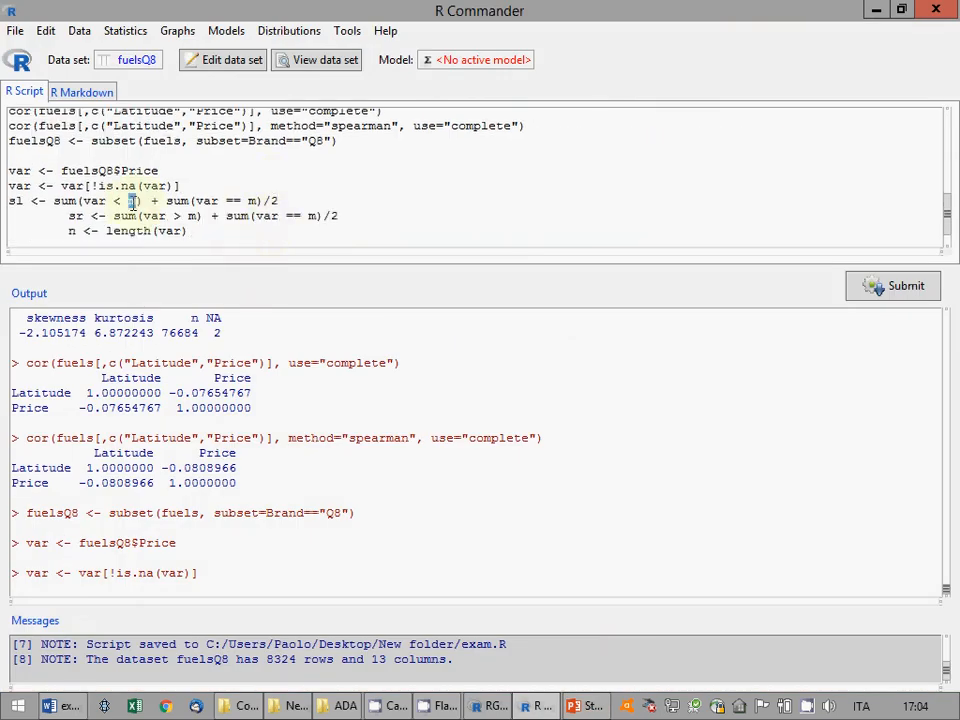
pyautogui.write('1.5')
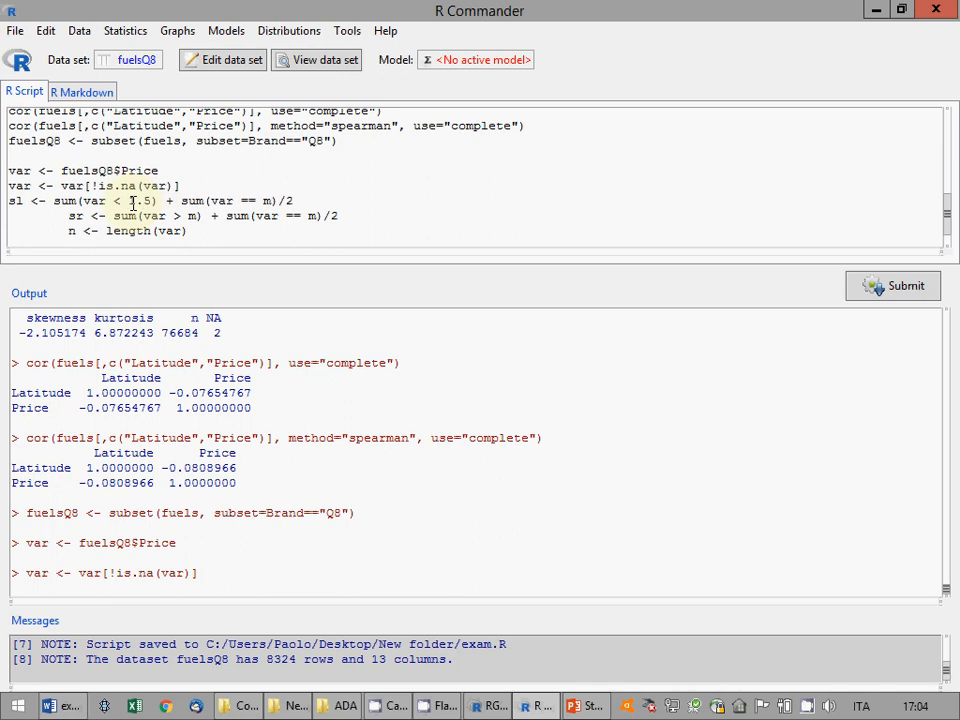
pyautogui.click(270, 201)
pyautogui.doubleClick(270, 201)
pyautogui.write('1.5')
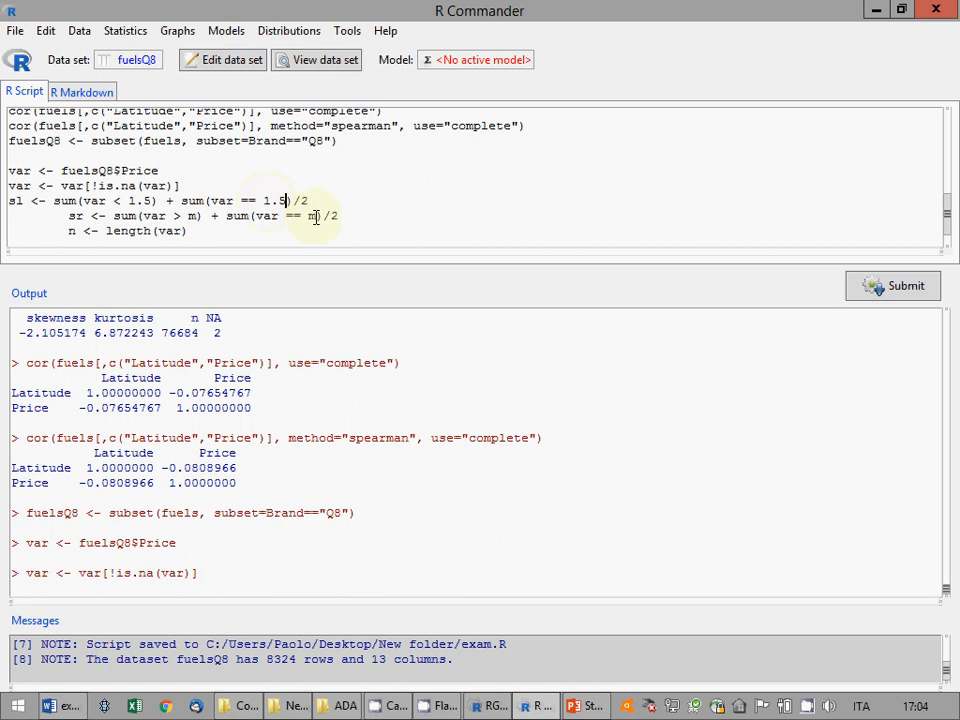
pyautogui.doubleClick(311, 216)
pyautogui.write('1.5')
pyautogui.doubleClick(189, 216)
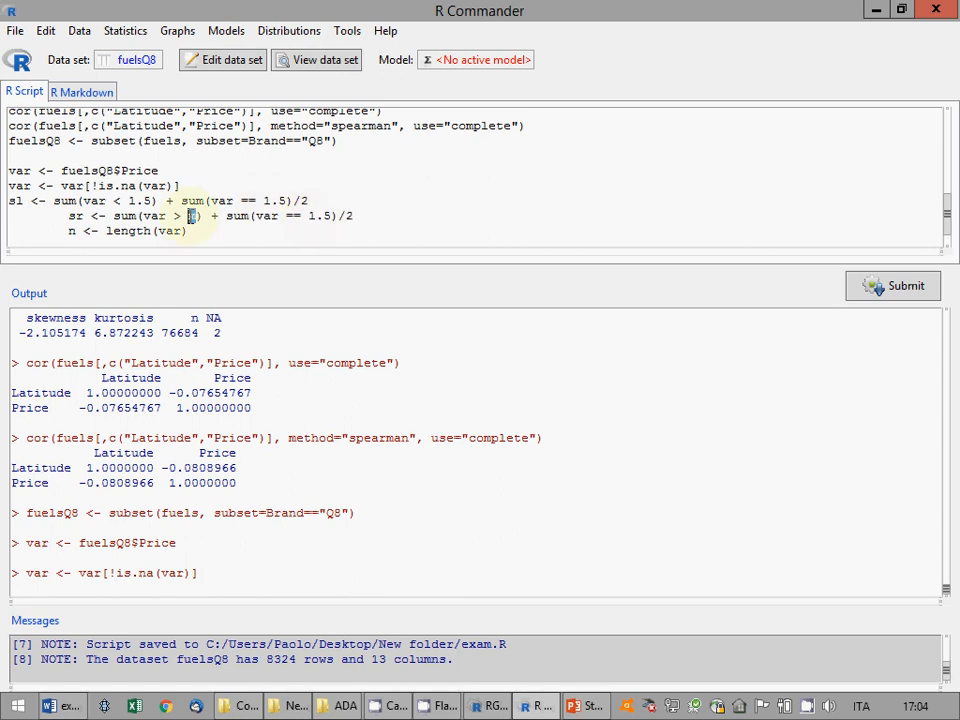
pyautogui.write('1.5')
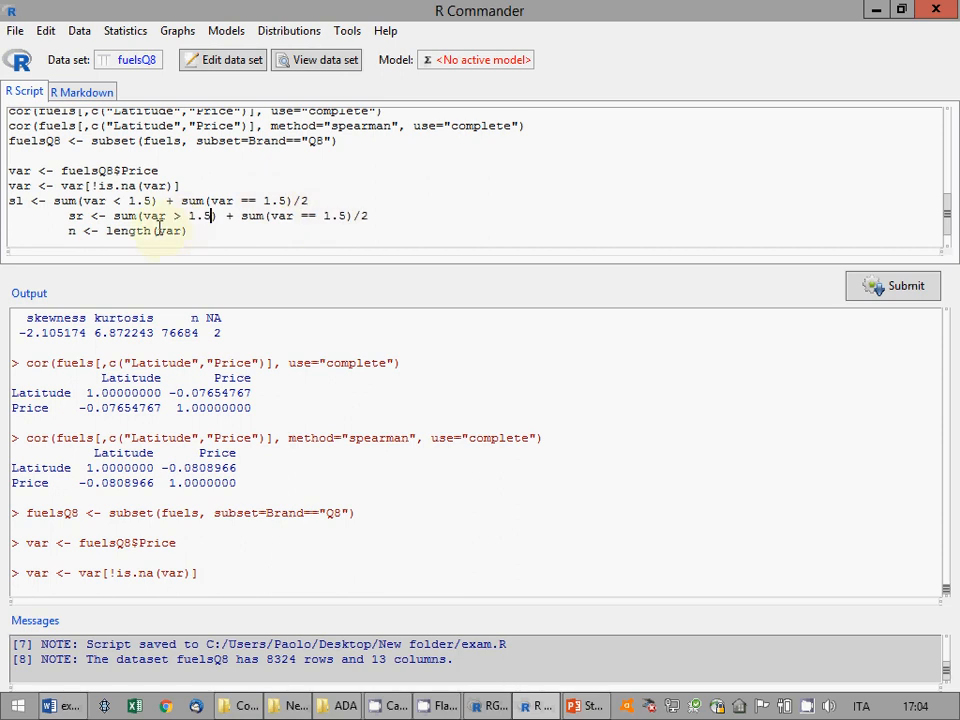
pyautogui.moveTo(210, 236); pyautogui.dragTo(15, 200)
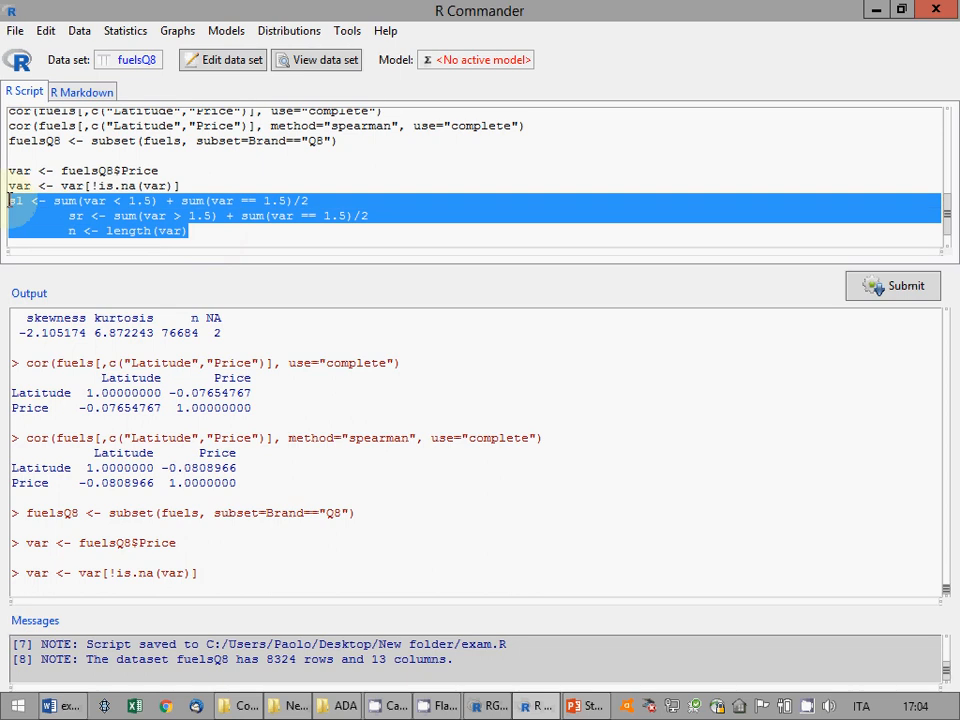
pyautogui.click(912, 300)
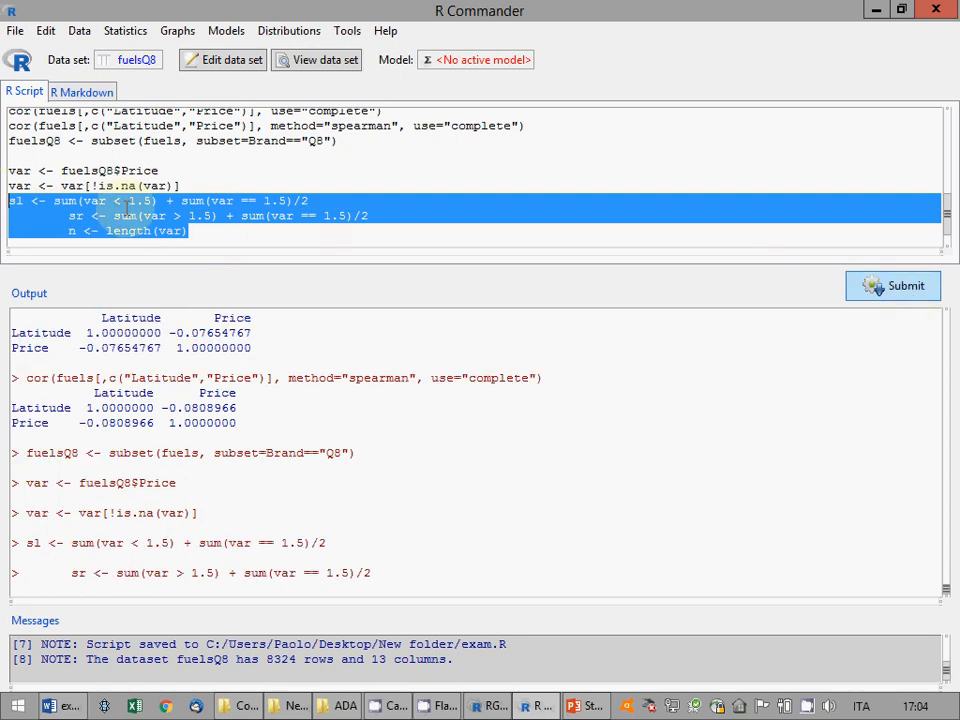
# Print the values of sl, sr and n in the output by running each variable name on its own
pyautogui.click(81, 205)
pyautogui.doubleClick(18, 200)
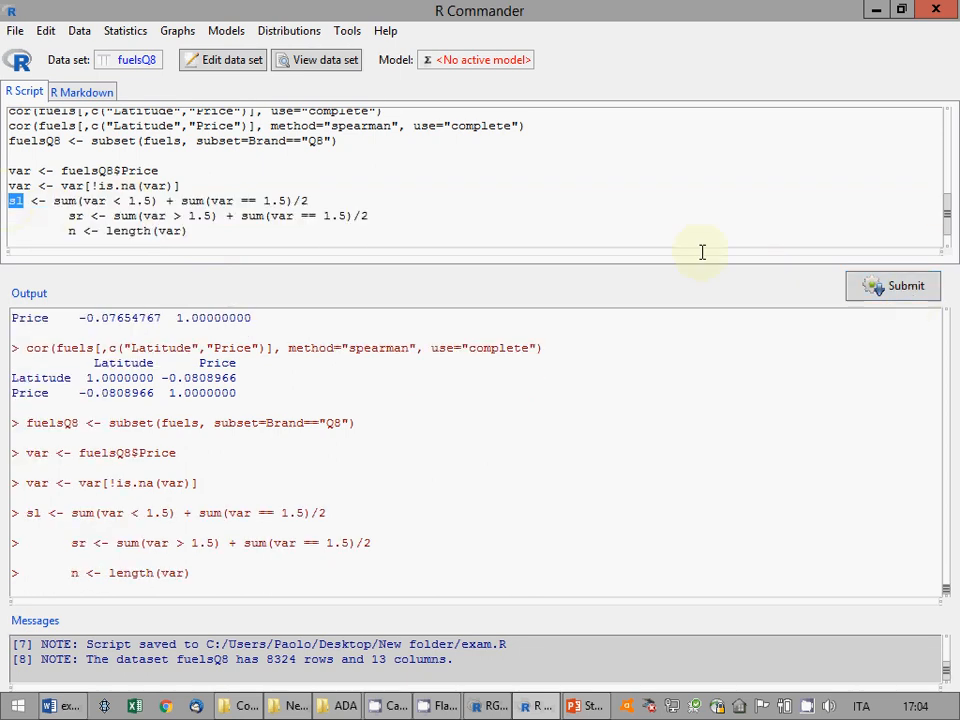
pyautogui.click(832, 288)
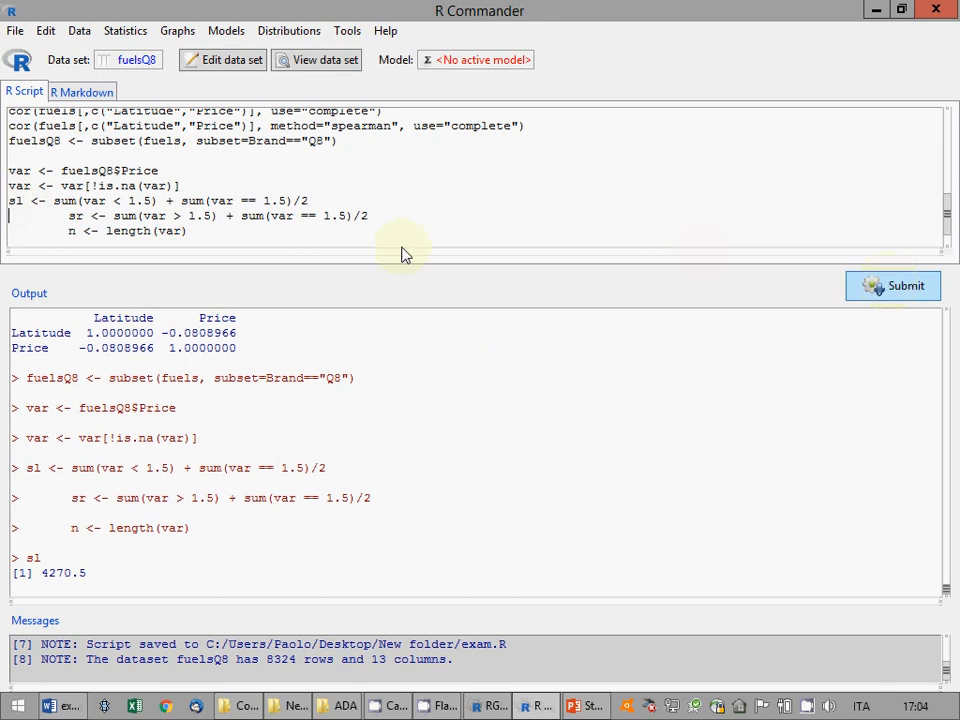
pyautogui.doubleClick(76, 215)
pyautogui.click(870, 286)
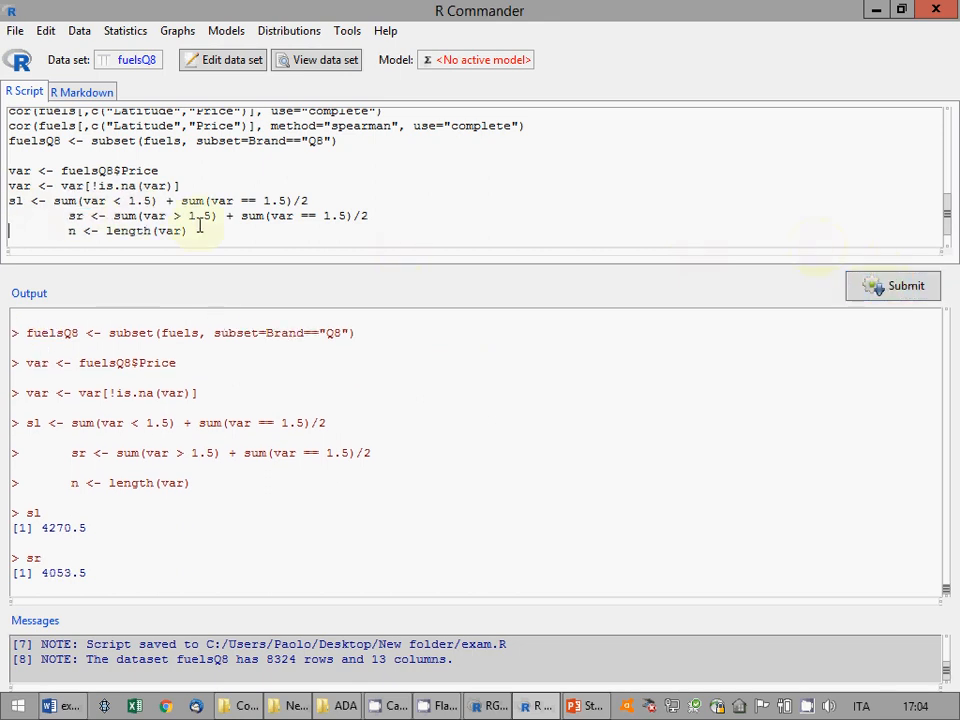
pyautogui.doubleClick(73, 230)
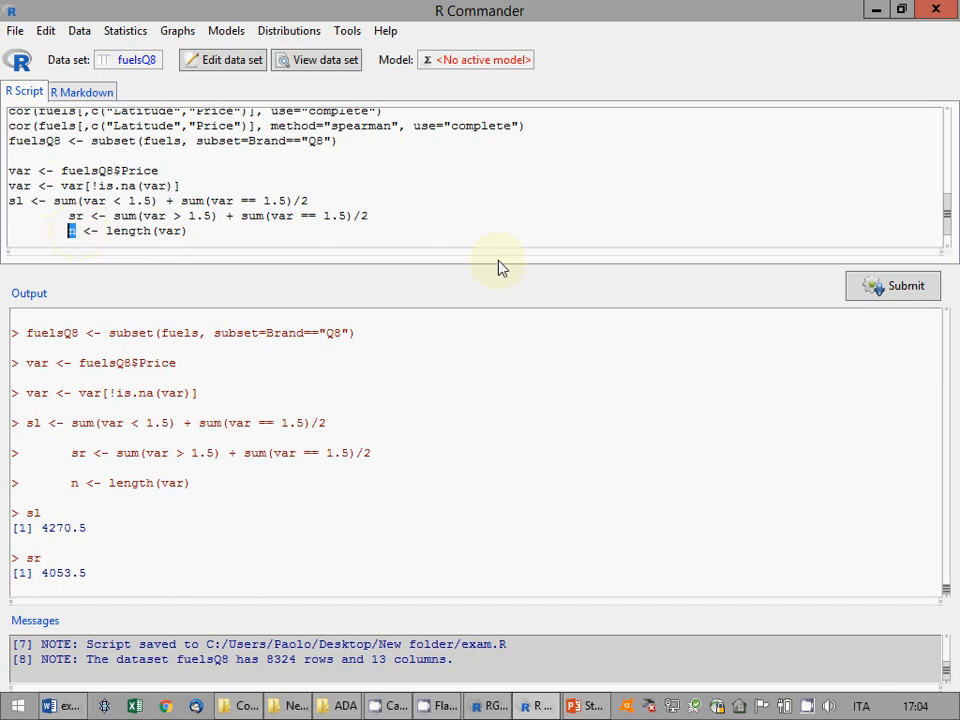
pyautogui.click(893, 298)
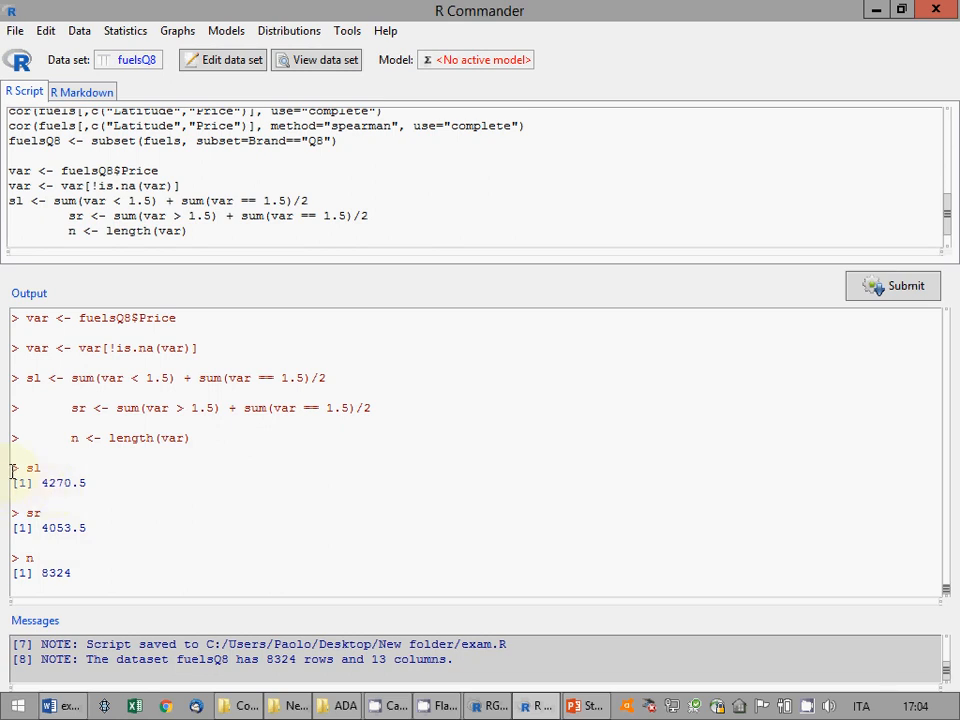
# Copy the sl, sr and n results from the output and paste them below the hypotheses in exam.docx
pyautogui.moveTo(13, 464); pyautogui.dragTo(13, 497)
pyautogui.moveTo(89, 577); pyautogui.dragTo(90, 574)
pyautogui.hotkey('ctrl', 'c')
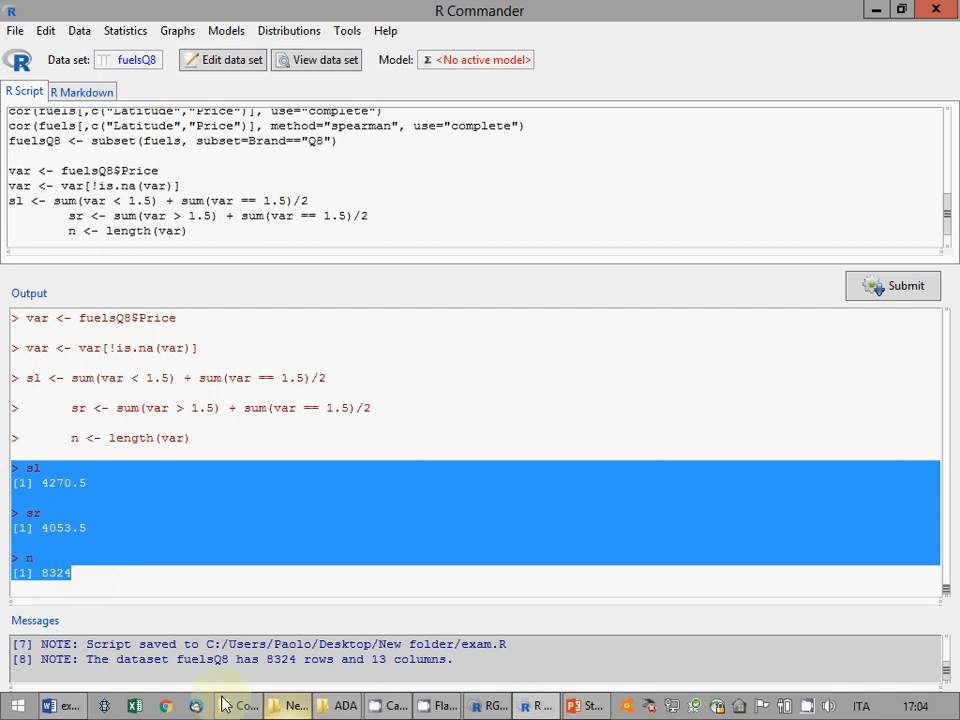
pyautogui.click(68, 708)
pyautogui.hotkey('ctrl', 'v')
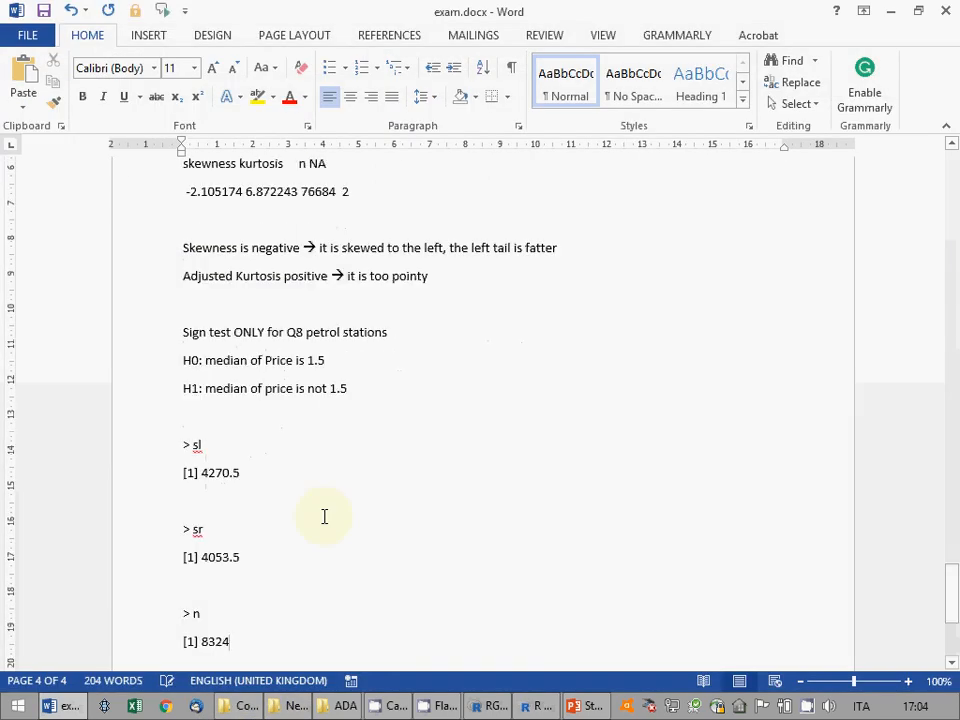
# Below the n result, write "This means that more cases are on the left, so probably the median is larger than 1.5."
pyautogui.press('Return')
pyautogui.press('Return')
pyautogui.write('thios')
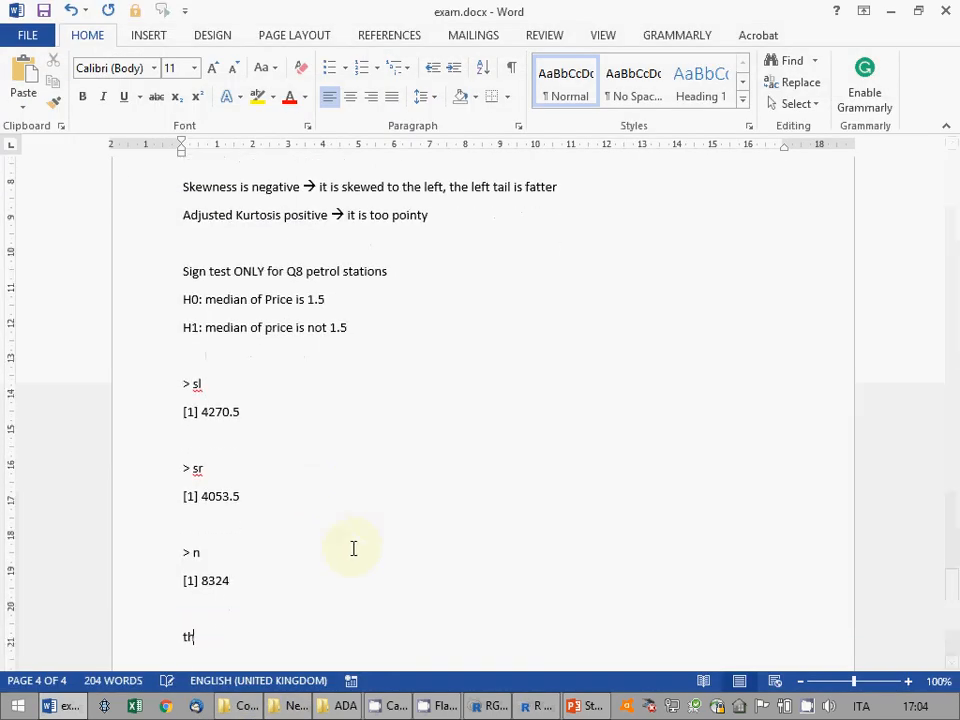
pyautogui.press('BackSpace')
pyautogui.press('BackSpace')
pyautogui.press('BackSpace')
pyautogui.write('is mea')
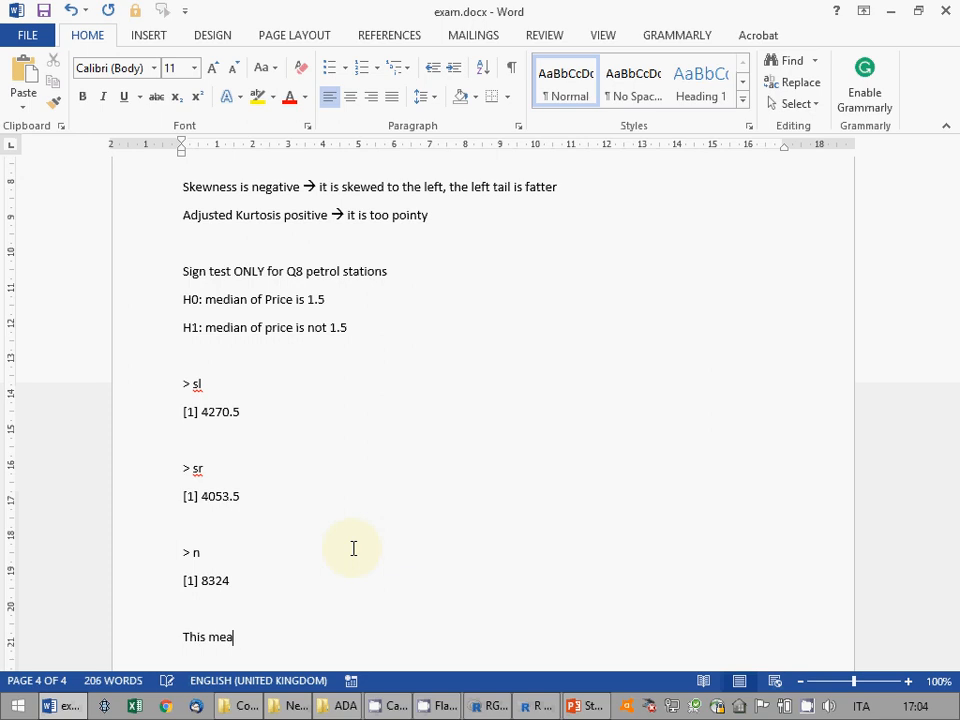
pyautogui.write('ns that more cases are ')
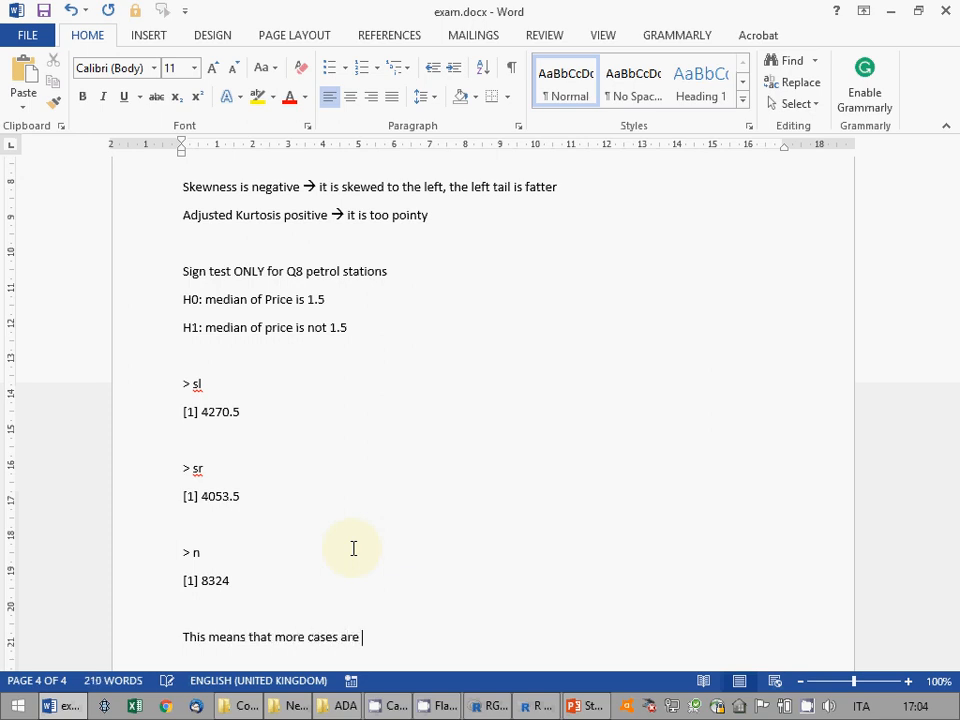
pyautogui.write('on the left, so pr')
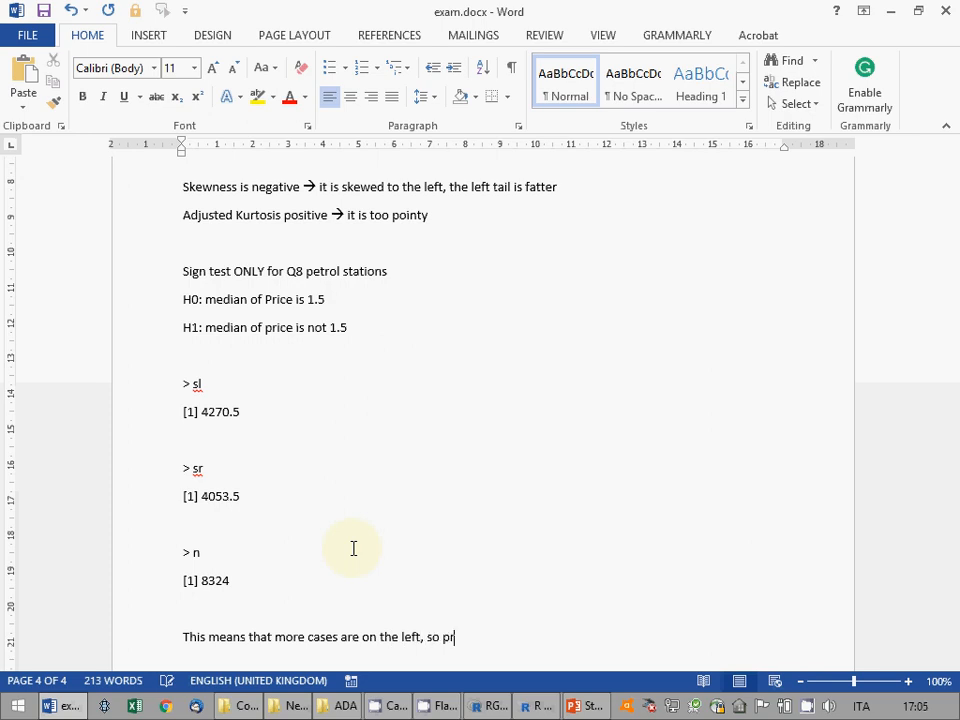
pyautogui.write('obably the median ')
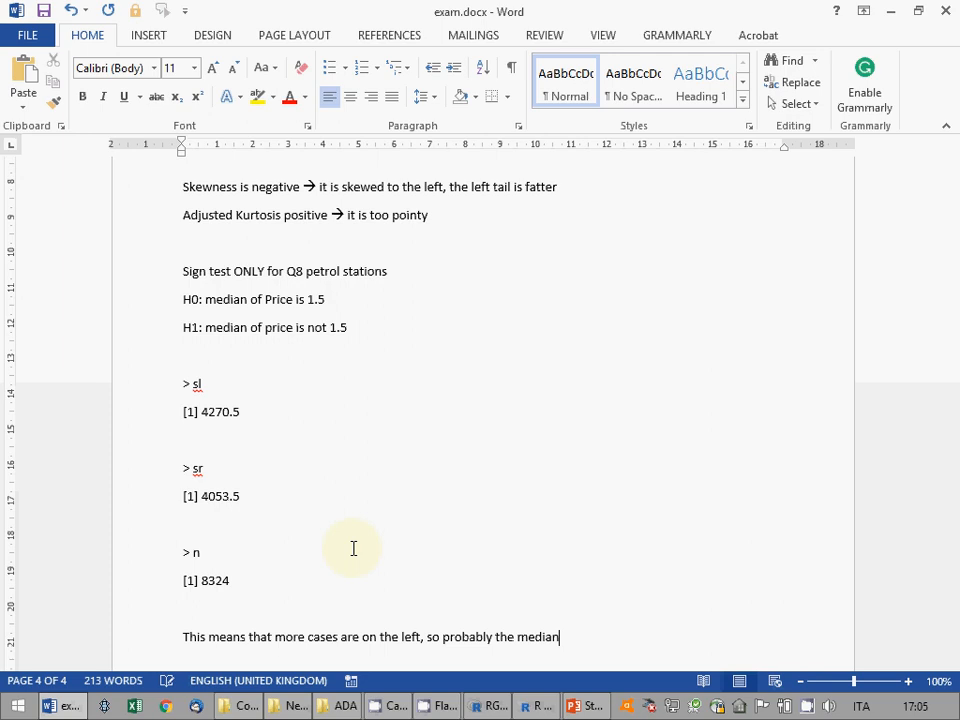
pyautogui.write('lies')
pyautogui.press('BackSpace')
pyautogui.press('BackSpace')
pyautogui.press('BackSpace')
pyautogui.press('BackSpace')
pyautogui.press('BackSpace')
pyautogui.write('is larger than 1.5.')
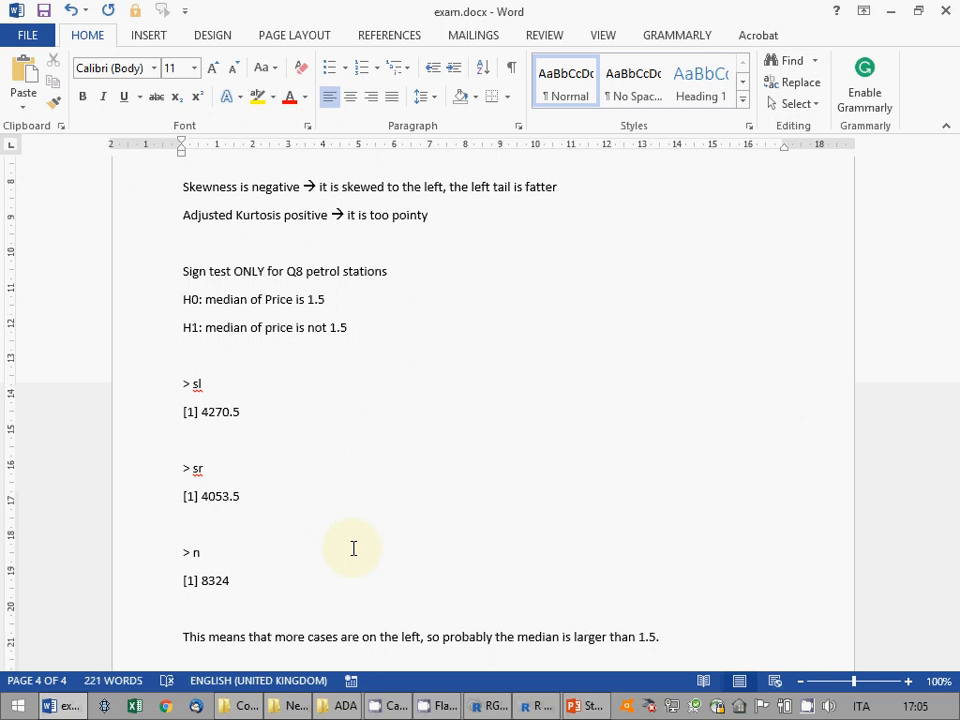
# Copy the pbinom significance formula from slide 69 onto a new line at the end of the R Commander script
pyautogui.click(583, 706)
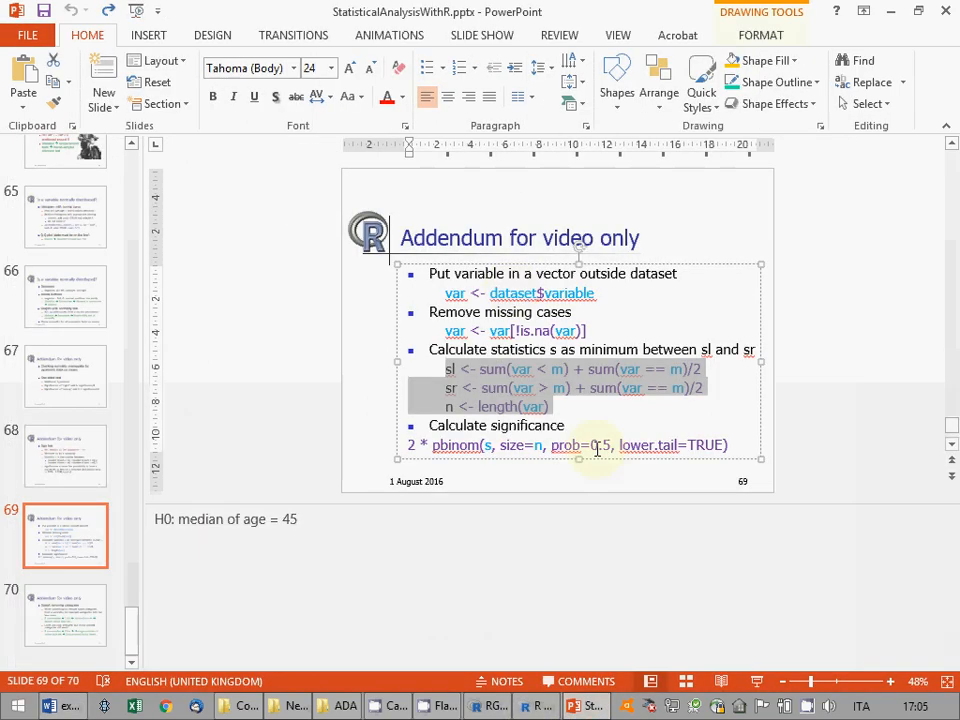
pyautogui.click(597, 449)
pyautogui.moveTo(741, 448); pyautogui.dragTo(396, 444)
pyautogui.hotkey('ctrl', 'c')
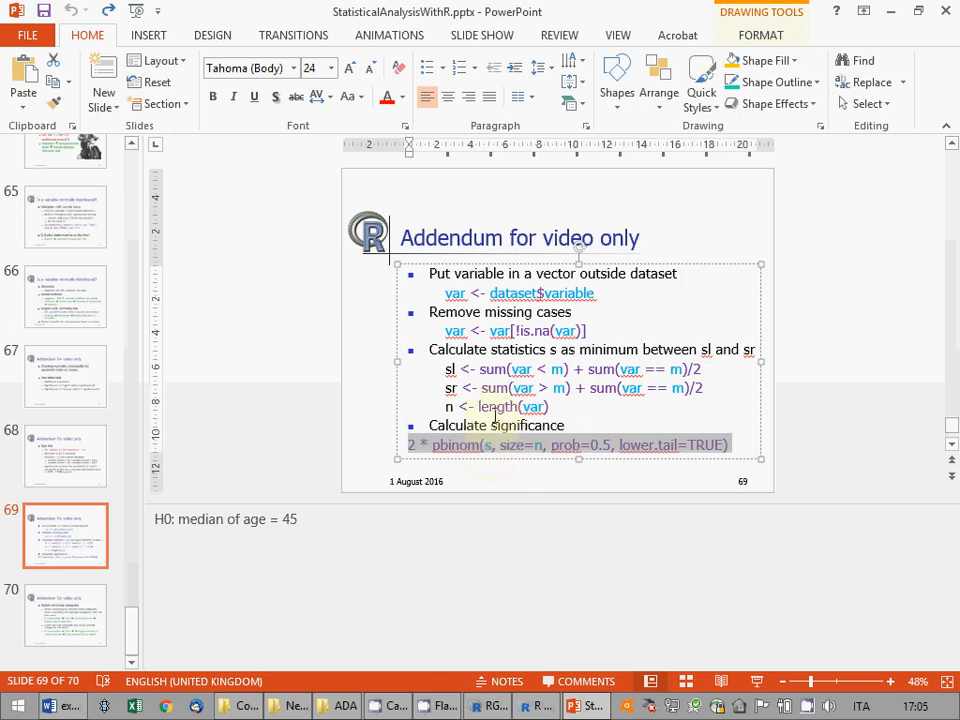
pyautogui.click(530, 703)
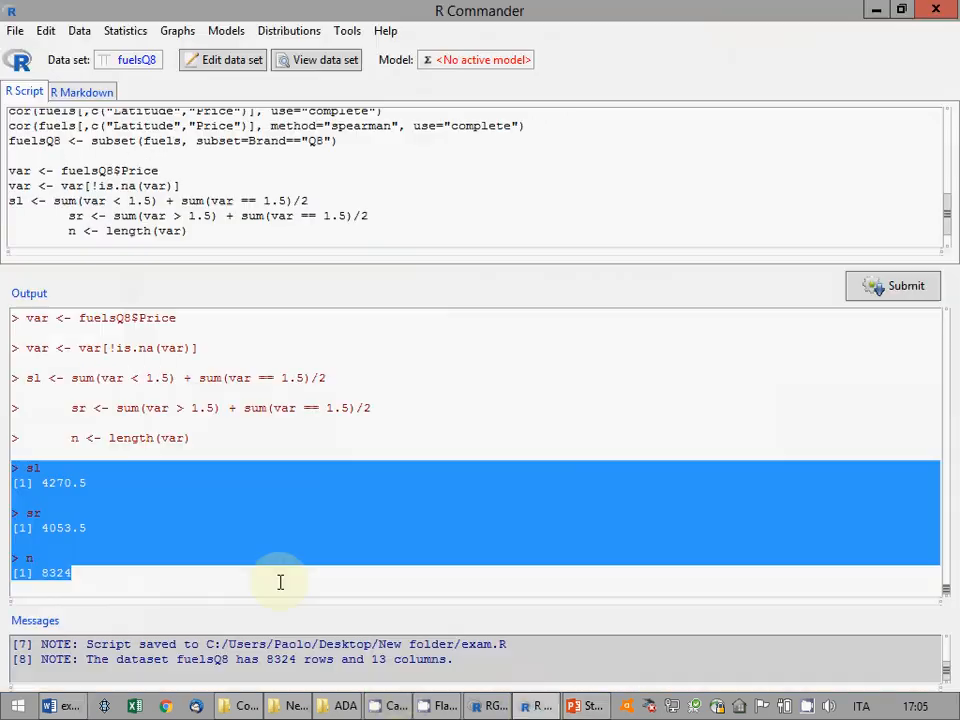
pyautogui.click(245, 229)
pyautogui.press('Return')
pyautogui.hotkey('ctrl', 'v')
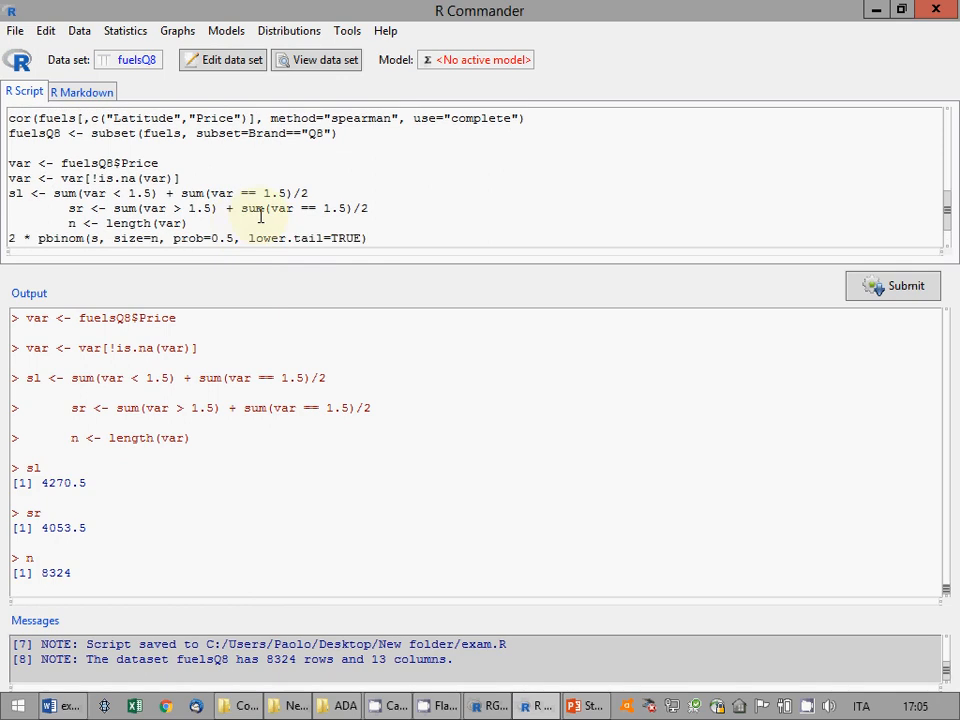
# Replace s with sr in the pbinom line of the script and run that line
pyautogui.doubleClick(93, 238)
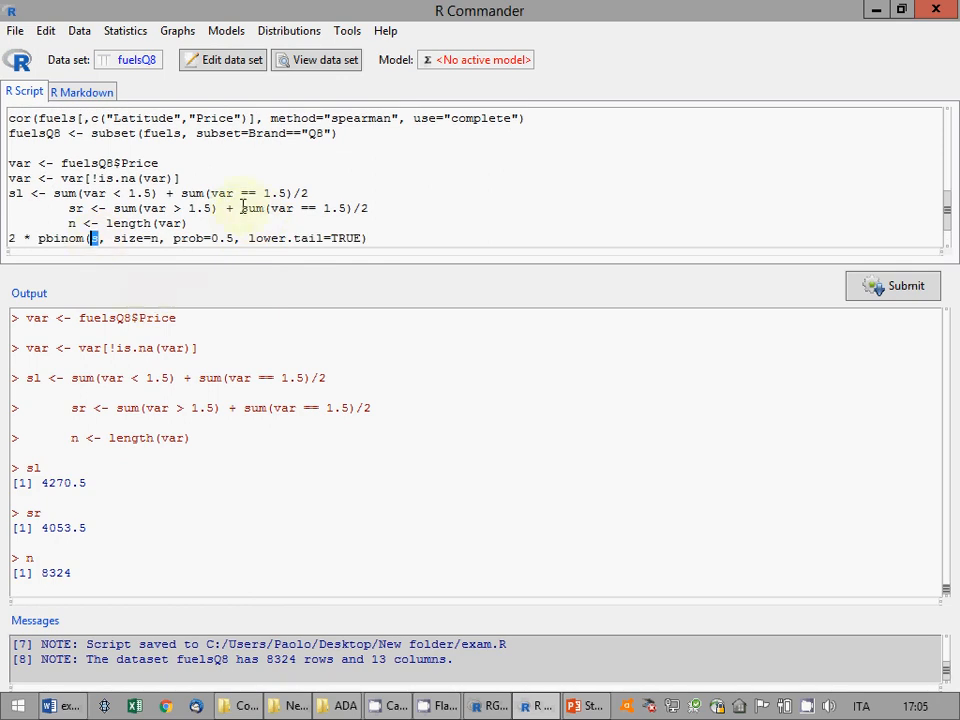
pyautogui.write('sr')
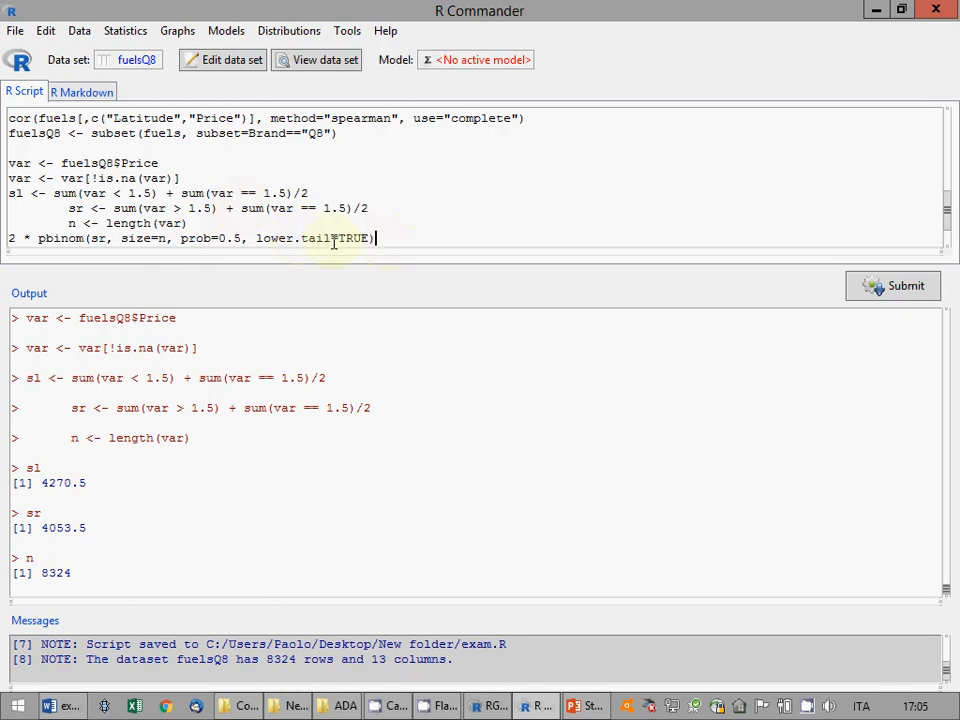
pyautogui.moveTo(379, 238); pyautogui.dragTo(4, 238)
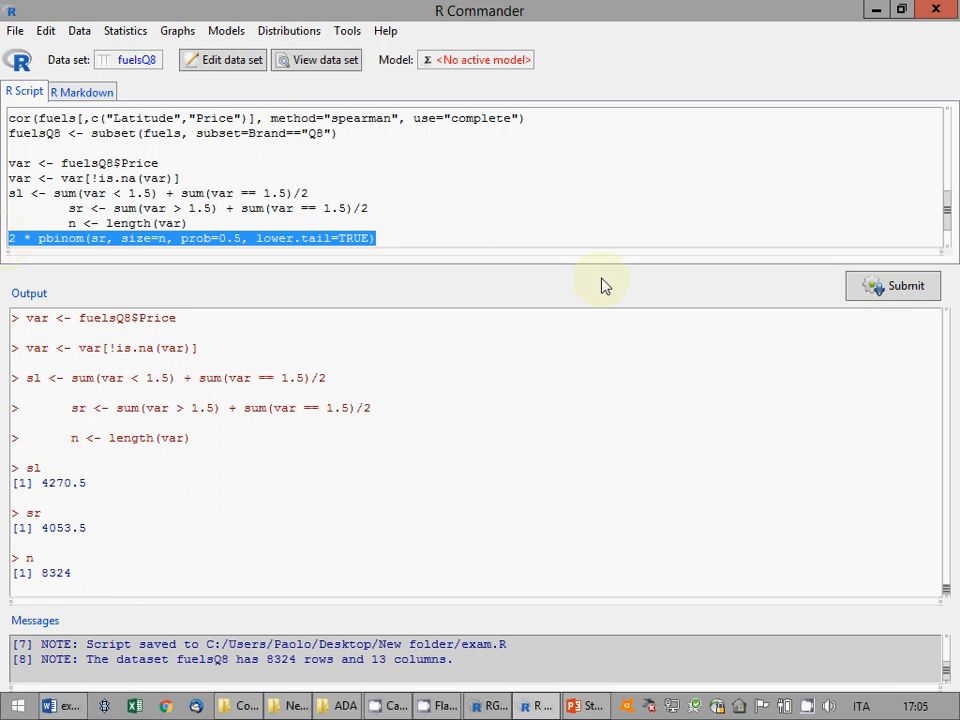
pyautogui.click(862, 298)
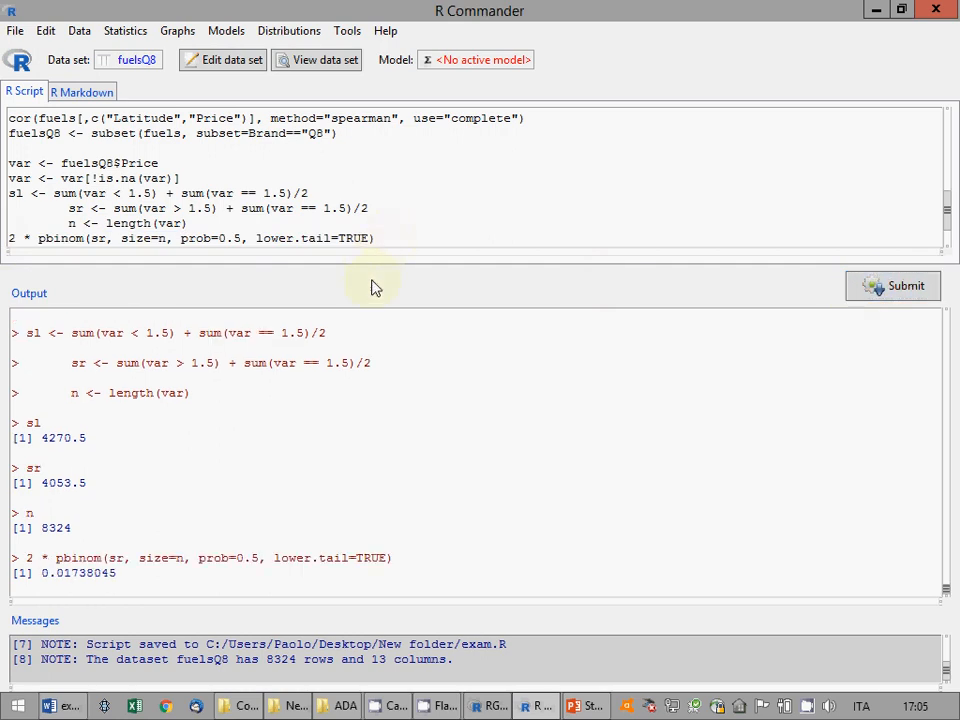
# Copy the pbinom command with its result from the output and paste it at the end of exam.docx in Word
pyautogui.moveTo(118, 574); pyautogui.dragTo(41, 575)
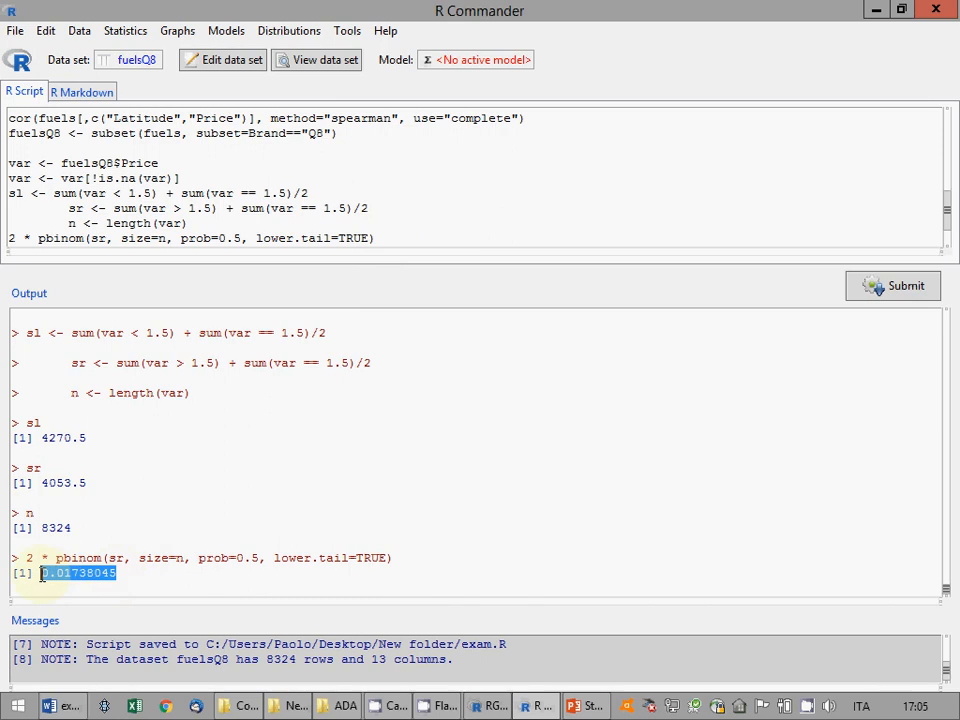
pyautogui.click(146, 559)
pyautogui.moveTo(134, 573); pyautogui.dragTo(11, 561)
pyautogui.hotkey('ctrl', 'c')
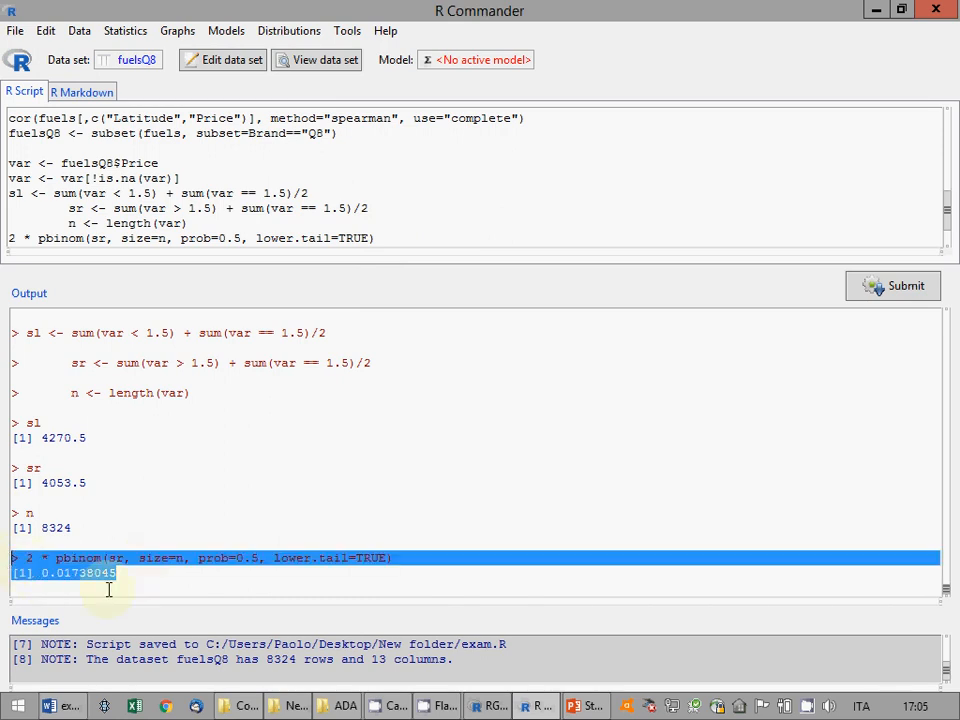
pyautogui.hotkey('alt', 'Tab')
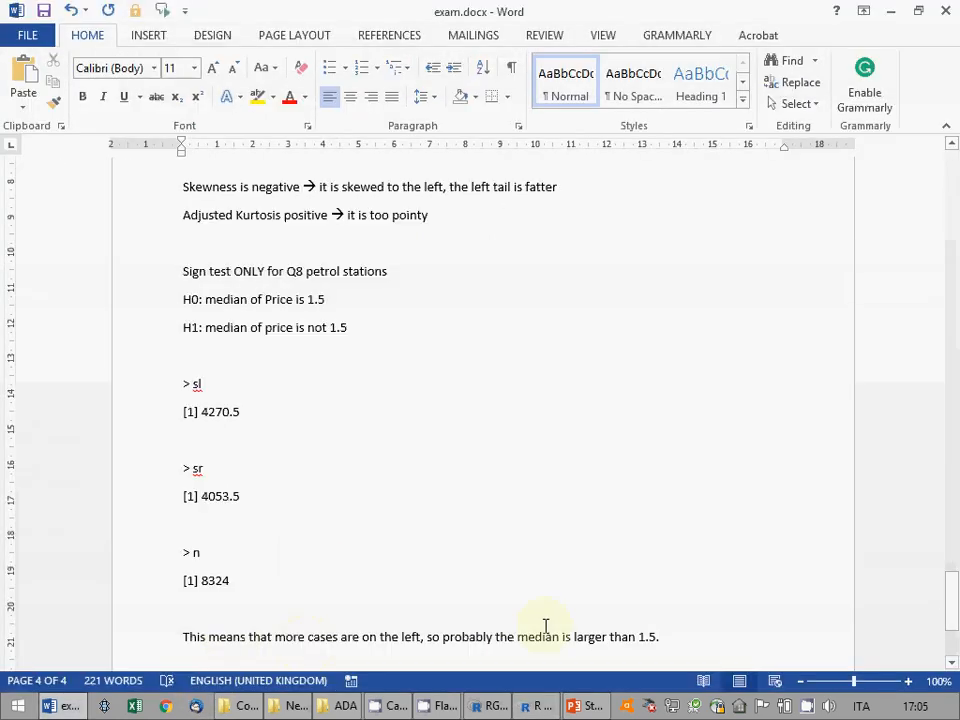
pyautogui.scroll(-1, 555, 590)
pyautogui.hotkey('ctrl', 'End')
pyautogui.press('Return')
pyautogui.press('Return')
pyautogui.hotkey('ctrl', 'v')
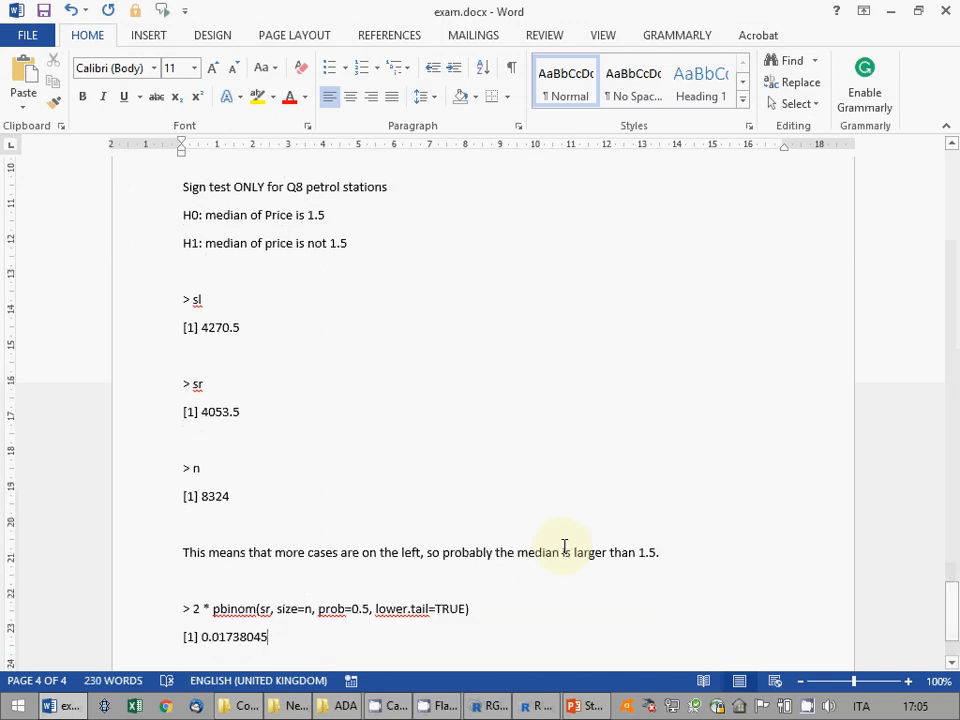
# Write "Significance is 0,0173 → H0 is rejected → median is not 1.5" below the pbinom result and save the document
pyautogui.press('Return')
pyautogui.press('Return')
pyautogui.write('signif')
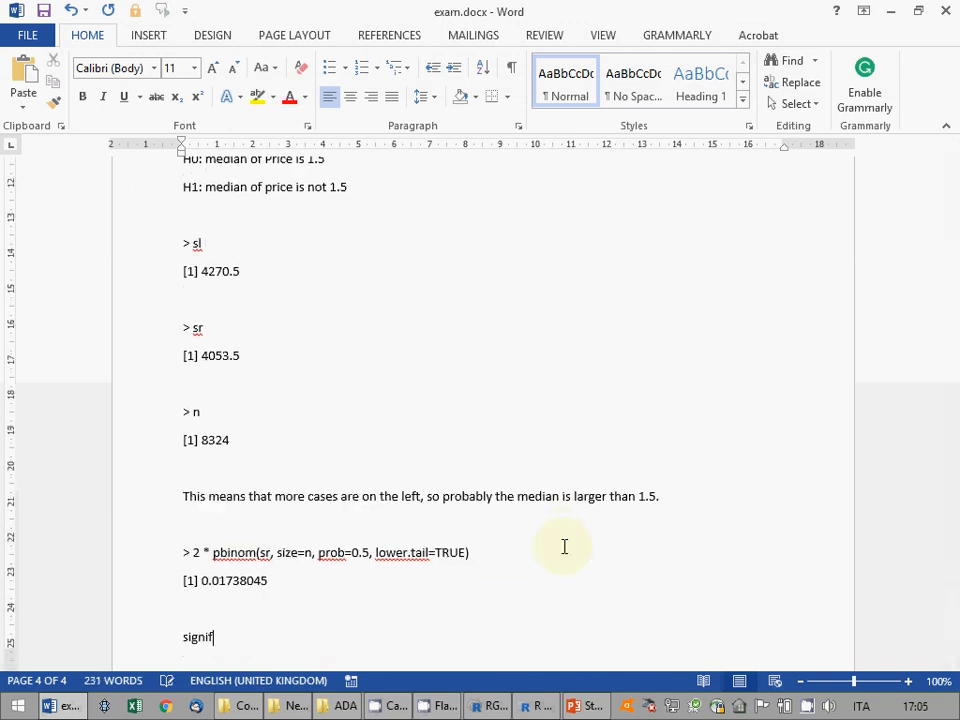
pyautogui.write('icance is 0,')
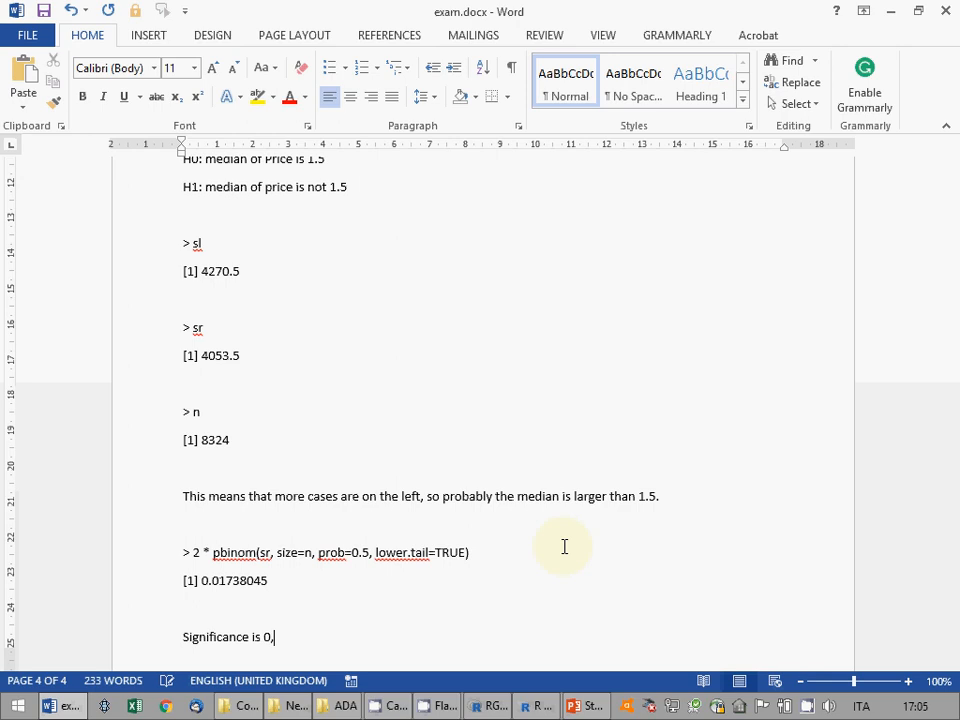
pyautogui.write('0')
pyautogui.write('17')
pyautogui.write('3 --> ')
pyautogui.write('H0 is re')
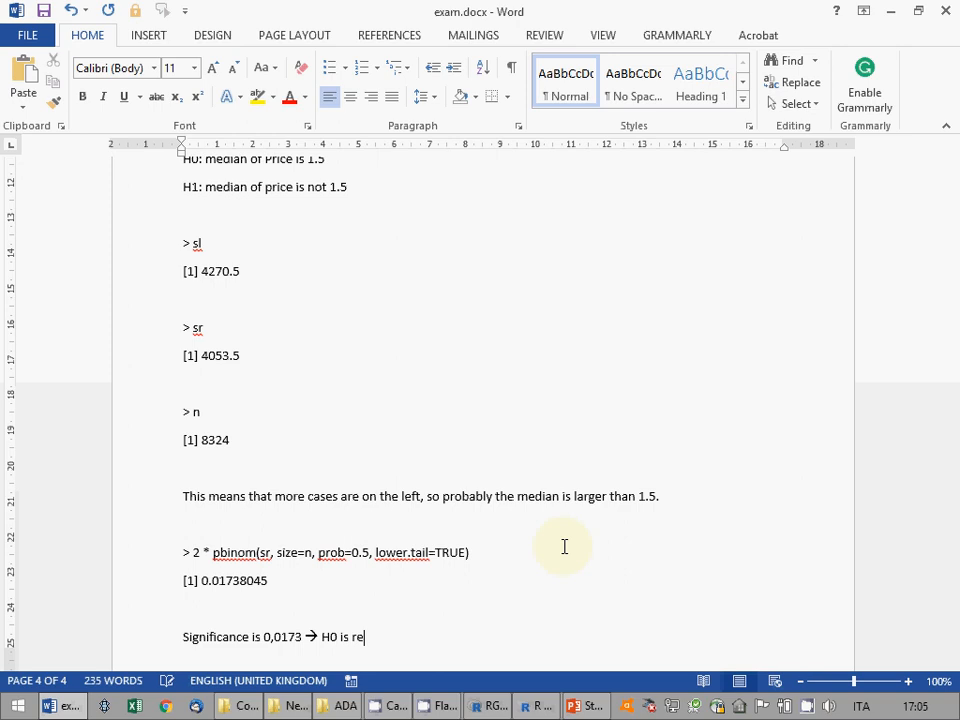
pyautogui.write('jected --> median is not ')
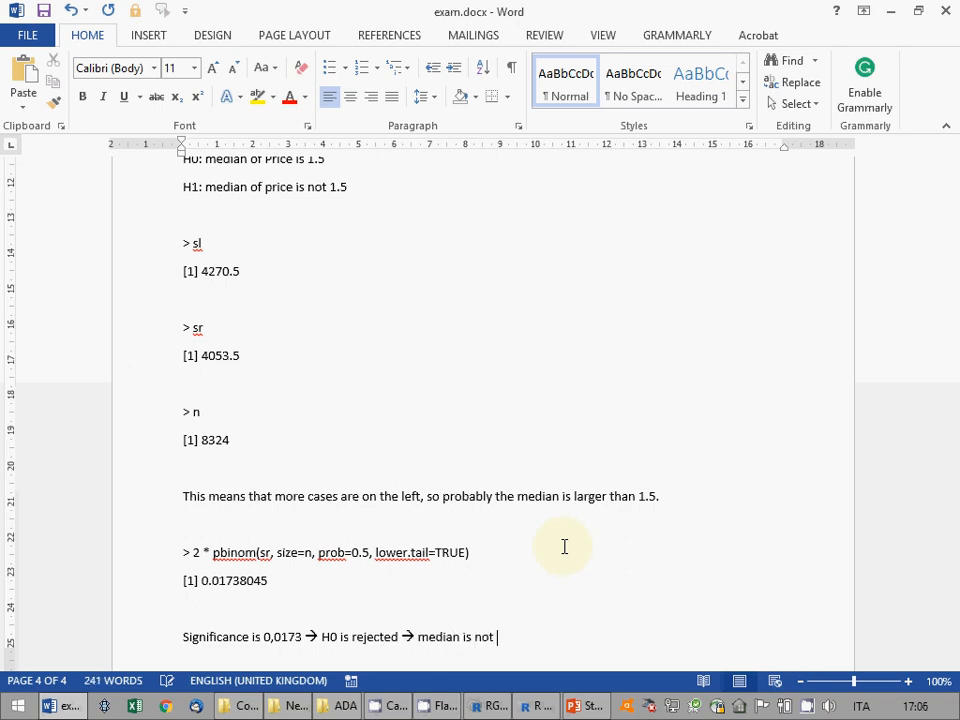
pyautogui.write('1.5')
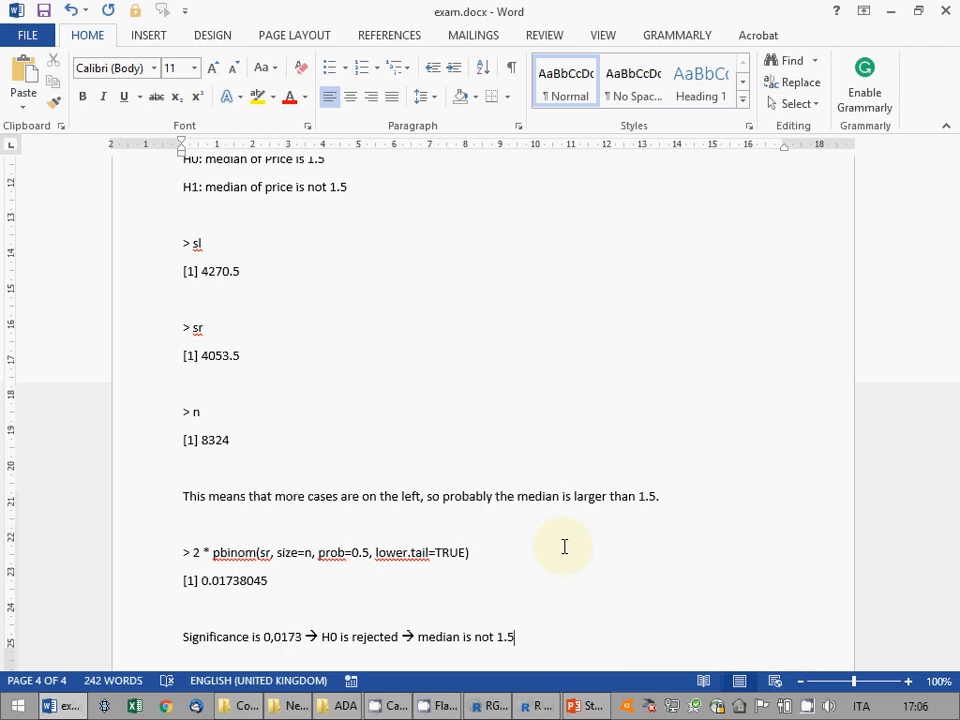
pyautogui.click(44, 10)
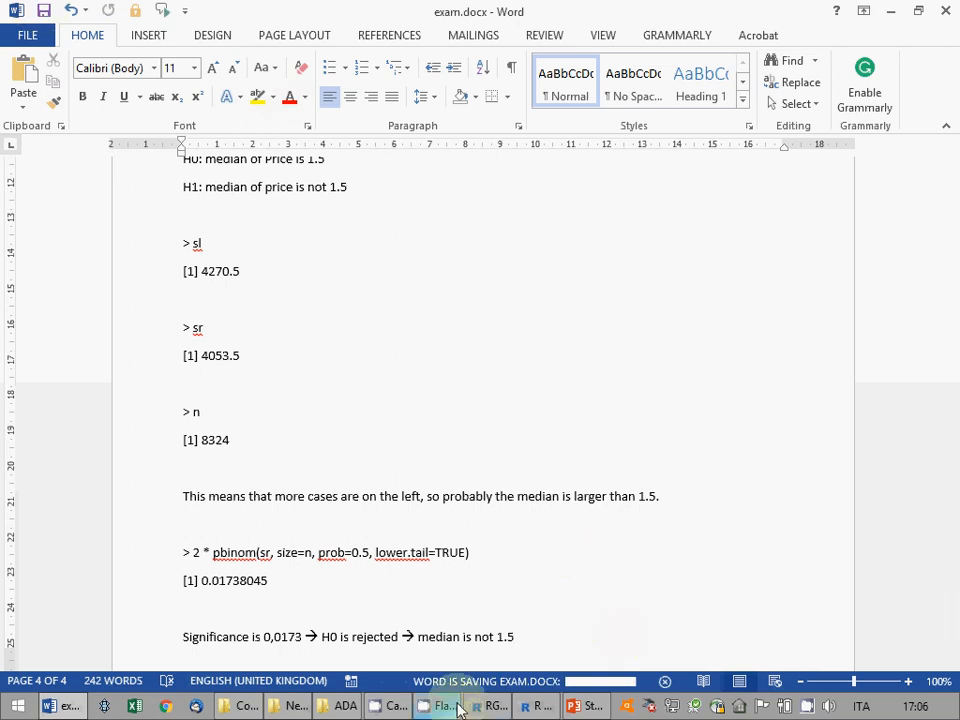
# Close exam.docx and return to R Commander
pyautogui.click(456, 712)
pyautogui.click(386, 710)
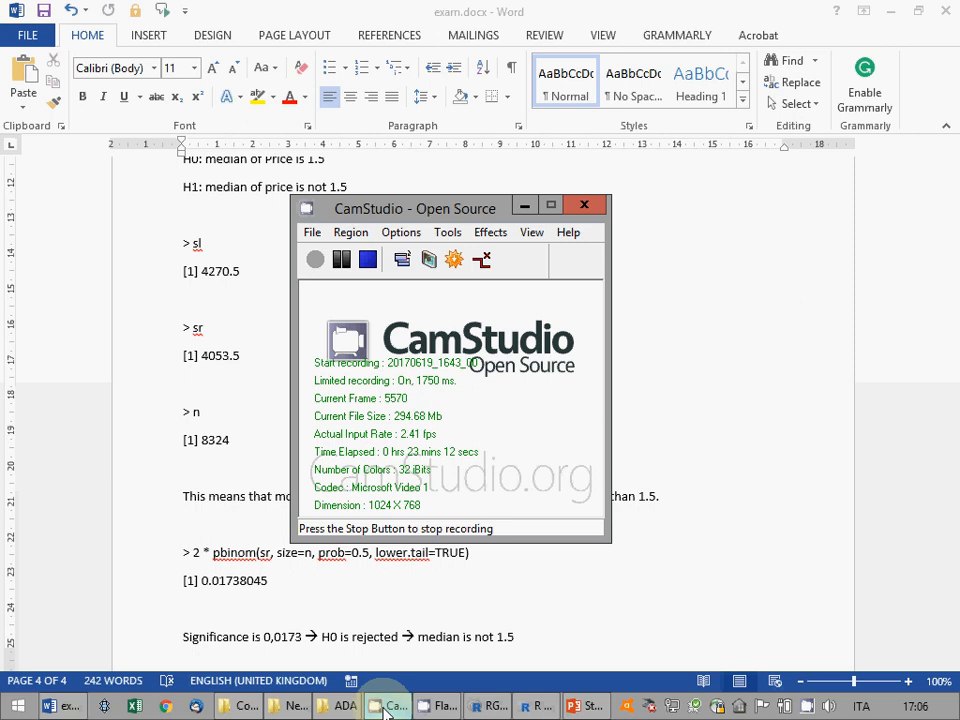
pyautogui.click(386, 9)
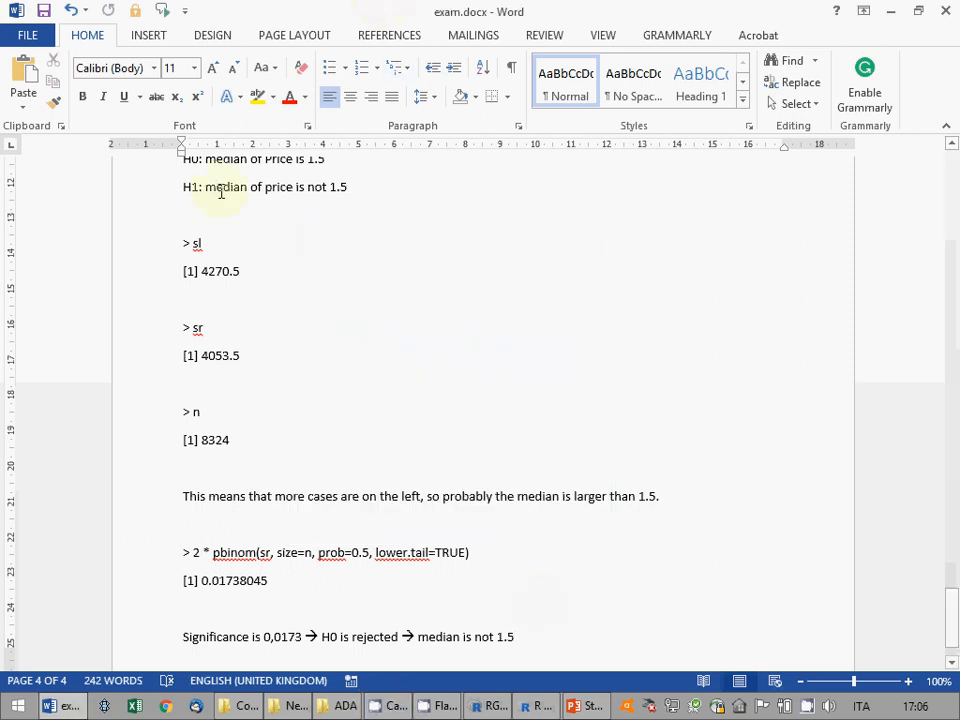
pyautogui.click(948, 11)
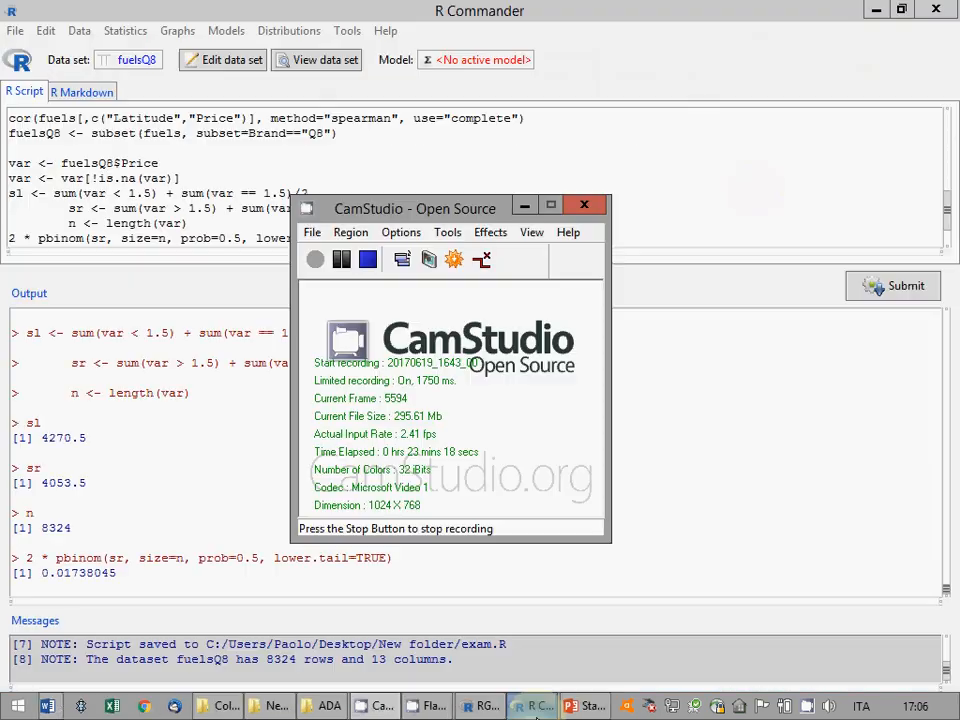
pyautogui.click(373, 9)
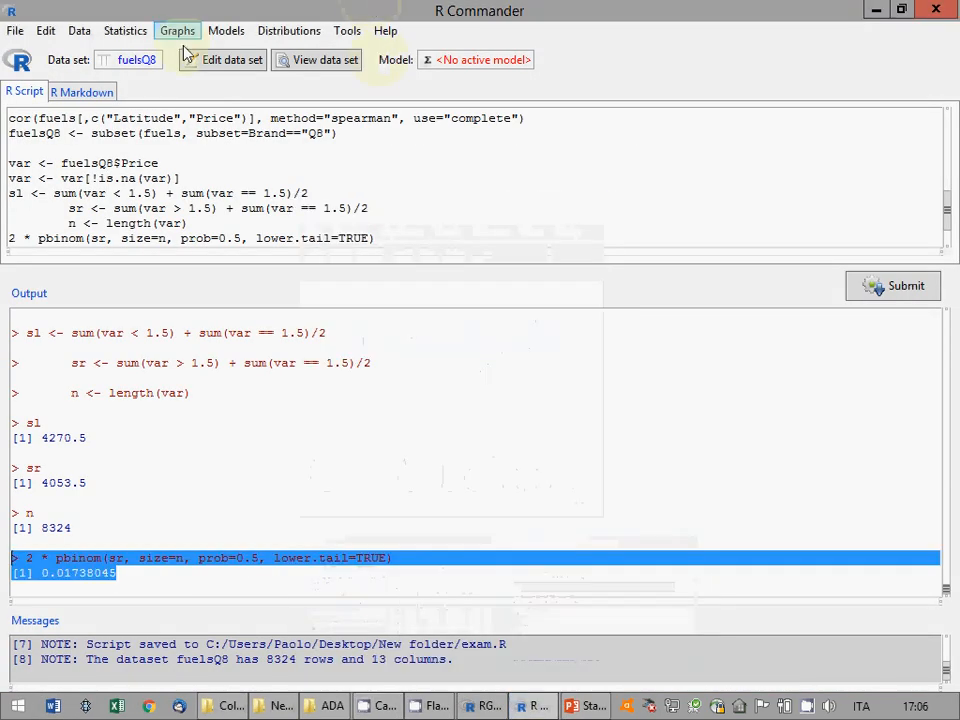
# Save the script as exam.R in New folder on the Desktop, replacing the existing file
pyautogui.click(15, 30)
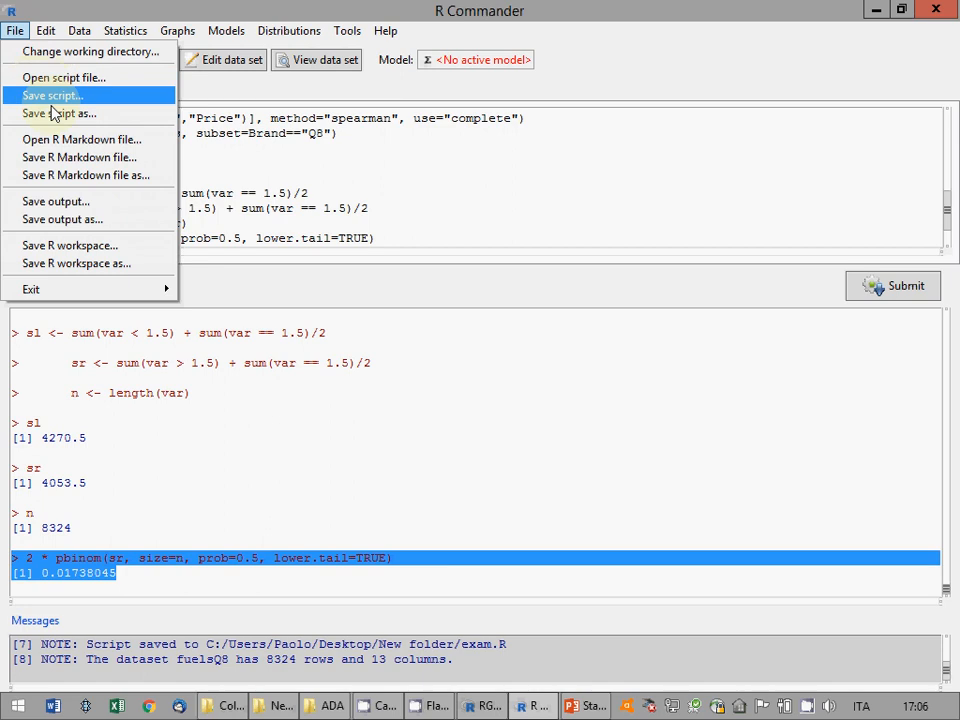
pyautogui.click(53, 111)
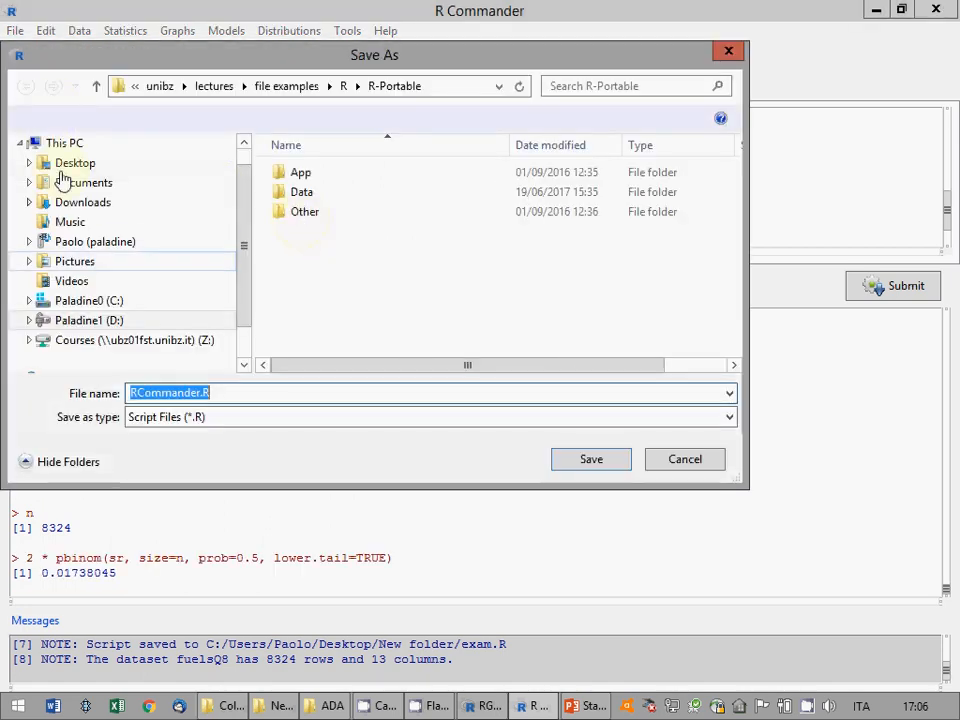
pyautogui.click(48, 168)
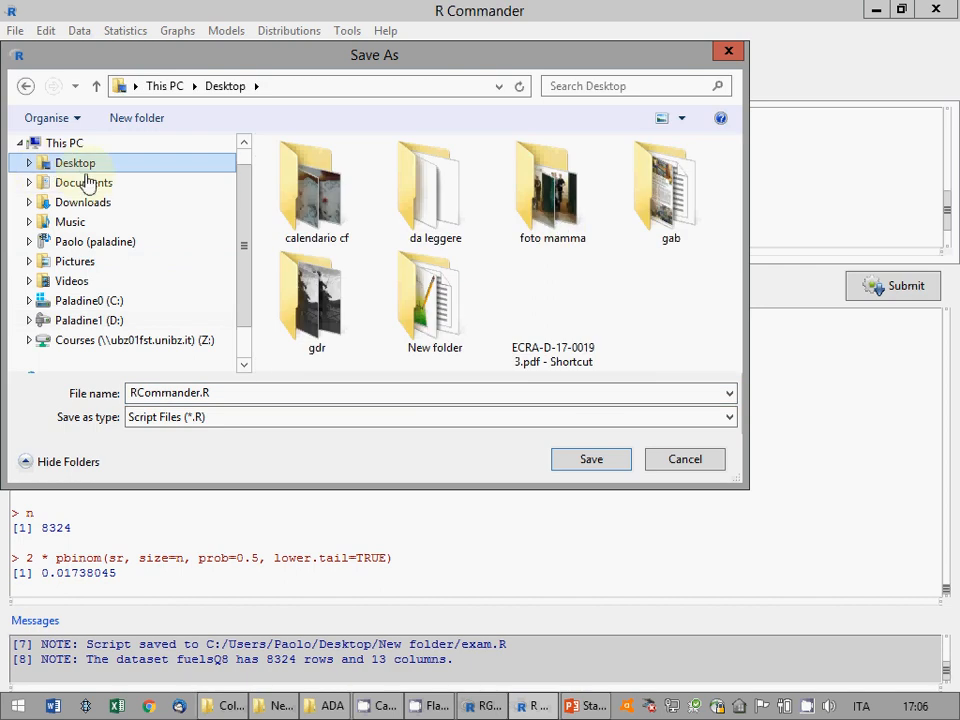
pyautogui.click(433, 297)
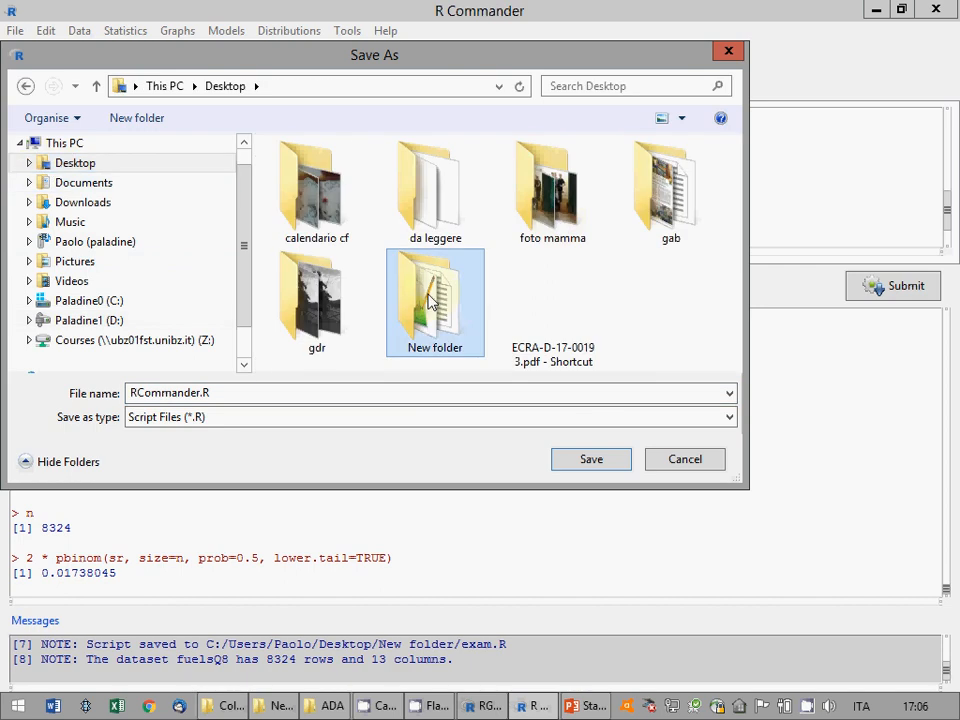
pyautogui.doubleClick(430, 300)
pyautogui.click(328, 226)
pyautogui.click(588, 461)
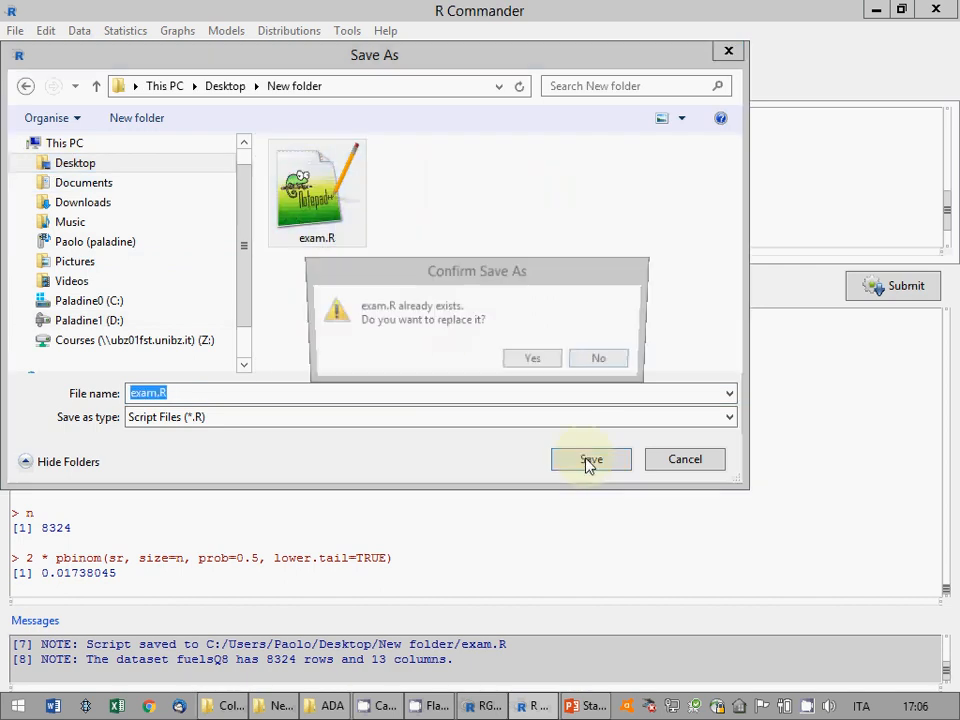
pyautogui.click(530, 362)
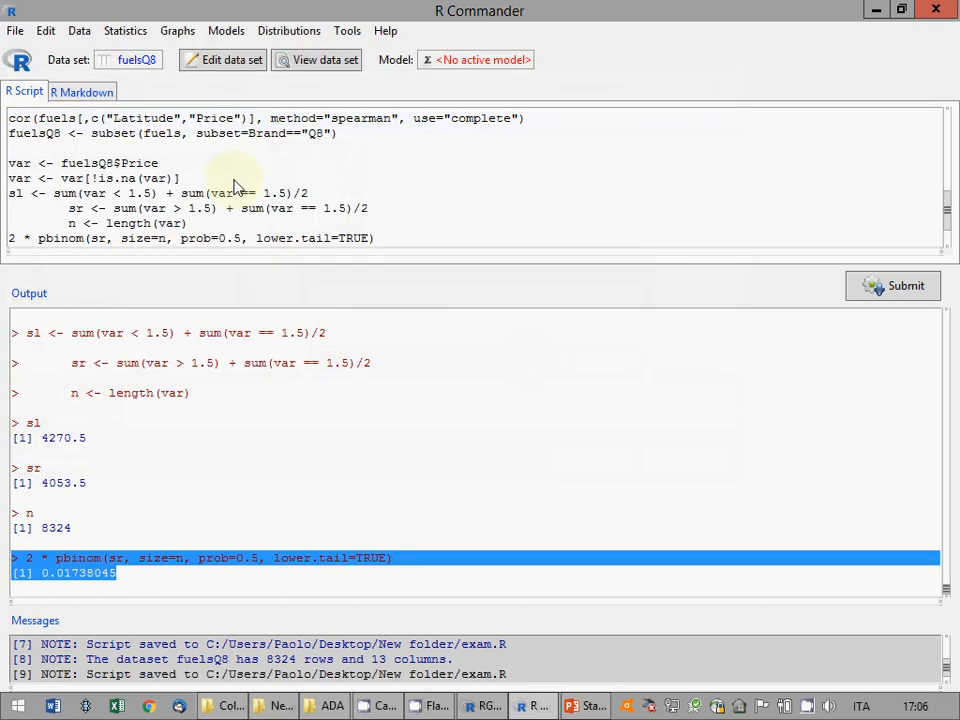
pyautogui.click(156, 362)
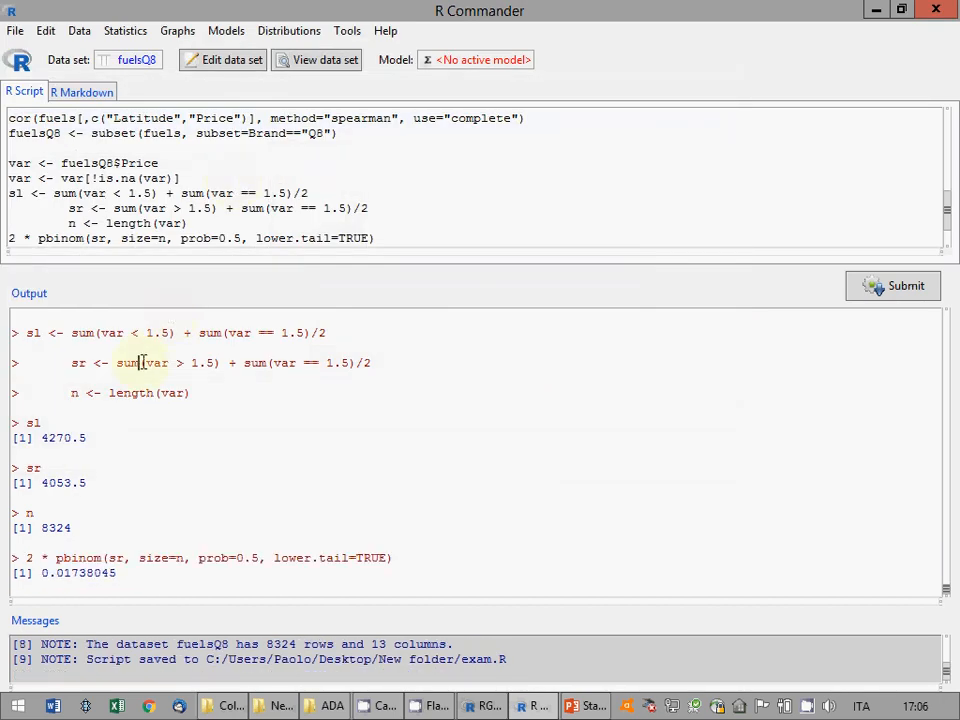
# Save the R Commander output as exam.txt in New folder on the Desktop
pyautogui.click(15, 30)
pyautogui.click(85, 222)
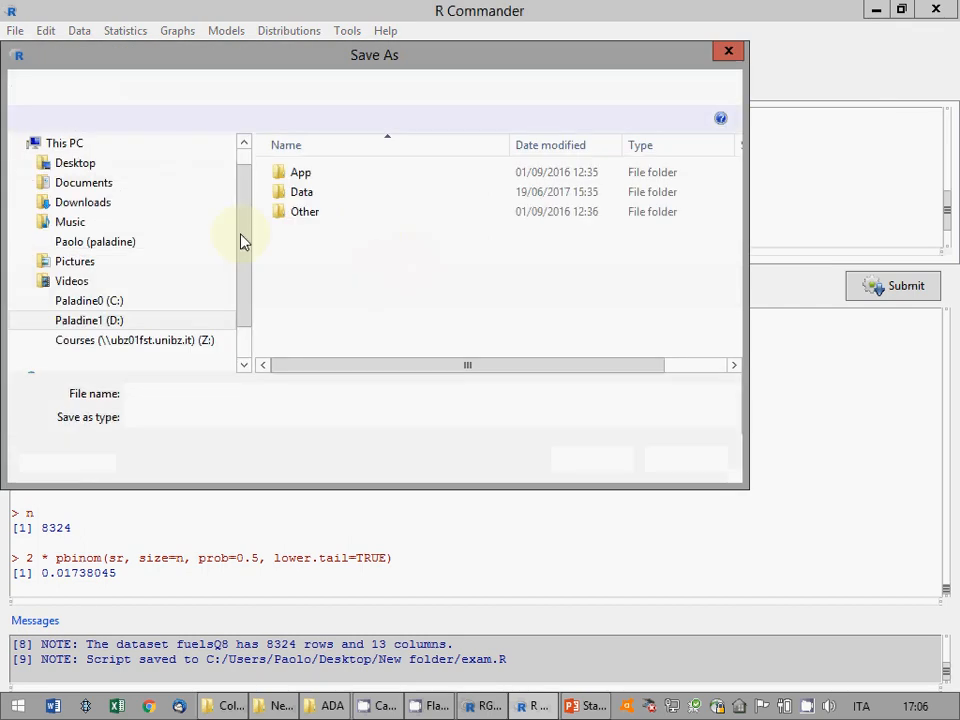
pyautogui.click(72, 164)
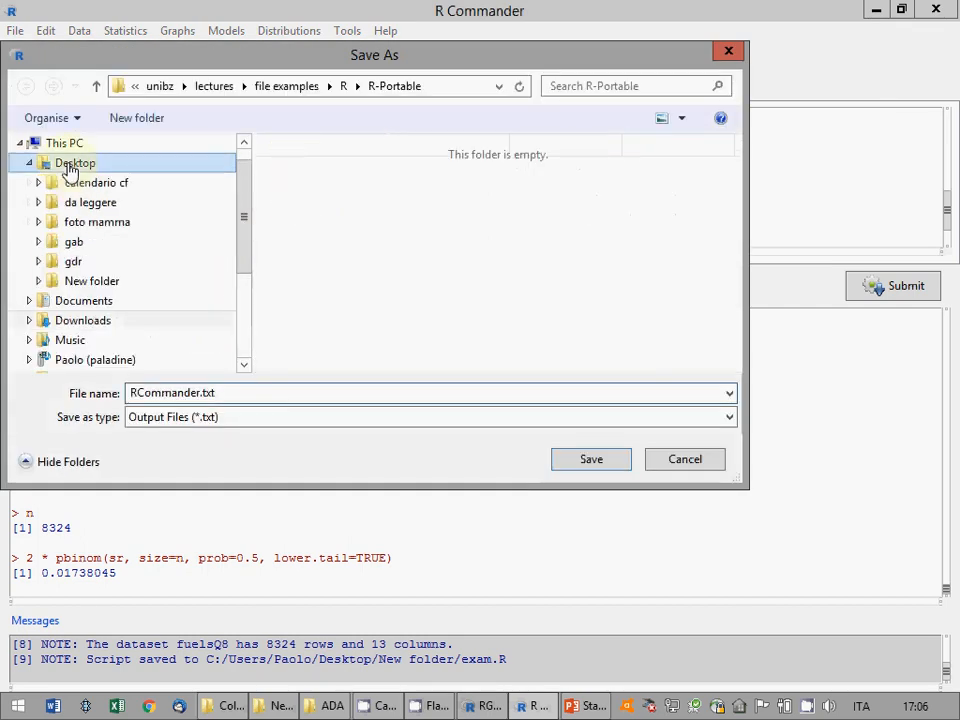
pyautogui.click(452, 303)
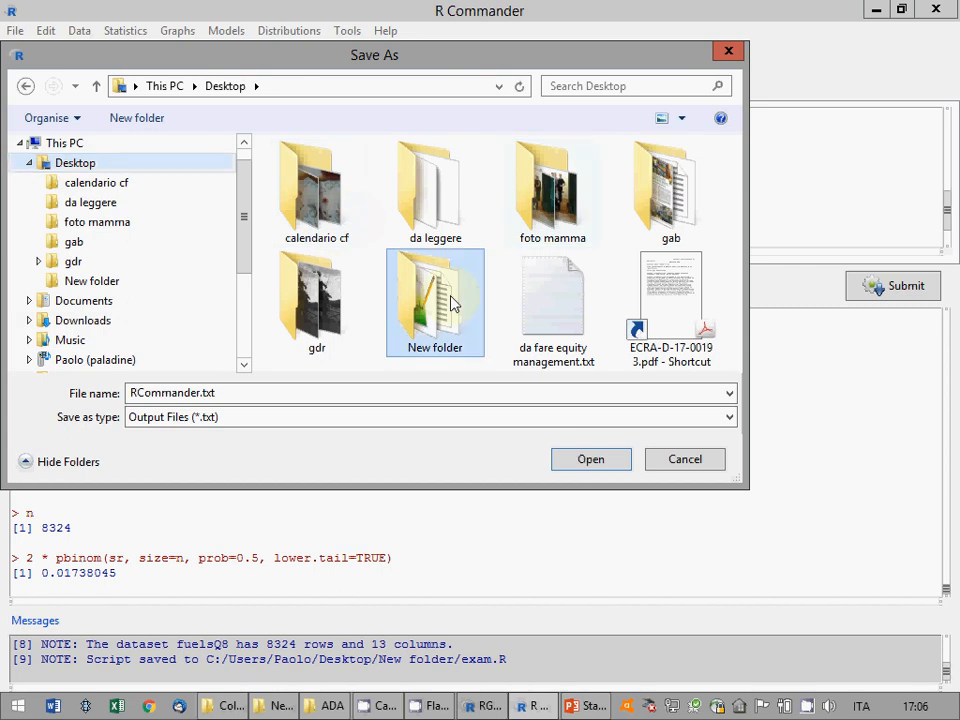
pyautogui.doubleClick(452, 303)
pyautogui.click(257, 392)
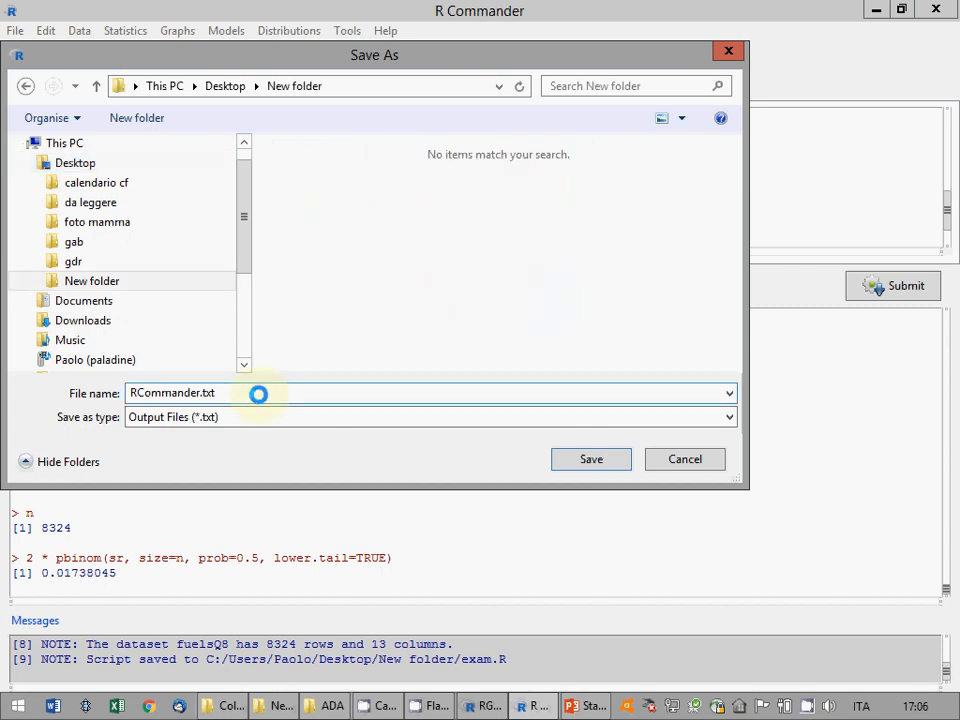
pyautogui.click(207, 394)
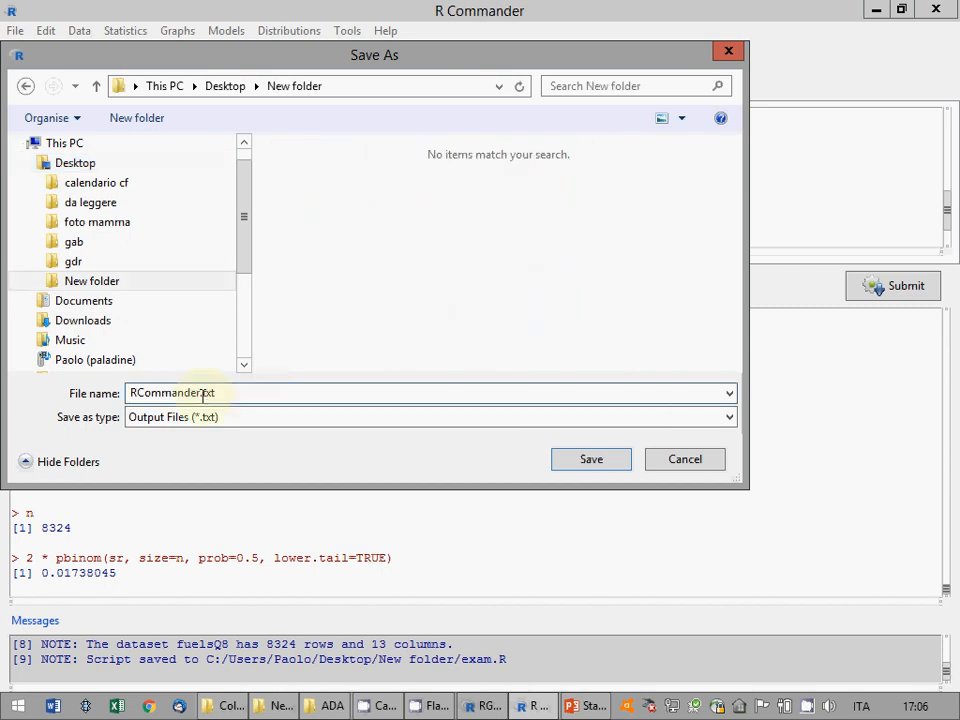
pyautogui.moveTo(202, 394); pyautogui.dragTo(58, 407)
pyautogui.write('exam')
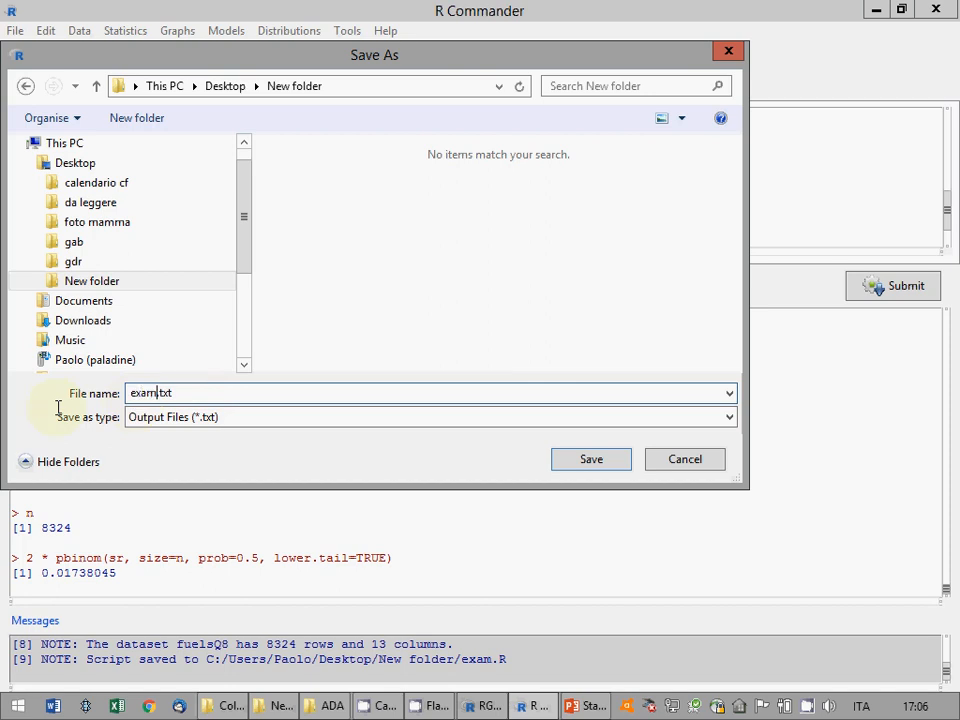
pyautogui.press('Return')
# Save the R workspace as fuels.RData in New folder on the Desktop, replacing the existing file
pyautogui.click(15, 30)
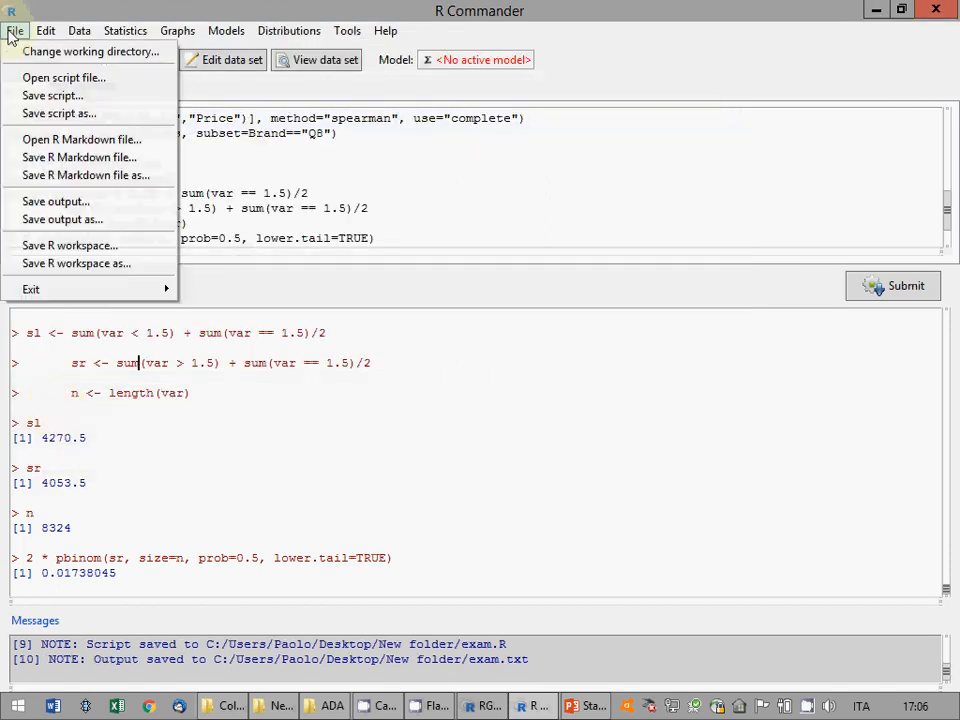
pyautogui.click(43, 265)
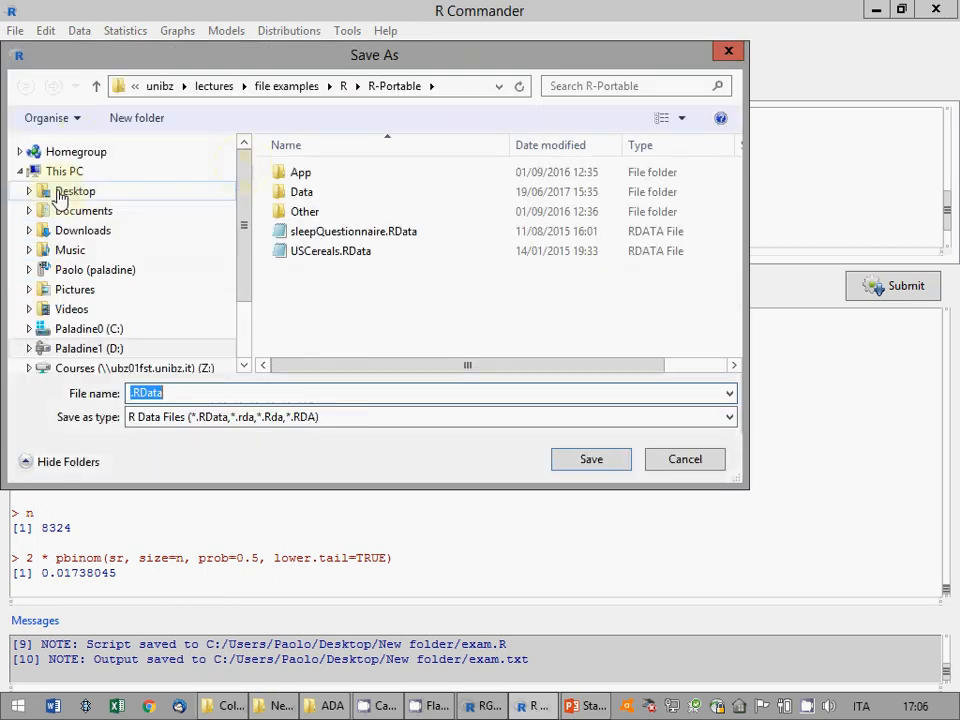
pyautogui.click(62, 192)
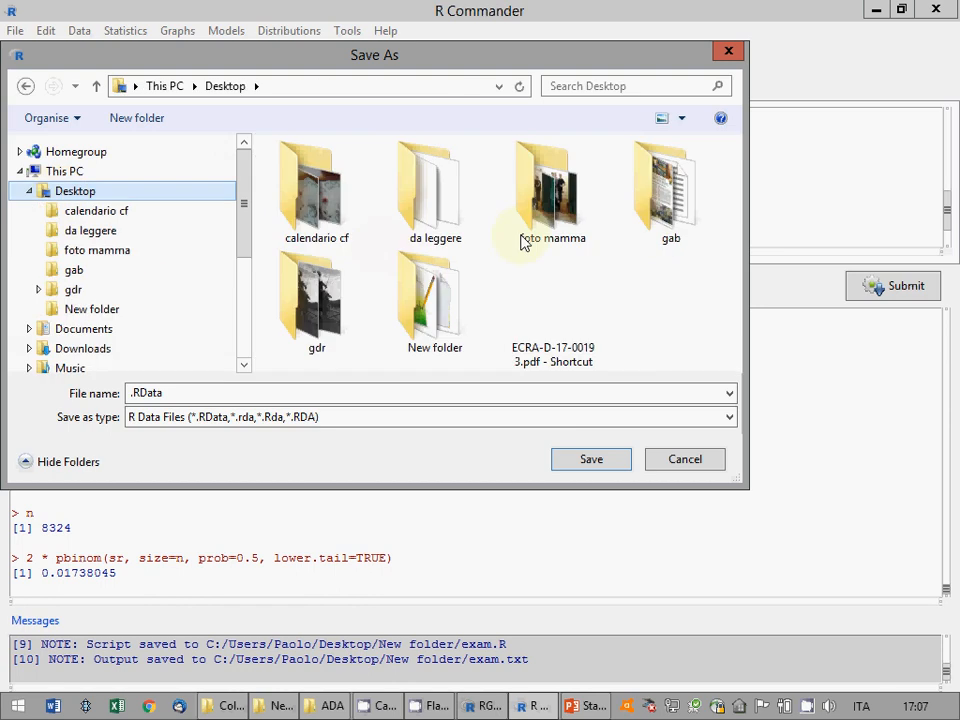
pyautogui.click(447, 291)
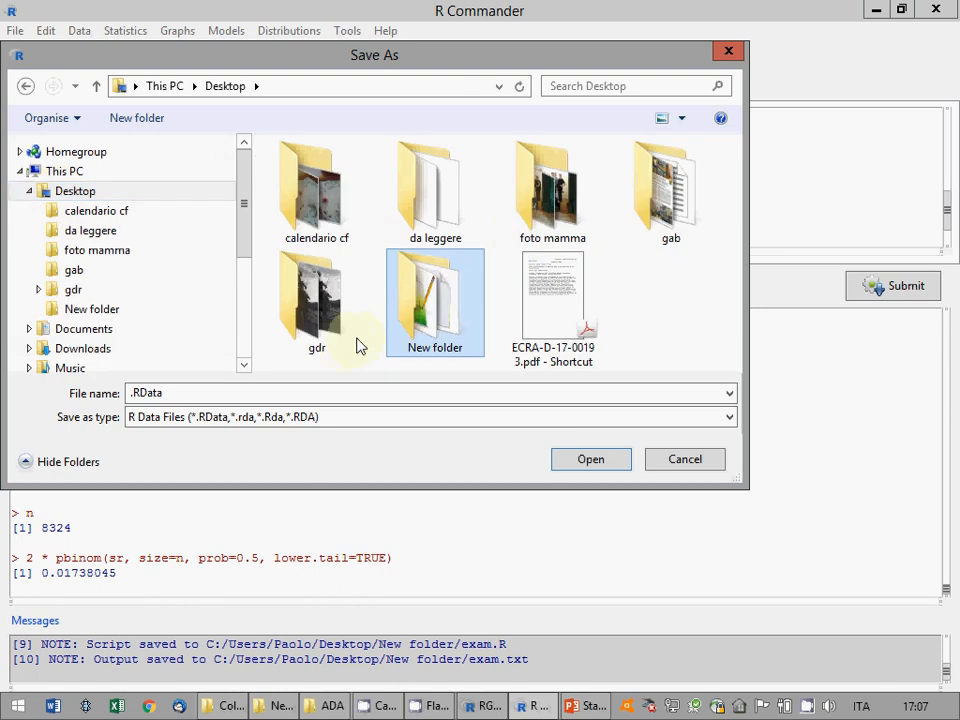
pyautogui.click(325, 212)
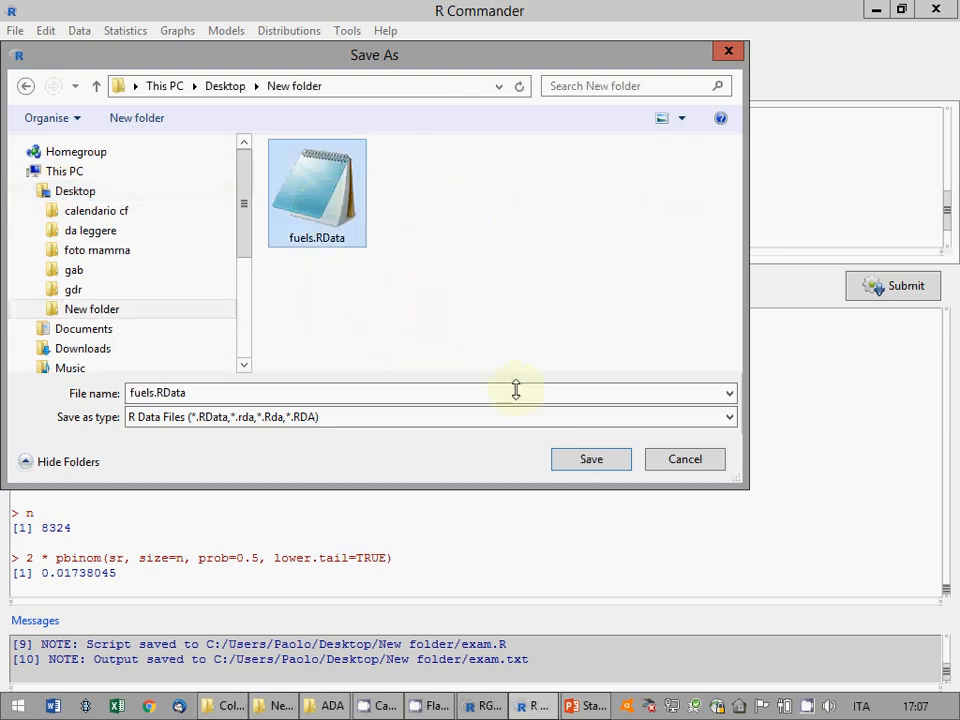
pyautogui.click(567, 462)
pyautogui.click(540, 360)
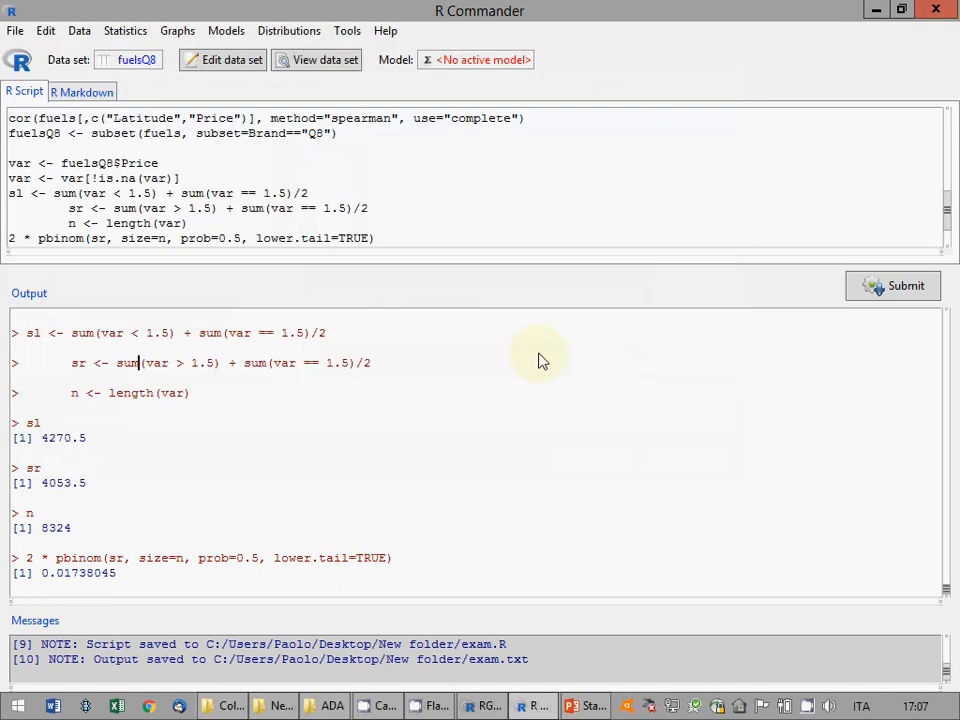
# Exit both R Commander and R without saving the R Markdown file
pyautogui.click(16, 31)
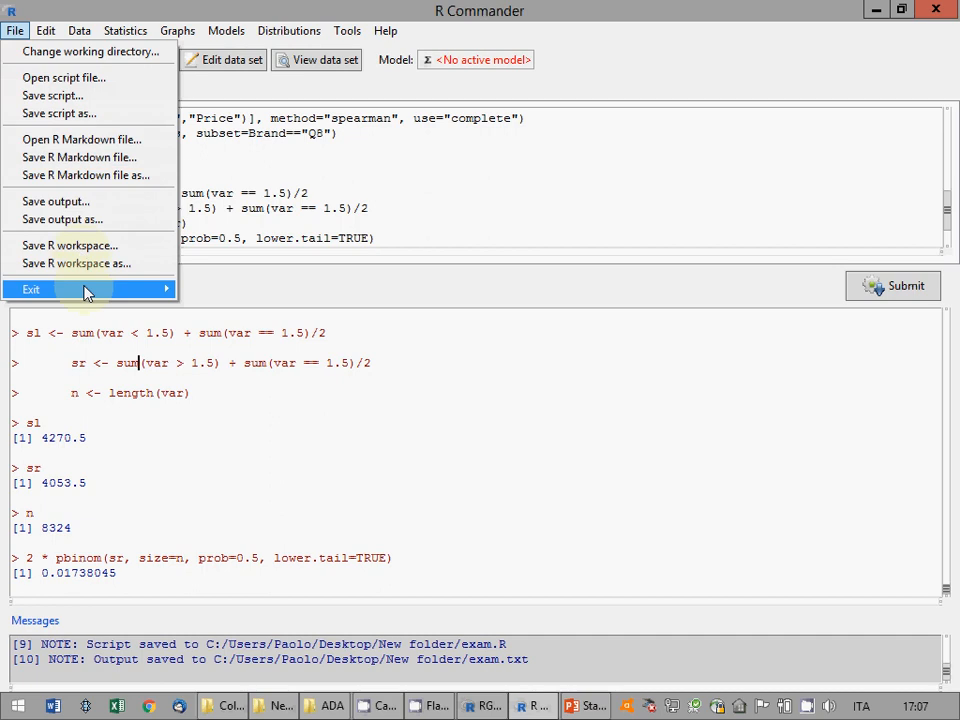
pyautogui.moveTo(86, 290)
pyautogui.click(222, 306)
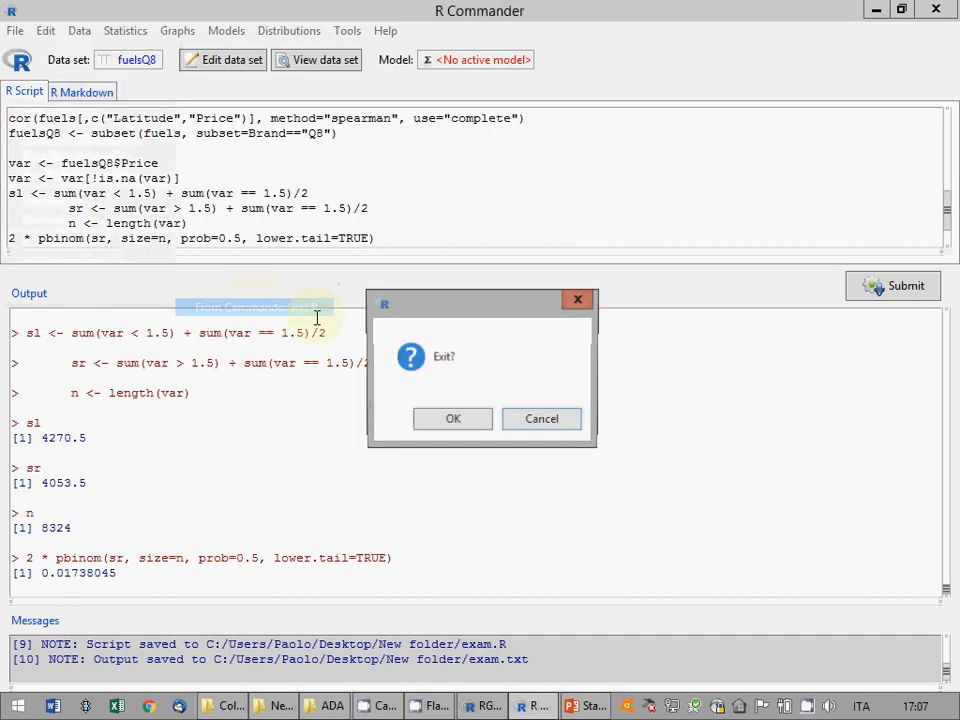
pyautogui.click(476, 422)
pyautogui.click(538, 428)
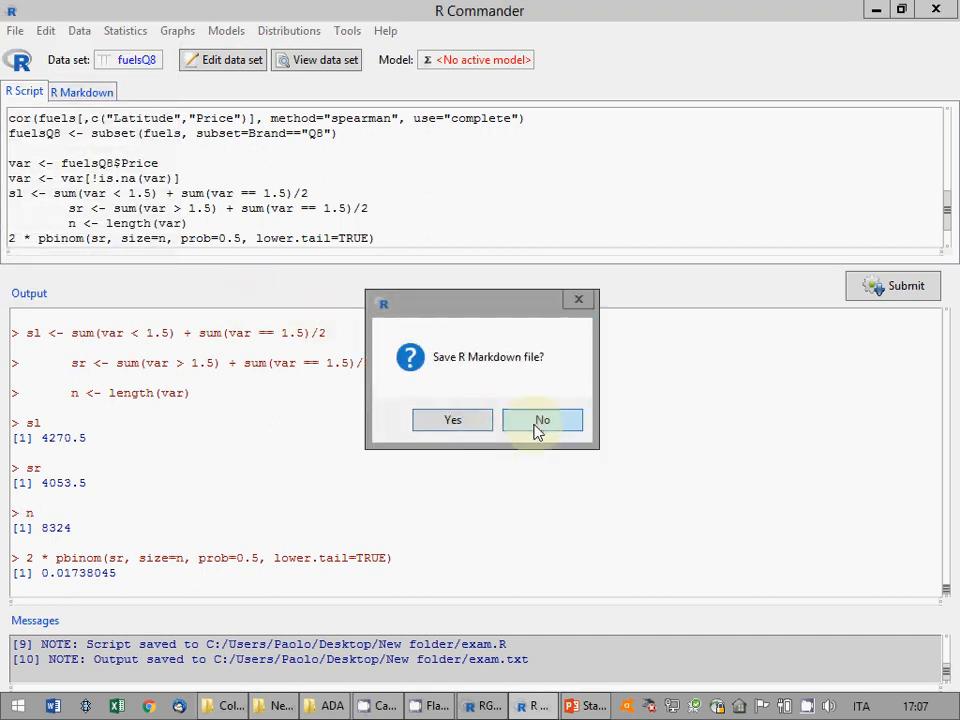
pyautogui.click(538, 428)
pyautogui.click(536, 428)
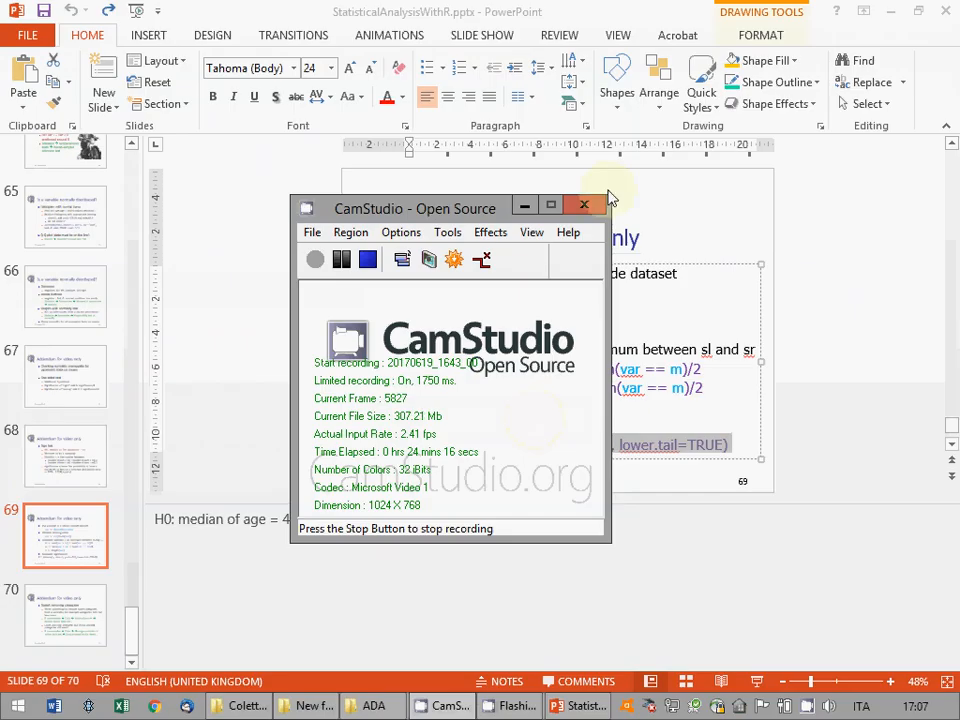
# Close the StatisticalAnalysisWithR.pptx presentation without saving its changes and close the ADA folder window
pyautogui.click(686, 4)
pyautogui.click(945, 9)
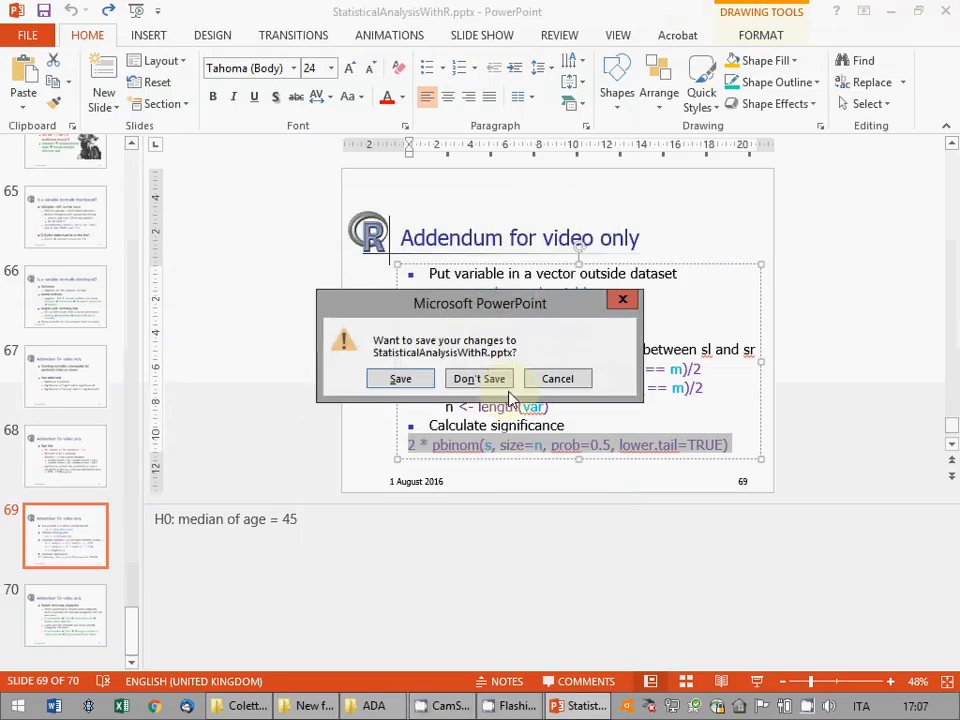
pyautogui.click(475, 388)
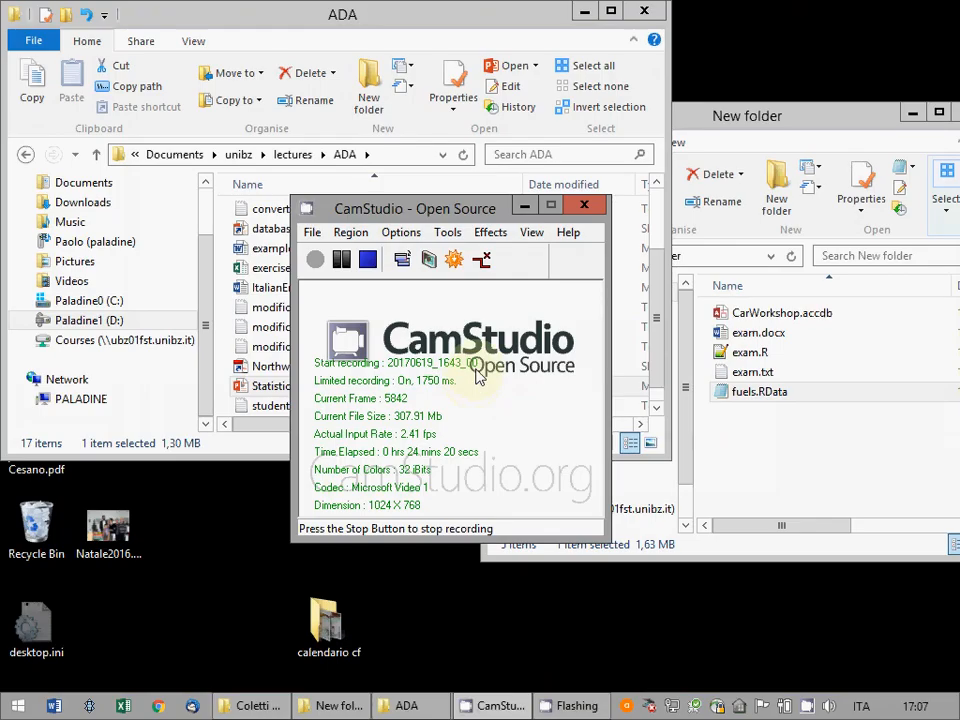
pyautogui.click(644, 11)
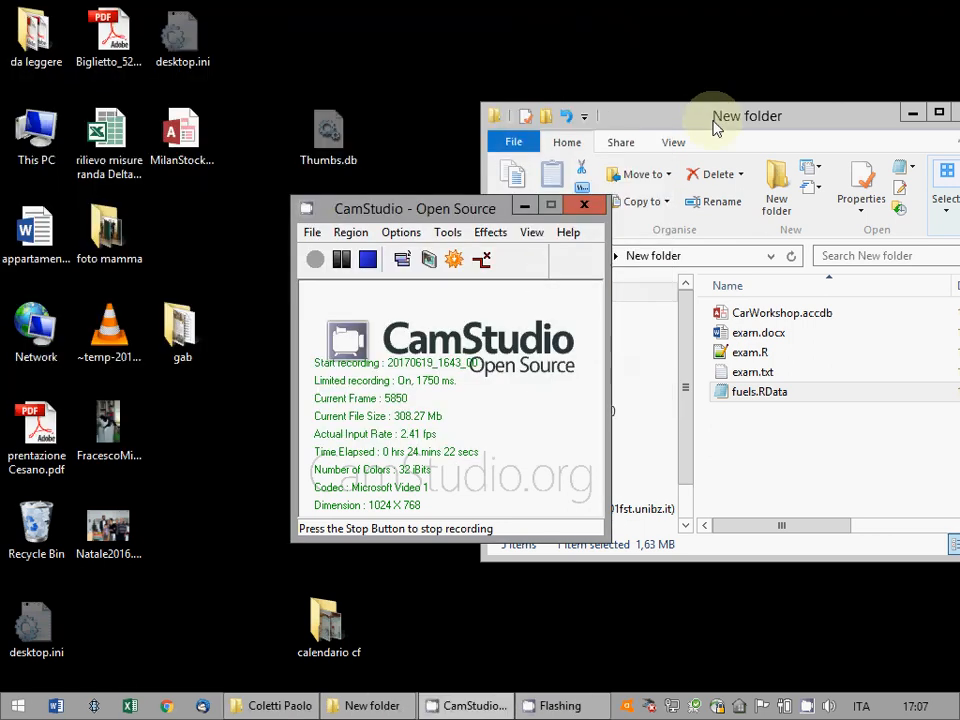
# Open CarWorkshop.accdb from New folder in Access and enable its content
pyautogui.click(715, 127)
pyautogui.moveTo(690, 124); pyautogui.dragTo(587, 97)
pyautogui.click(651, 288)
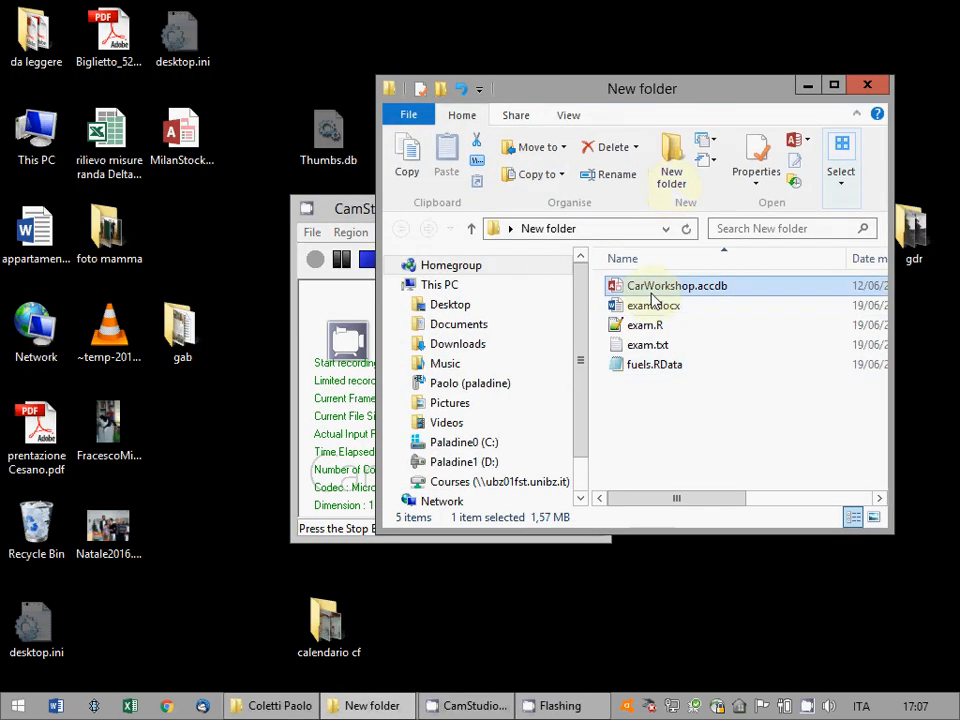
pyautogui.doubleClick(651, 293)
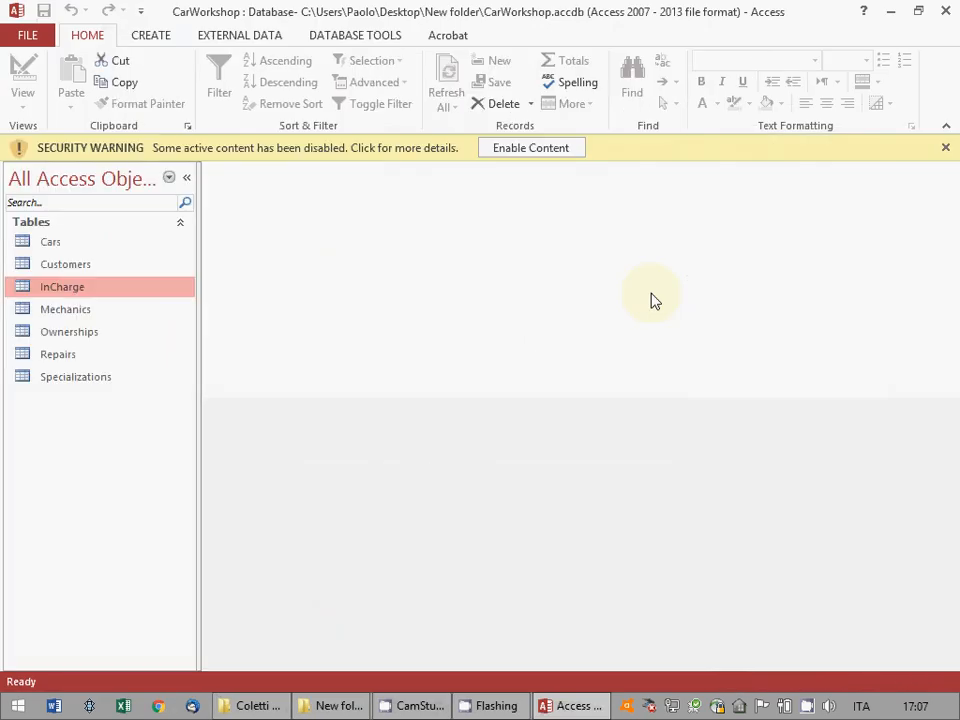
pyautogui.click(522, 150)
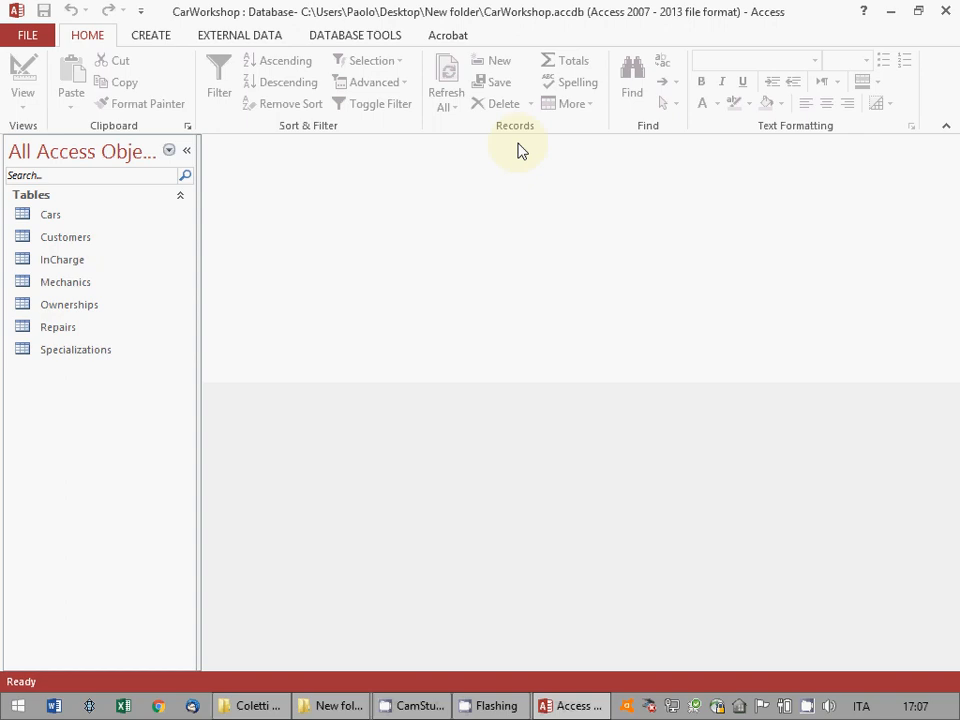
# Create a new query in design view on the Repairs table and enlarge its field list to show all fields
pyautogui.click(149, 42)
pyautogui.click(281, 92)
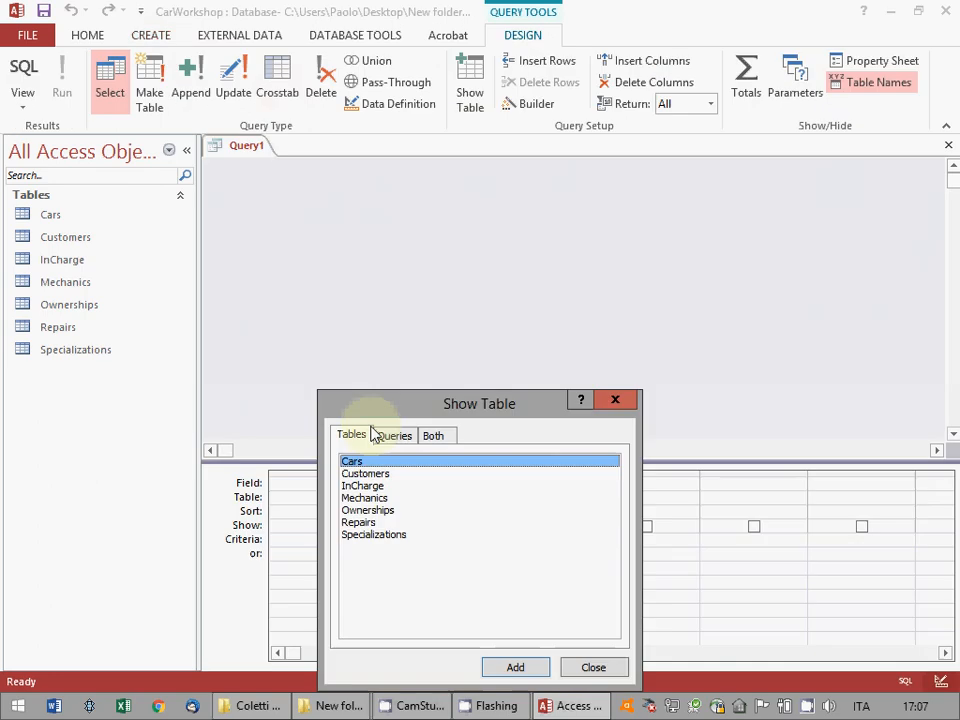
pyautogui.doubleClick(380, 524)
pyautogui.click(585, 667)
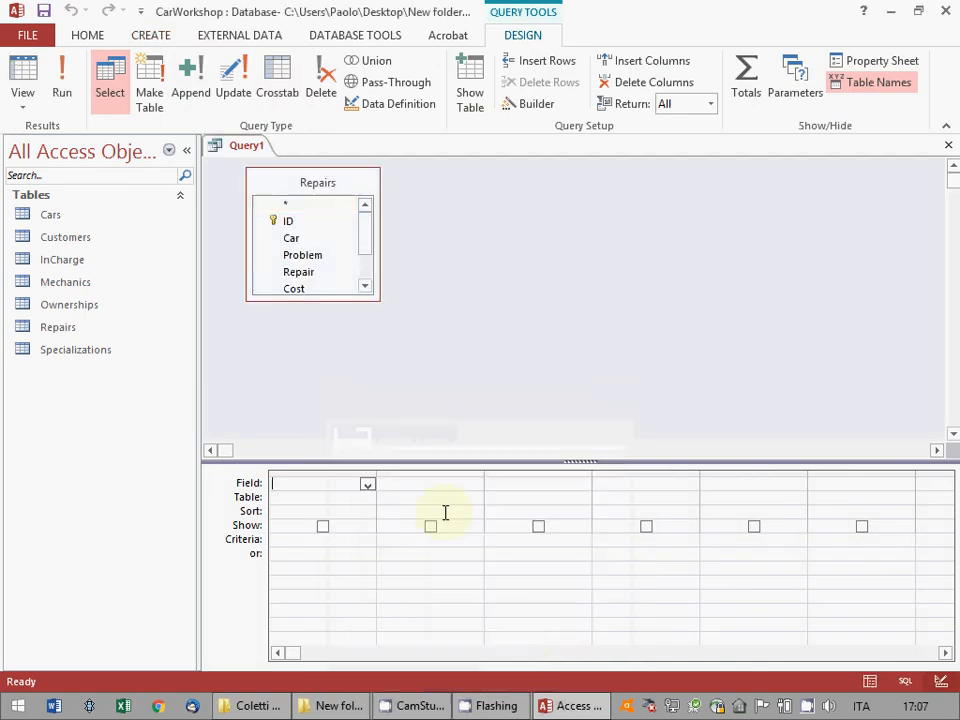
pyautogui.moveTo(379, 299); pyautogui.dragTo(478, 403)
# Add the ID field and a widened calculated column StartYear: Year([Start]) to the query
pyautogui.moveTo(294, 224); pyautogui.dragTo(340, 495)
pyautogui.moveTo(484, 474); pyautogui.dragTo(612, 472)
pyautogui.click(524, 484)
pyautogui.write('Star')
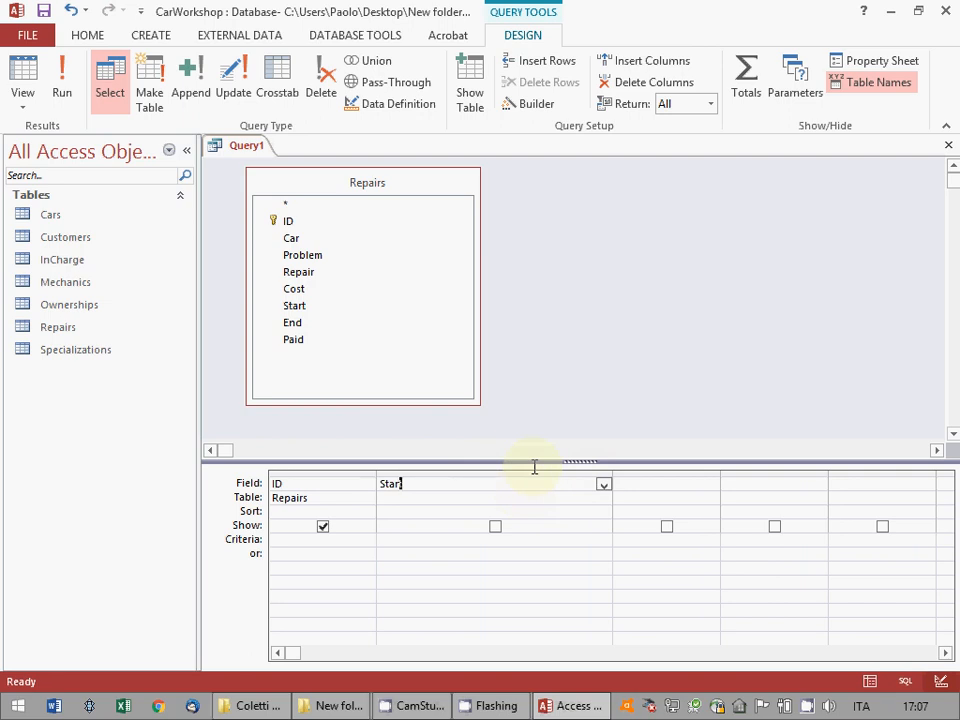
pyautogui.write('tYear: Year([Start]')
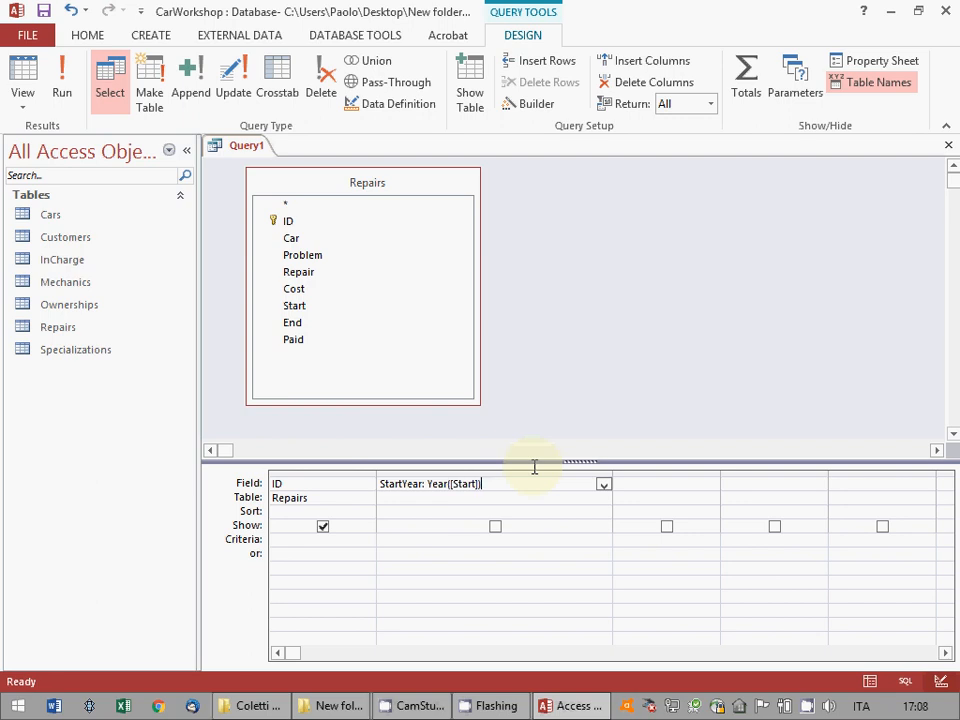
pyautogui.write(')')
# Set the StartYear criterion to the parameter [tell me a year] and exclude that column from the results
pyautogui.click(456, 539)
pyautogui.click(305, 324)
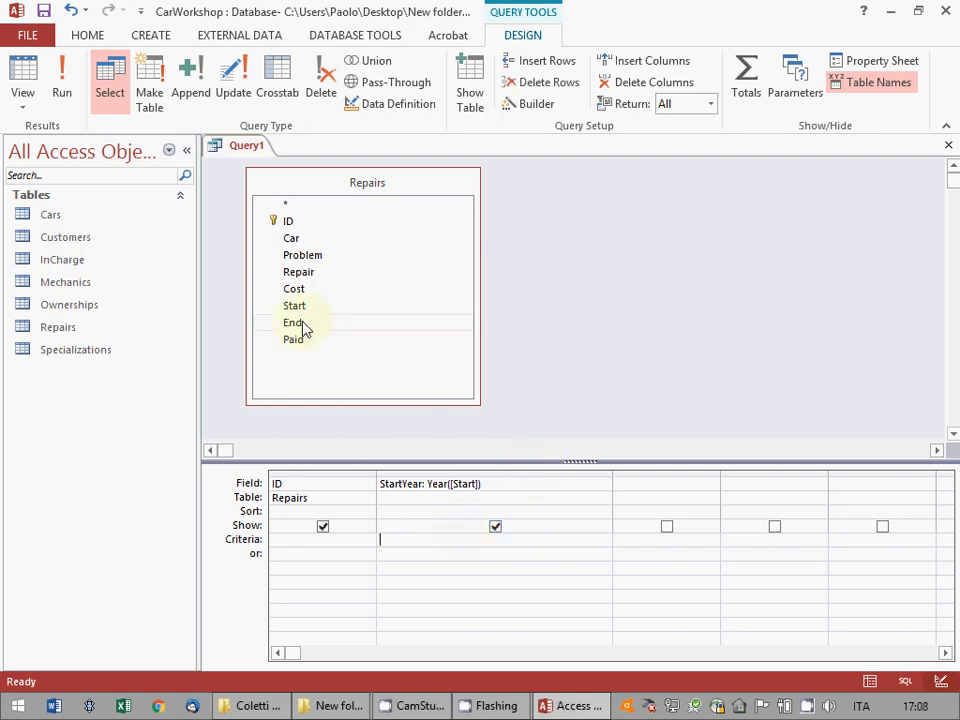
pyautogui.click(300, 308)
pyautogui.click(437, 541)
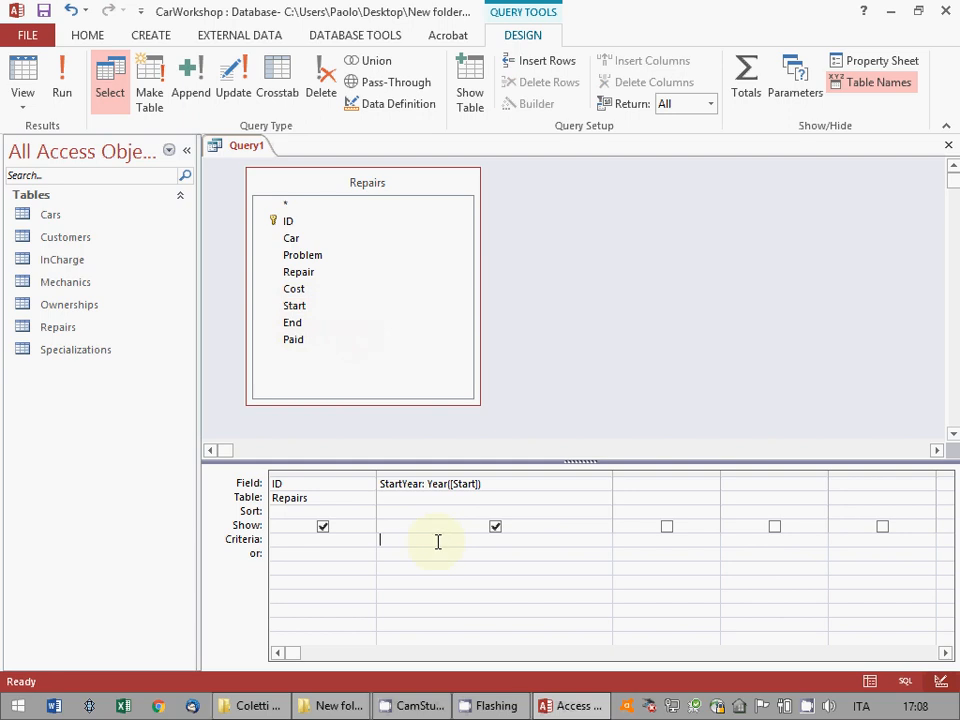
pyautogui.write('[tell')
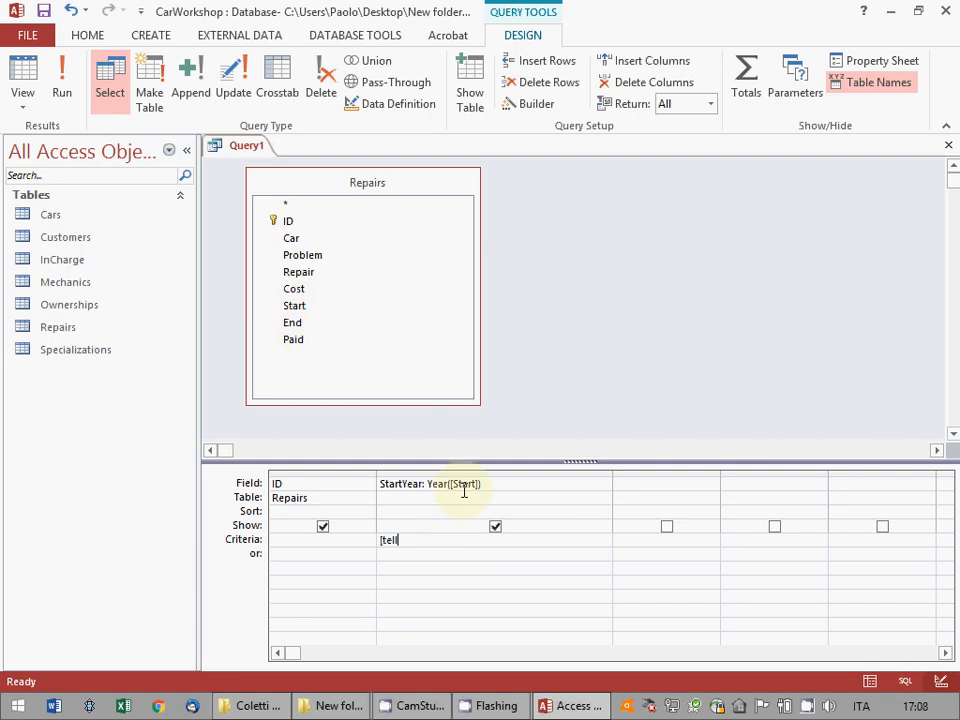
pyautogui.write(' me a year]')
pyautogui.click(583, 596)
pyautogui.click(495, 526)
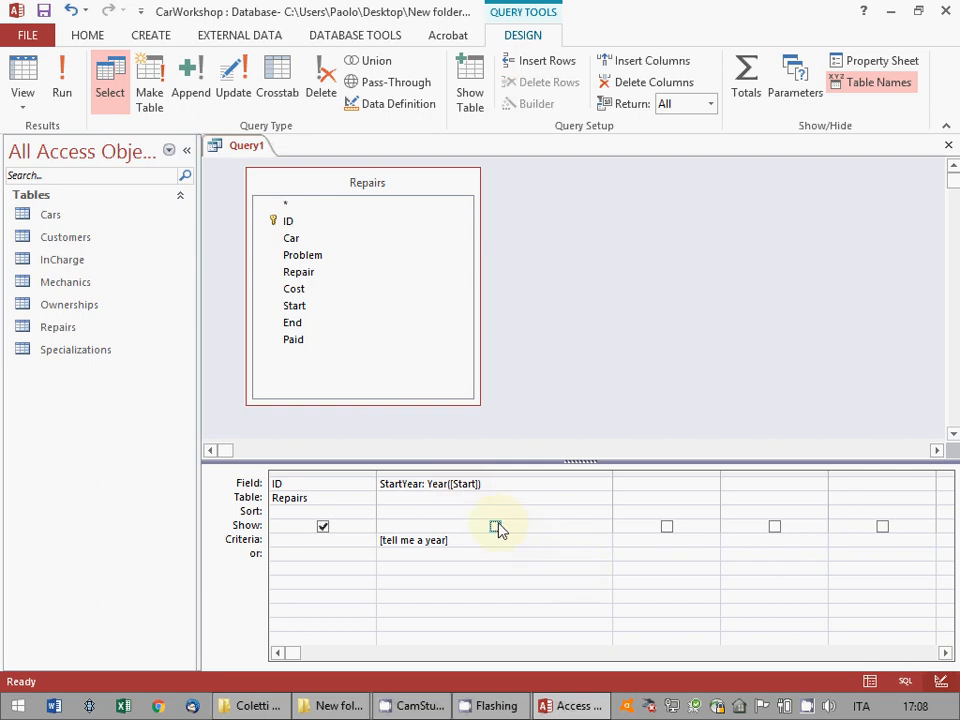
# Run the query with 2016 as the year parameter and return to its design
pyautogui.click(62, 85)
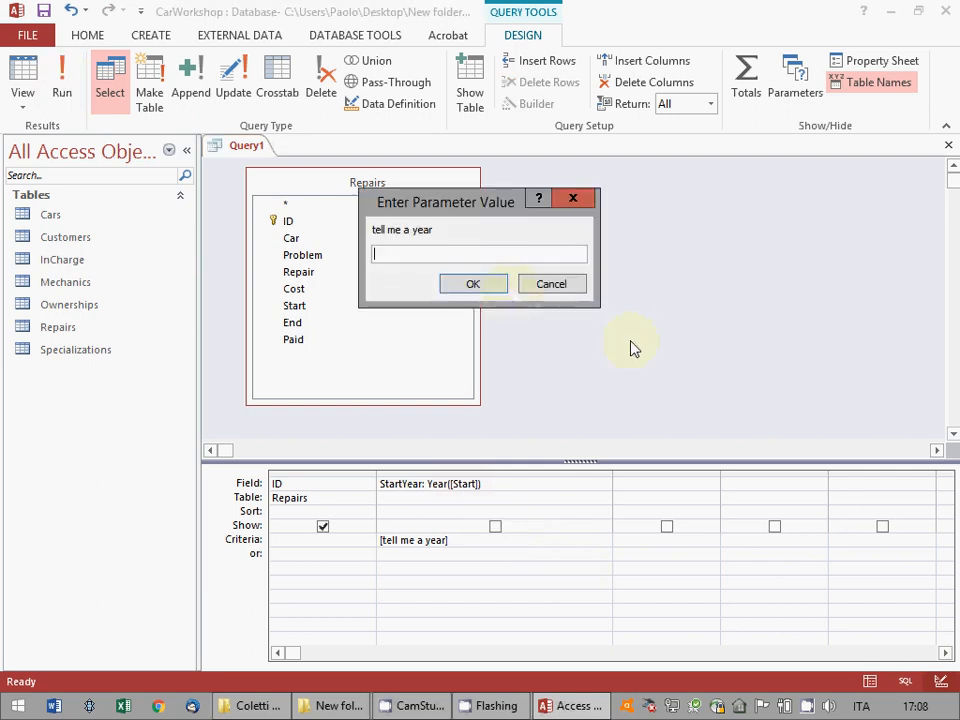
pyautogui.press('Return')
pyautogui.click(22, 78)
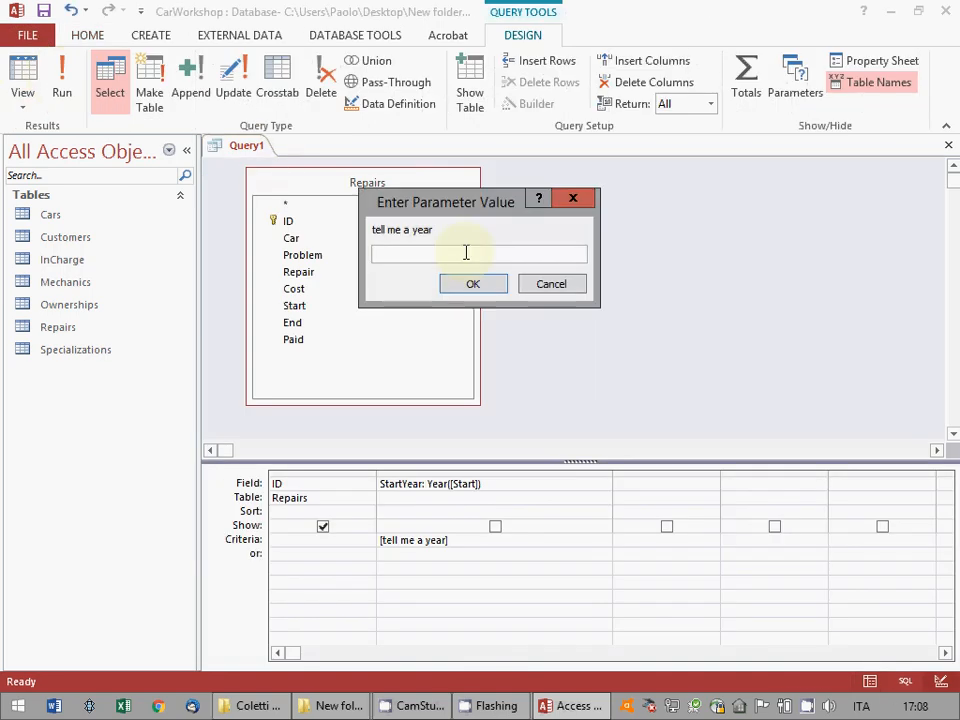
pyautogui.press('Num_Lock')
pyautogui.write('2016')
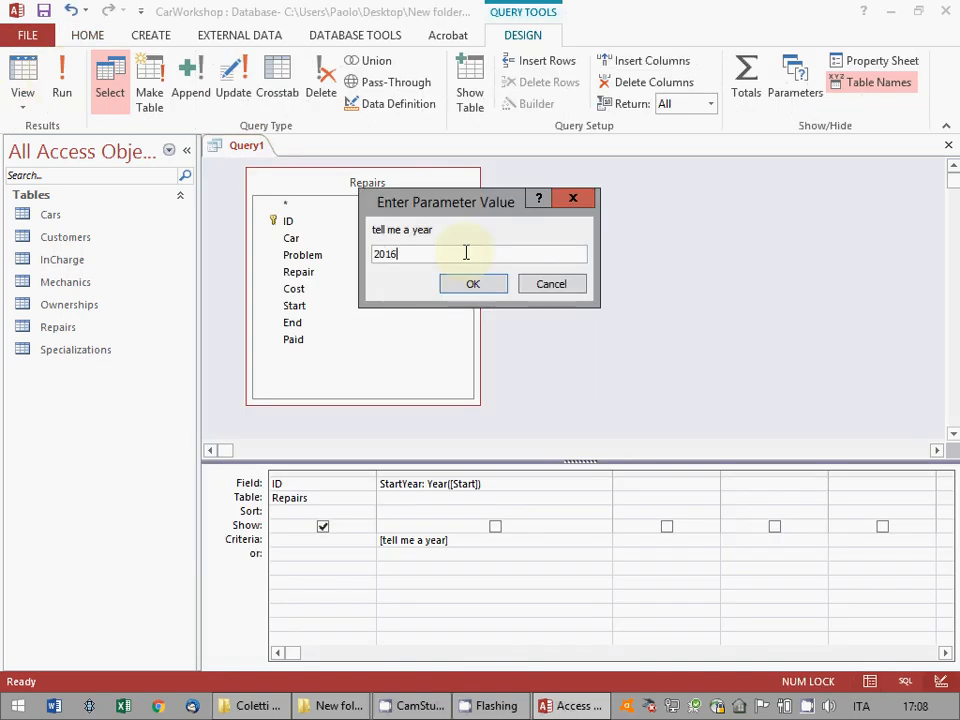
pyautogui.press('Return')
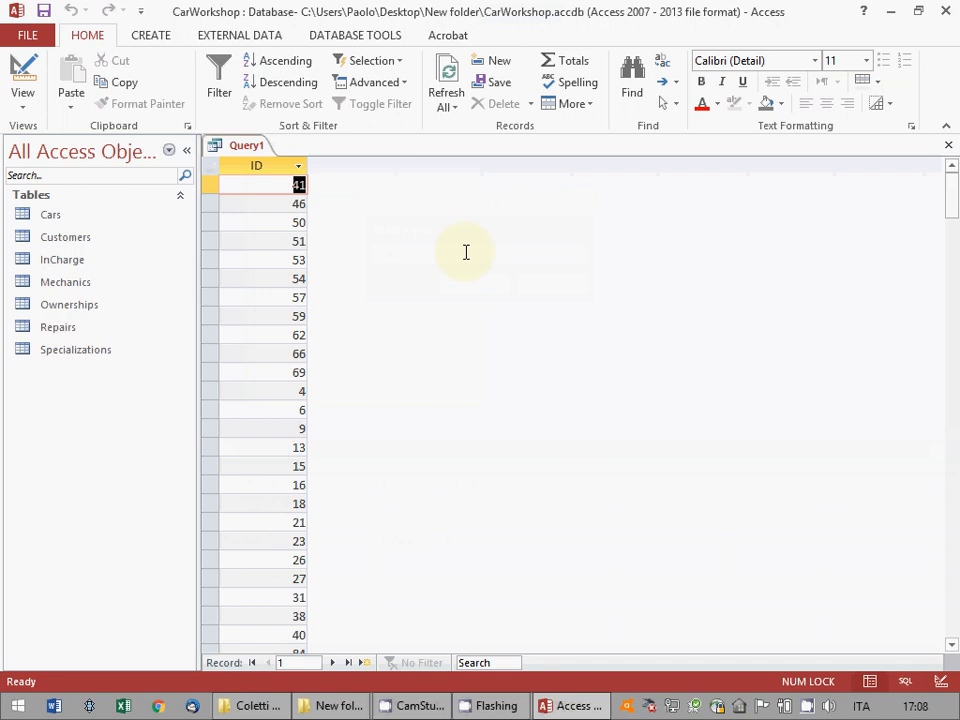
pyautogui.click(36, 66)
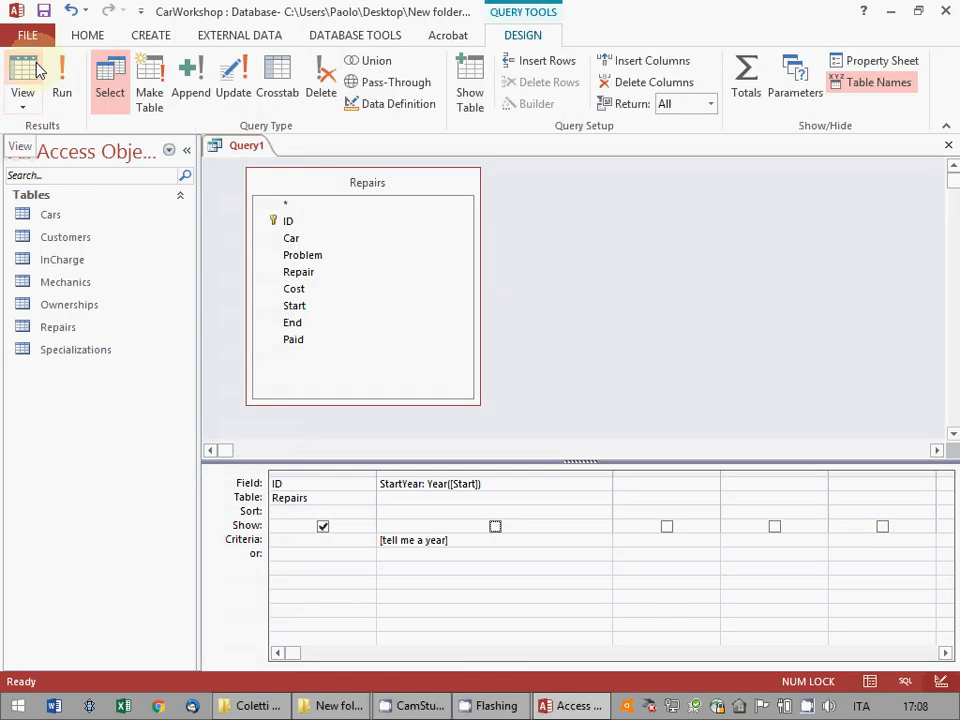
# Save the query as query1 and close it
pyautogui.click(44, 11)
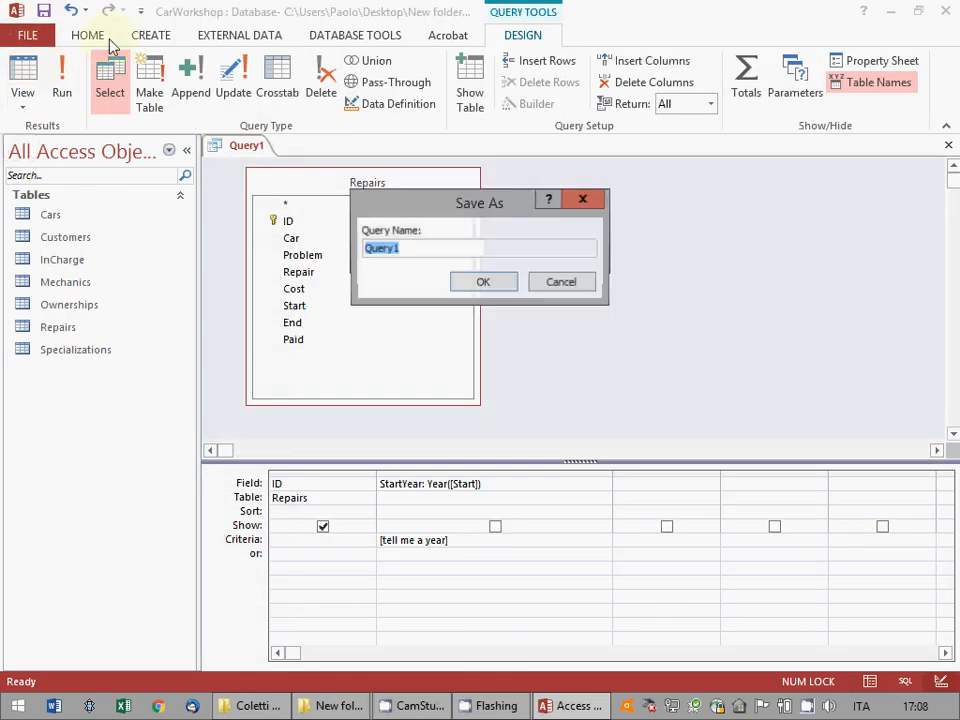
pyautogui.write('query1')
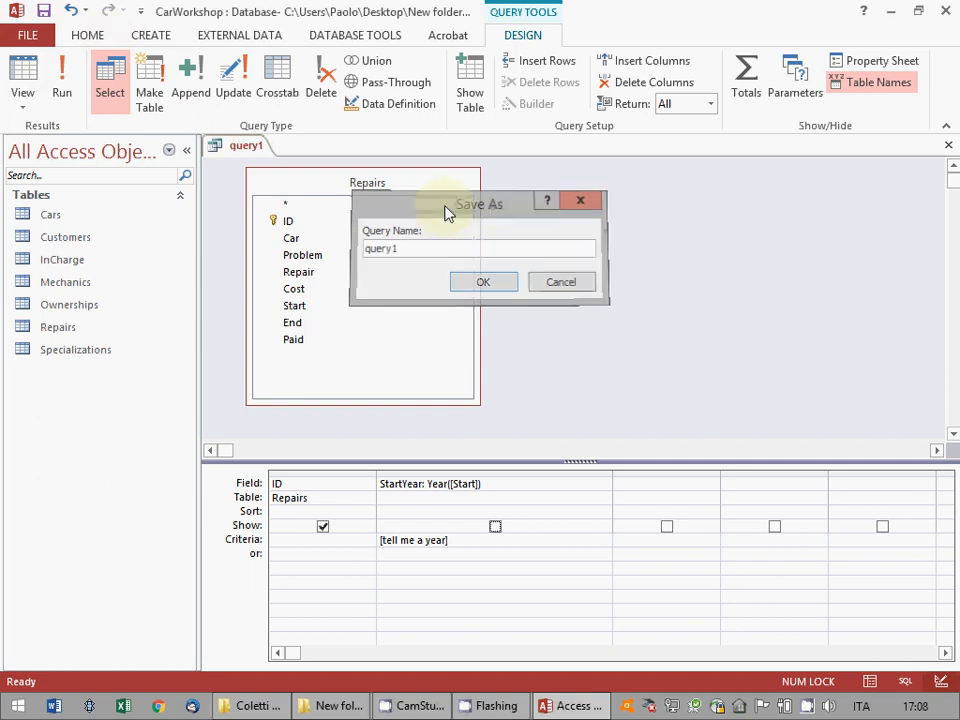
pyautogui.press('Return')
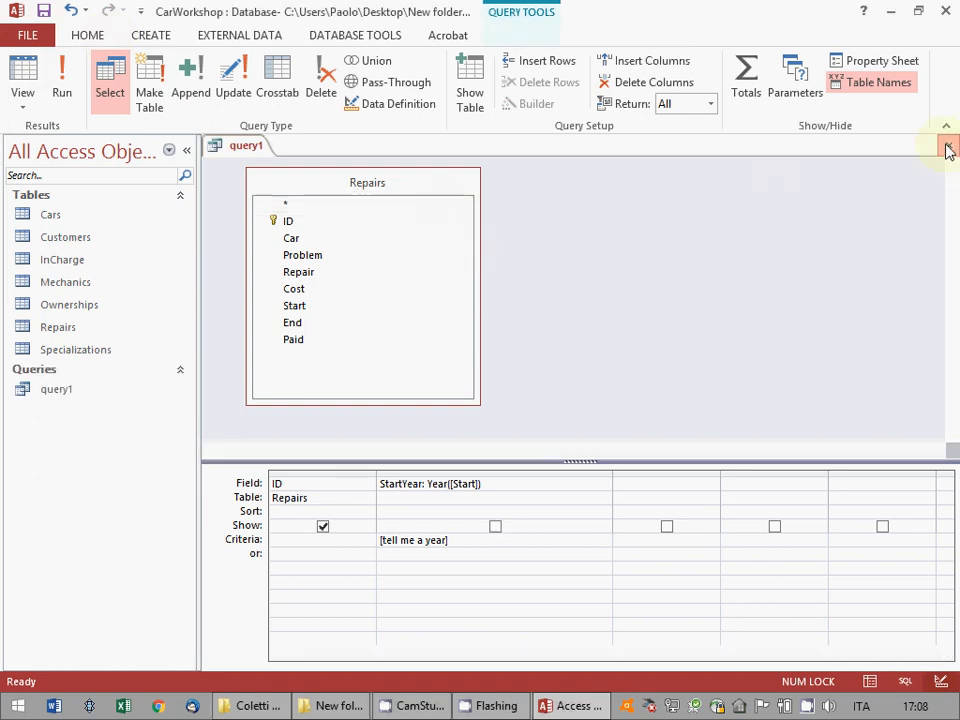
pyautogui.click(947, 145)
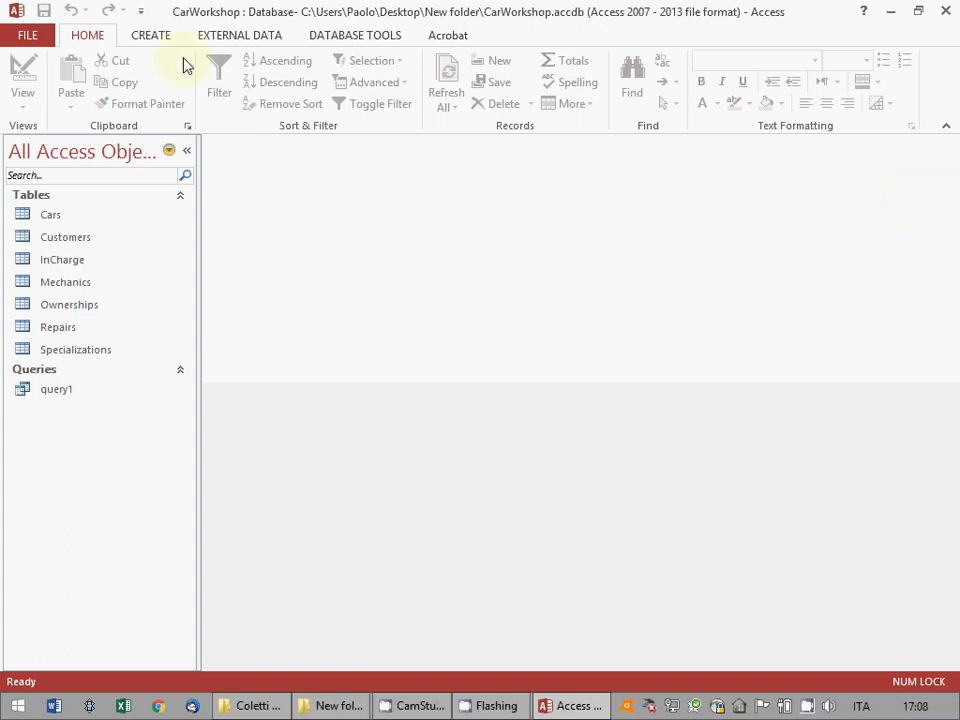
# Start a report with the Report Wizard, adding CarPlate from Cars and LastName and FirstName from Mechanics
pyautogui.click(140, 42)
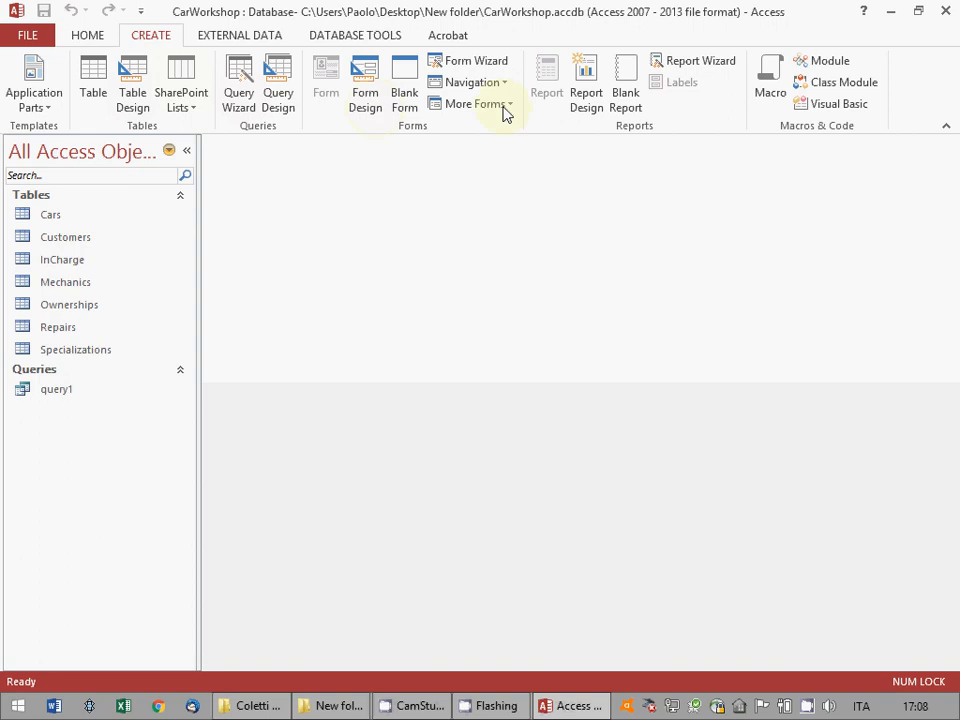
pyautogui.click(688, 62)
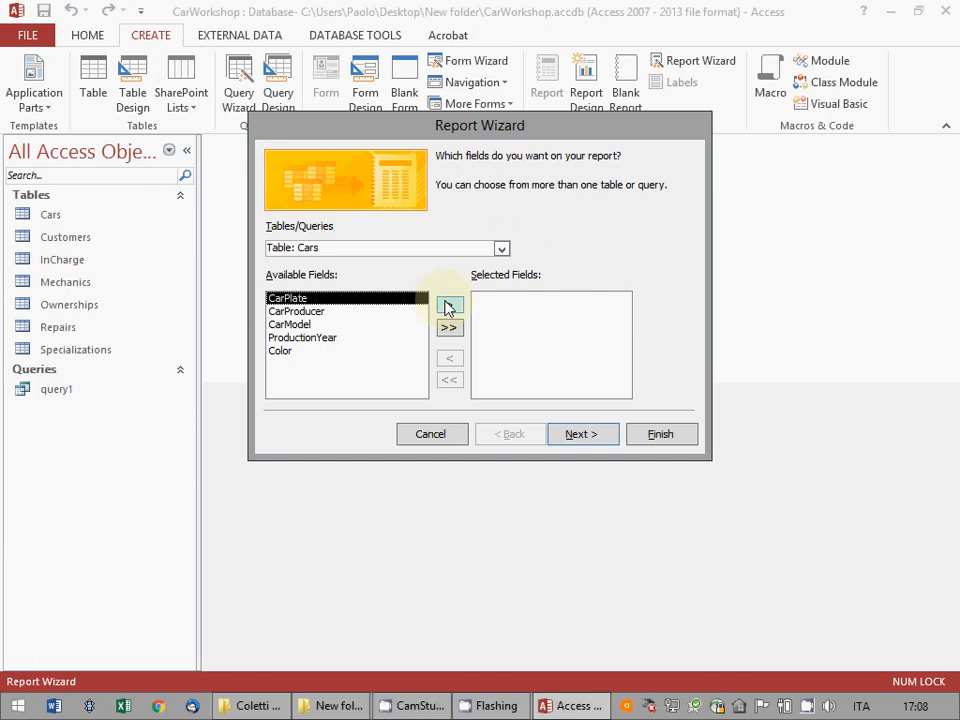
pyautogui.click(448, 305)
pyautogui.click(502, 249)
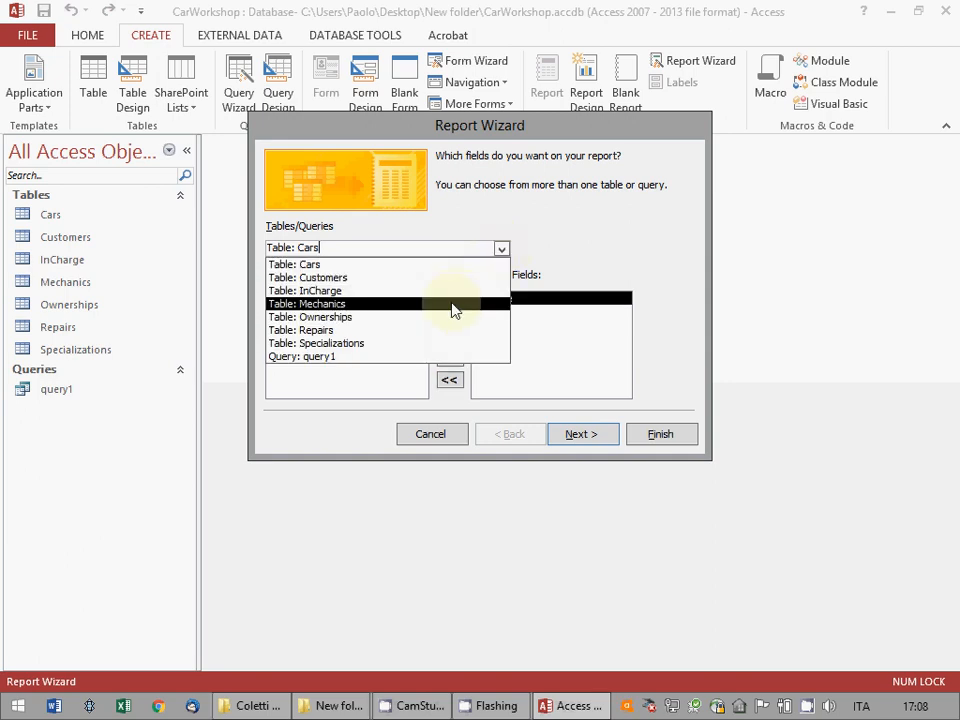
pyautogui.click(455, 303)
pyautogui.click(354, 324)
pyautogui.click(447, 308)
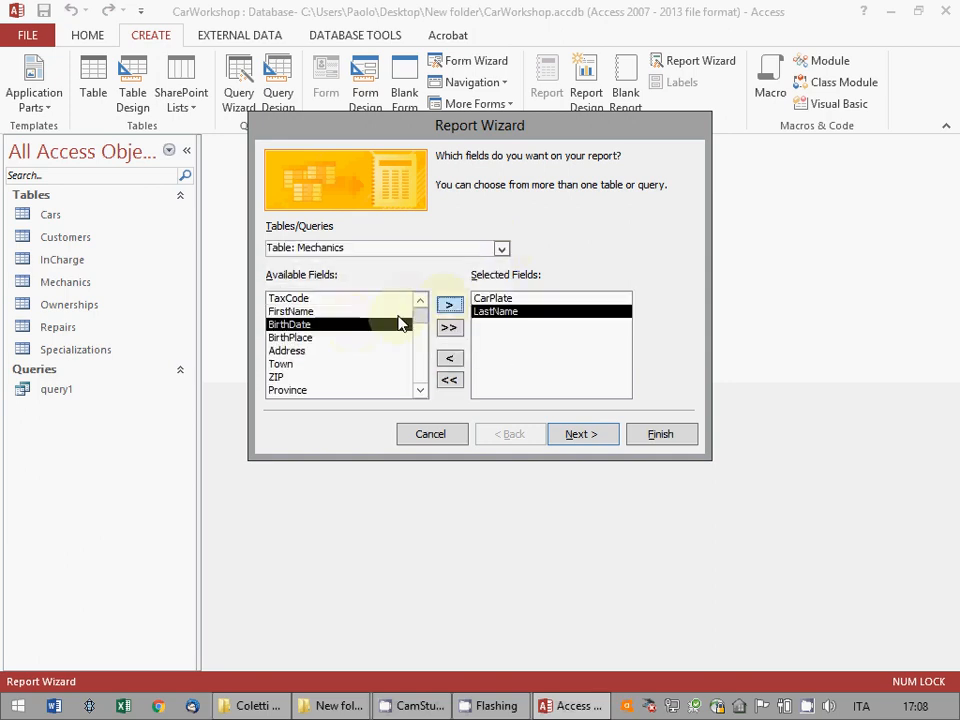
pyautogui.click(355, 311)
pyautogui.click(450, 308)
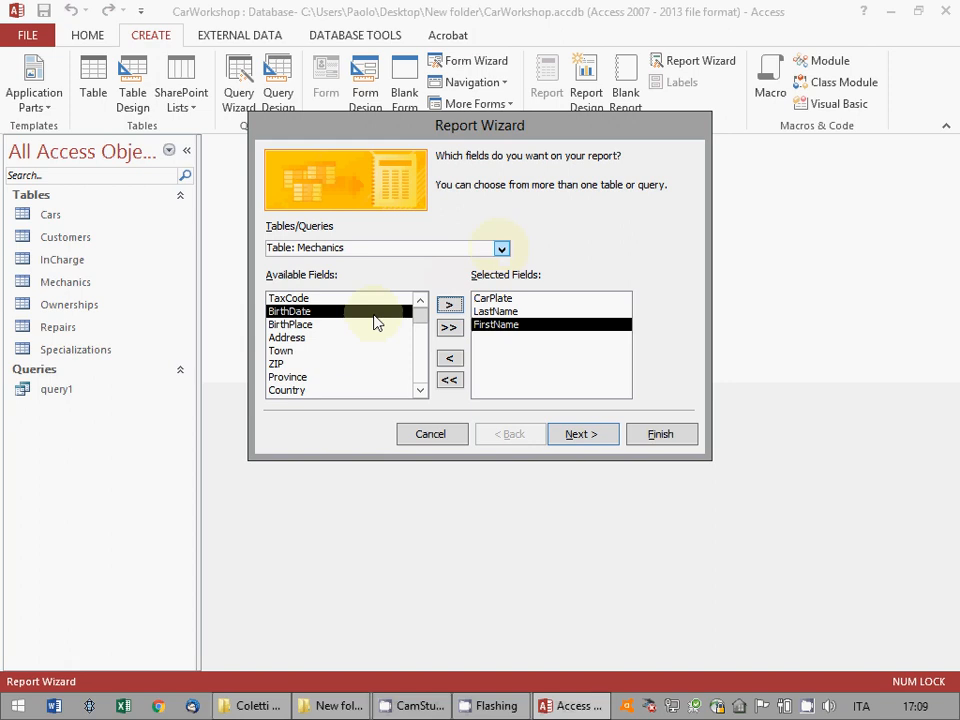
# Add CarProducer from the Cars table to the report's fields and accept the field selection
pyautogui.click(502, 250)
pyautogui.click(456, 266)
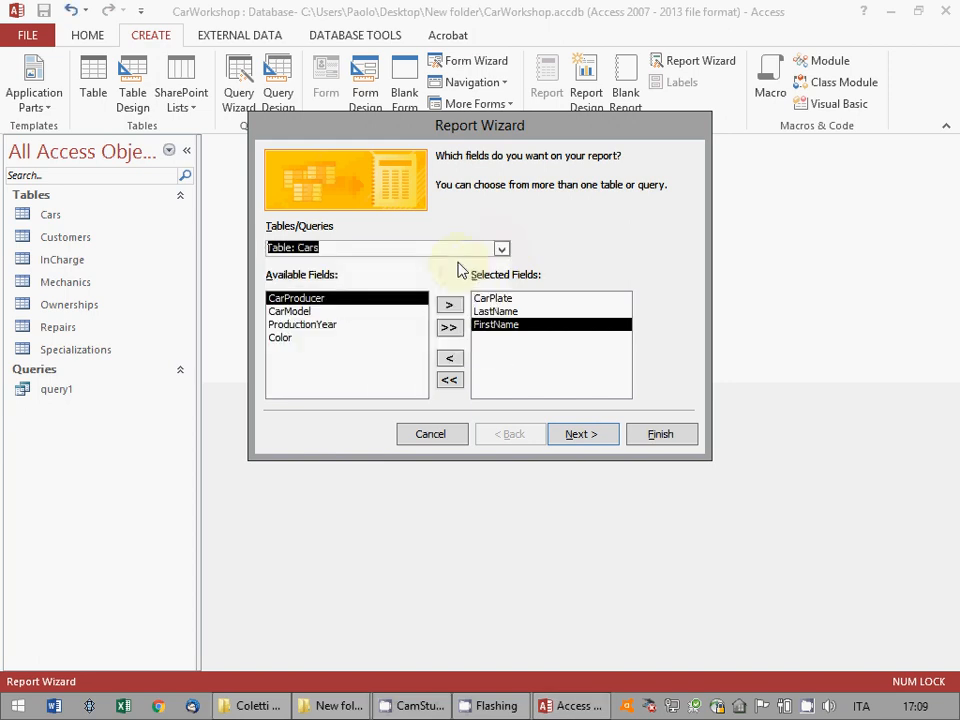
pyautogui.click(370, 311)
pyautogui.click(381, 300)
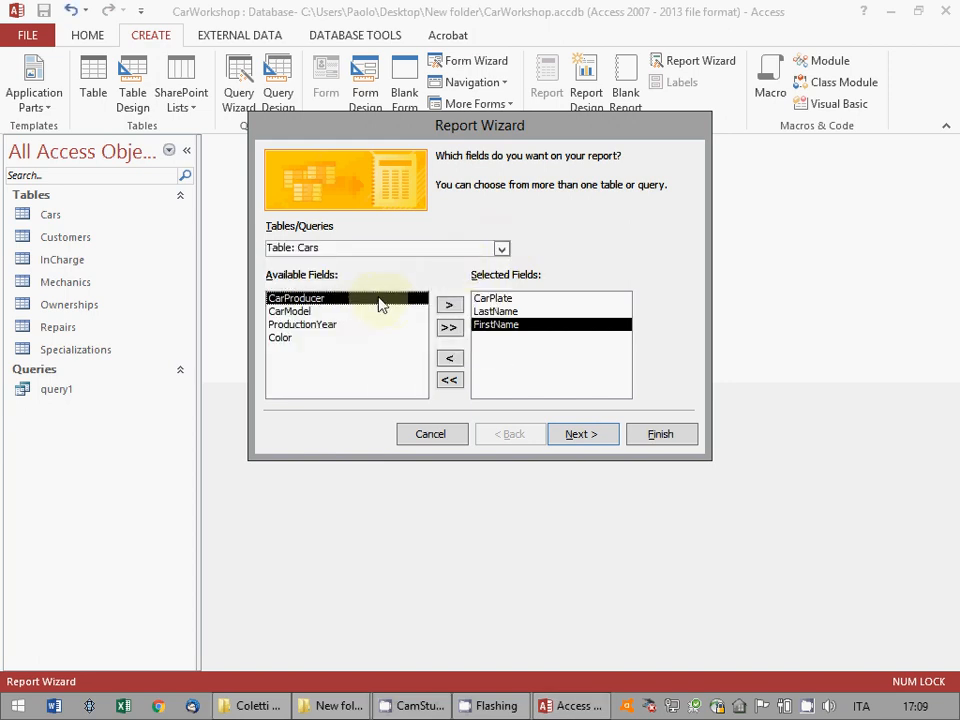
pyautogui.click(449, 305)
pyautogui.click(577, 432)
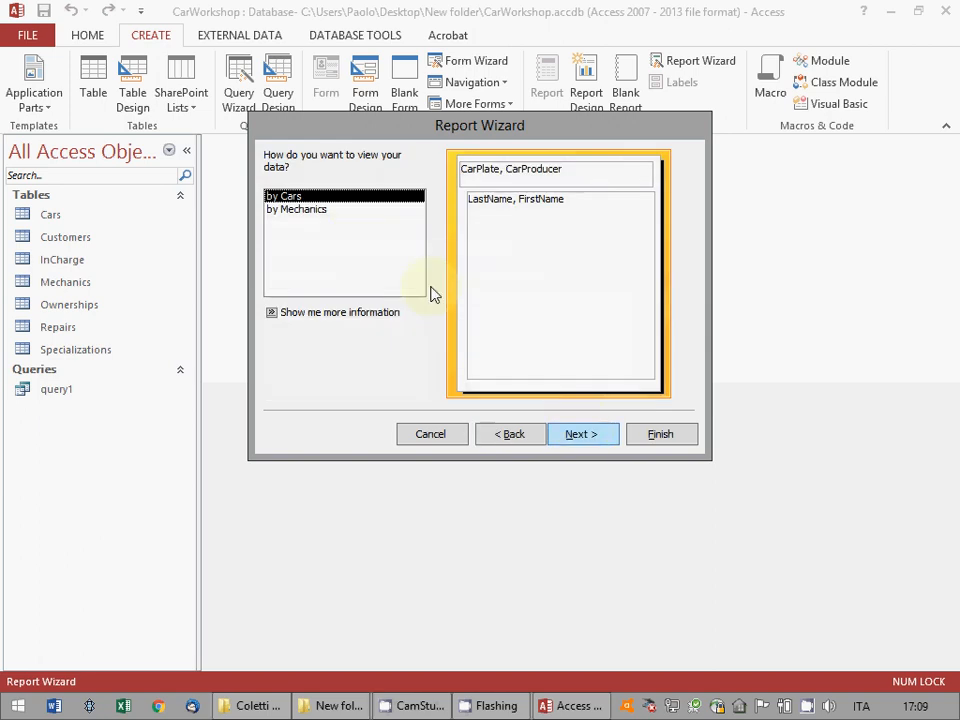
# Organize the report by Mechanics and add CarProducer as a grouping level
pyautogui.click(358, 210)
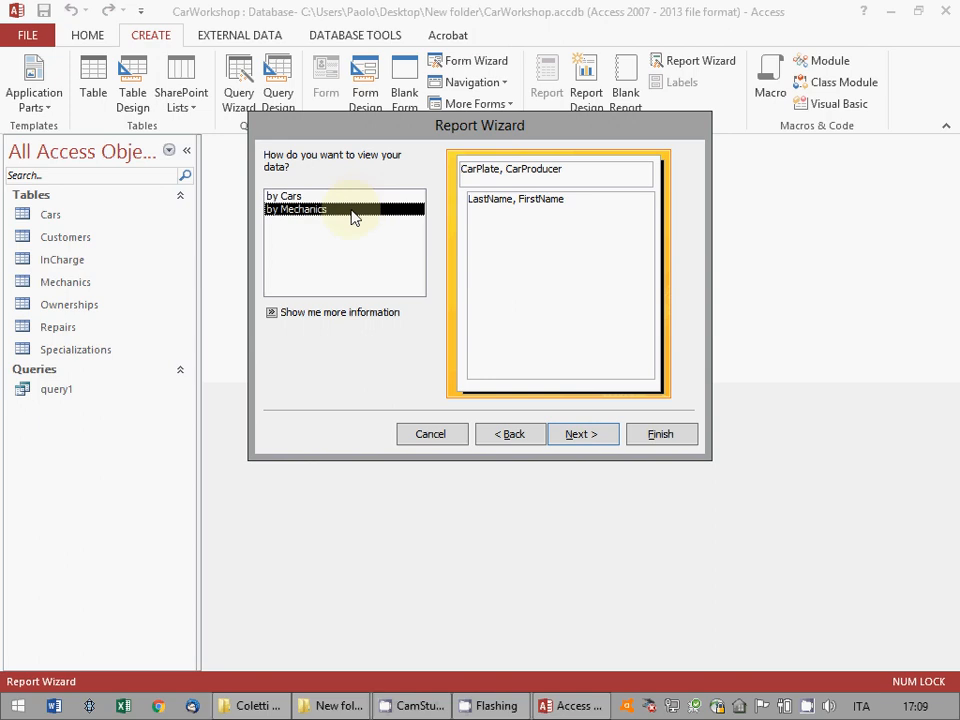
pyautogui.click(608, 437)
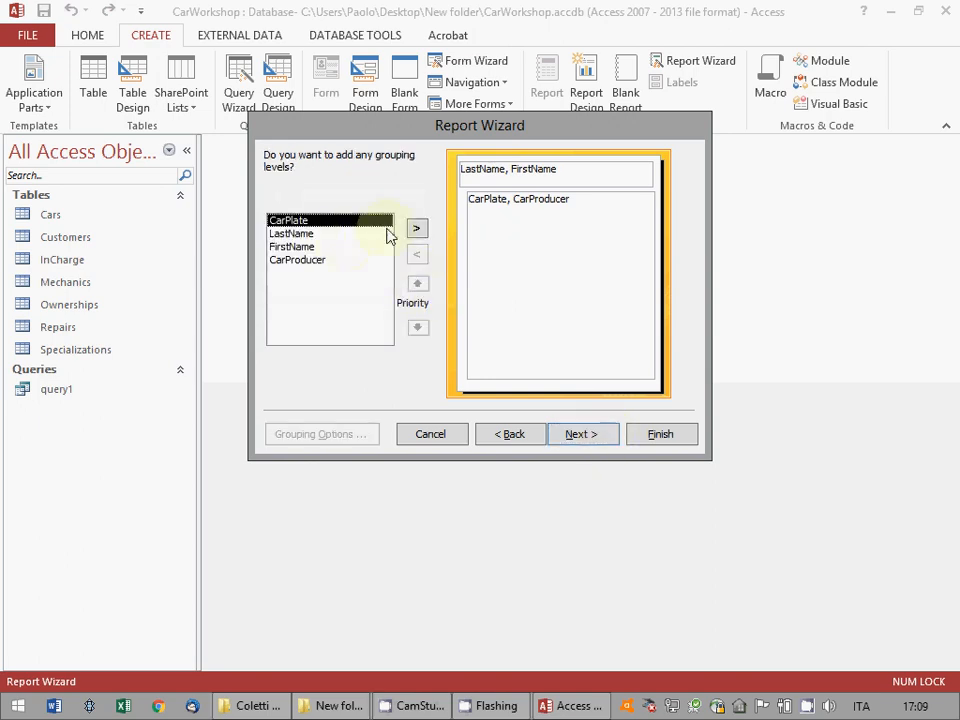
pyautogui.click(332, 261)
pyautogui.click(415, 231)
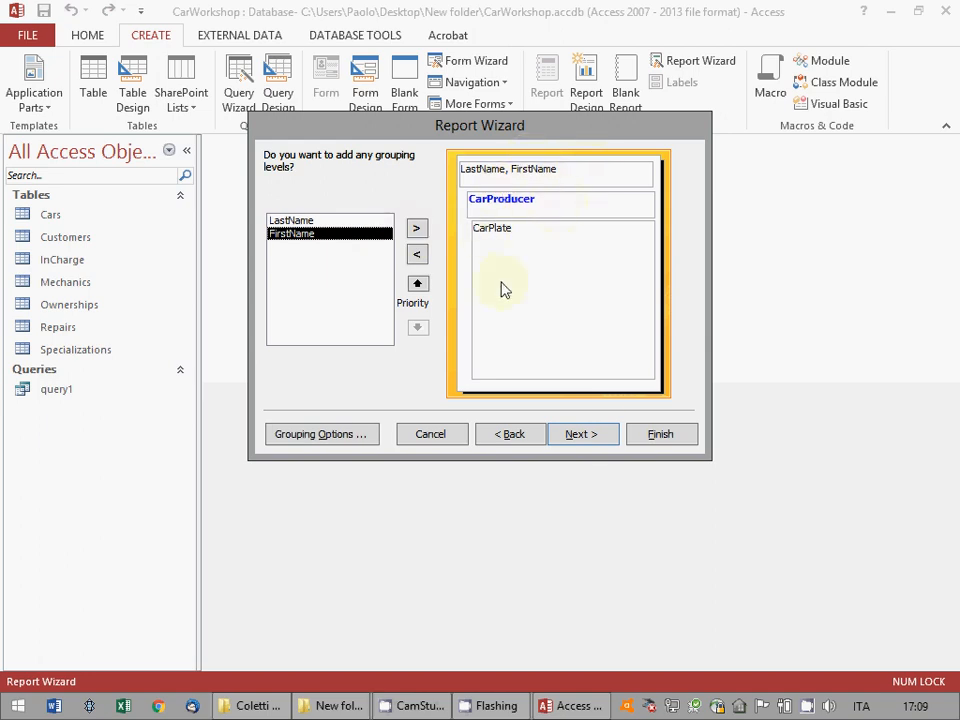
pyautogui.click(603, 438)
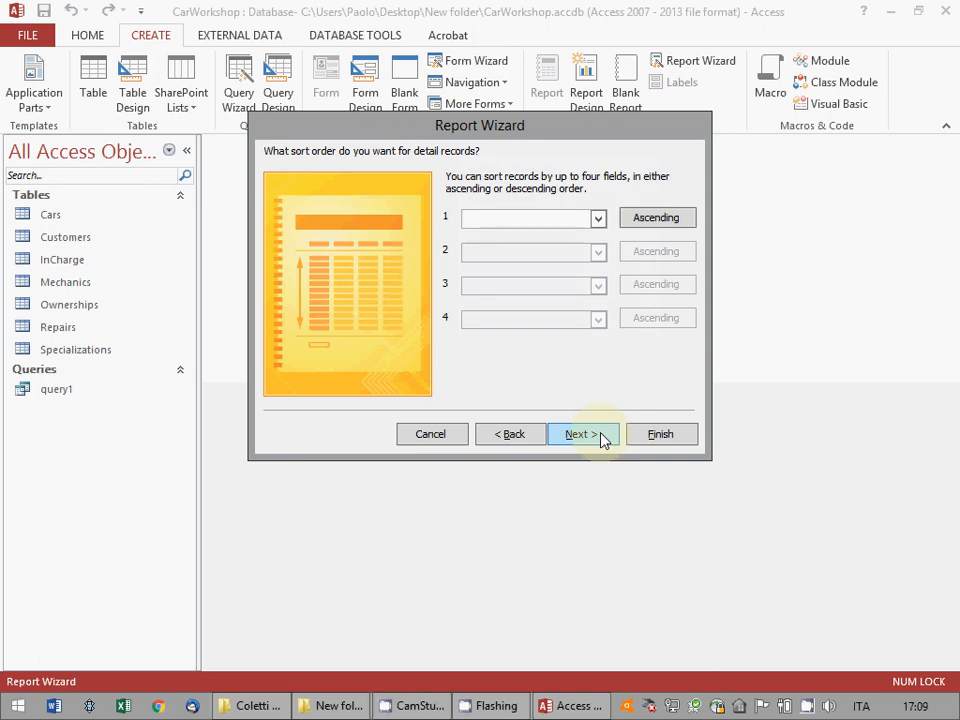
# Keep the report unsorted with the stepped portrait layout, title it report1 and finish it in preview
pyautogui.click(602, 437)
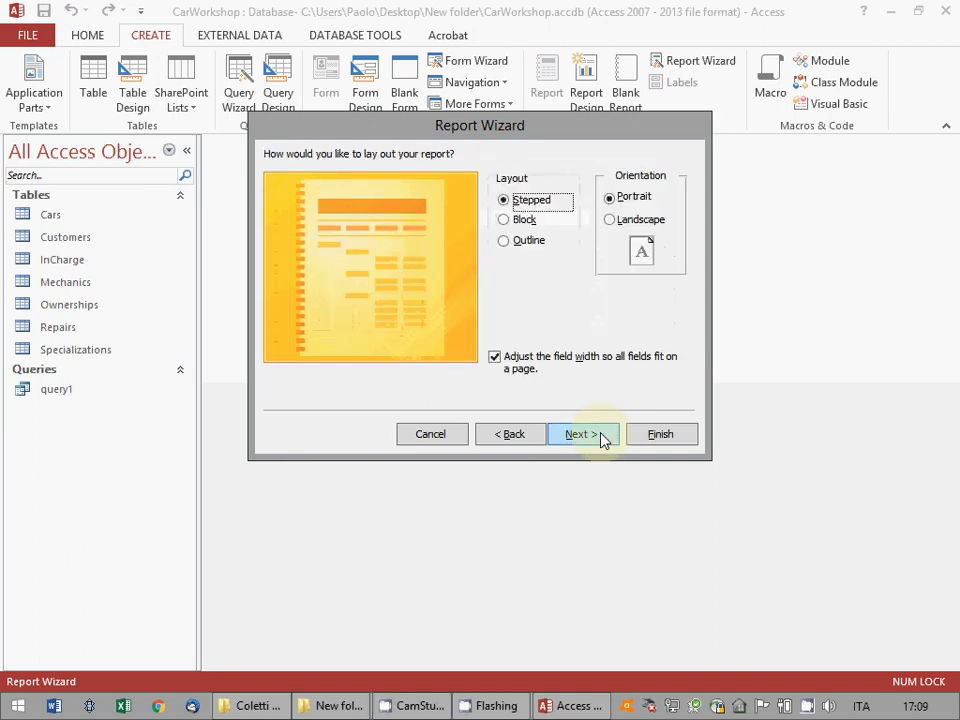
pyautogui.click(600, 433)
pyautogui.moveTo(467, 176); pyautogui.dragTo(377, 176)
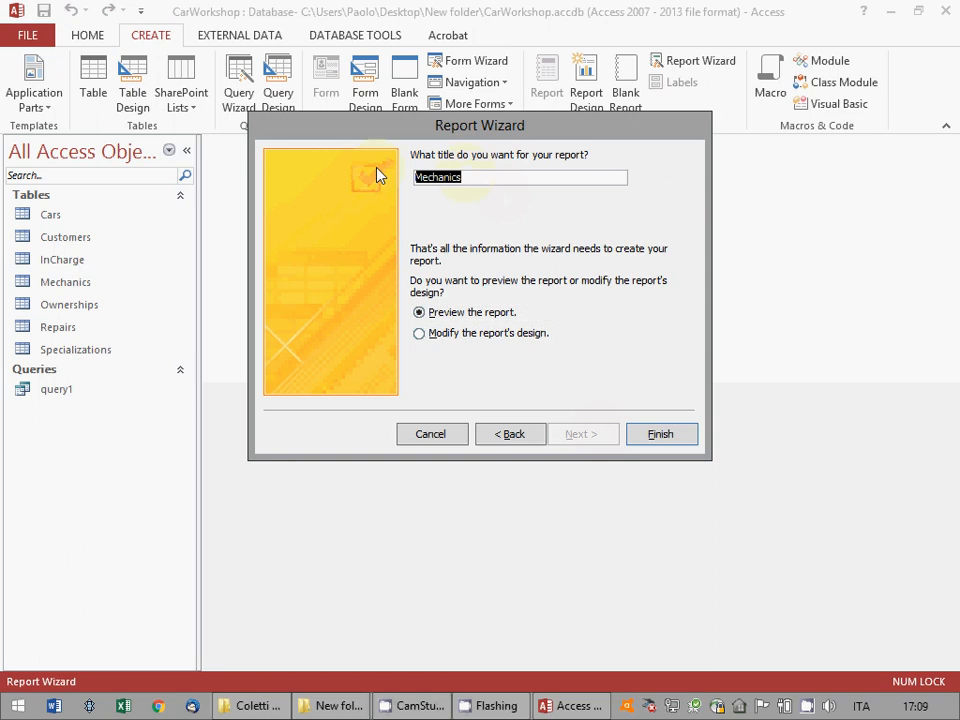
pyautogui.write('reort')
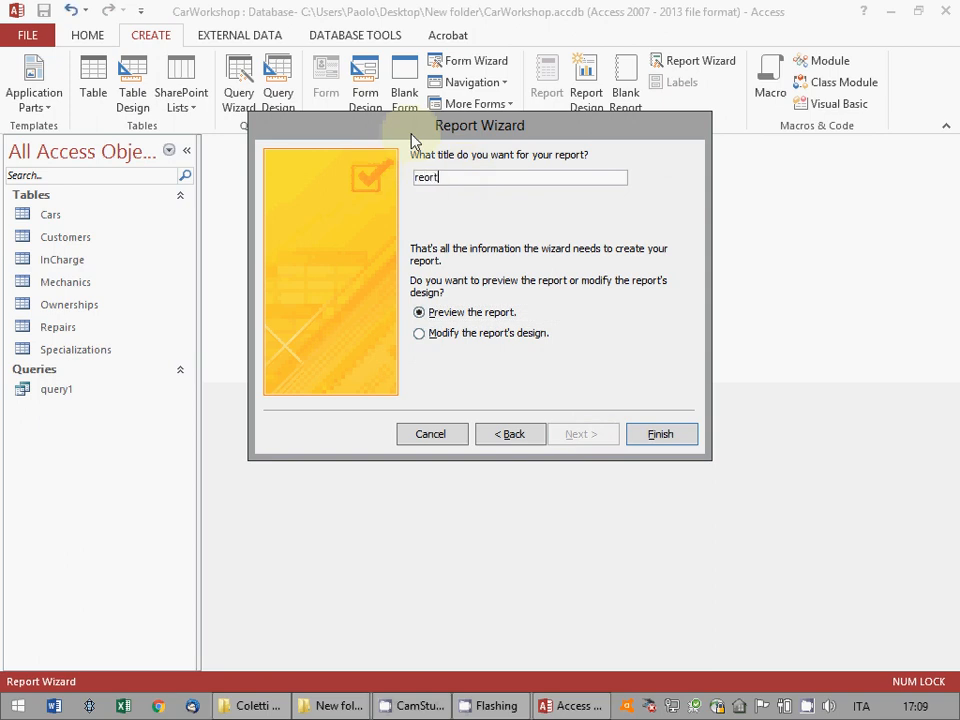
pyautogui.press('BackSpace')
pyautogui.press('BackSpace')
pyautogui.write('port1')
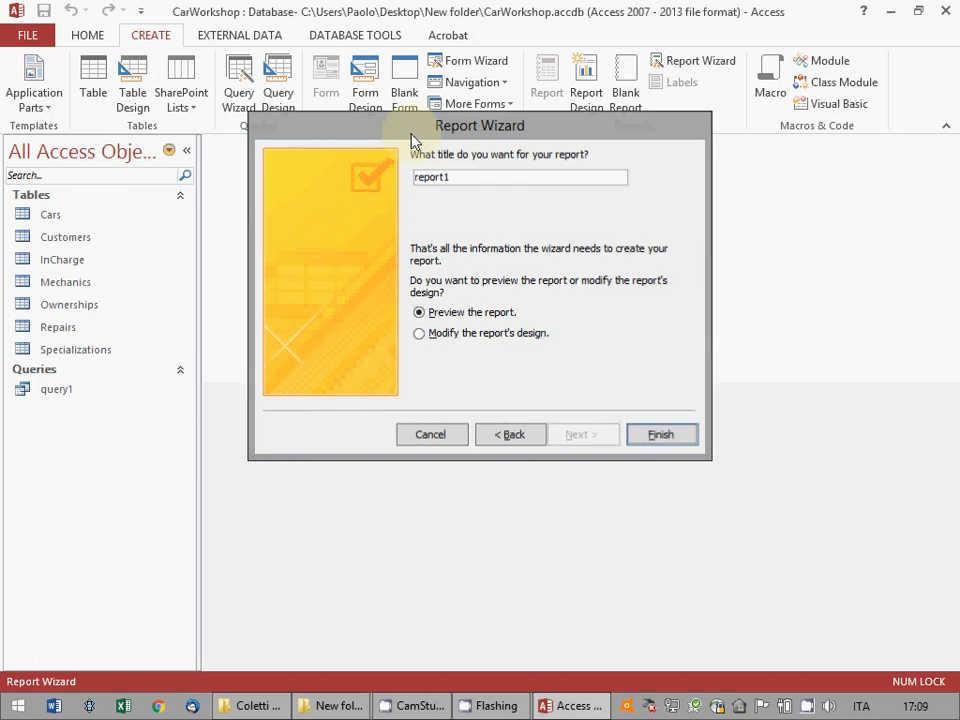
pyautogui.press('Return')
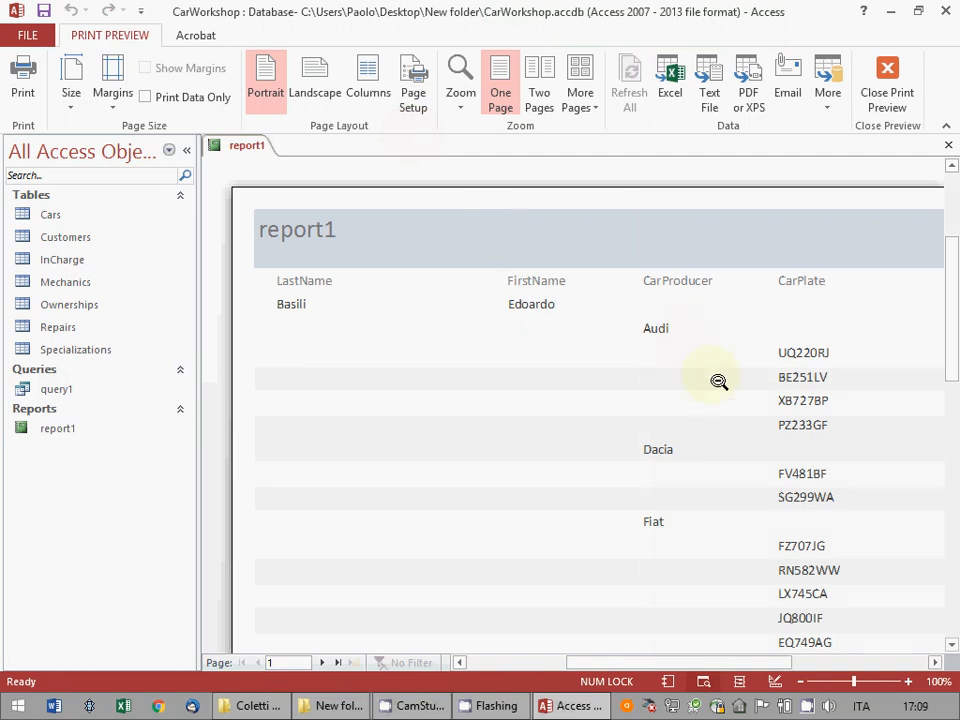
# Look through the report's print preview for cars grouped by mechanic and producer, and close it
pyautogui.scroll(-5, 696, 505)
pyautogui.scroll(9, 696, 505)
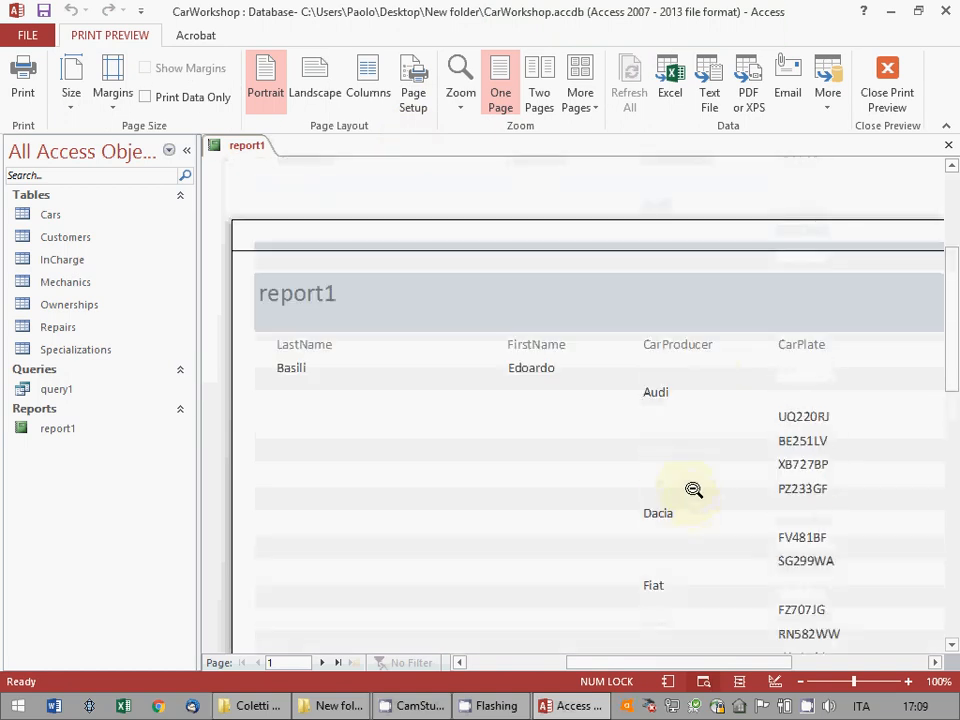
pyautogui.click(949, 148)
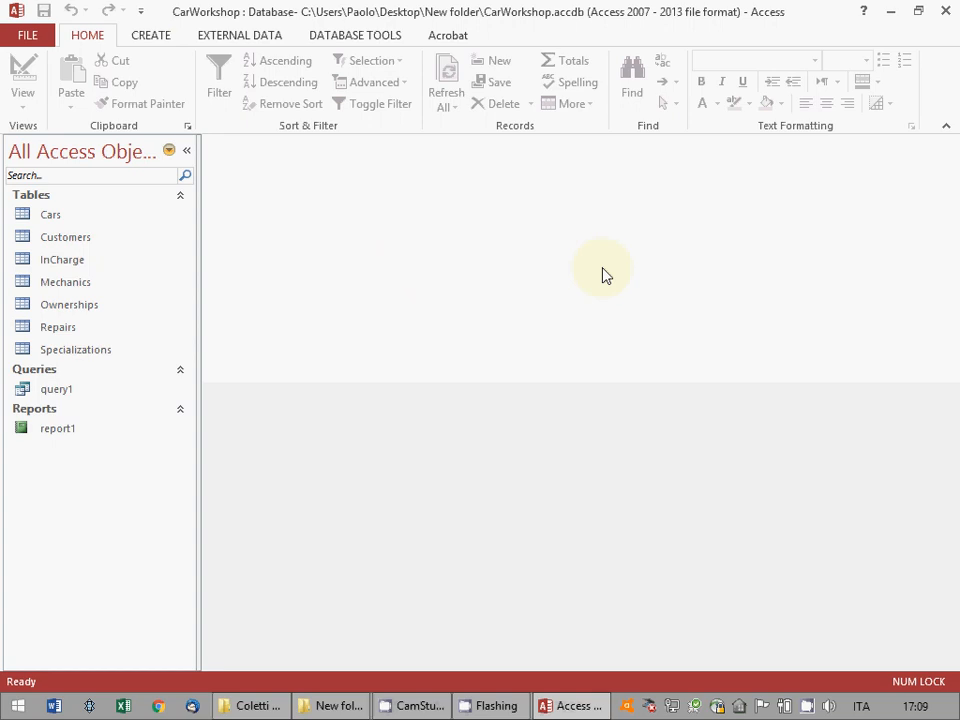
# Start a form with the Form Wizard and add all fields of the Cars table
pyautogui.click(160, 38)
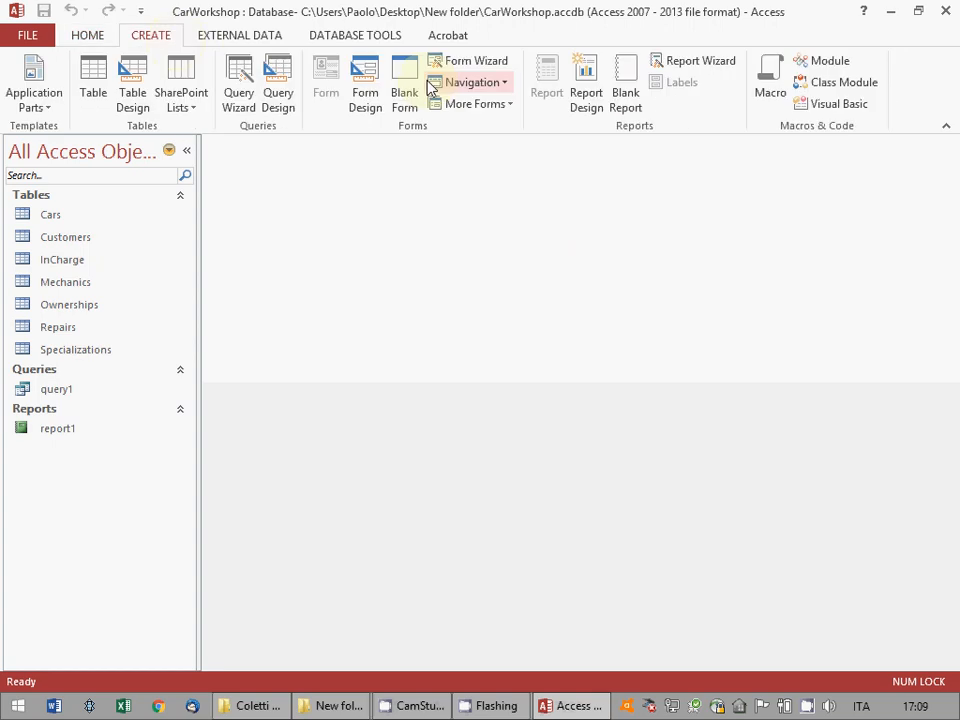
pyautogui.click(470, 63)
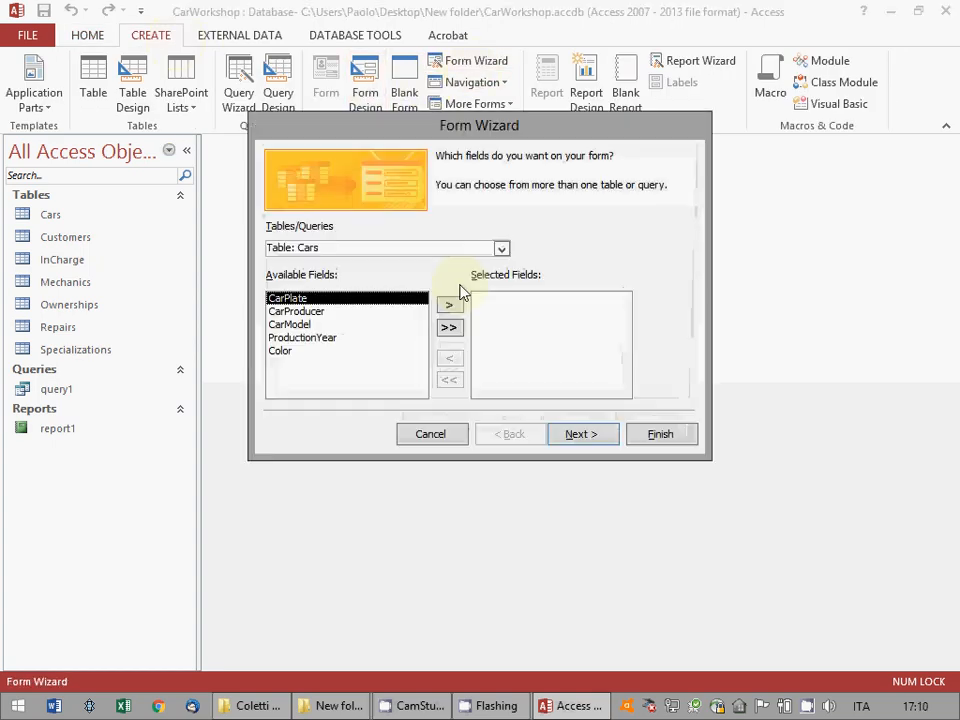
pyautogui.click(502, 249)
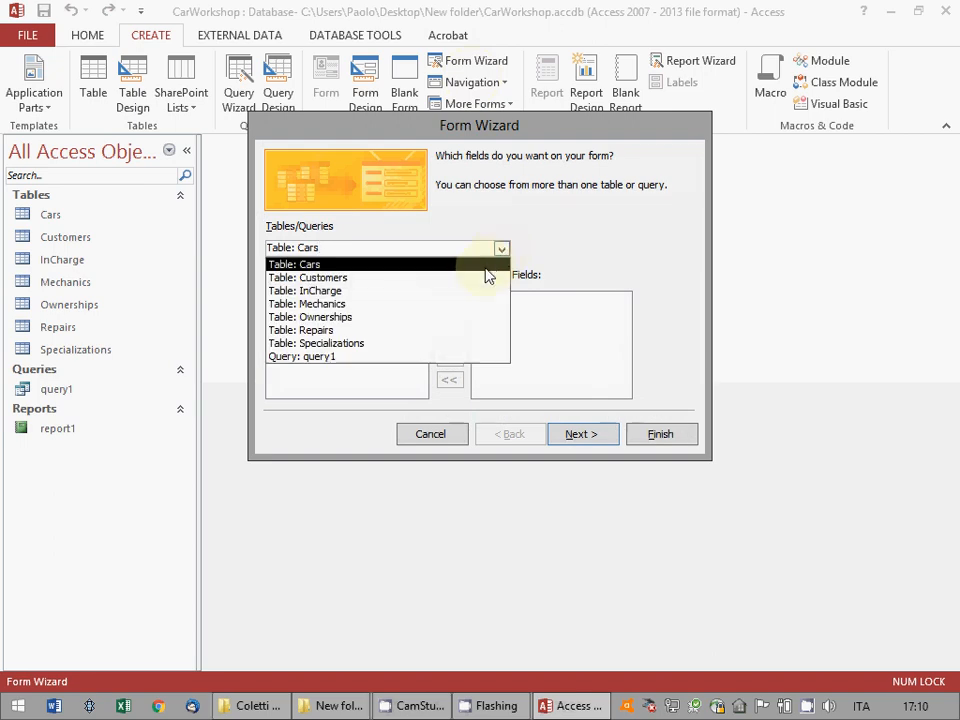
pyautogui.click(487, 268)
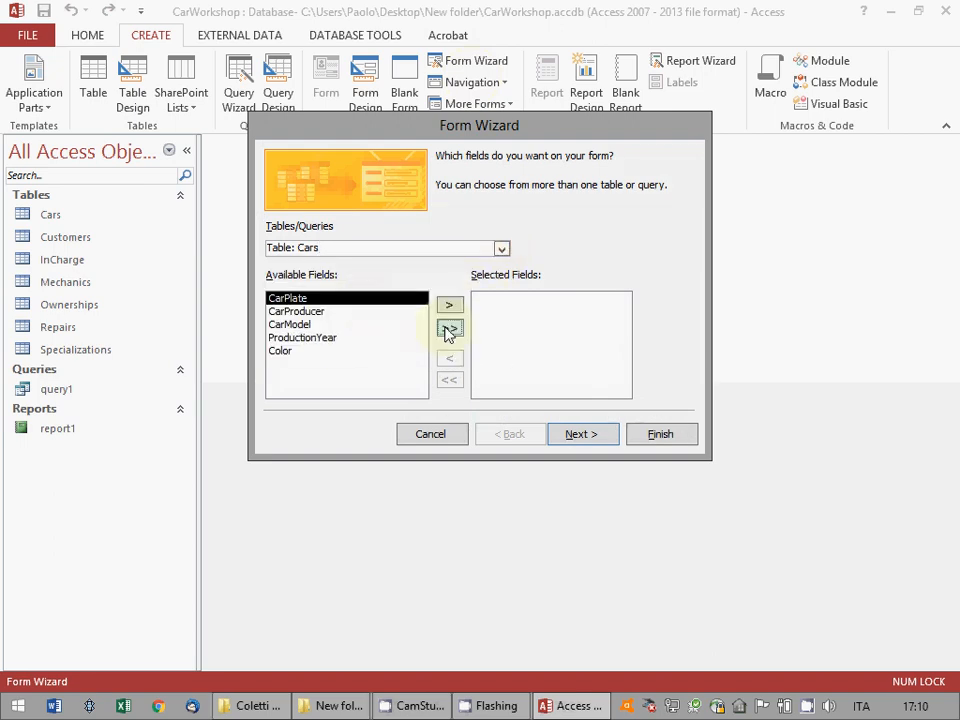
pyautogui.click(449, 330)
# Add LastName and FirstName from the Customers table to the form's fields
pyautogui.click(502, 250)
pyautogui.click(455, 277)
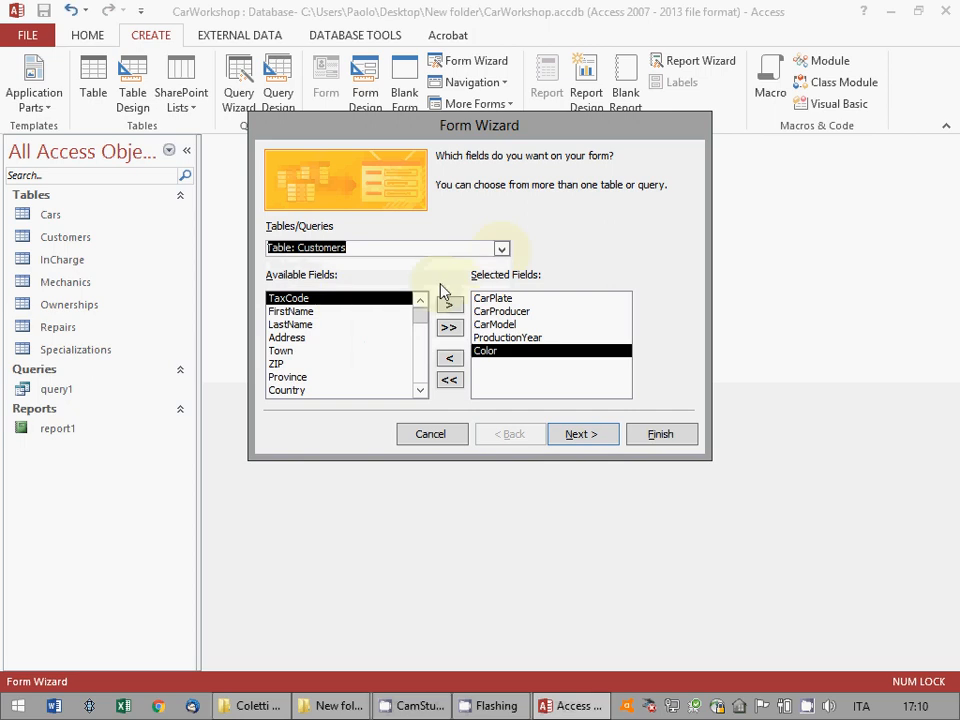
pyautogui.click(339, 312)
pyautogui.click(389, 321)
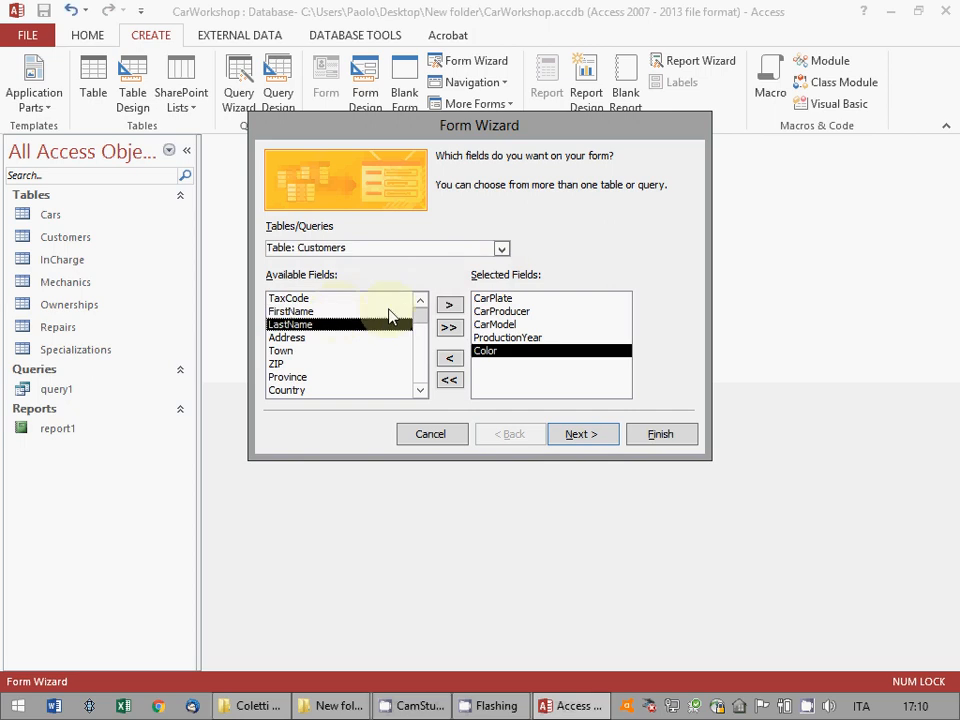
pyautogui.click(449, 304)
pyautogui.click(358, 313)
pyautogui.click(449, 304)
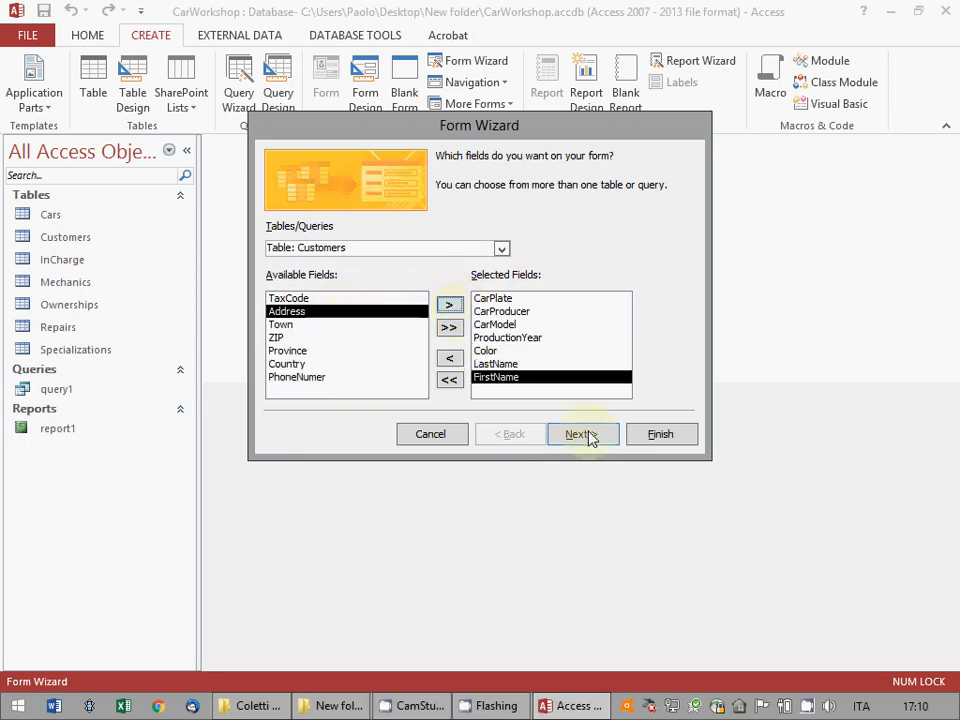
# Organize the form by Customers, with the cars in a datasheet subform
pyautogui.click(583, 434)
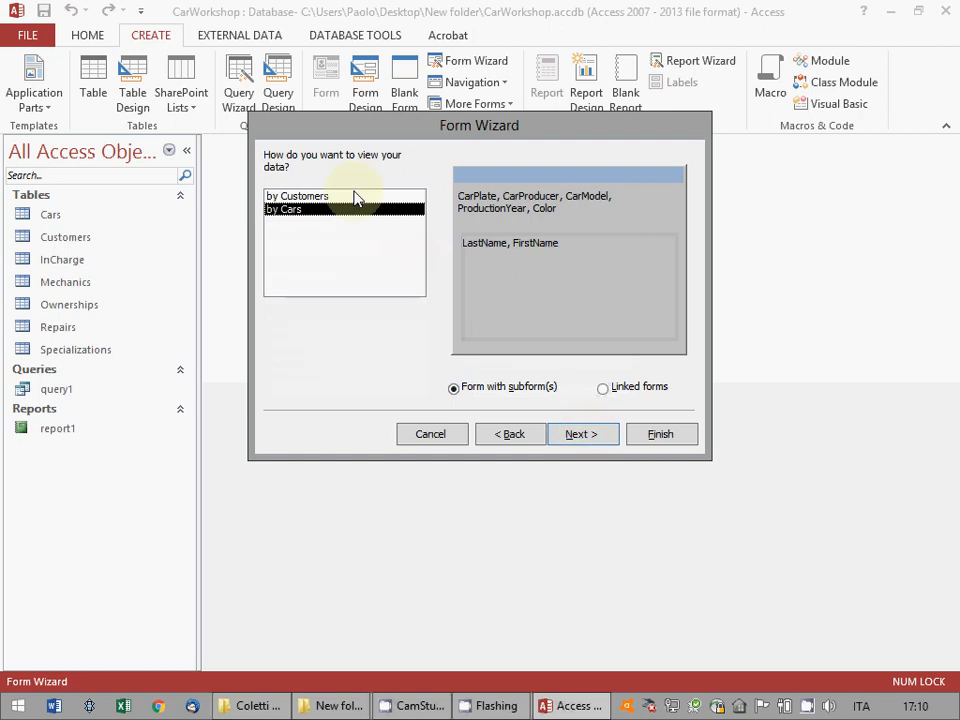
pyautogui.click(357, 197)
pyautogui.click(576, 442)
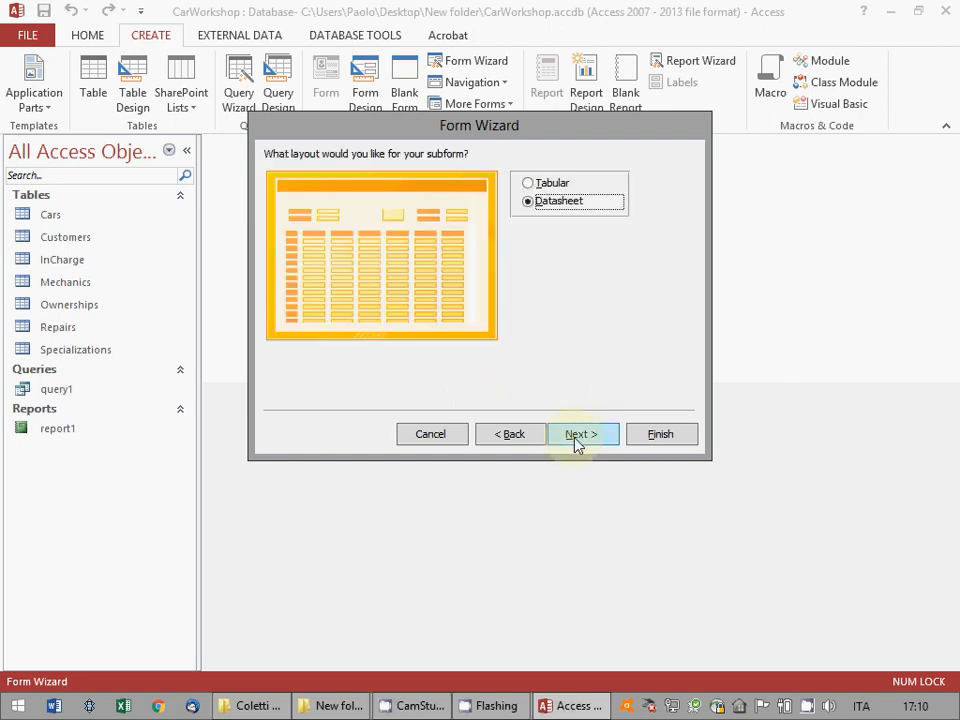
pyautogui.click(588, 440)
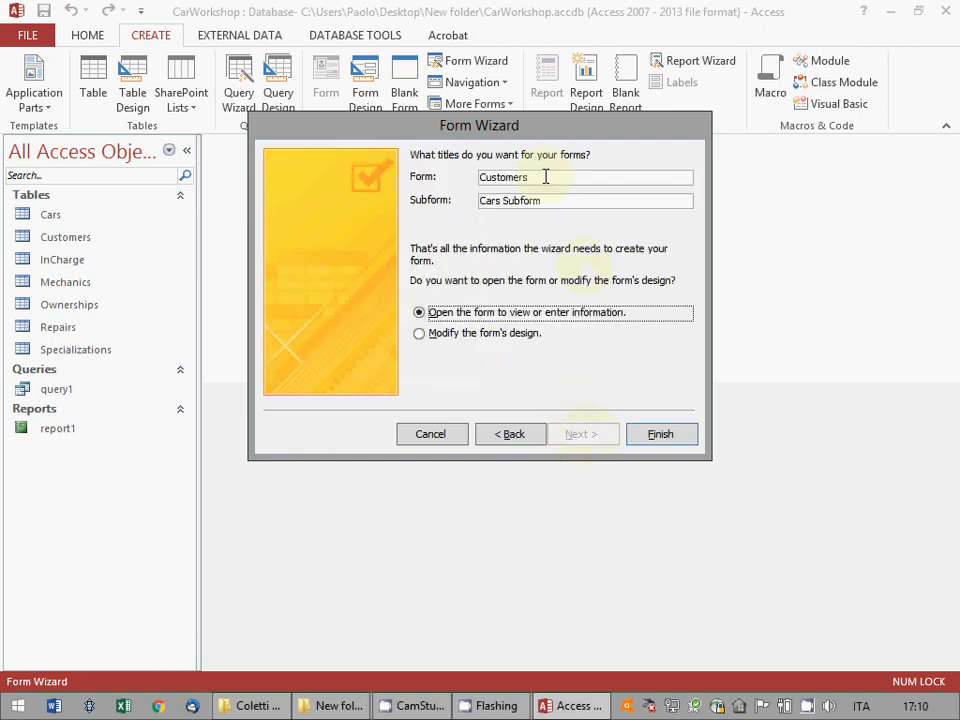
# Title the form form1 and the subform subform1, and finish the wizard with the form opened for viewing
pyautogui.moveTo(545, 177); pyautogui.dragTo(414, 174)
pyautogui.write('form')
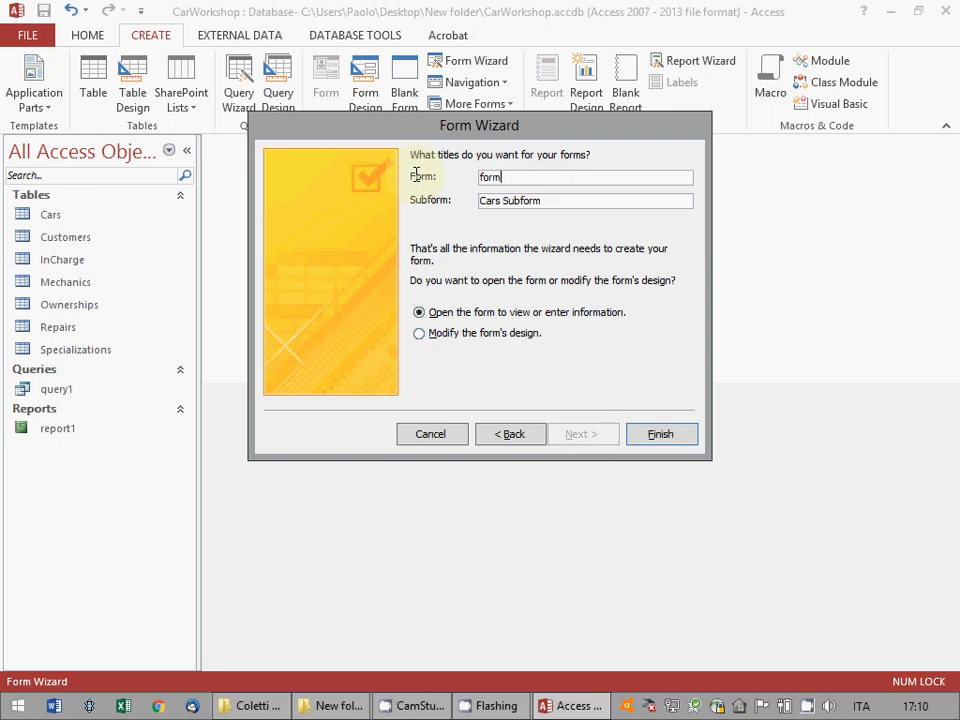
pyautogui.write('1')
pyautogui.moveTo(538, 200); pyautogui.dragTo(440, 192)
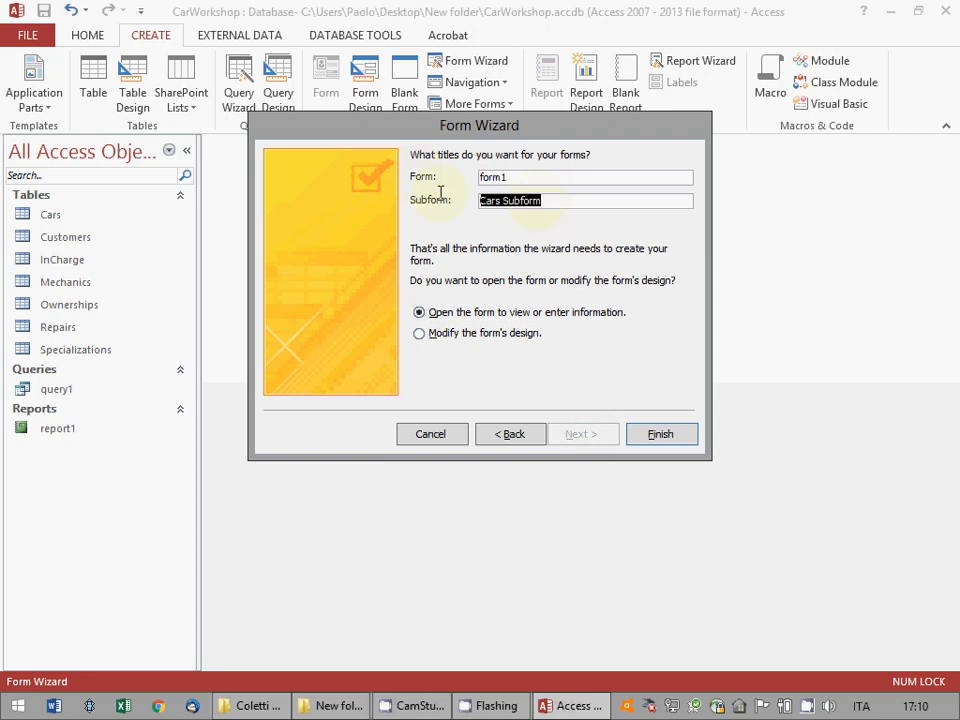
pyautogui.write('subform')
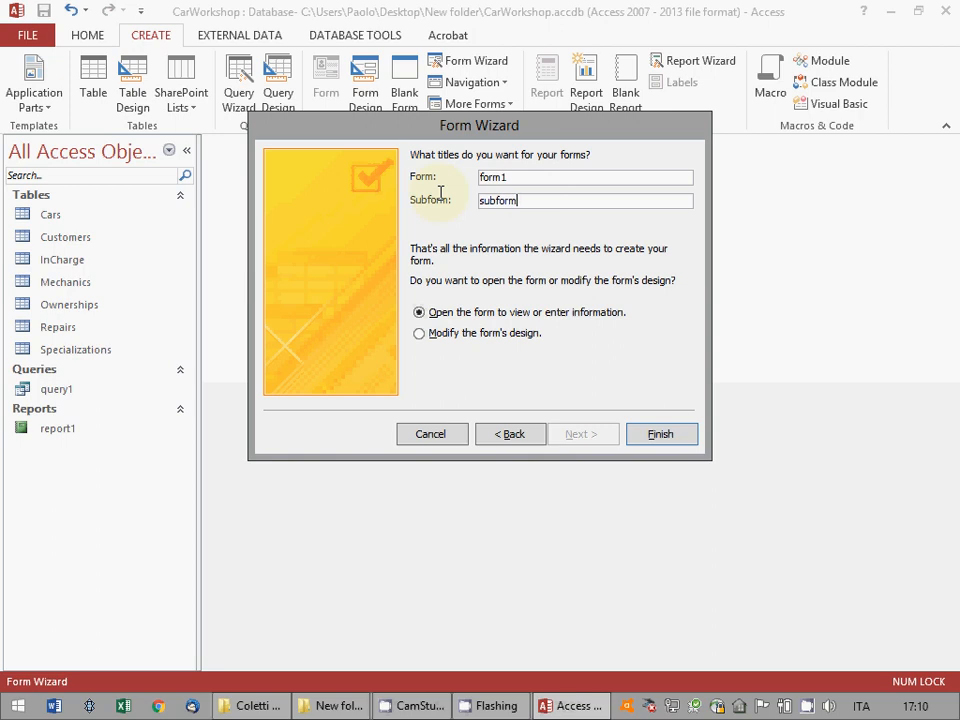
pyautogui.write('1')
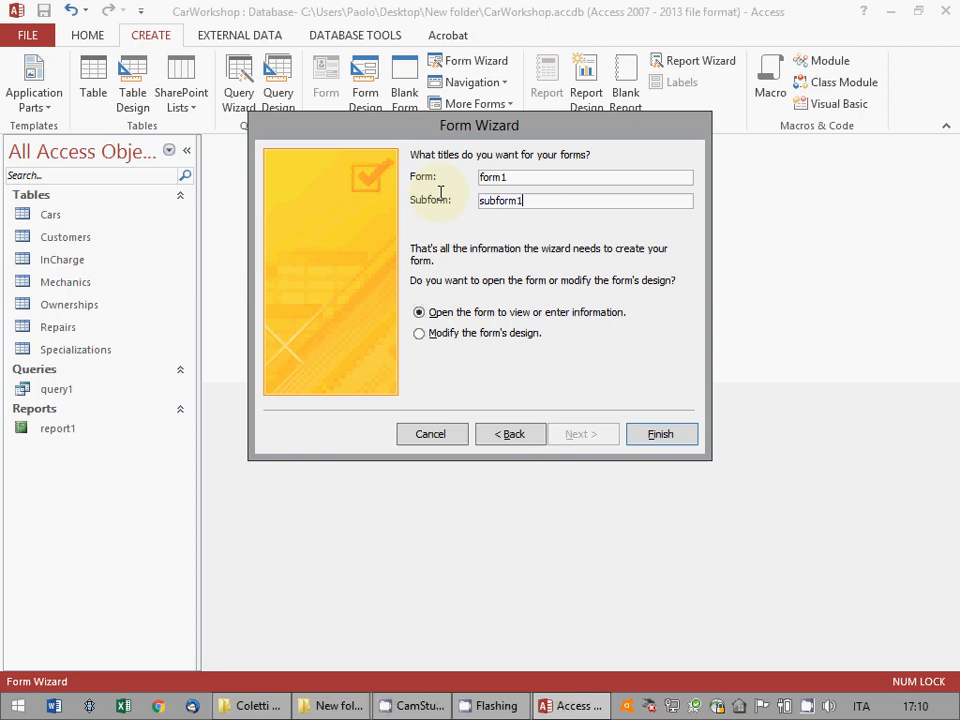
pyautogui.click(655, 433)
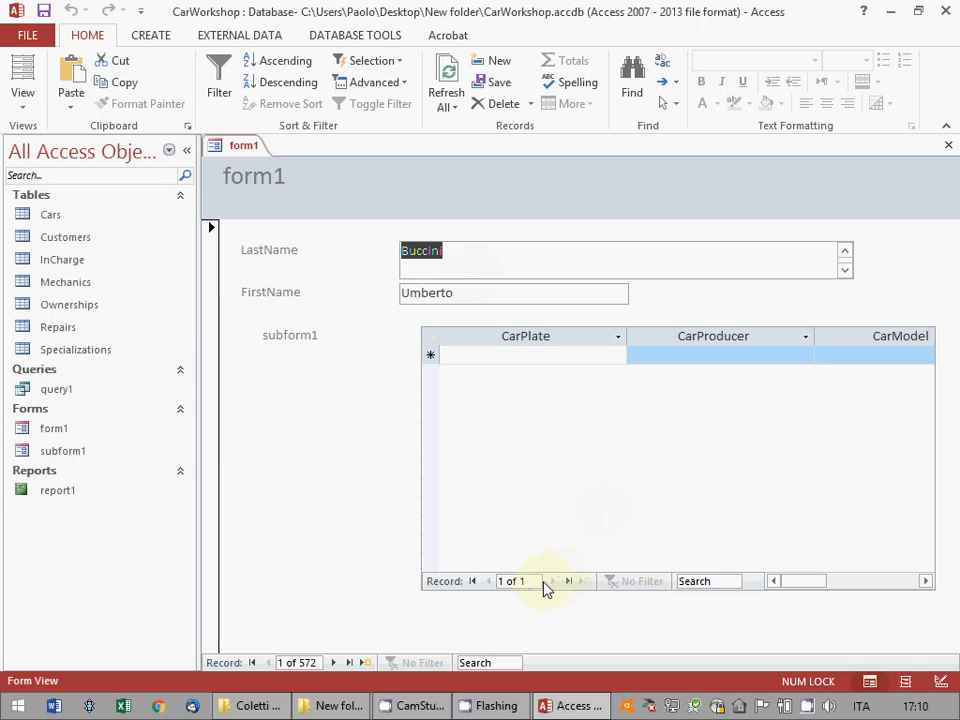
# Page forward through the customer records in form1 to examine the cars listed in the subform
pyautogui.click(333, 662)
pyautogui.click(333, 662)
pyautogui.click(333, 662)
pyautogui.click(333, 662)
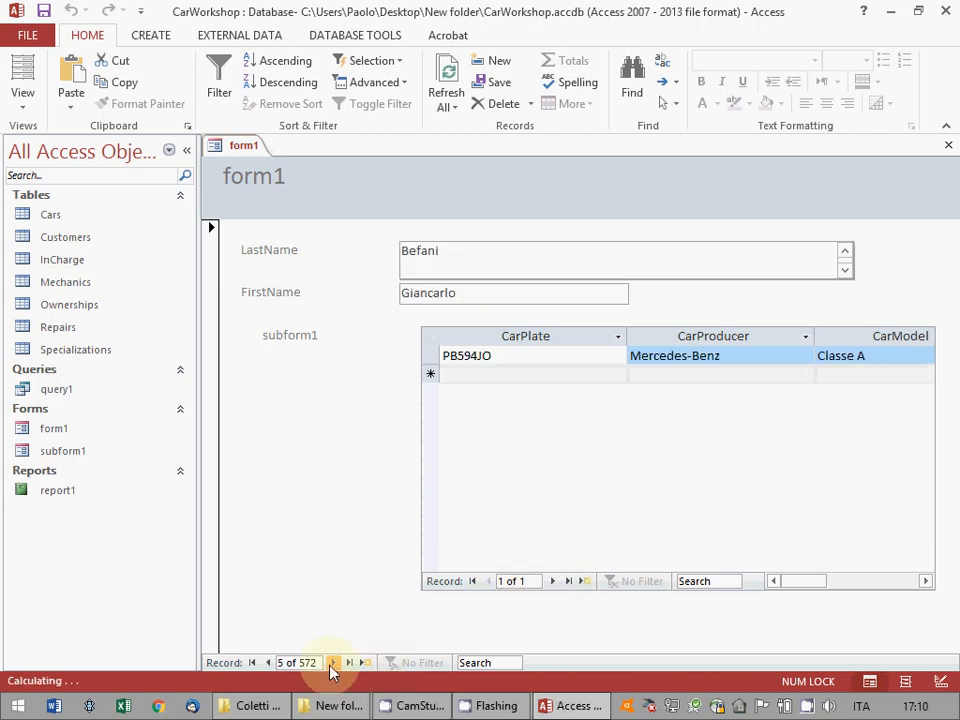
pyautogui.click(333, 662)
pyautogui.click(333, 662)
pyautogui.click(333, 662)
pyautogui.click(333, 662)
pyautogui.click(333, 662)
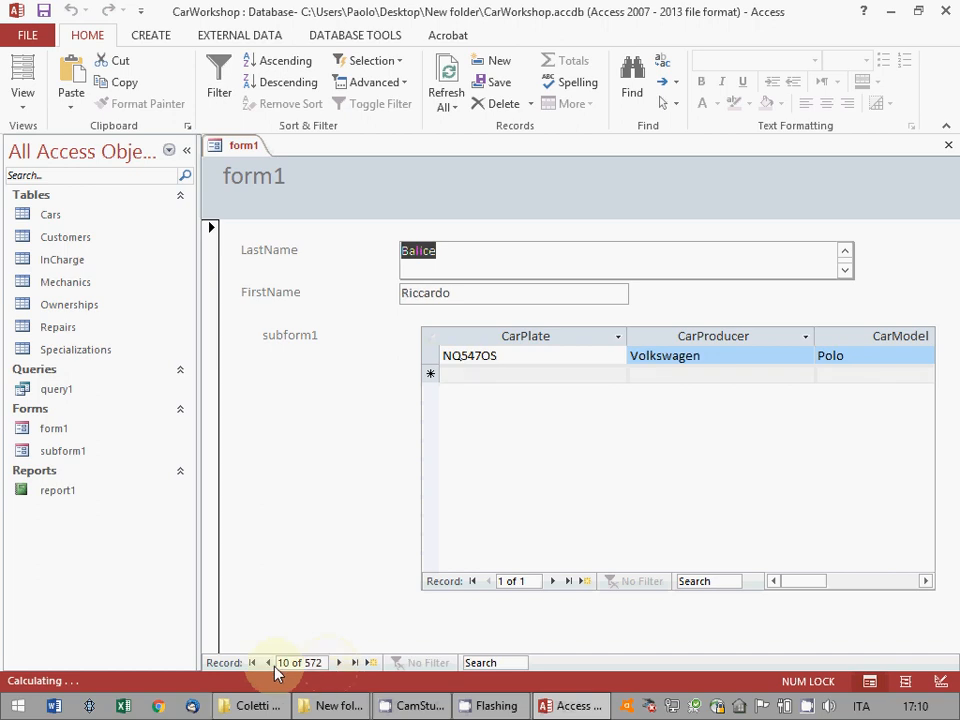
# Set form1's Allow Deletions property to No in Design View, and close the form with its changes saved
pyautogui.click(22, 95)
pyautogui.click(79, 214)
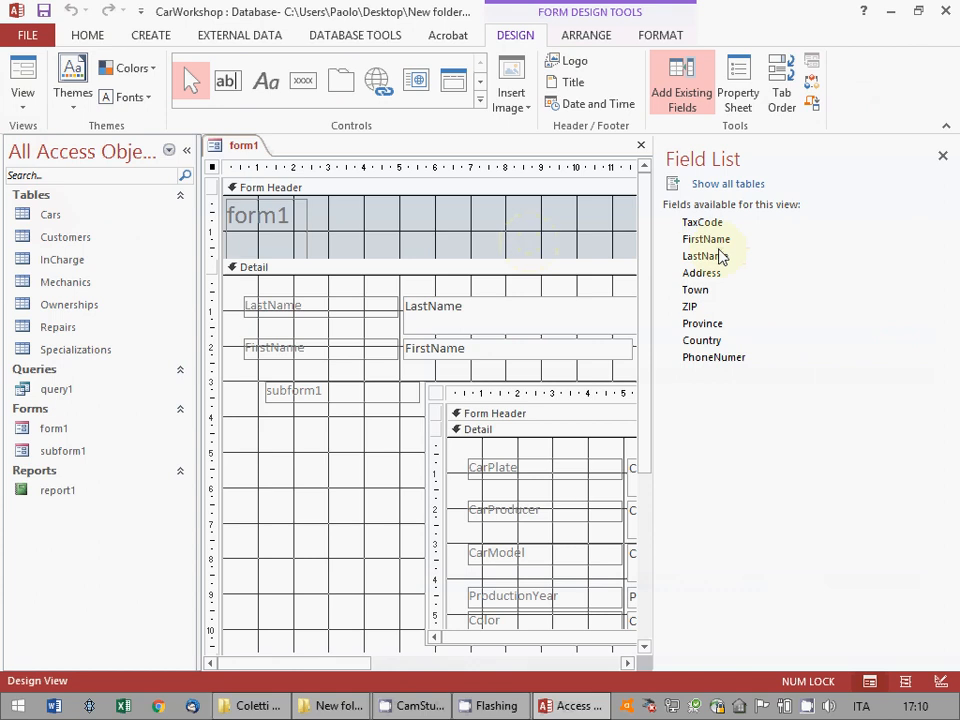
pyautogui.click(748, 103)
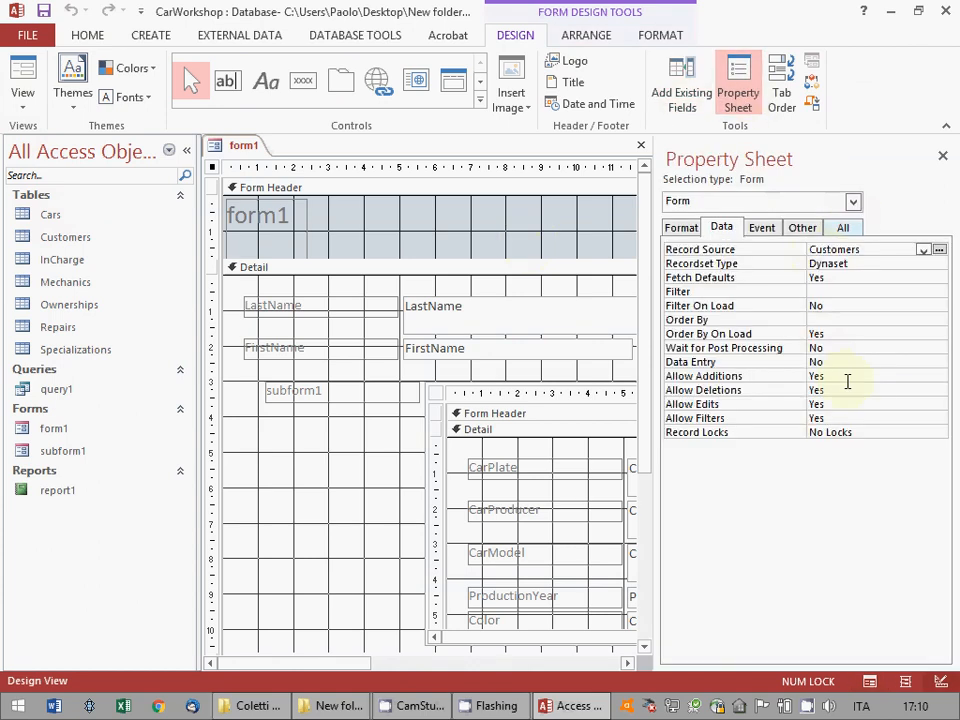
pyautogui.click(938, 391)
pyautogui.click(938, 391)
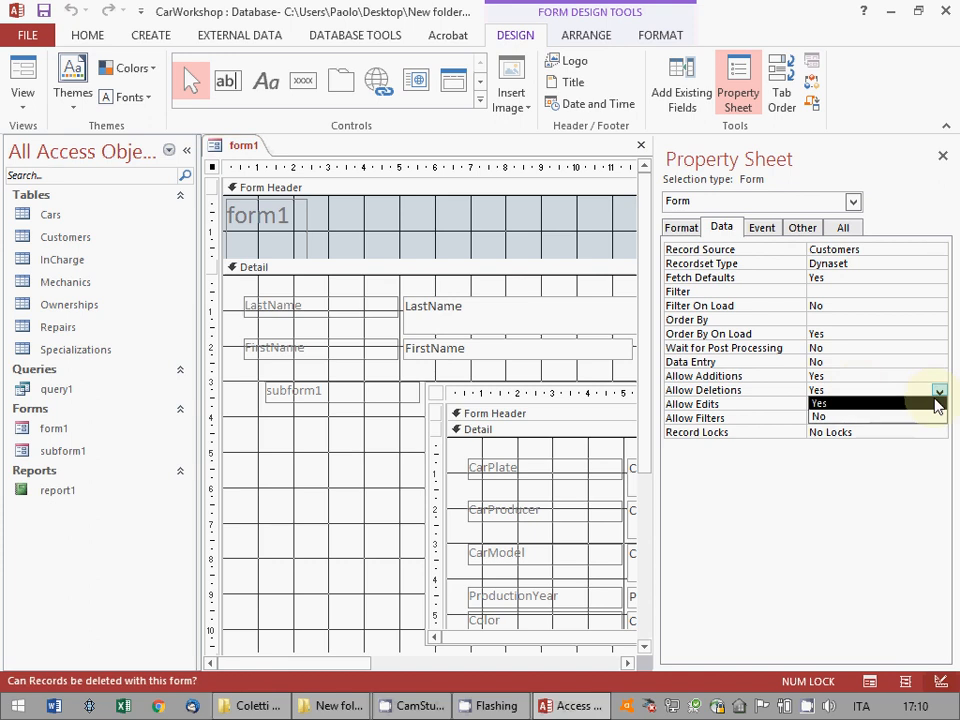
pyautogui.click(936, 411)
pyautogui.click(864, 374)
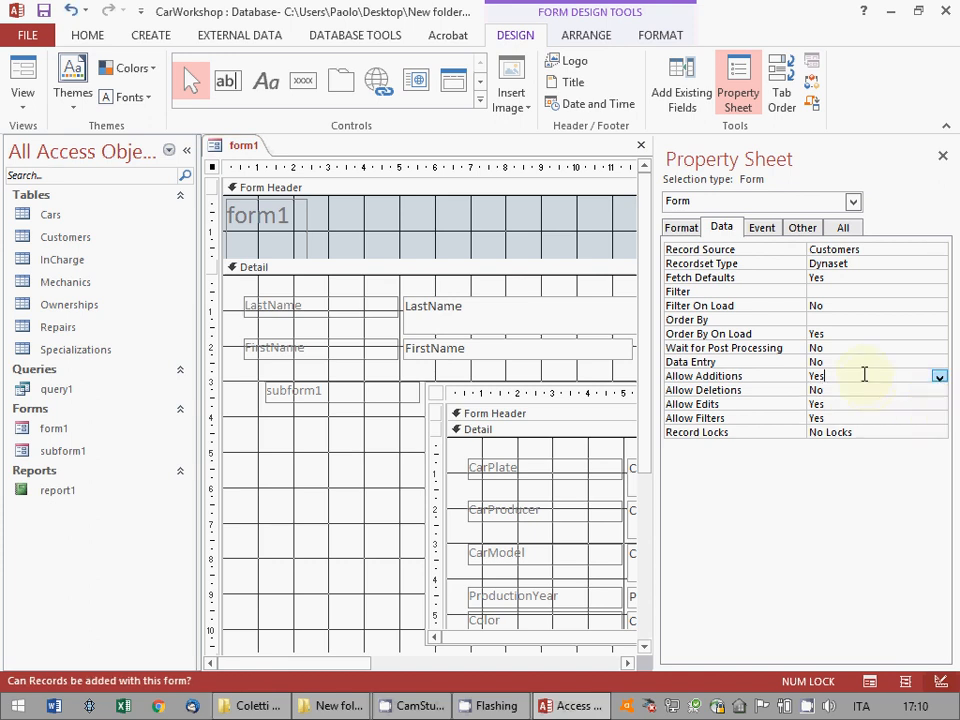
pyautogui.click(943, 157)
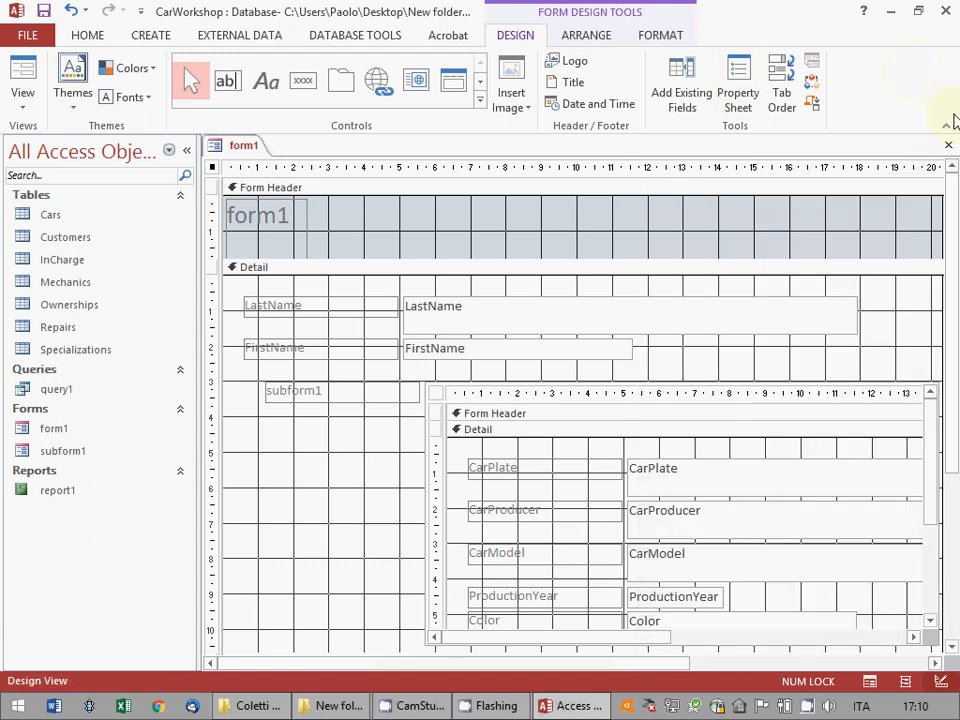
pyautogui.click(949, 150)
pyautogui.click(422, 413)
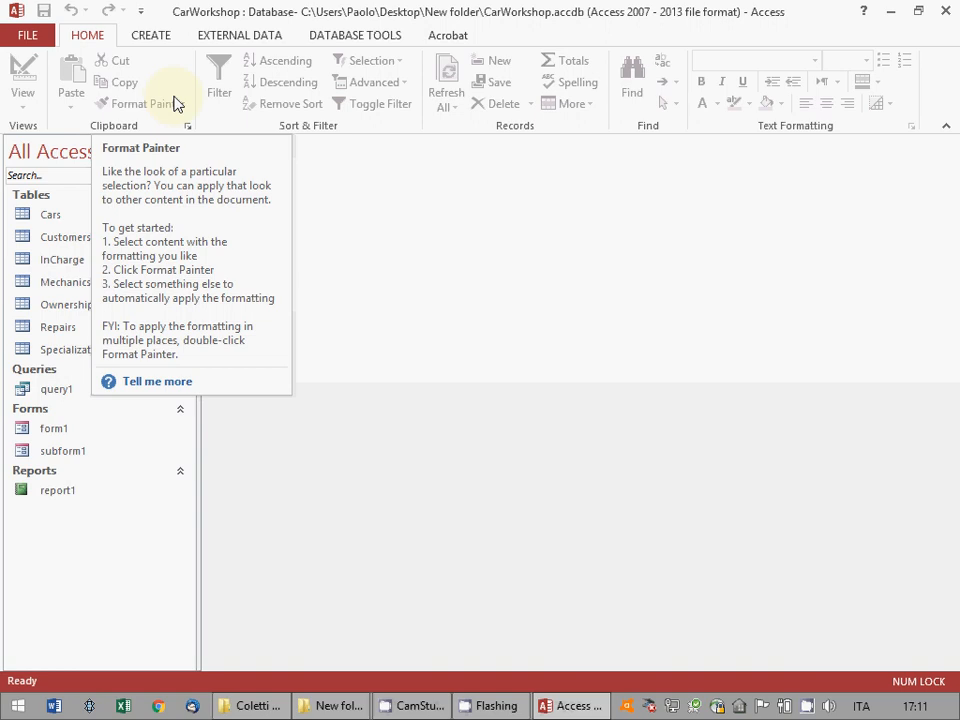
# Start a new query in Design View with the InCharge and Mechanics tables, and enlarge the Mechanics field list
pyautogui.click(175, 37)
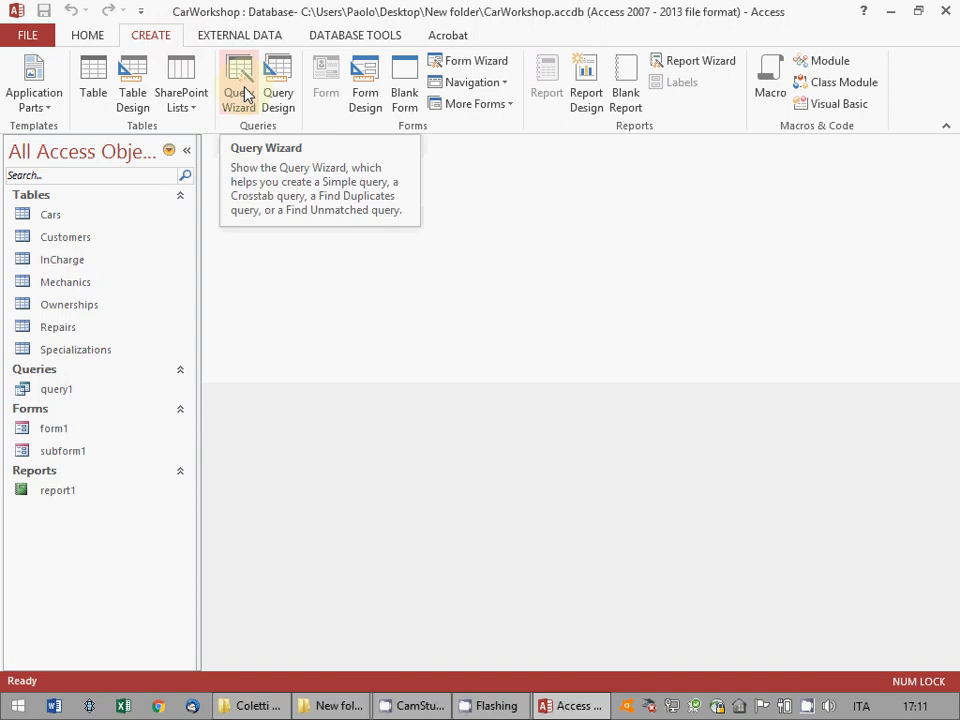
pyautogui.click(285, 95)
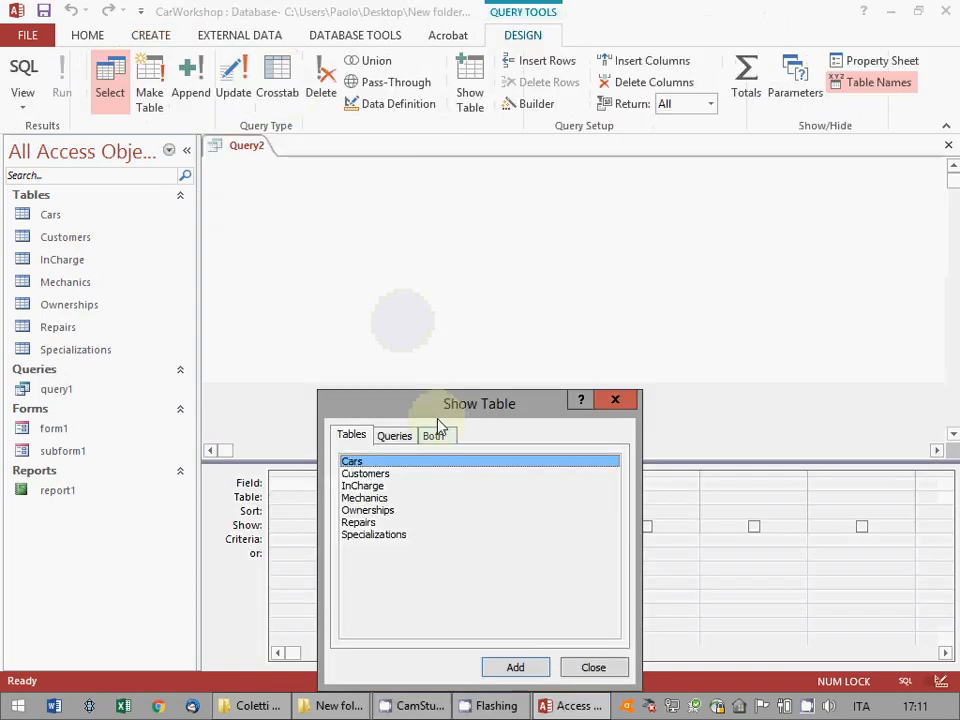
pyautogui.moveTo(446, 402); pyautogui.dragTo(496, 317)
pyautogui.click(443, 401)
pyautogui.click(565, 581)
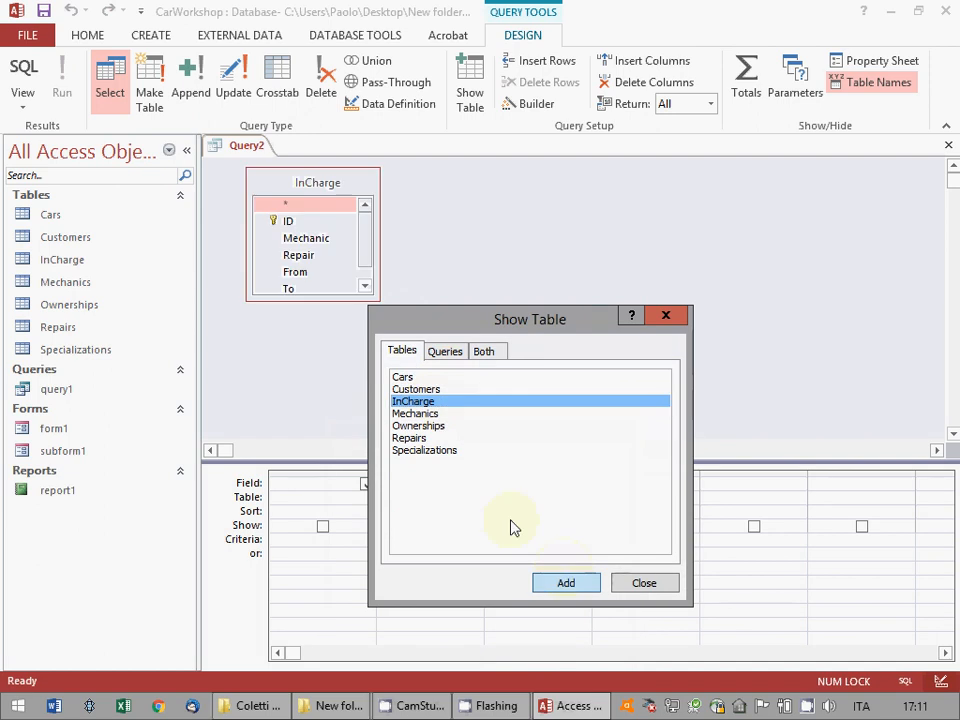
pyautogui.doubleClick(440, 413)
pyautogui.click(640, 582)
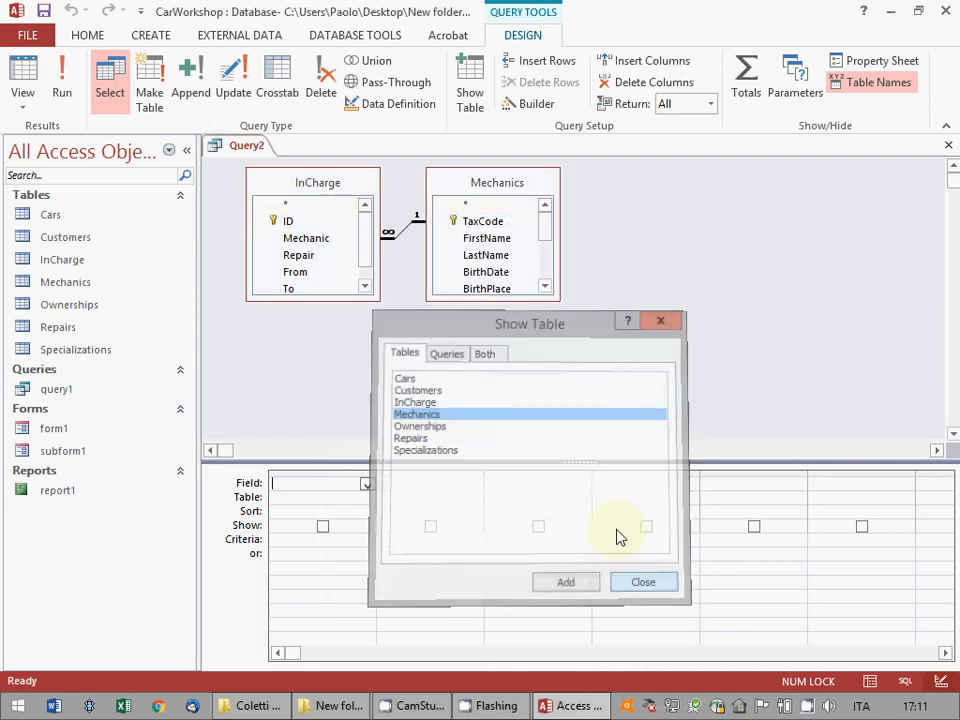
pyautogui.moveTo(553, 296); pyautogui.dragTo(602, 349)
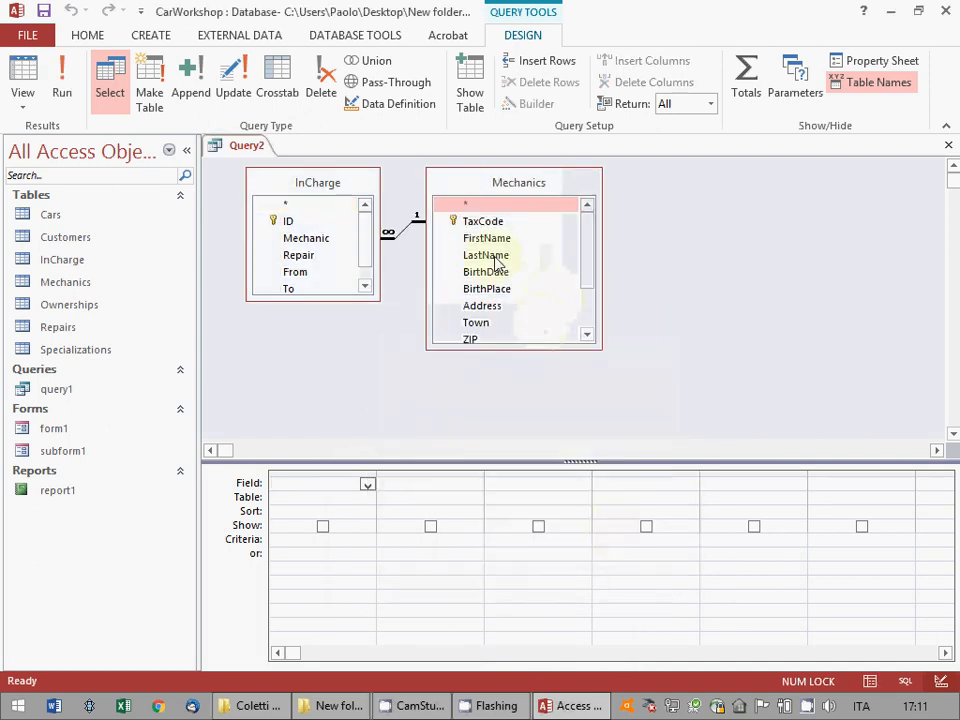
# Add LastName and FirstName from Mechanics to the query, with the mechanic's last and first name as their criteria
pyautogui.moveTo(497, 262); pyautogui.dragTo(325, 512)
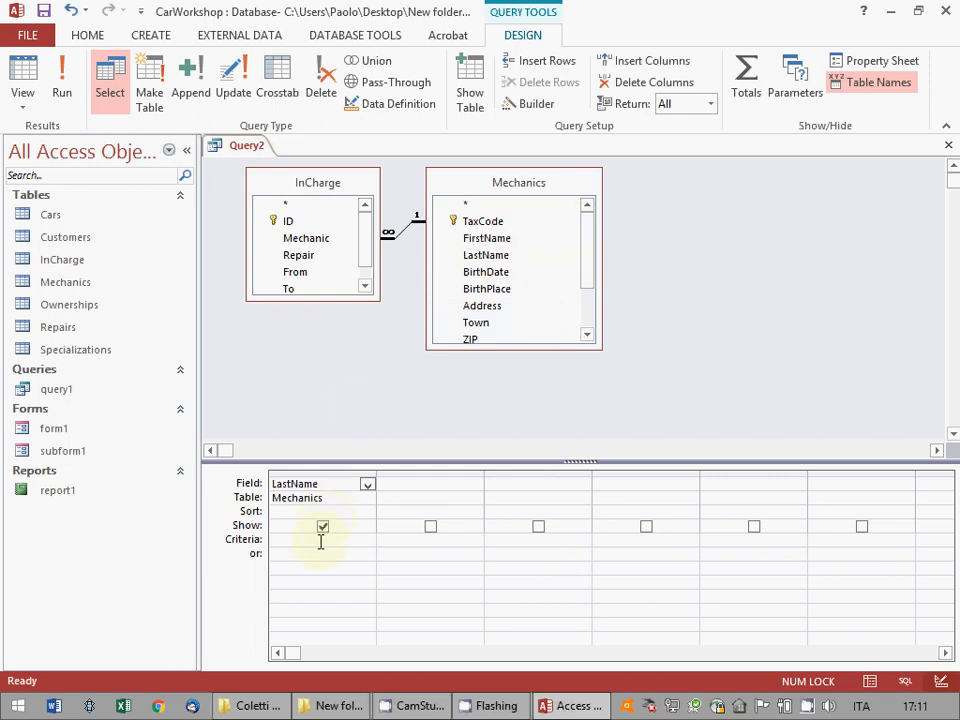
pyautogui.click(321, 541)
pyautogui.write('Costa')
pyautogui.press('Tab')
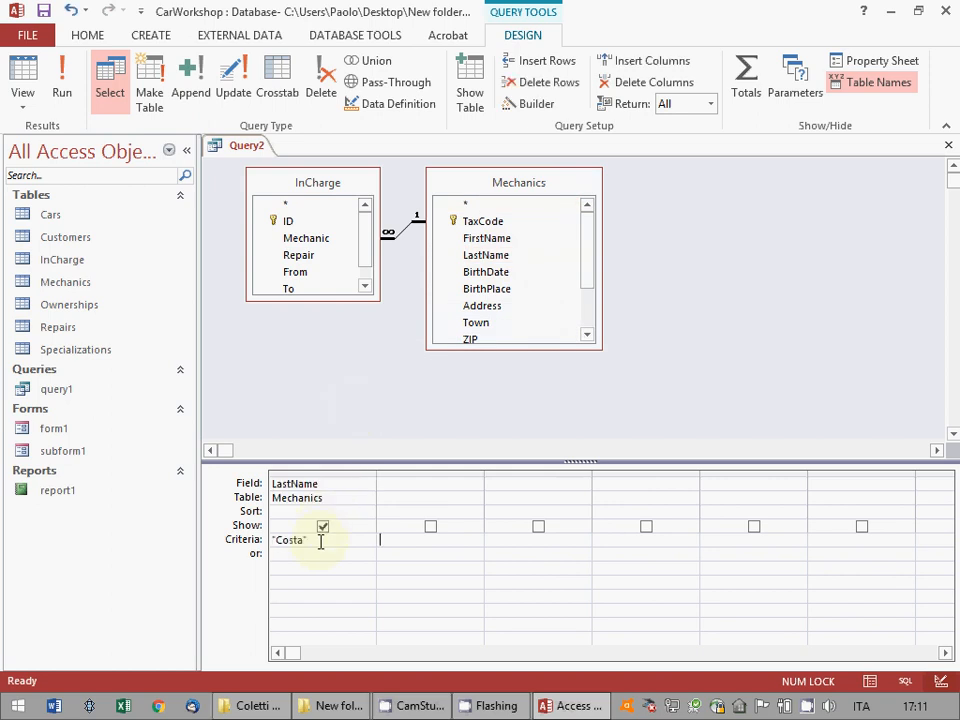
pyautogui.moveTo(486, 238); pyautogui.dragTo(394, 538)
pyautogui.write('Franco')
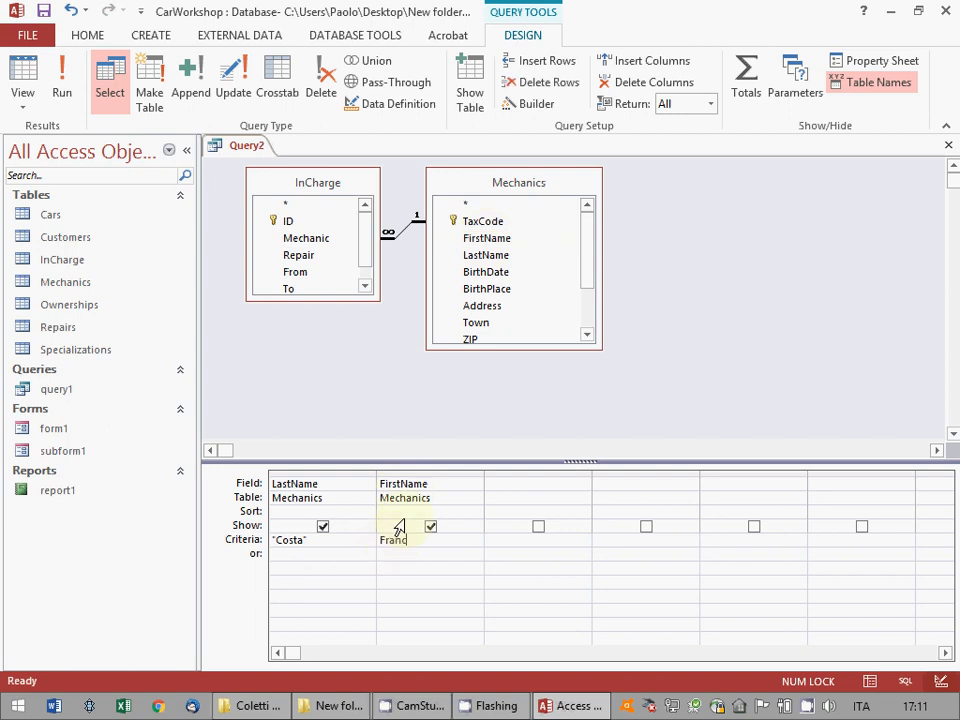
pyautogui.click(441, 573)
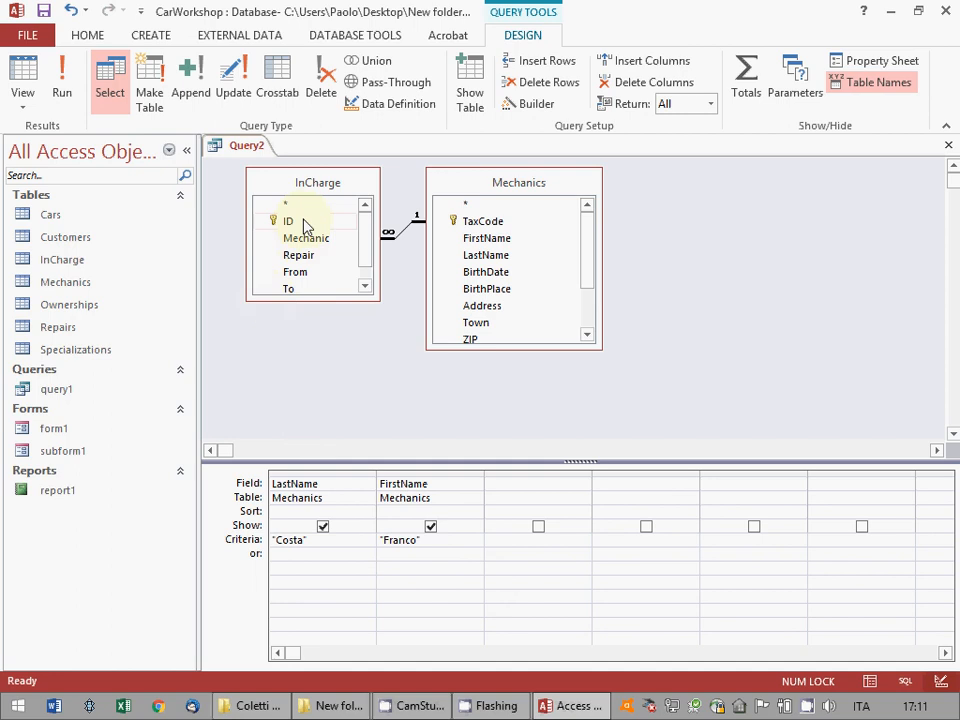
# Add the ID field of InCharge to the query, run it to preview the matching records, and return to the design
pyautogui.moveTo(305, 225); pyautogui.dragTo(540, 490)
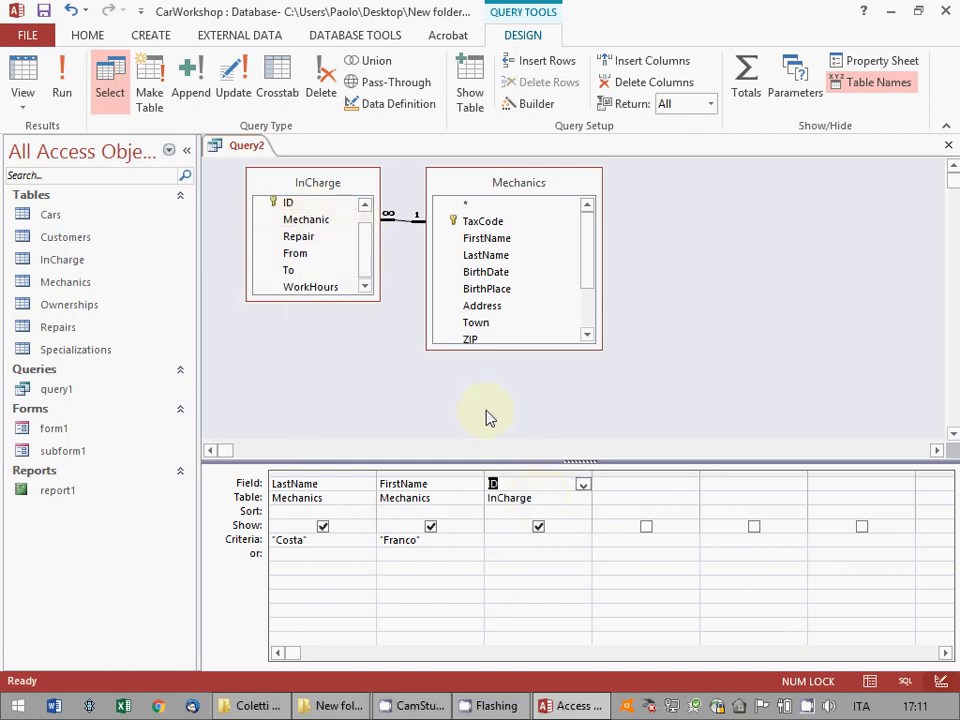
pyautogui.click(62, 92)
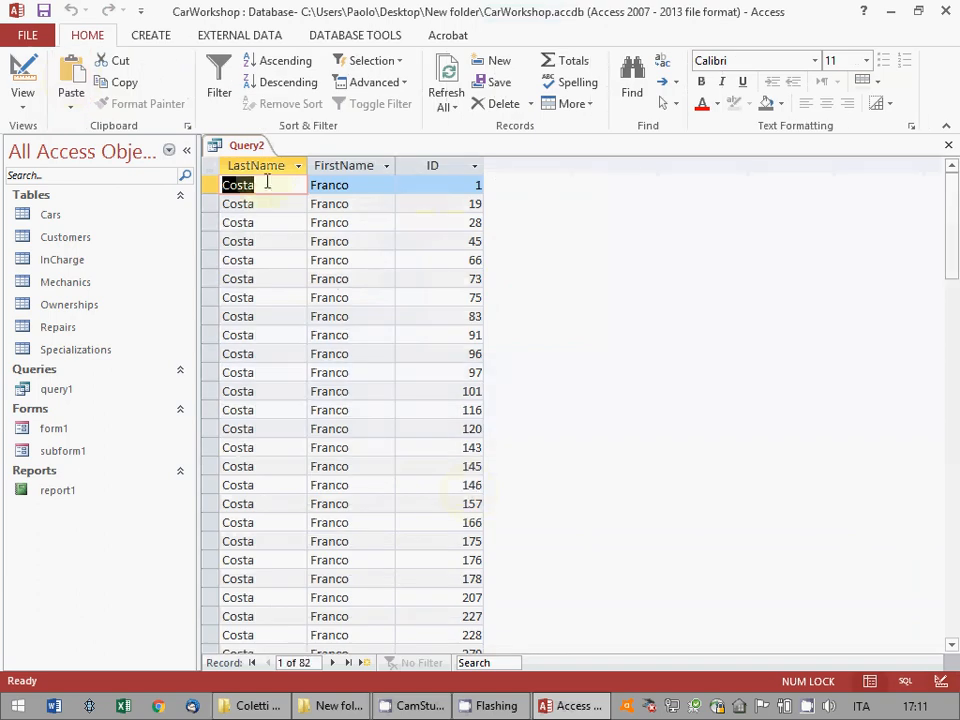
pyautogui.click(22, 80)
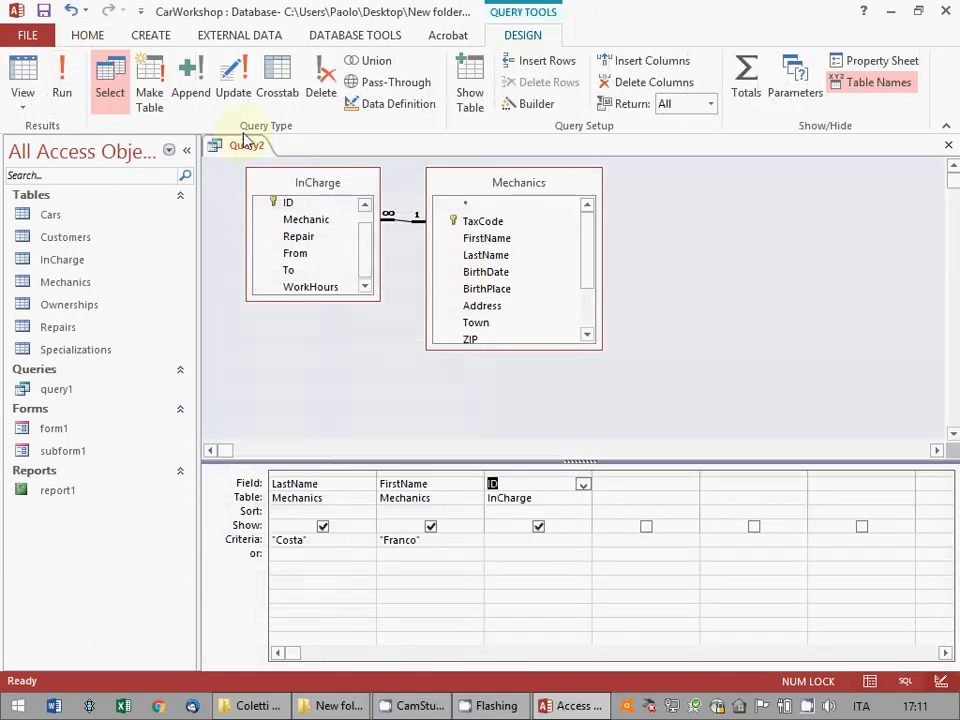
# Try the delete query type with the ID field, switch back to a select query, and remove the ID column
pyautogui.click(321, 80)
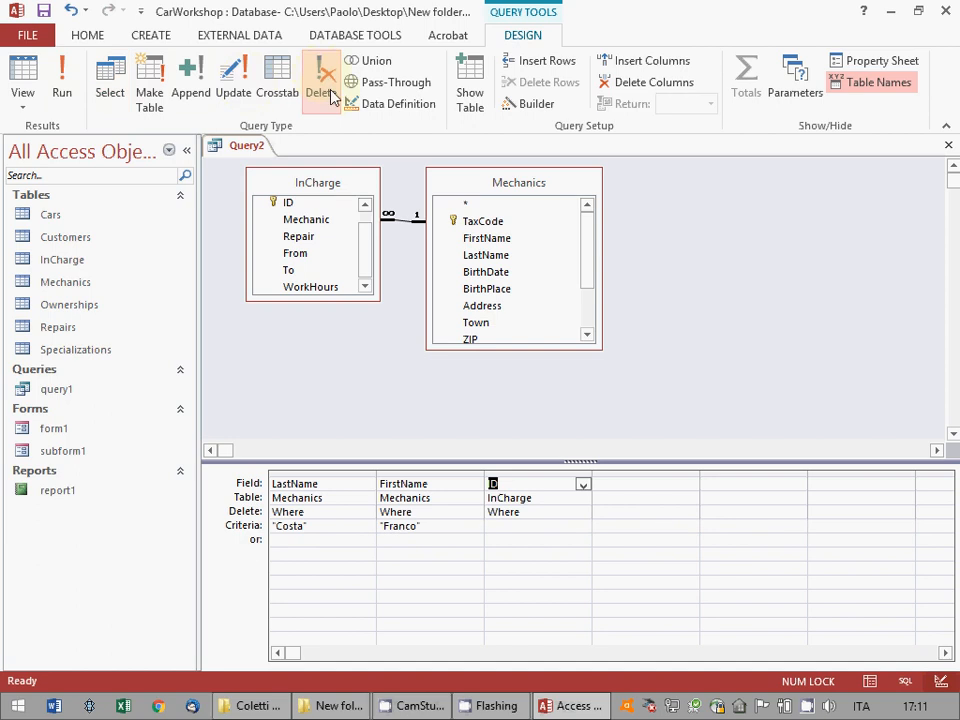
pyautogui.click(110, 85)
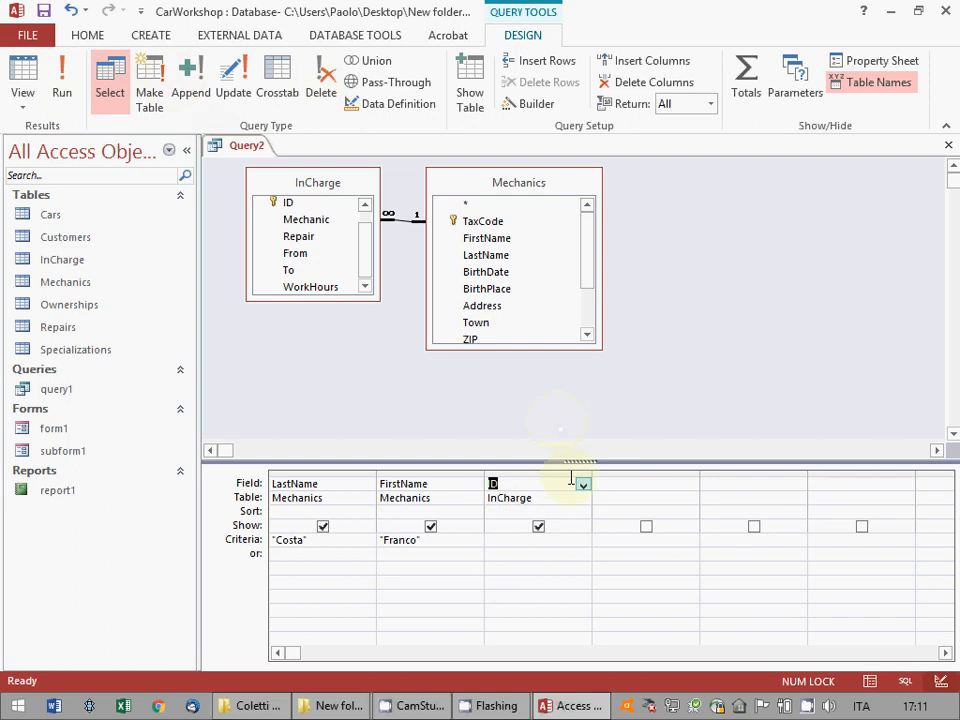
pyautogui.click(562, 468)
pyautogui.press('Delete')
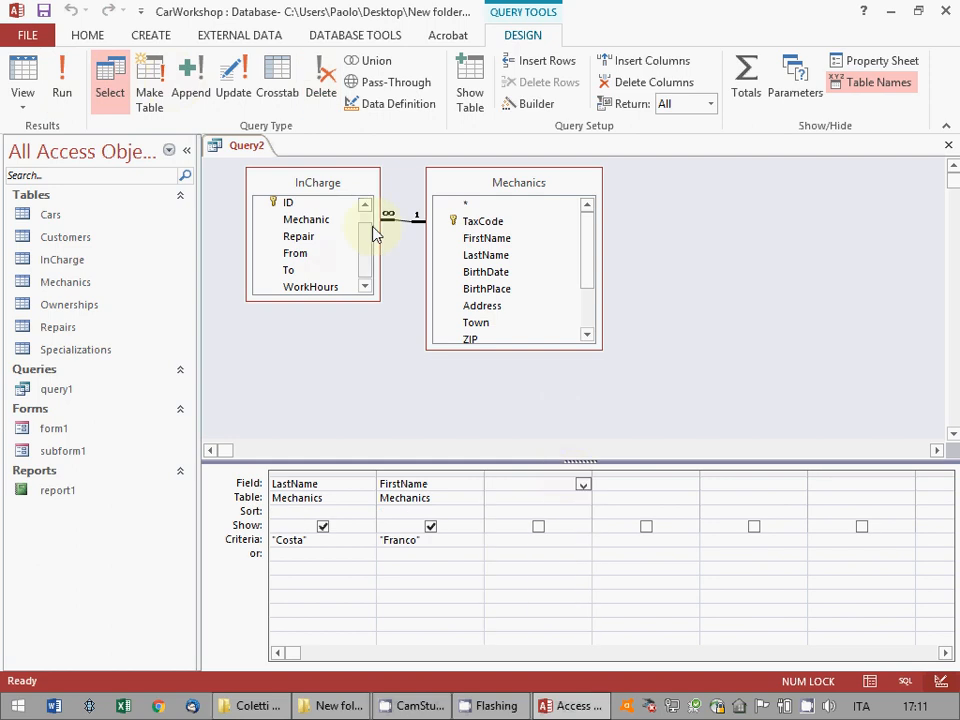
# Add all InCharge fields through the asterisk to the third column, and turn the query into a delete query
pyautogui.scroll(1, 340, 220)
pyautogui.moveTo(310, 204); pyautogui.dragTo(555, 505)
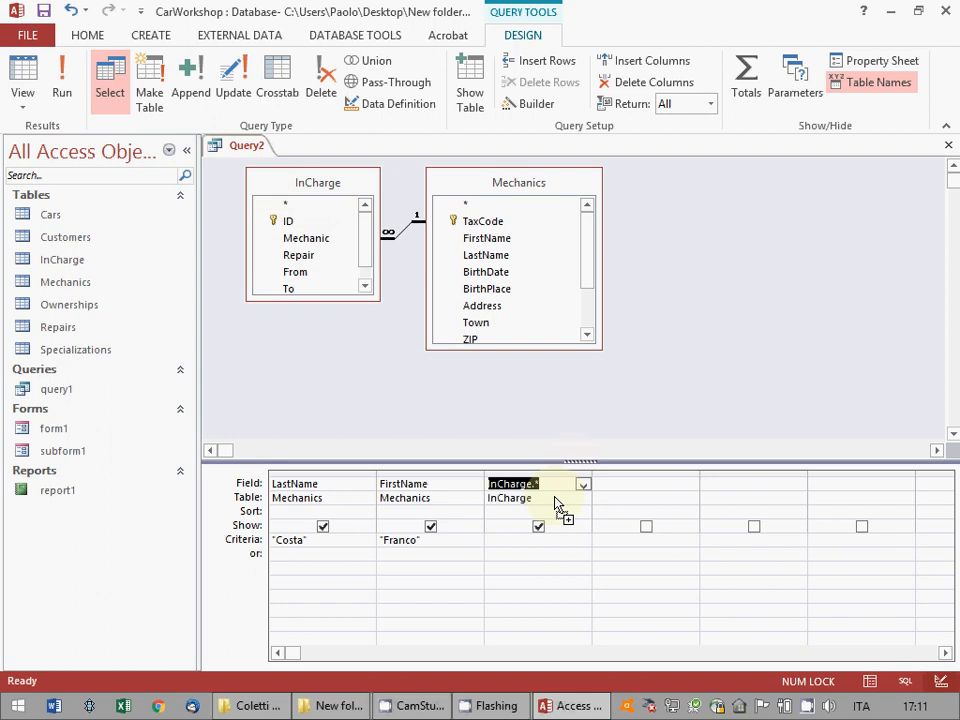
pyautogui.click(320, 75)
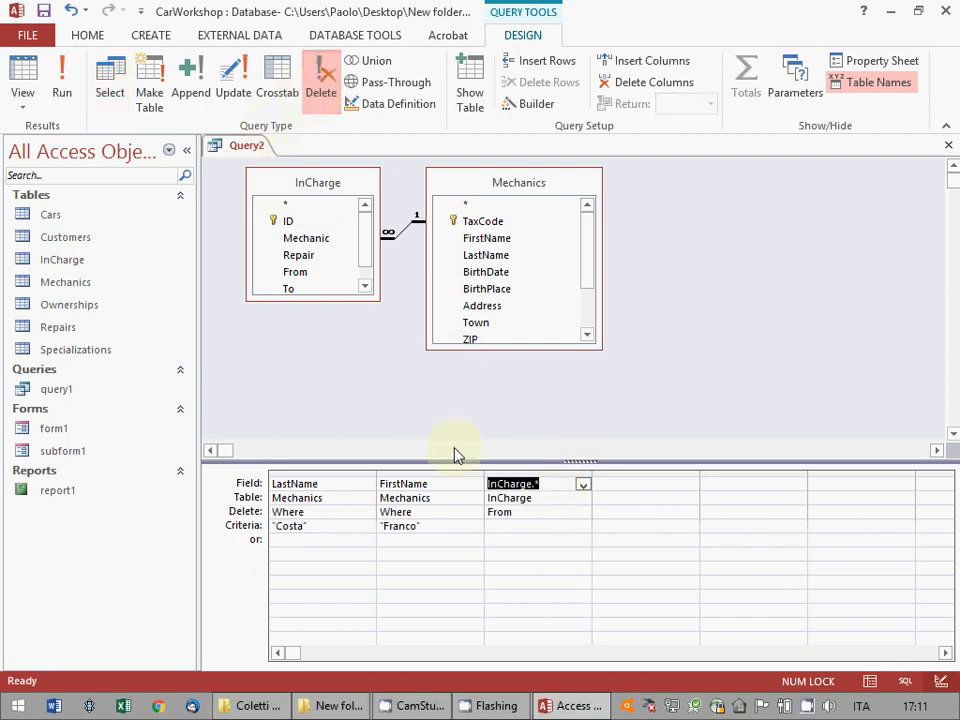
pyautogui.click(546, 484)
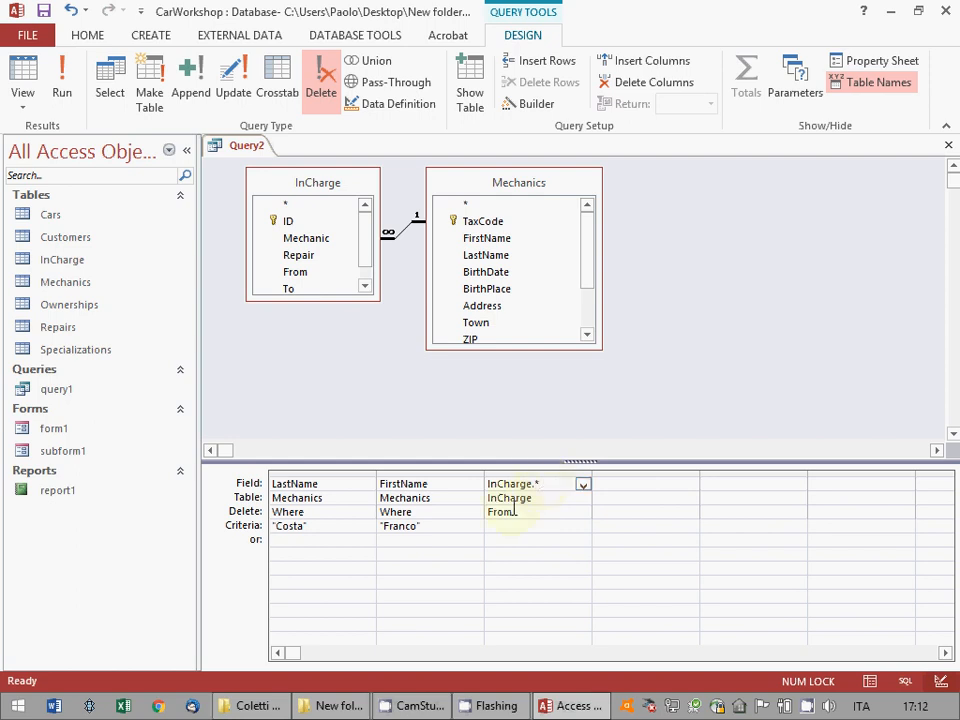
# Test-run the delete query but decline the deletion, and save the query as query2
pyautogui.click(64, 88)
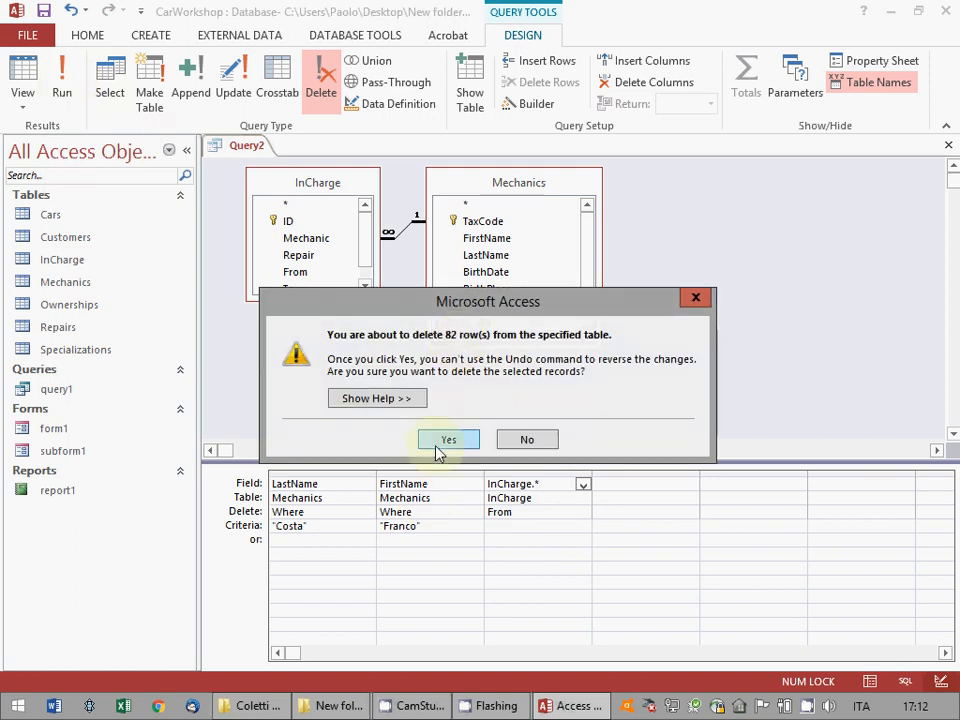
pyautogui.click(521, 449)
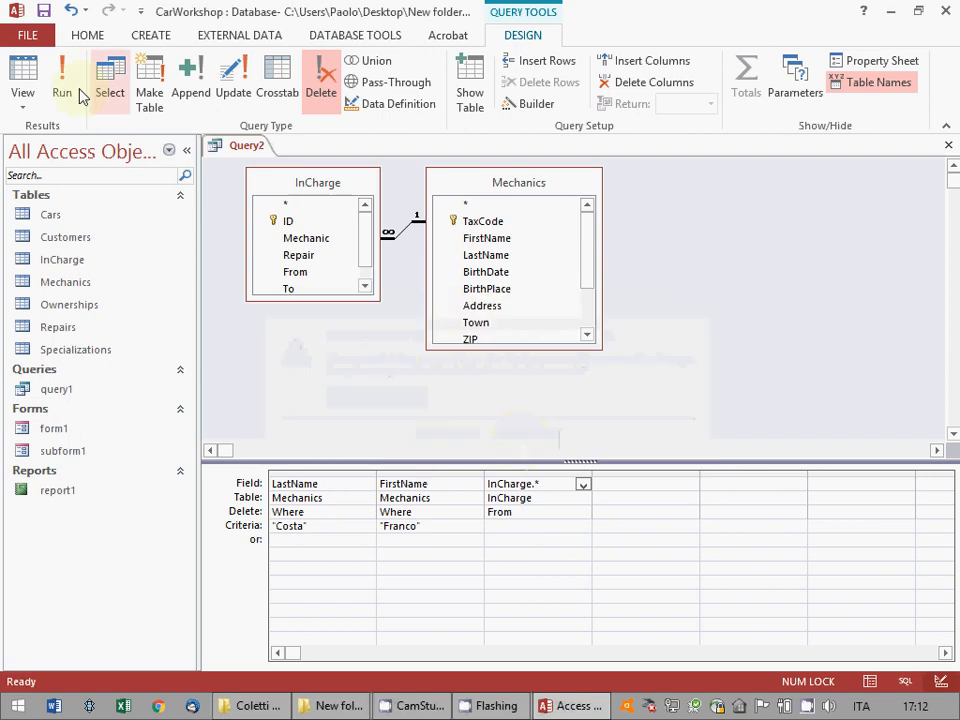
pyautogui.click(44, 11)
pyautogui.write('query2')
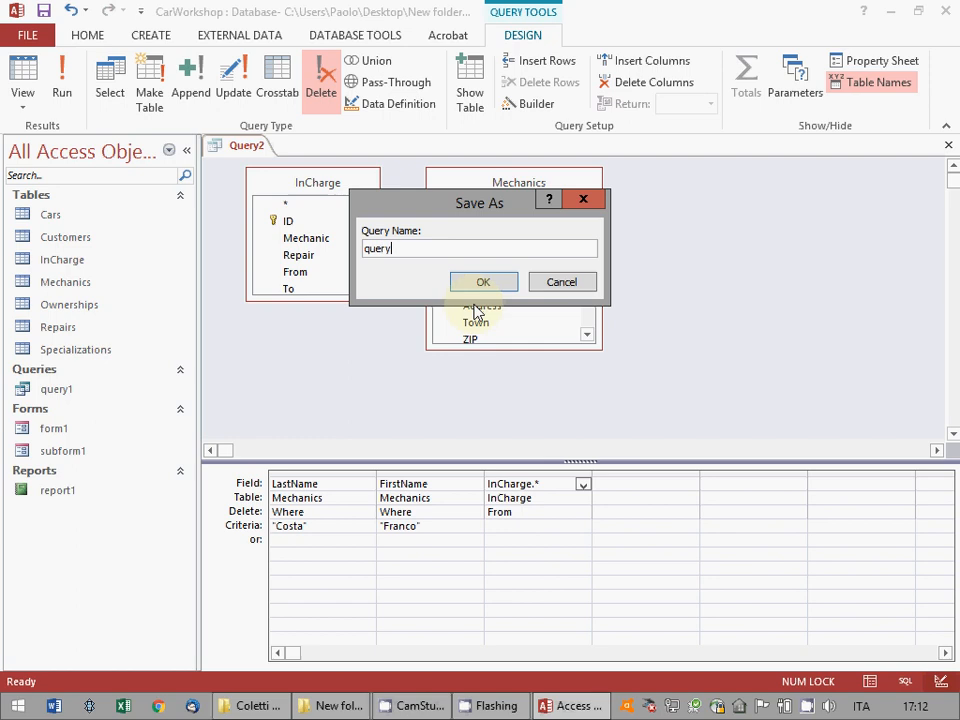
pyautogui.press('Return')
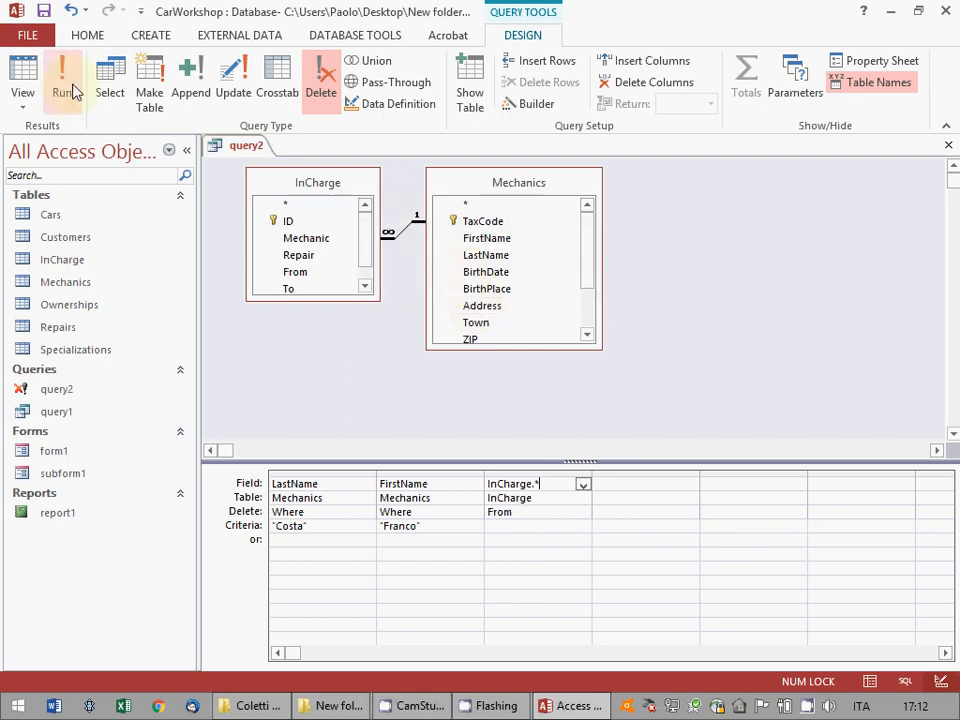
# Run the delete query and confirm deleting the matching InCharge records, and close query2 and the database
pyautogui.click(68, 90)
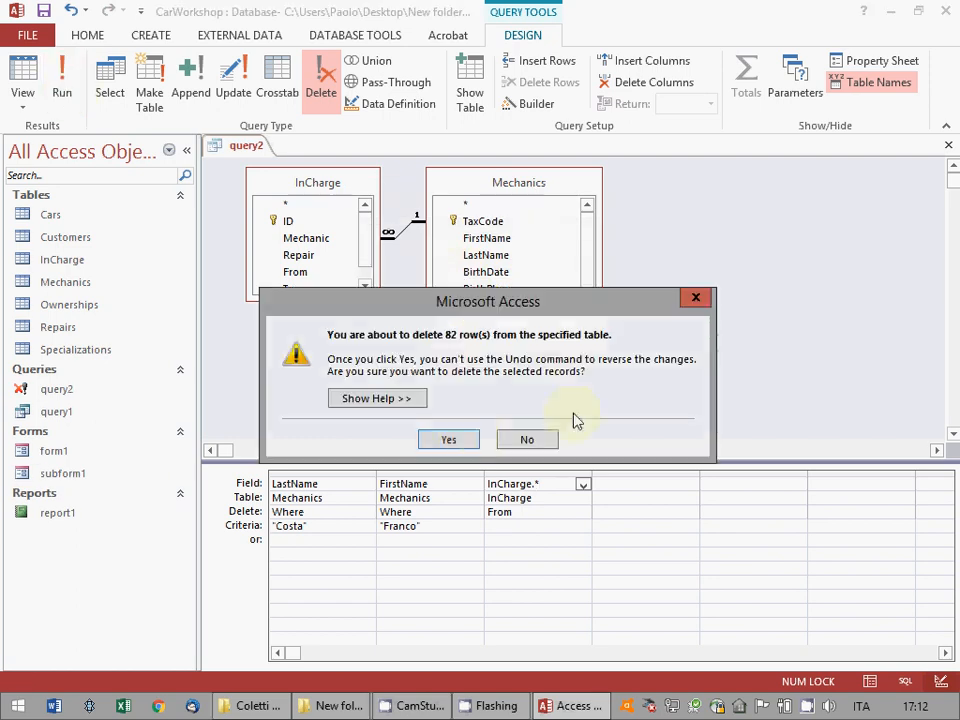
pyautogui.click(448, 440)
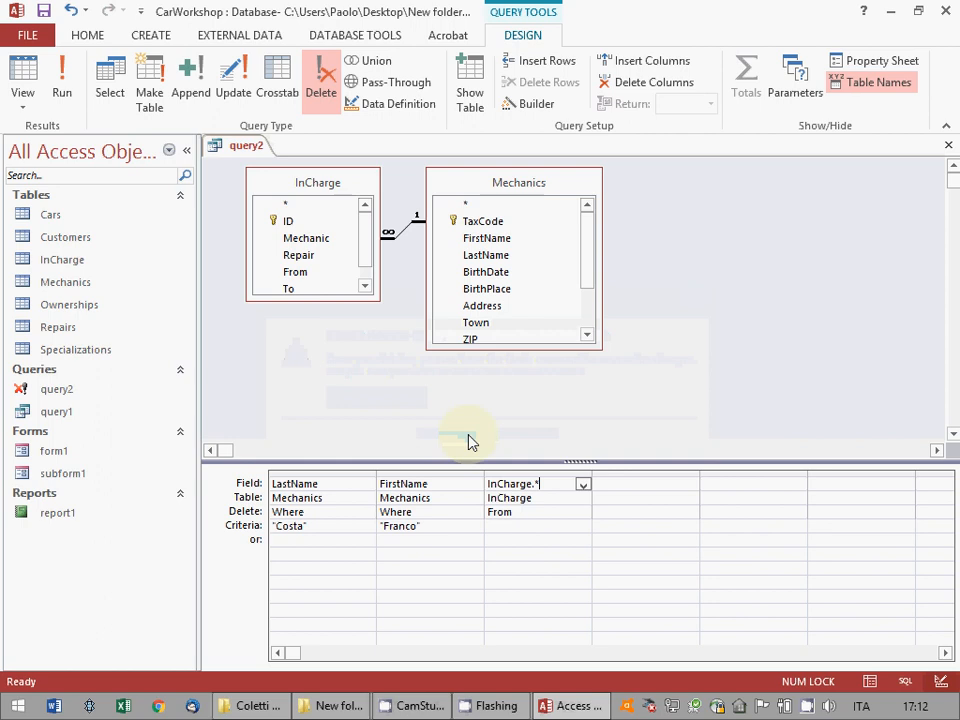
pyautogui.click(948, 150)
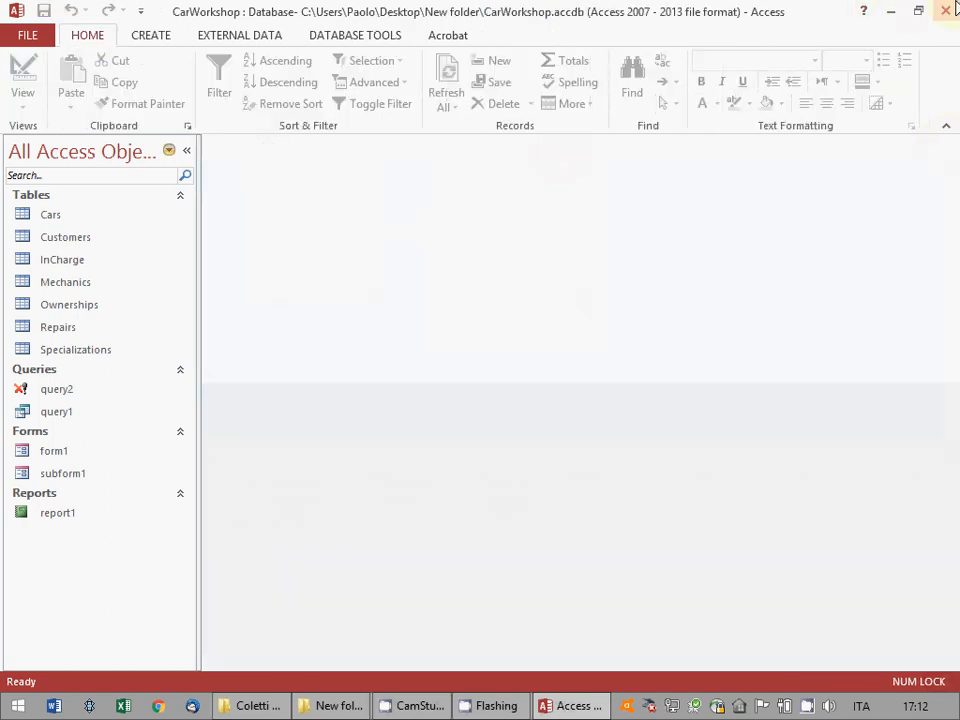
pyautogui.click(948, 10)
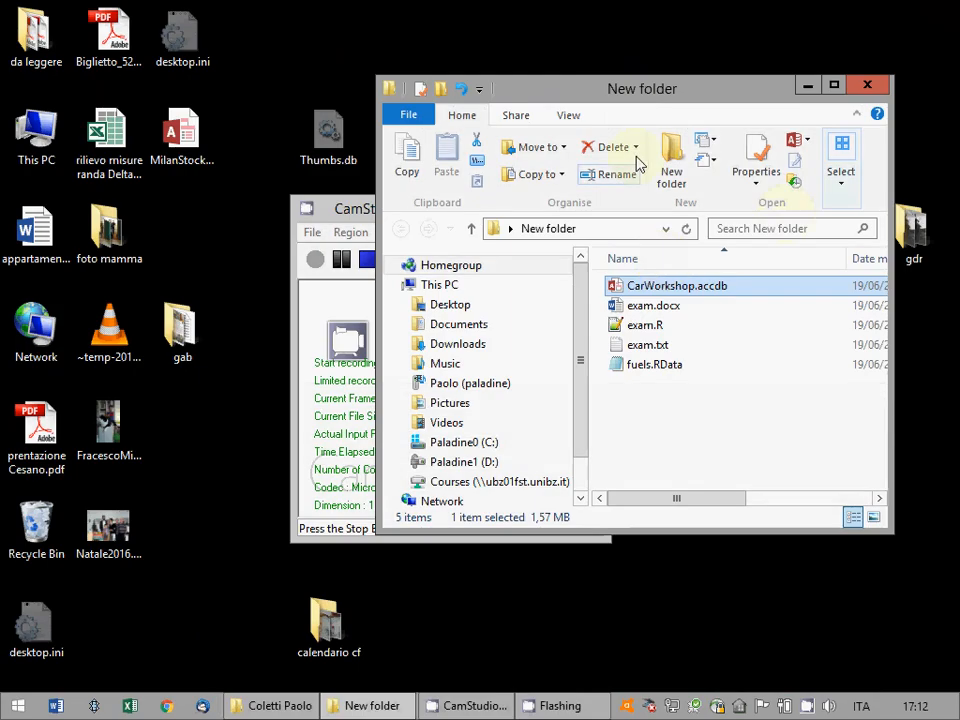
# Switch to File Explorer, bring up the personal exam folder on the network, and place its window beside the New folder window
pyautogui.click(366, 707)
pyautogui.click(366, 707)
pyautogui.click(275, 707)
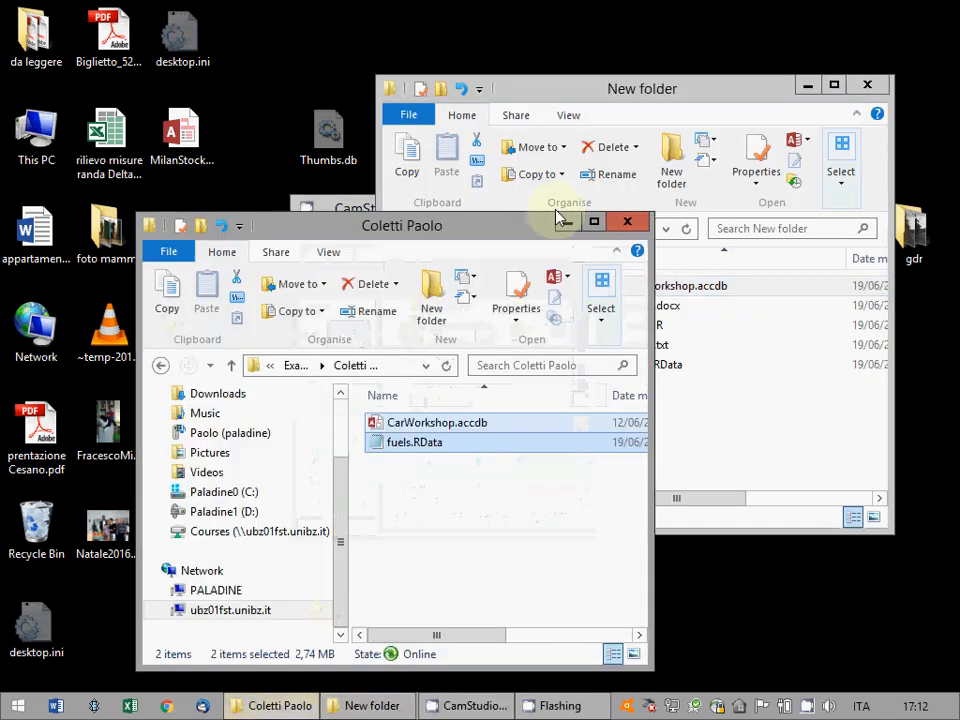
pyautogui.moveTo(492, 237); pyautogui.dragTo(289, 133)
pyautogui.click(296, 350)
# Copy all five files from New folder into the personal exam folder on the network, replacing the files with the same names
pyautogui.click(707, 96)
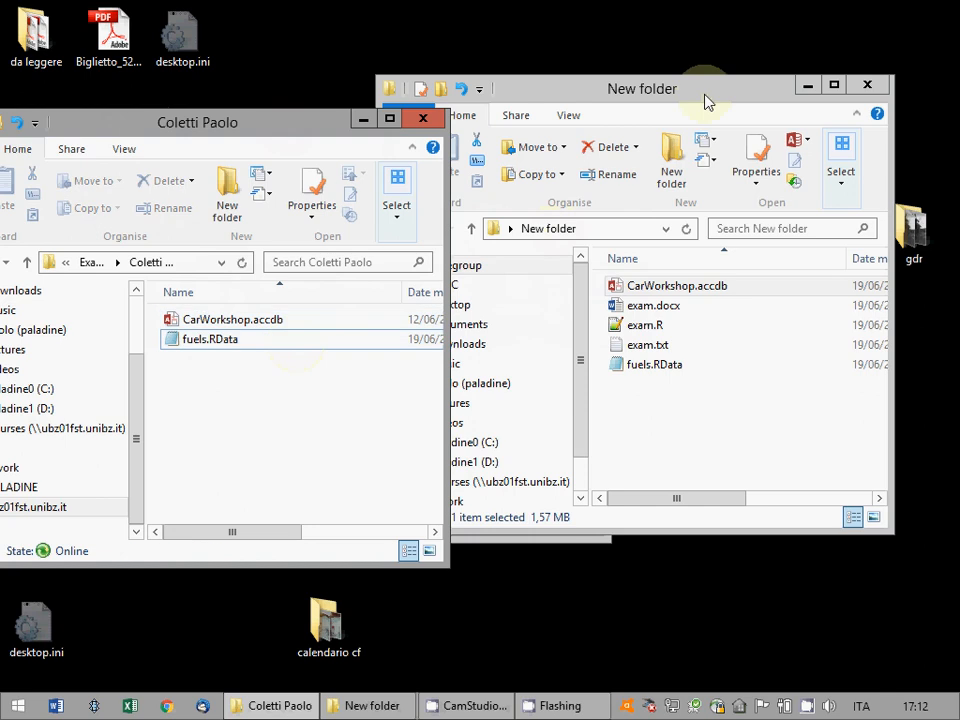
pyautogui.moveTo(735, 416); pyautogui.dragTo(628, 259)
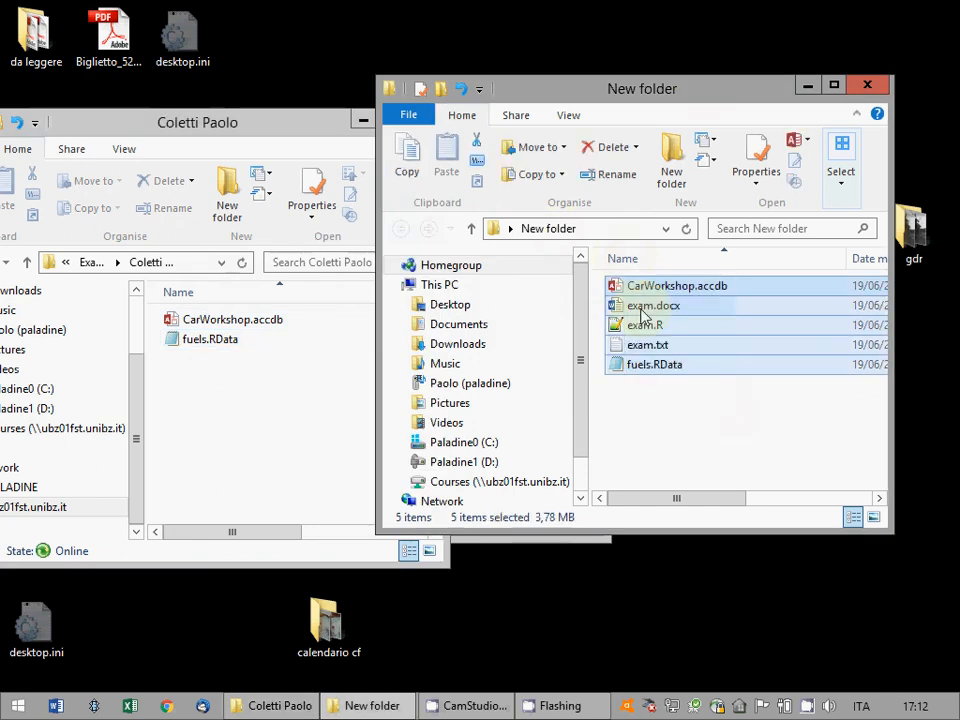
pyautogui.moveTo(622, 327); pyautogui.dragTo(303, 420)
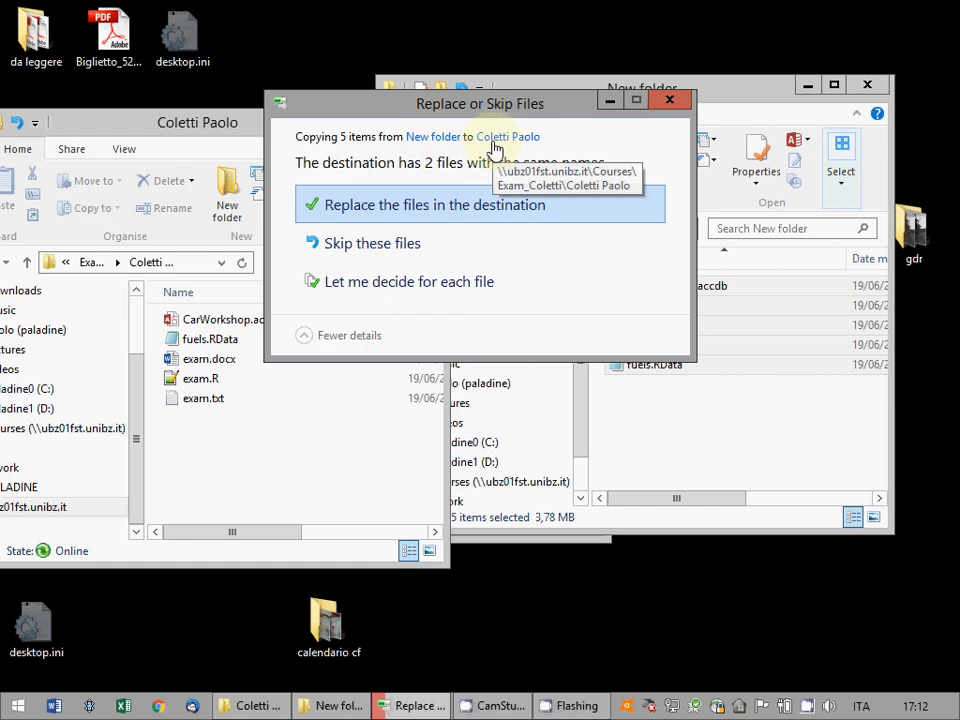
pyautogui.click(350, 218)
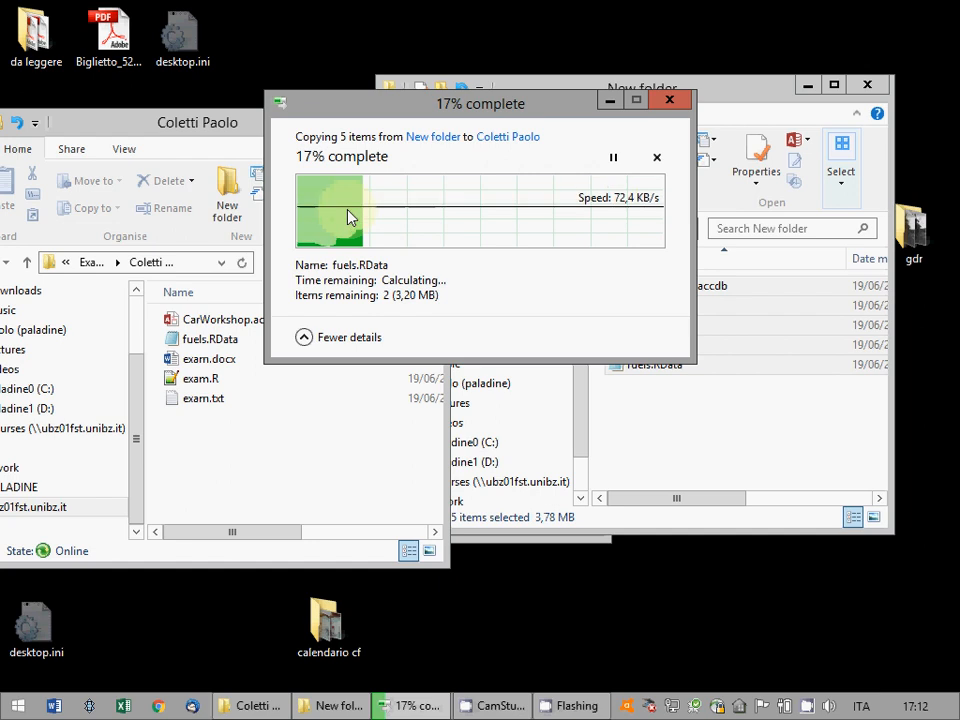